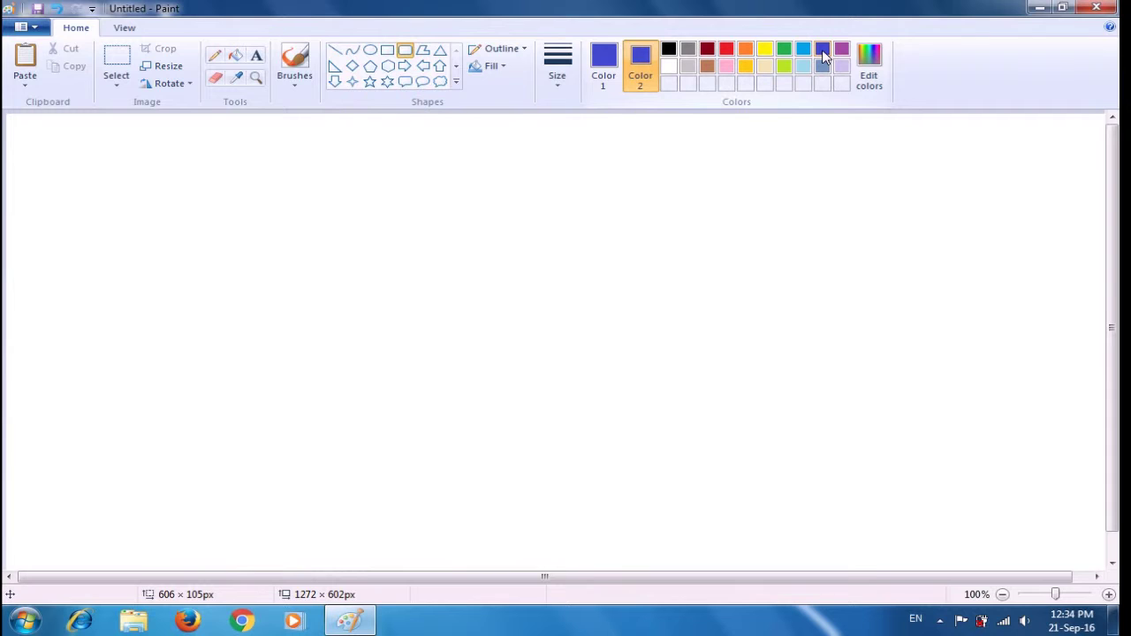
Draw a rounded rectangle with solid blue fill, about 498 × 225 px, and move it to the middle of the canvas.
click(502, 68)
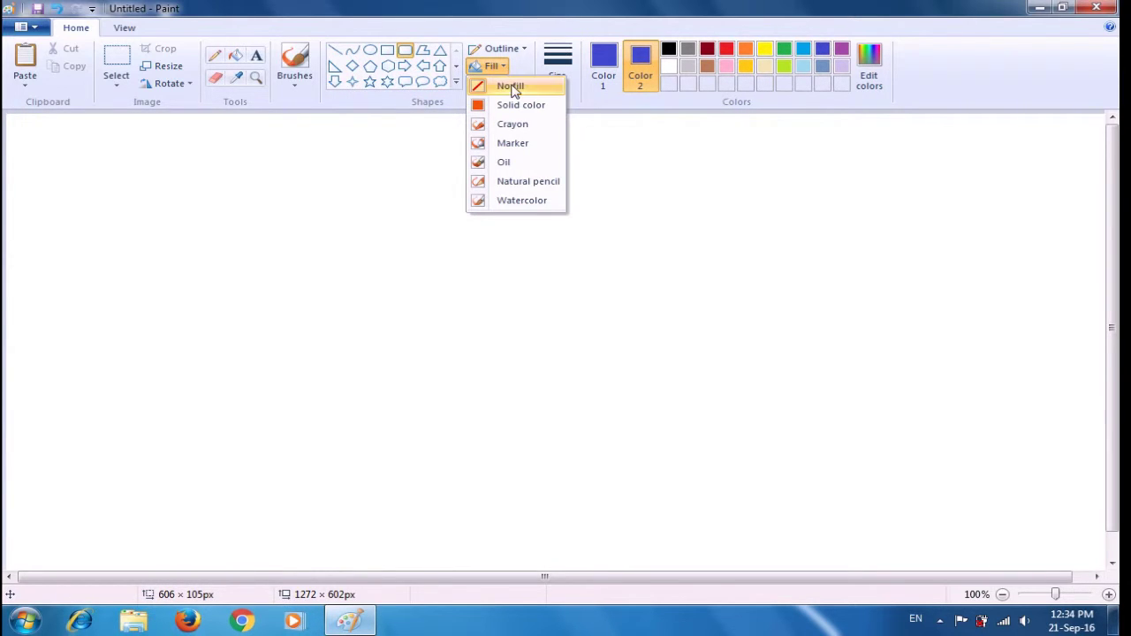
click(514, 105)
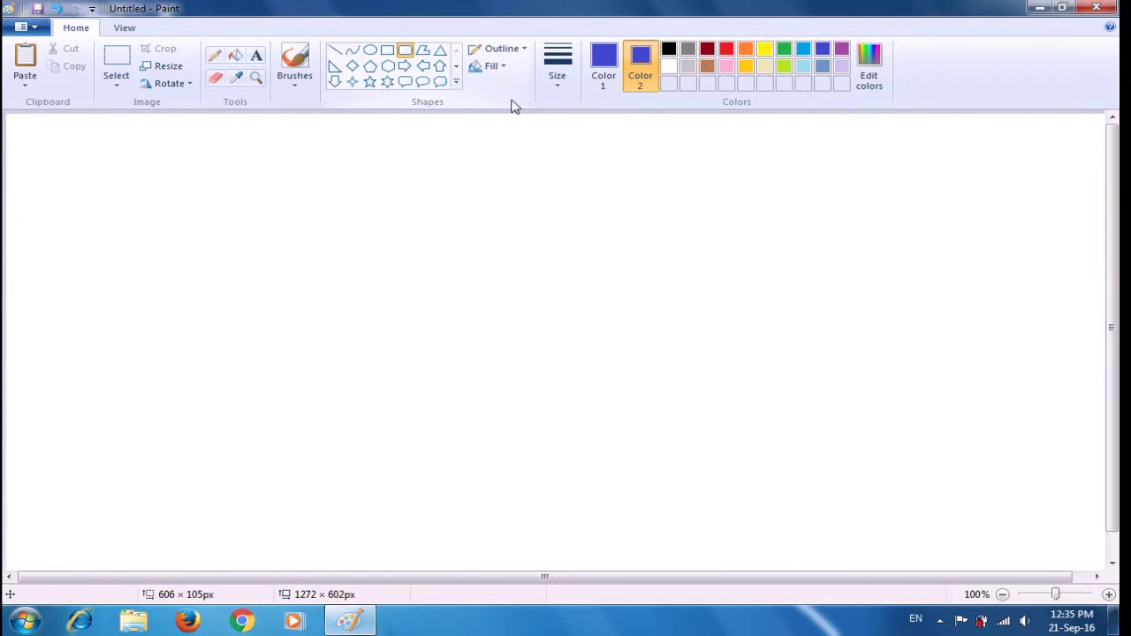
drag(426, 239, 861, 417)
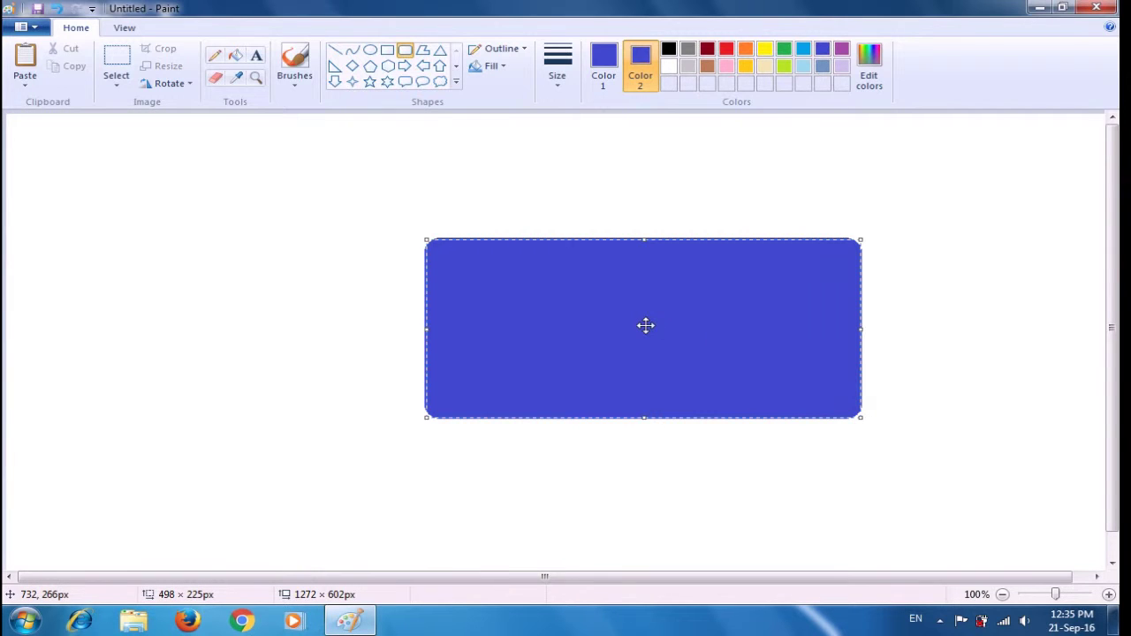
drag(646, 325, 611, 311)
click(909, 358)
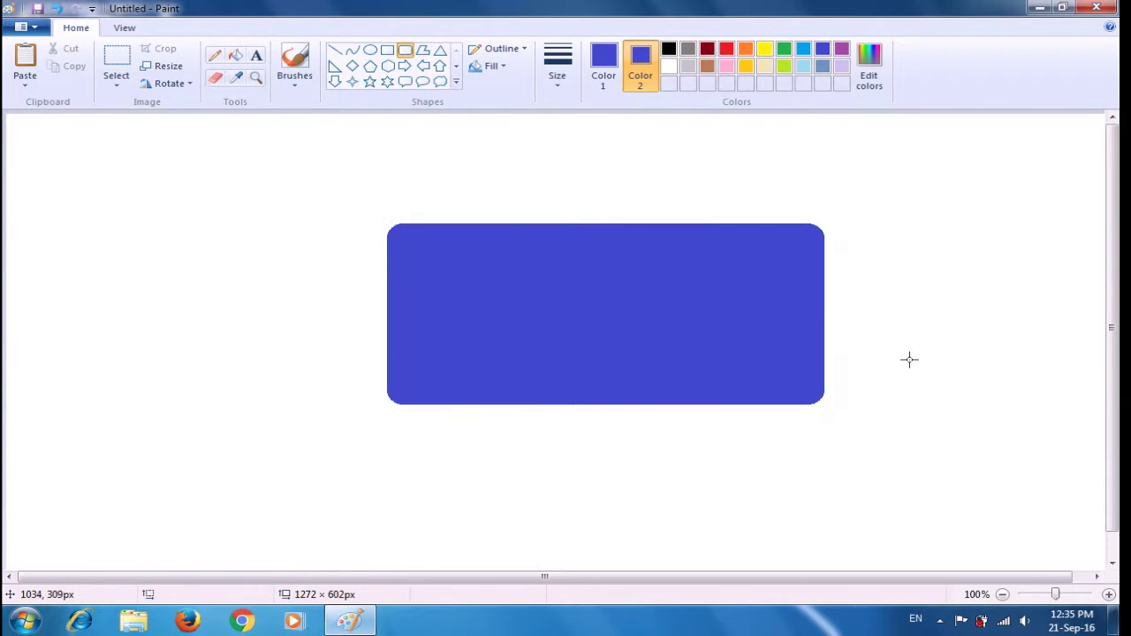
Draw a solid black rounded bar, about 311 × 17 px, directly beneath the blue rectangle, using black as both colors.
click(669, 49)
click(609, 57)
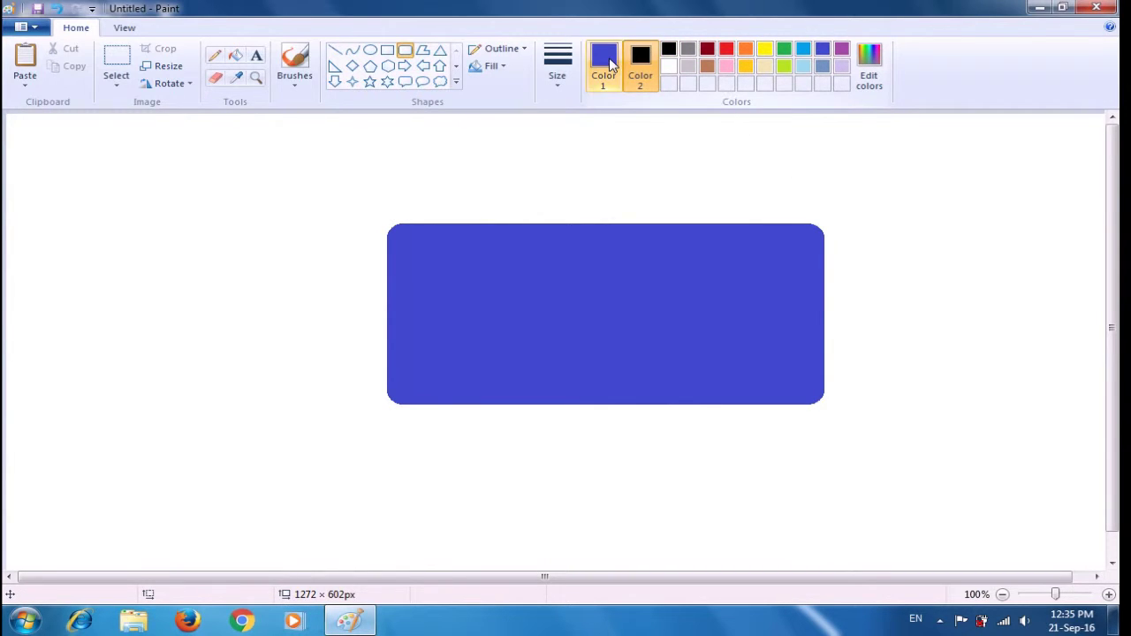
click(668, 50)
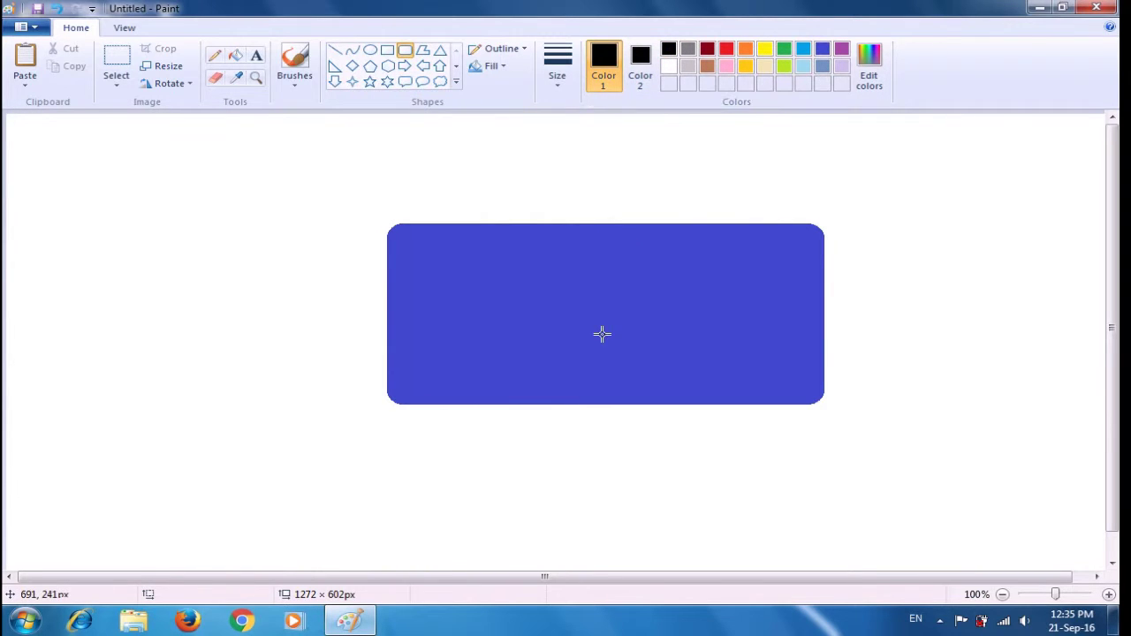
drag(477, 402, 750, 419)
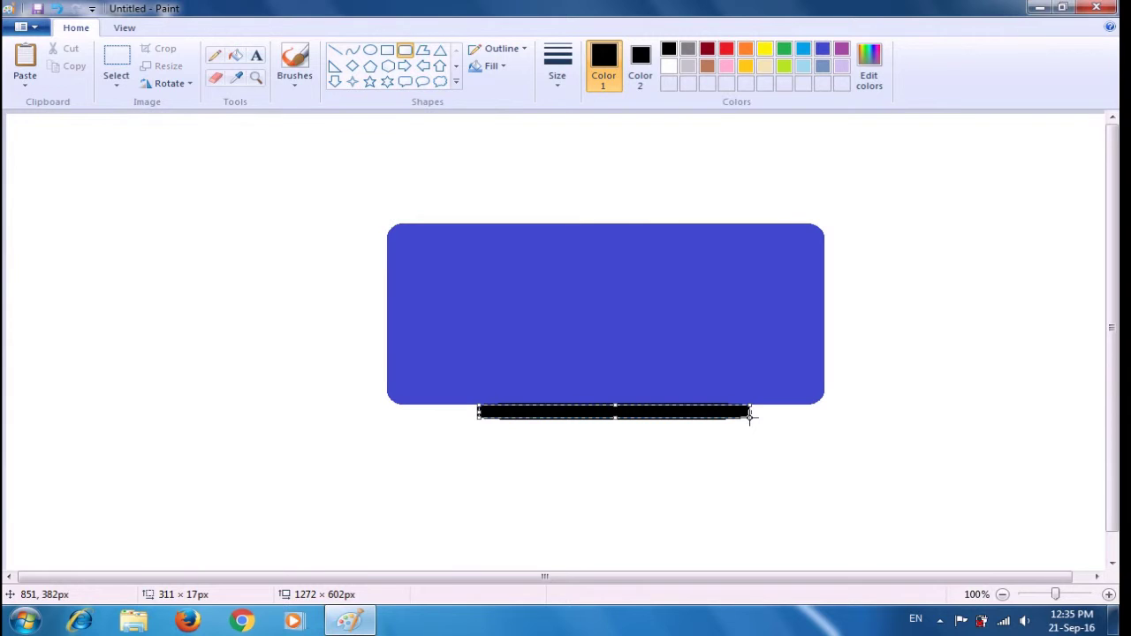
click(788, 452)
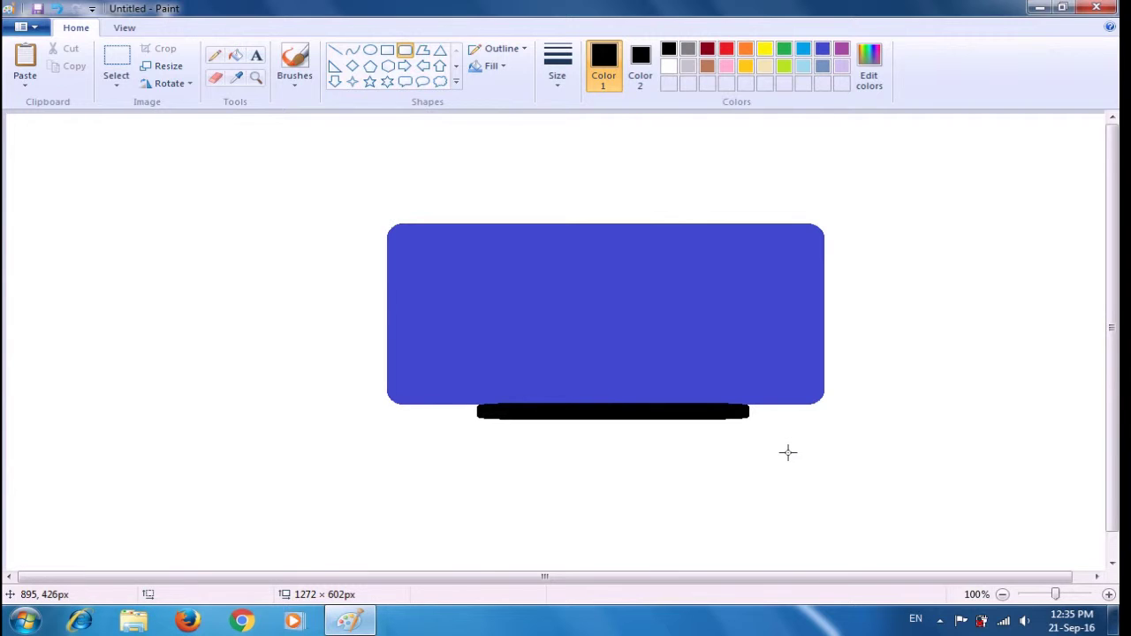
Draw two Gray-25% rounded buttons on the black bar: about 35 × 11 px near its right end and 34 × 6 px just right of its middle.
click(606, 80)
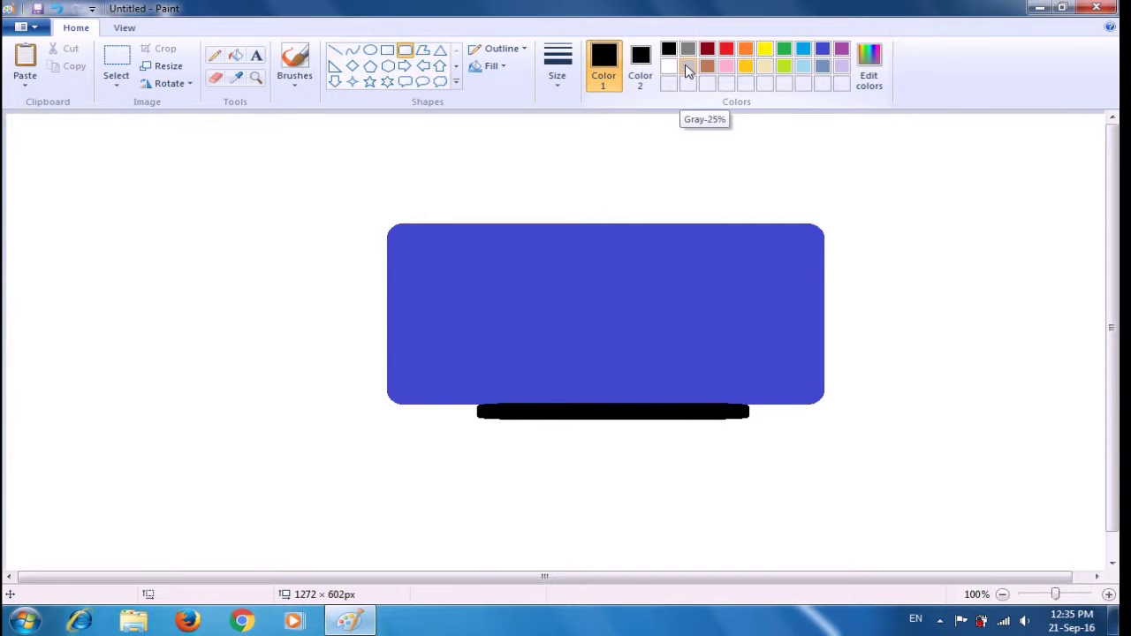
click(688, 68)
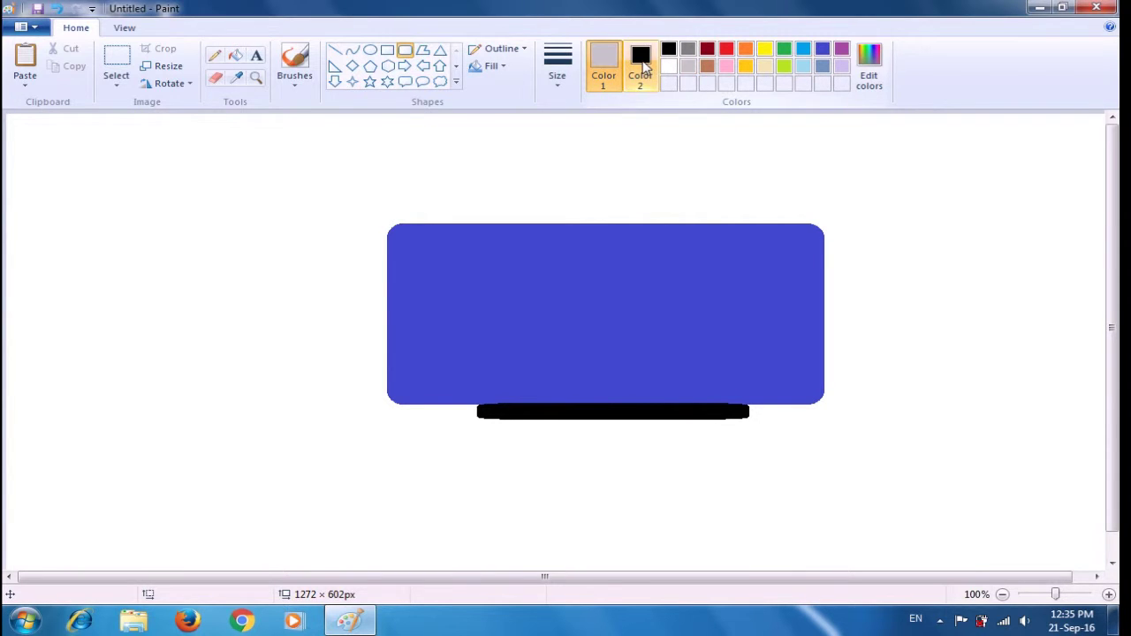
click(641, 67)
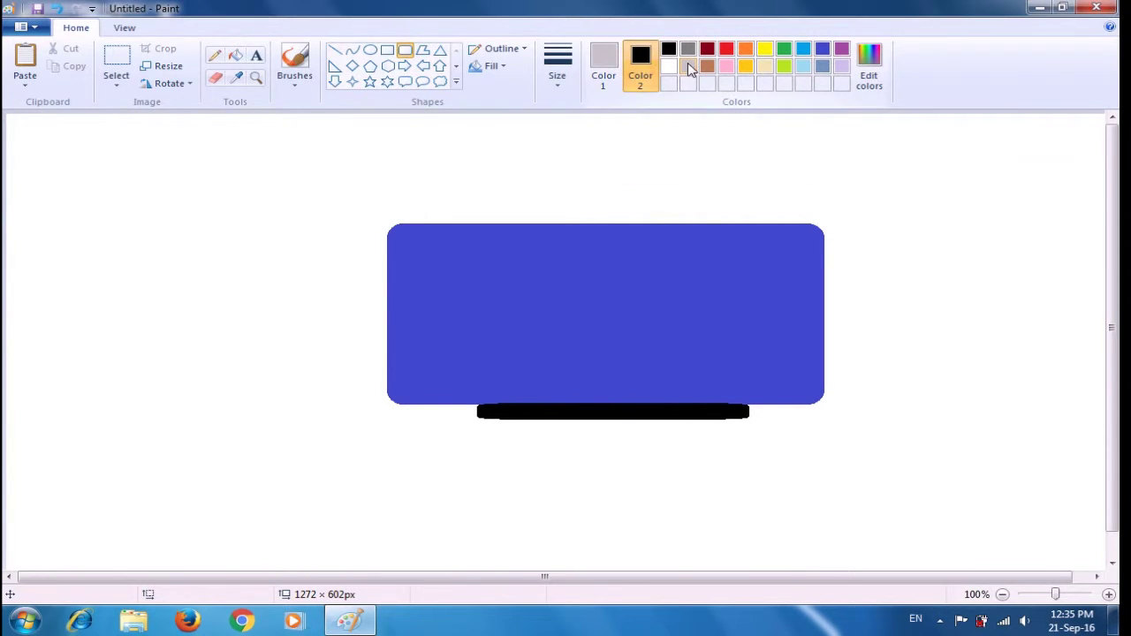
click(690, 69)
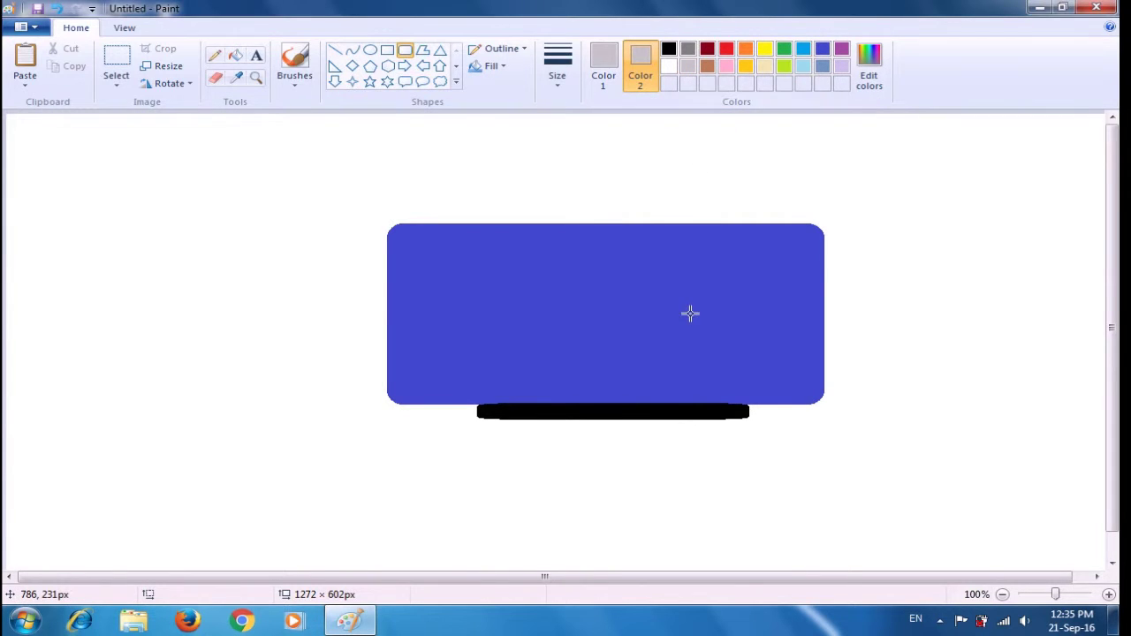
drag(703, 405, 732, 415)
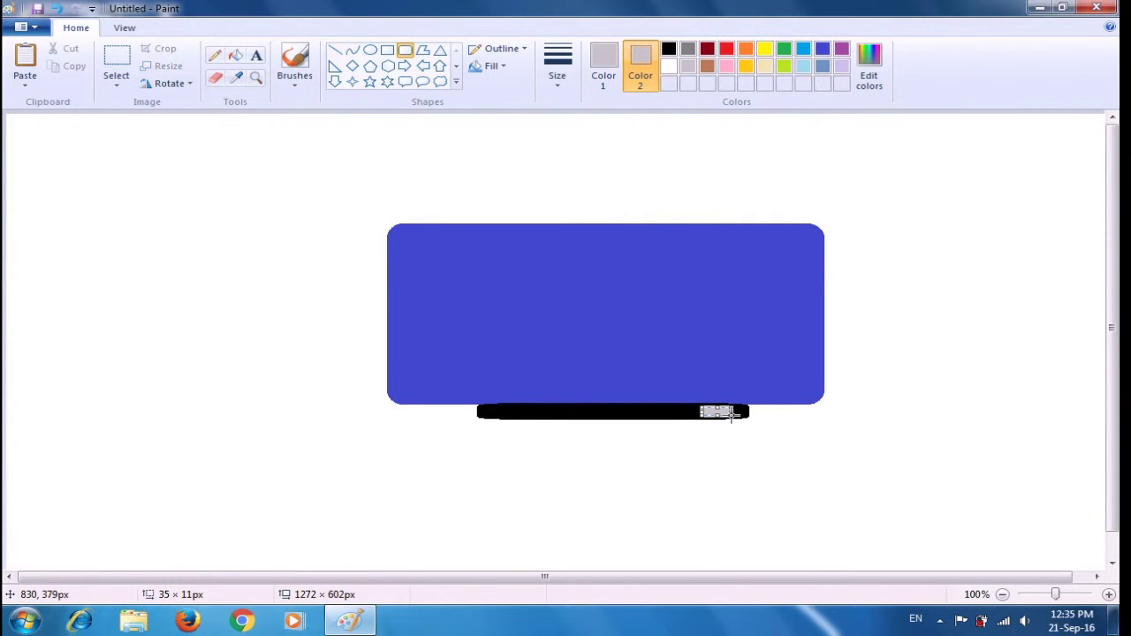
click(787, 428)
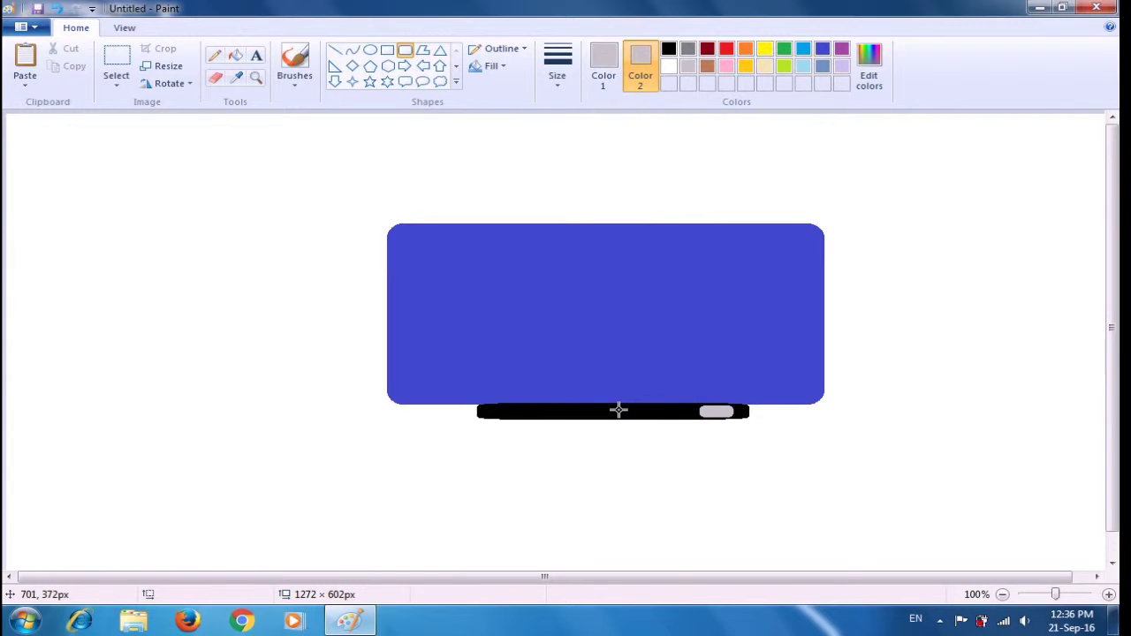
drag(618, 409, 649, 413)
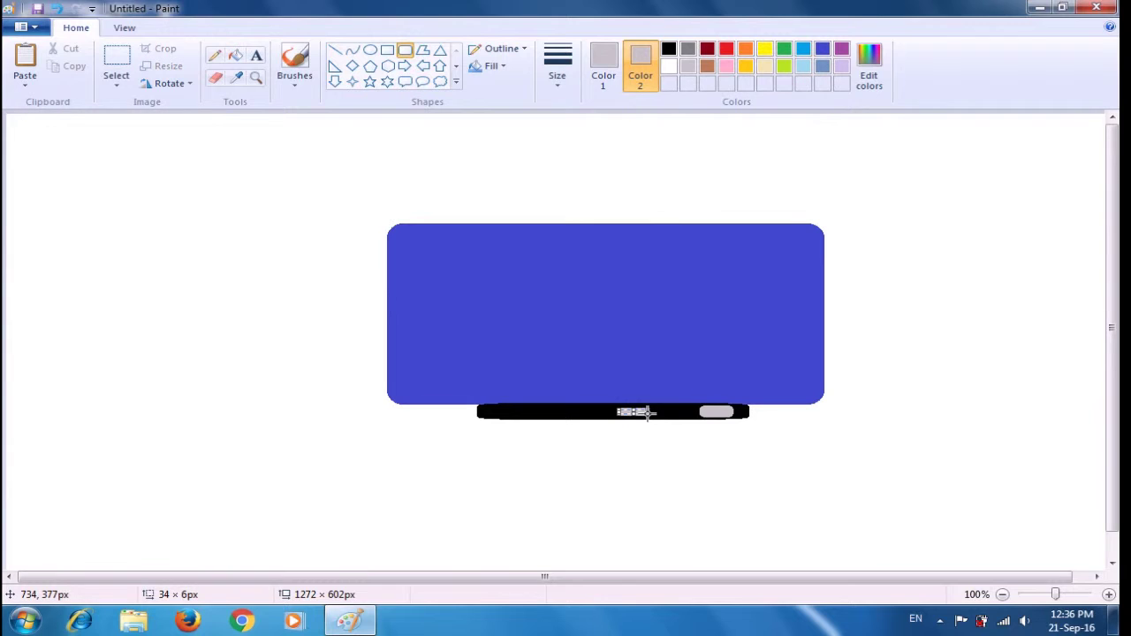
click(694, 450)
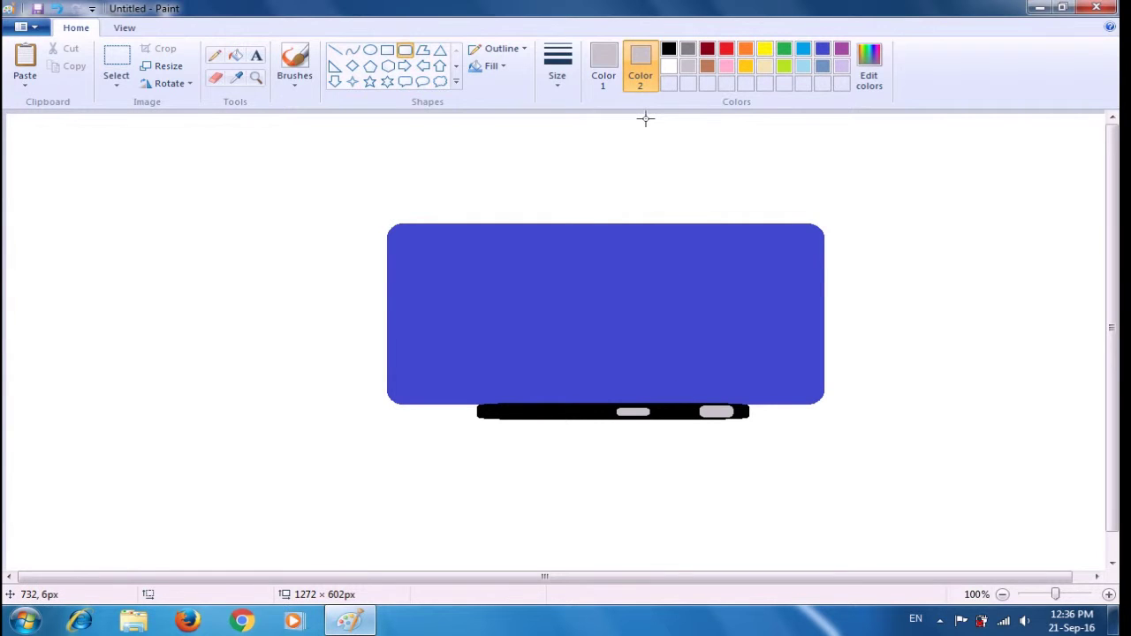
Set Color 2 to black, then copy the smaller gray button and place the copy just left of the original on the bar.
click(629, 83)
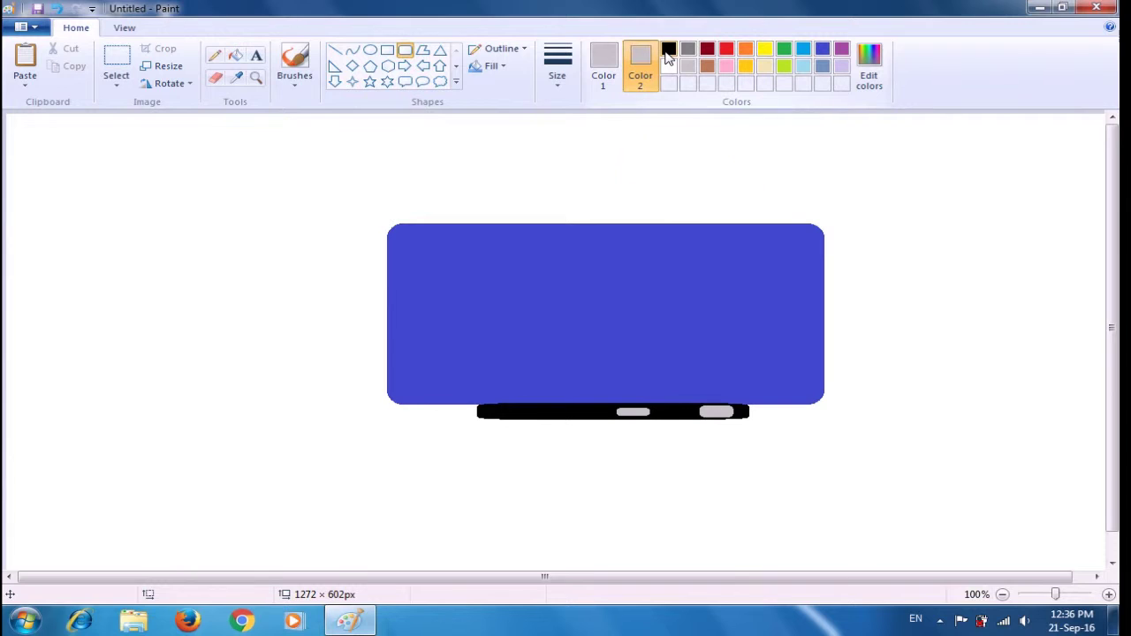
click(667, 53)
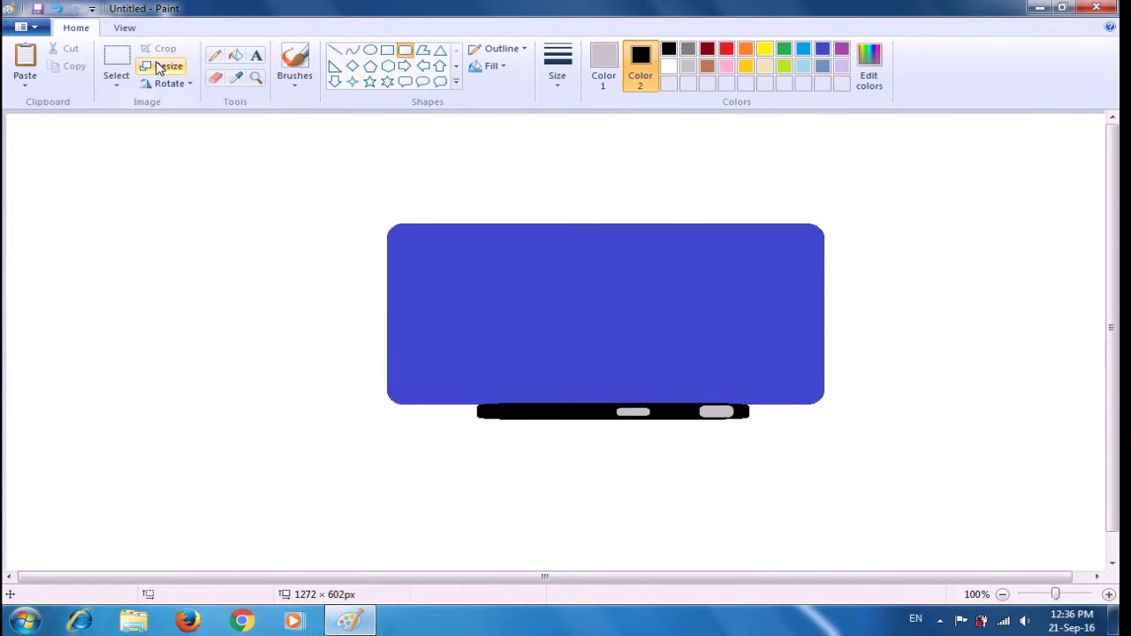
click(115, 60)
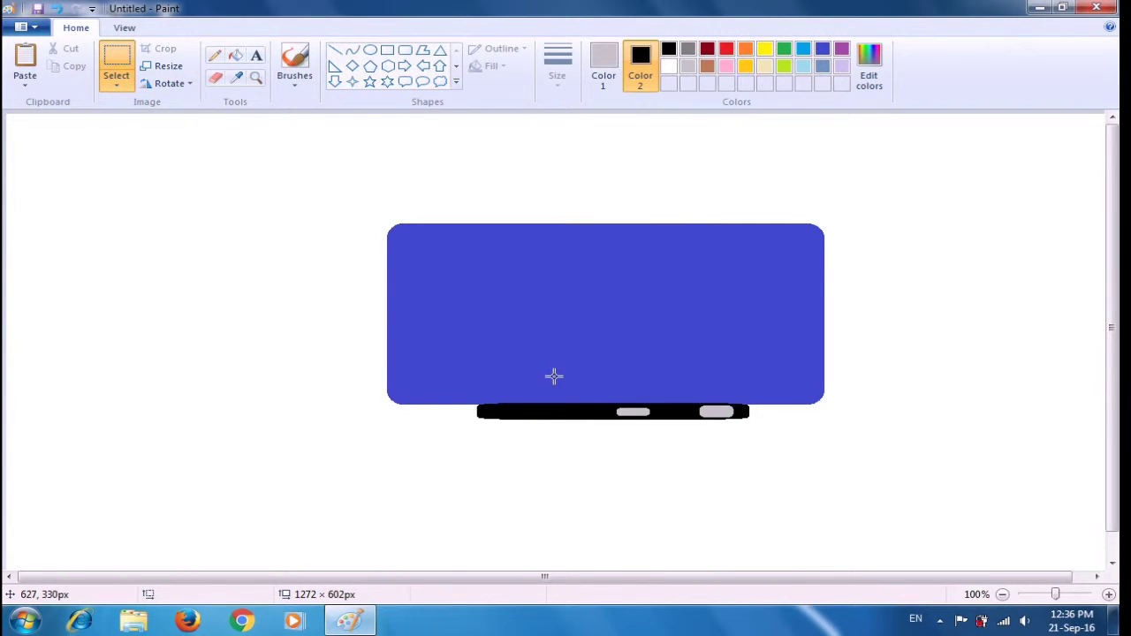
drag(610, 403, 660, 418)
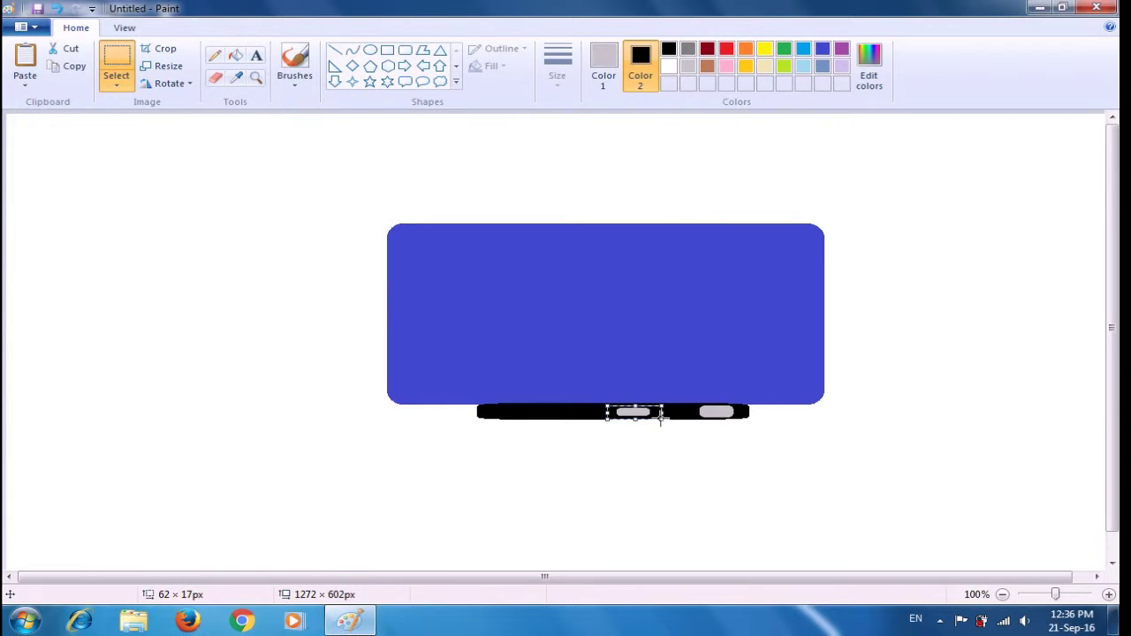
key(ctrl+c)
key(ctrl+v)
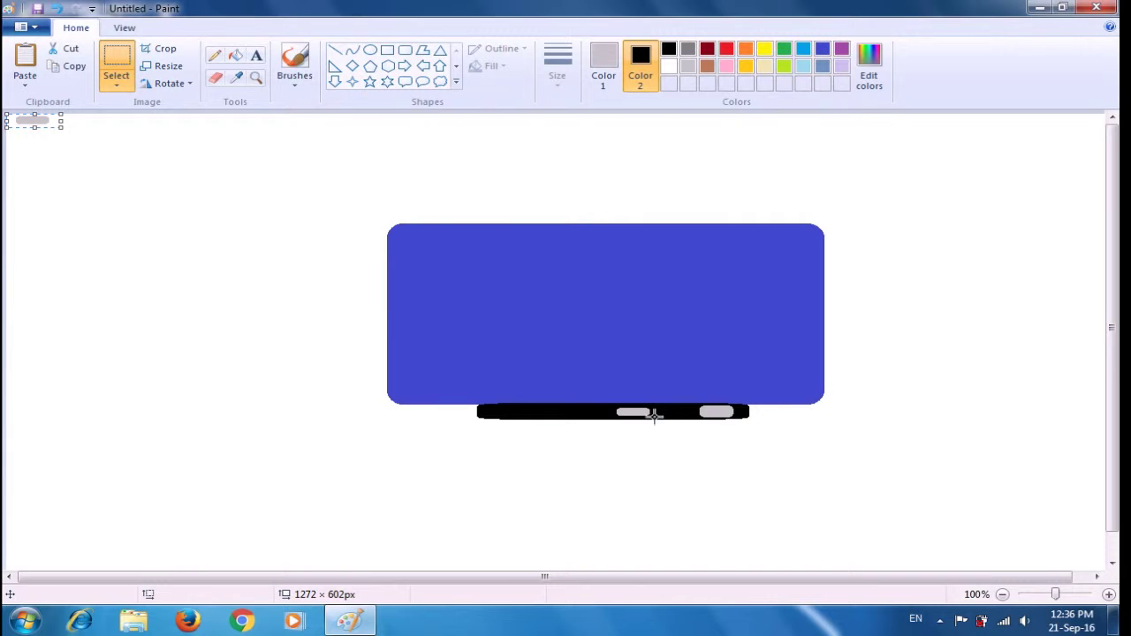
drag(35, 120, 597, 413)
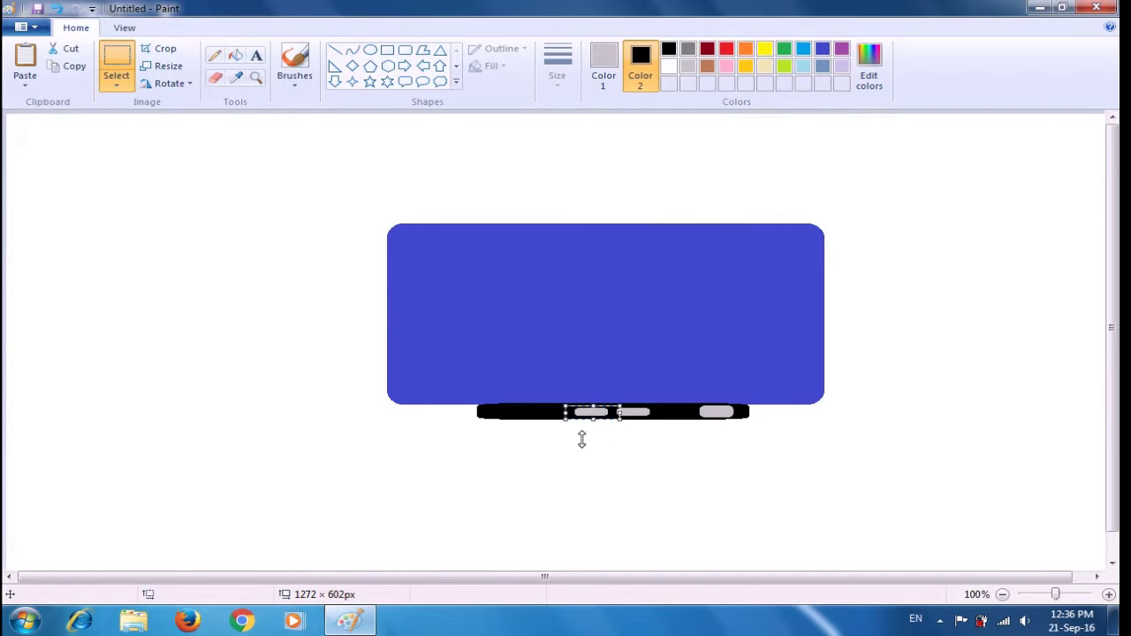
click(518, 439)
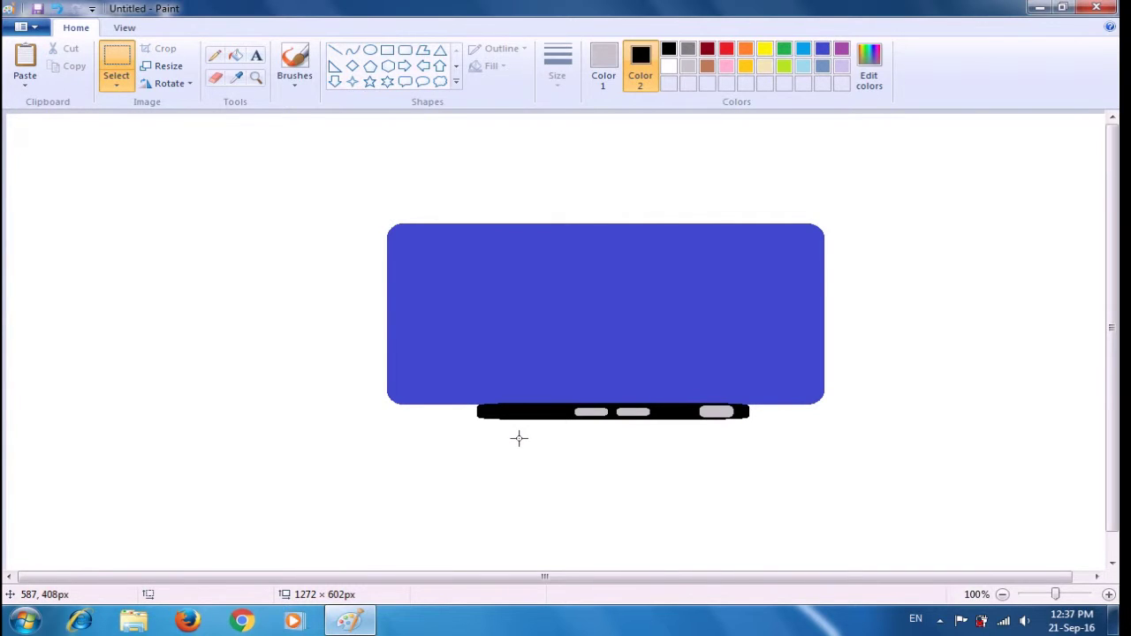
Paste two more copies of the small gray button, extending the row leftward along the black bar.
key(ctrl+v)
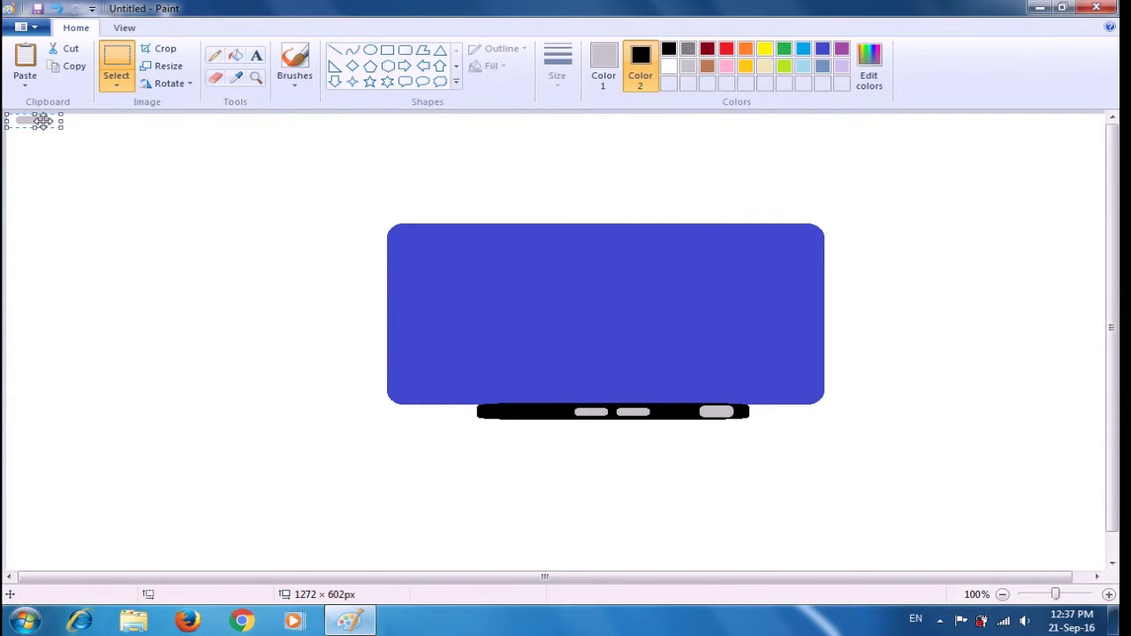
drag(41, 122, 563, 412)
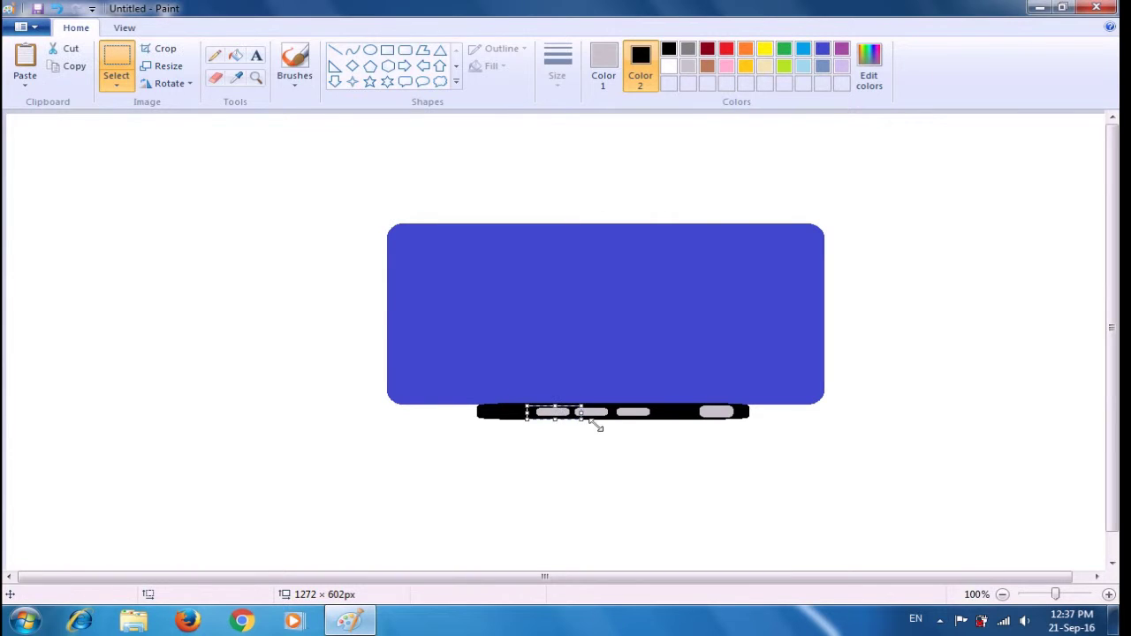
click(617, 439)
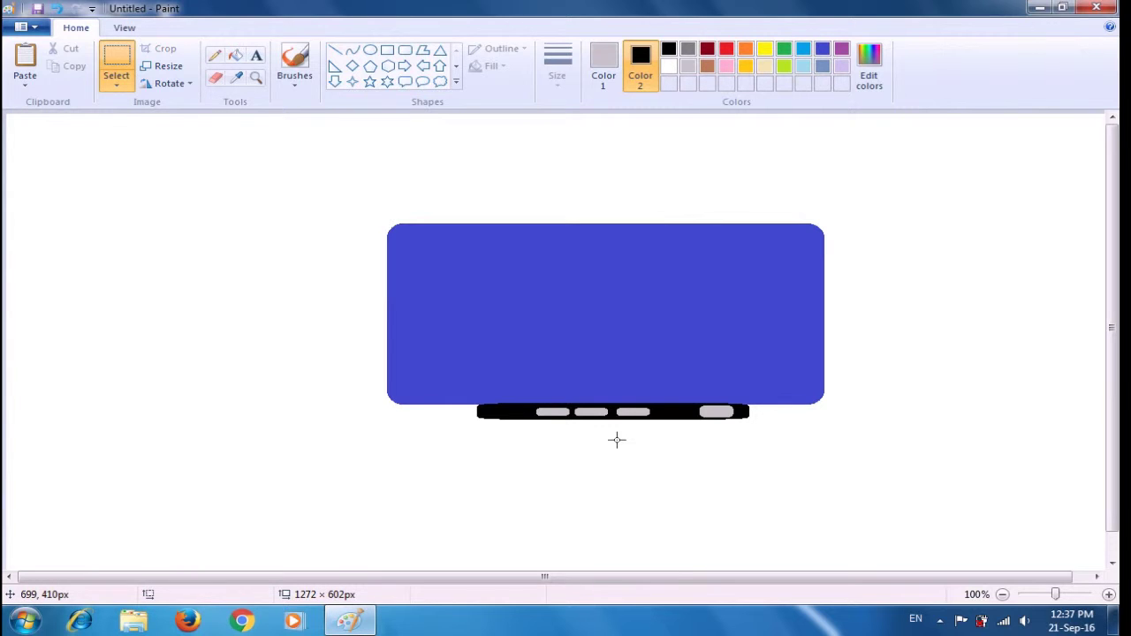
key(ctrl+v)
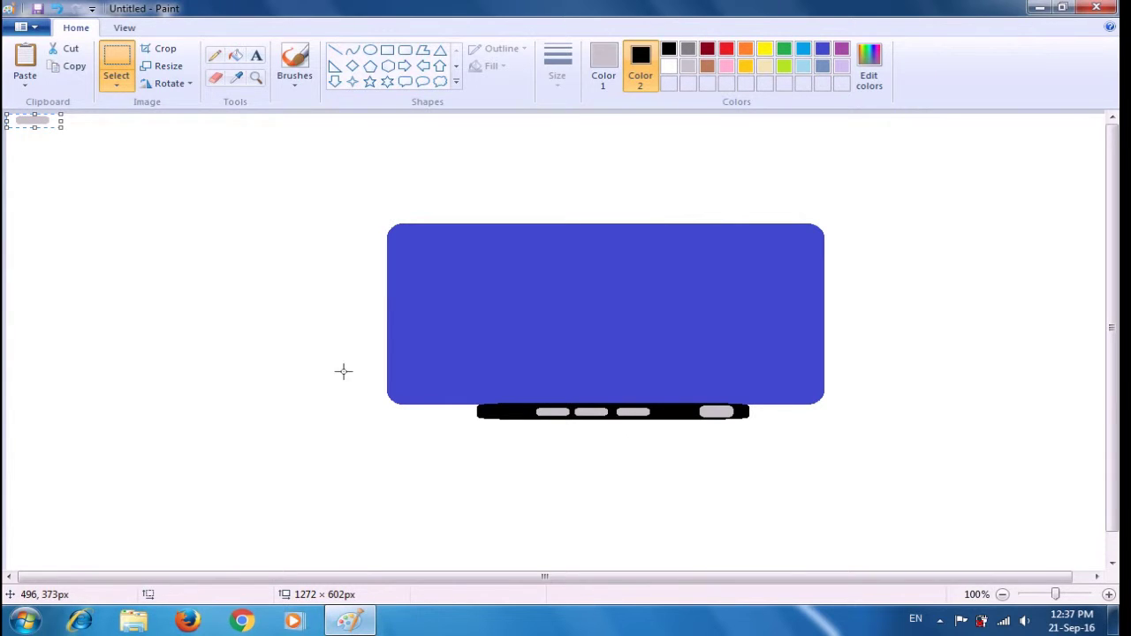
drag(30, 118, 511, 413)
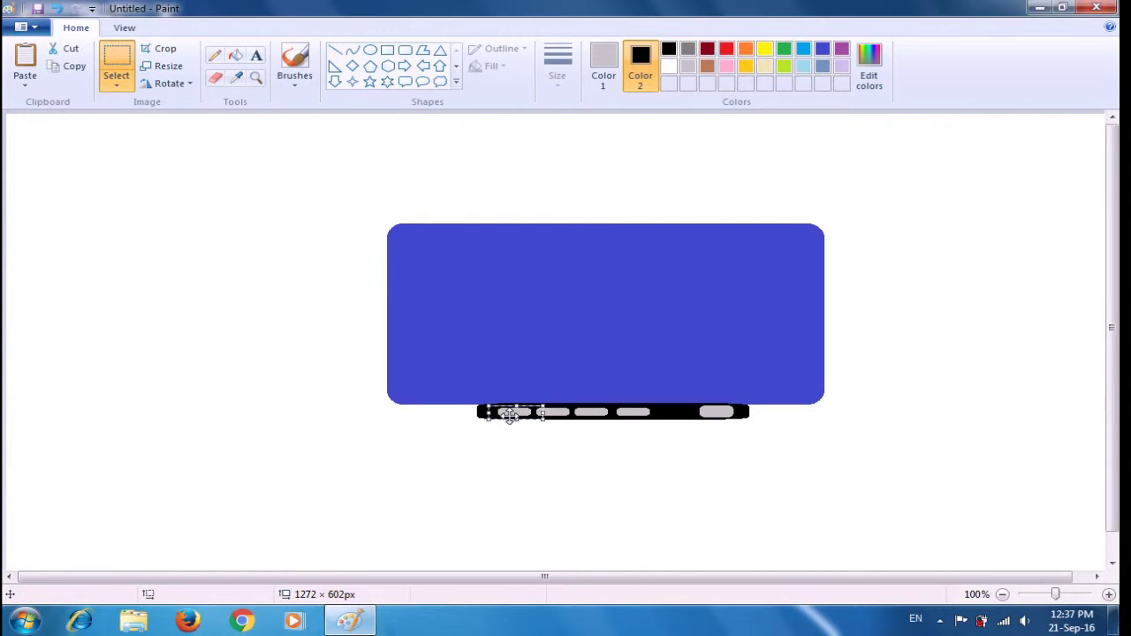
click(533, 455)
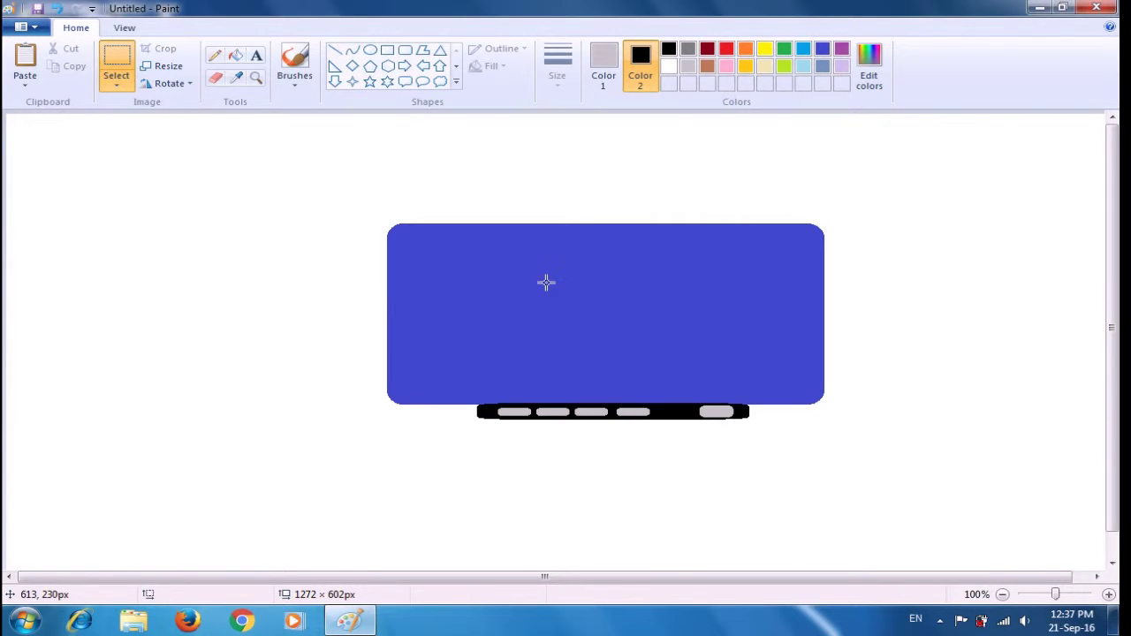
Draw a black S-shaped curve, about 266 px wide, from the bar's right end down to the lower right as a cable.
click(607, 81)
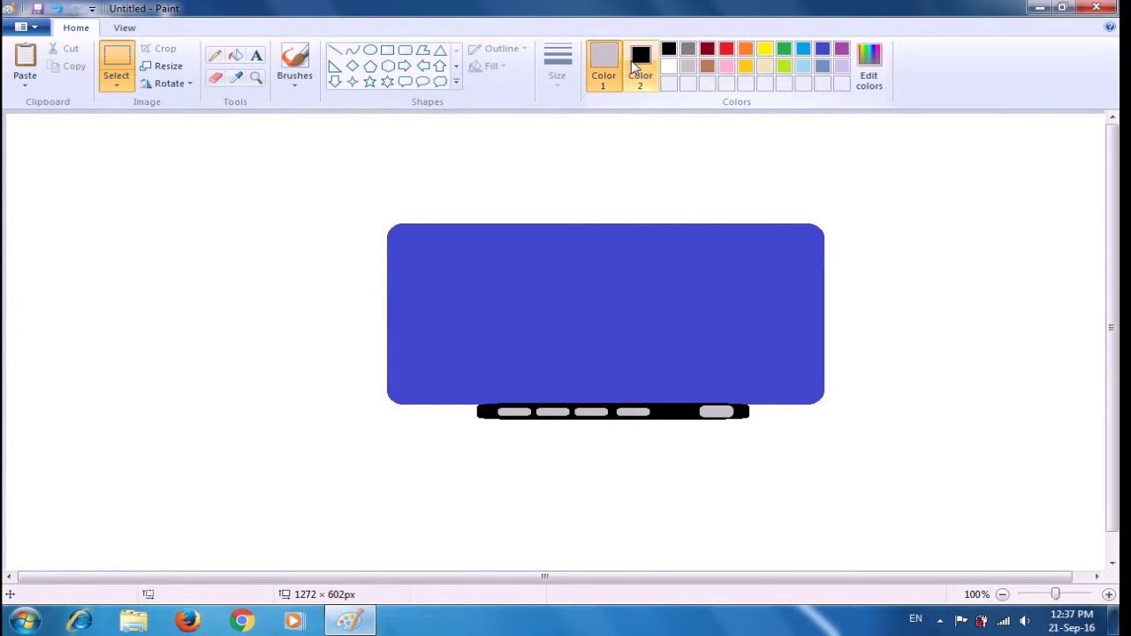
click(668, 52)
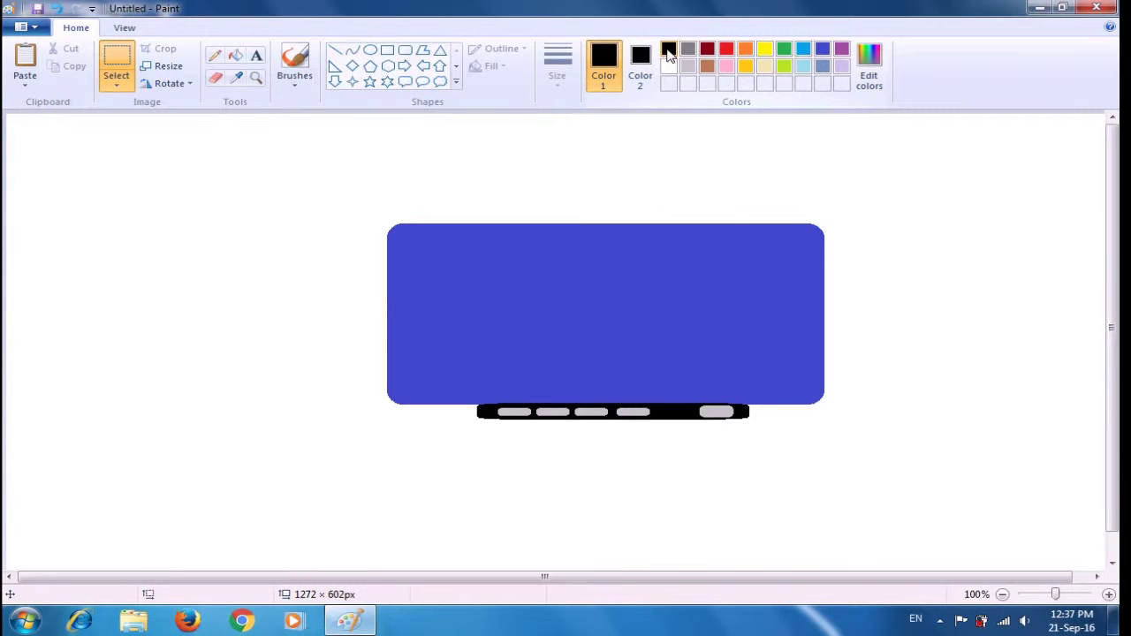
click(352, 53)
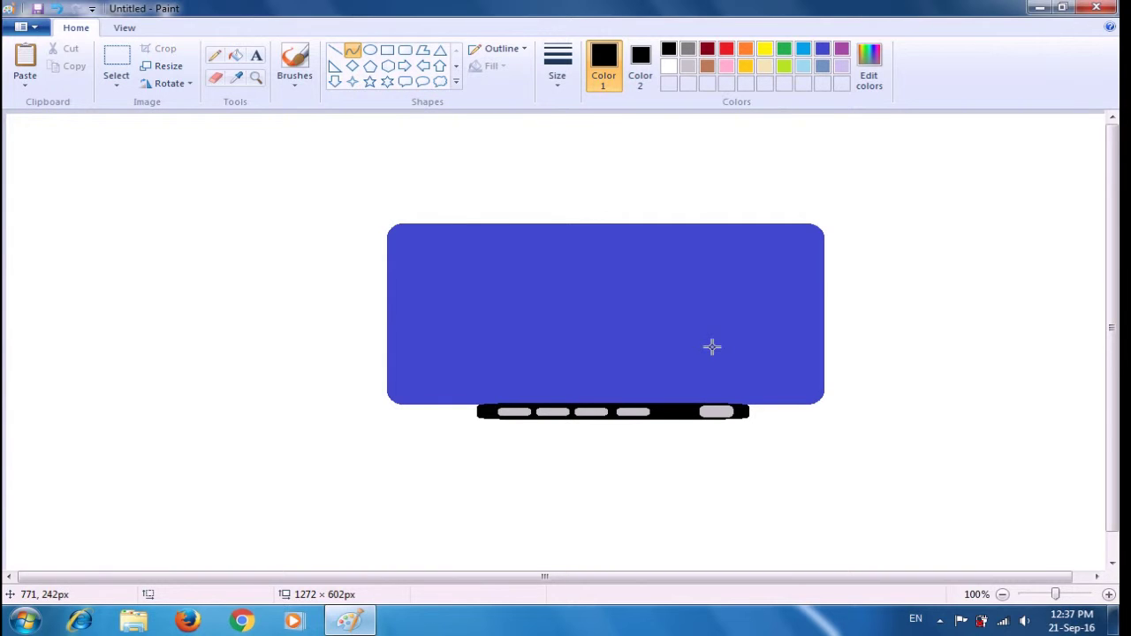
drag(747, 407, 977, 491)
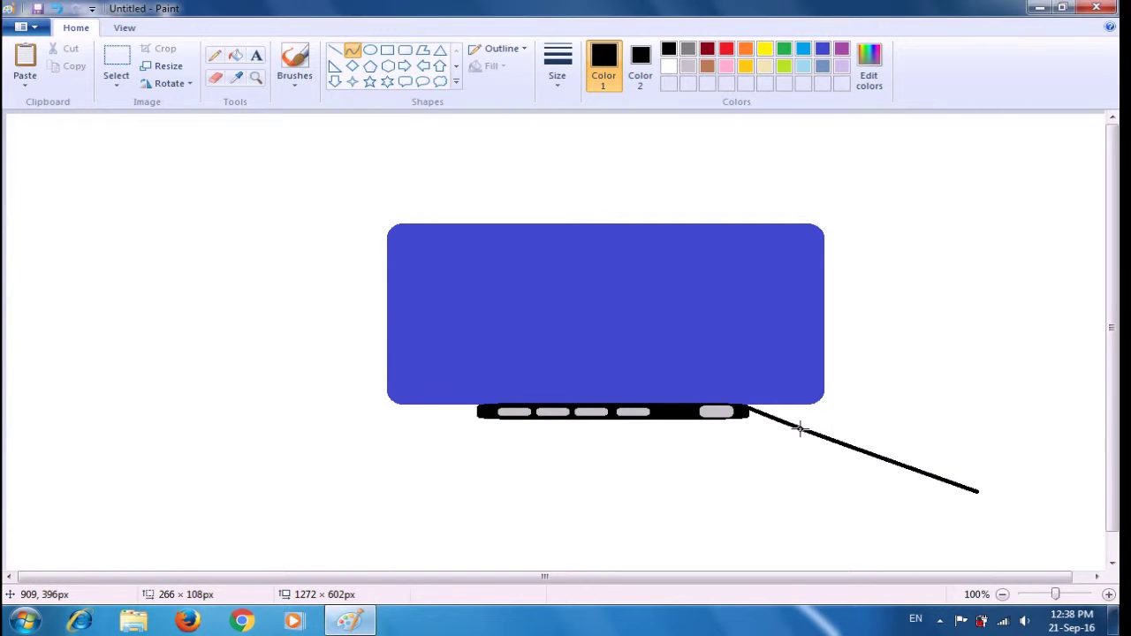
drag(801, 429, 808, 421)
drag(889, 456, 863, 509)
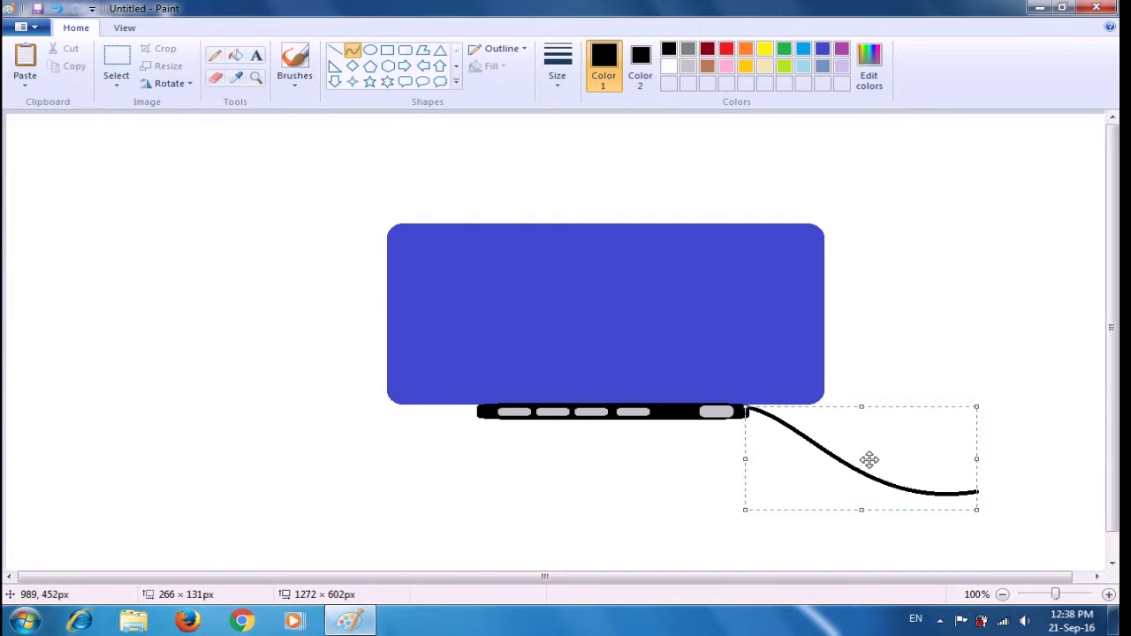
click(873, 378)
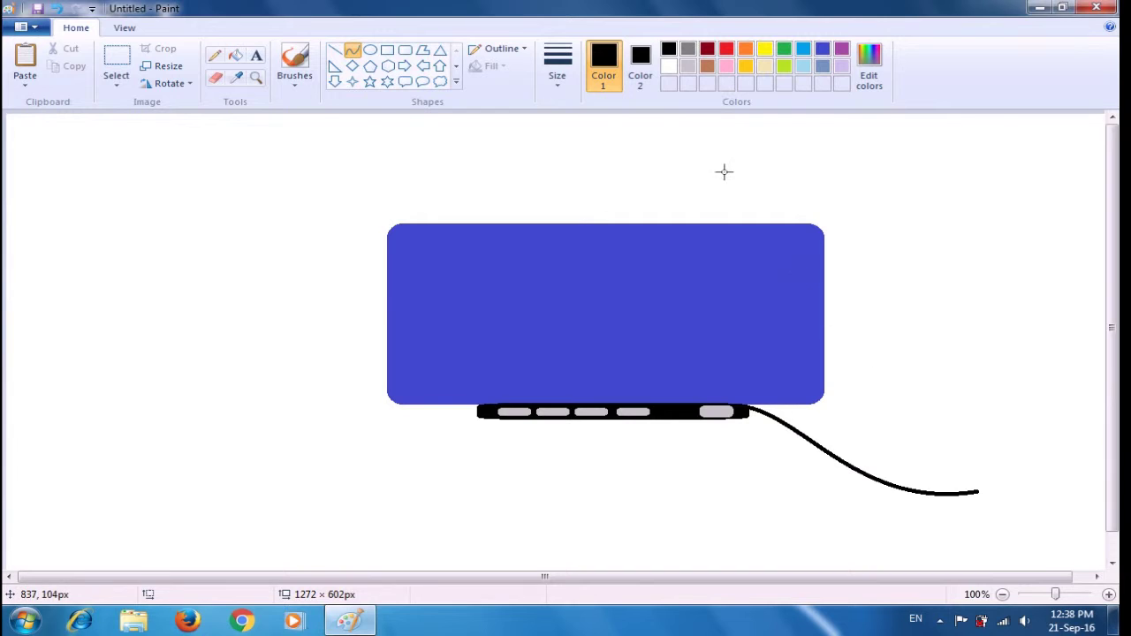
Set Color 2 to white and draw a black-outlined rectangle about 13 × 11 px at the cable's free end as a plug.
click(642, 82)
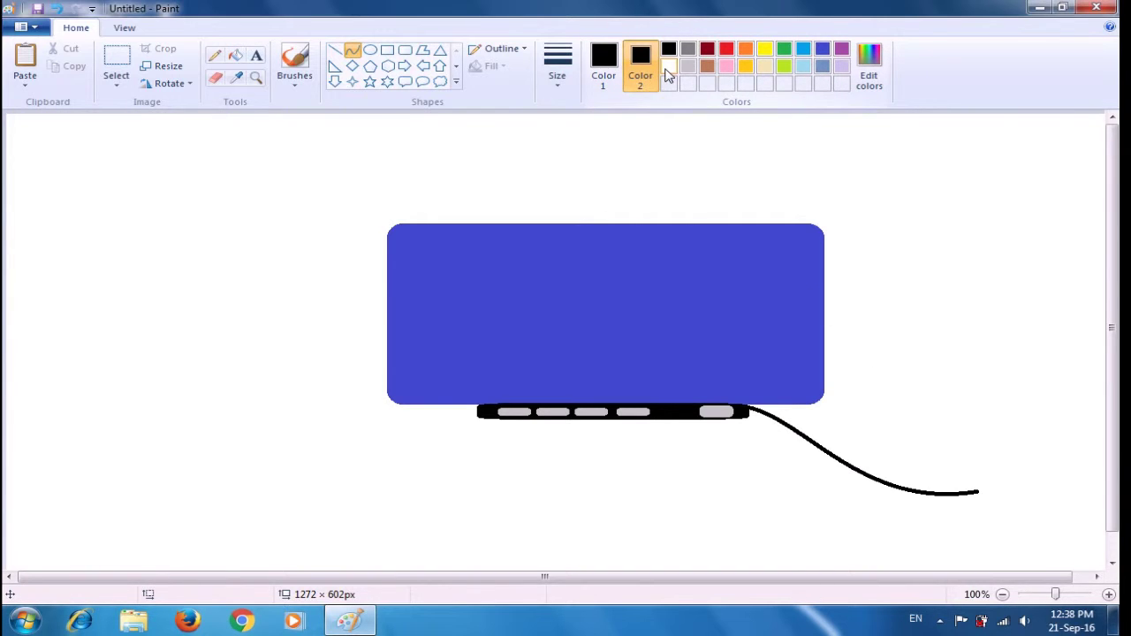
click(664, 68)
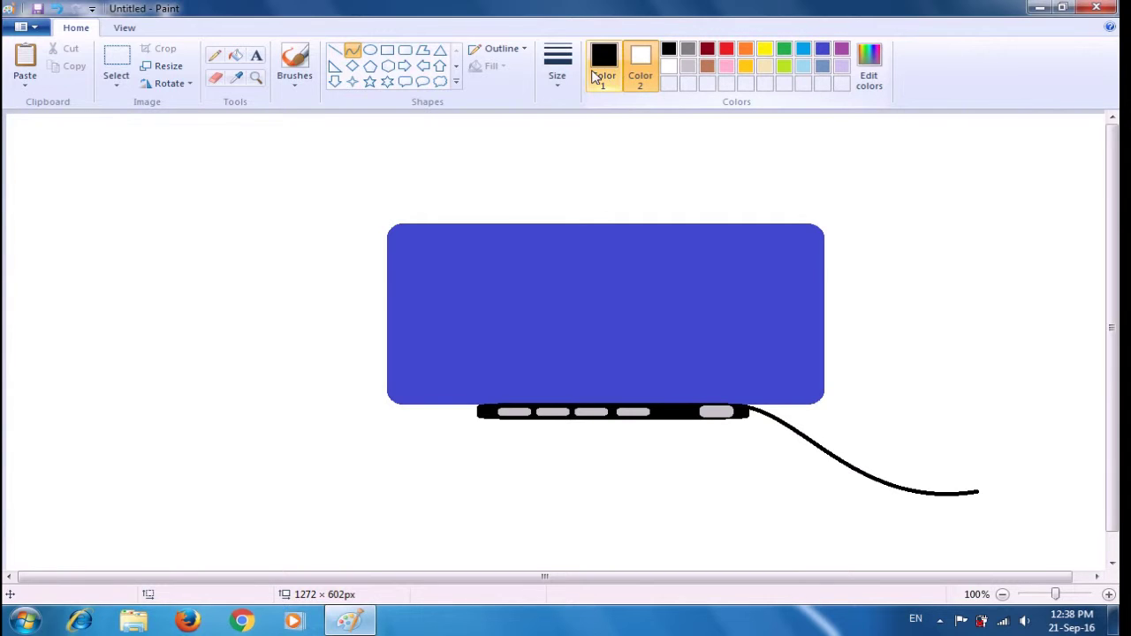
click(394, 55)
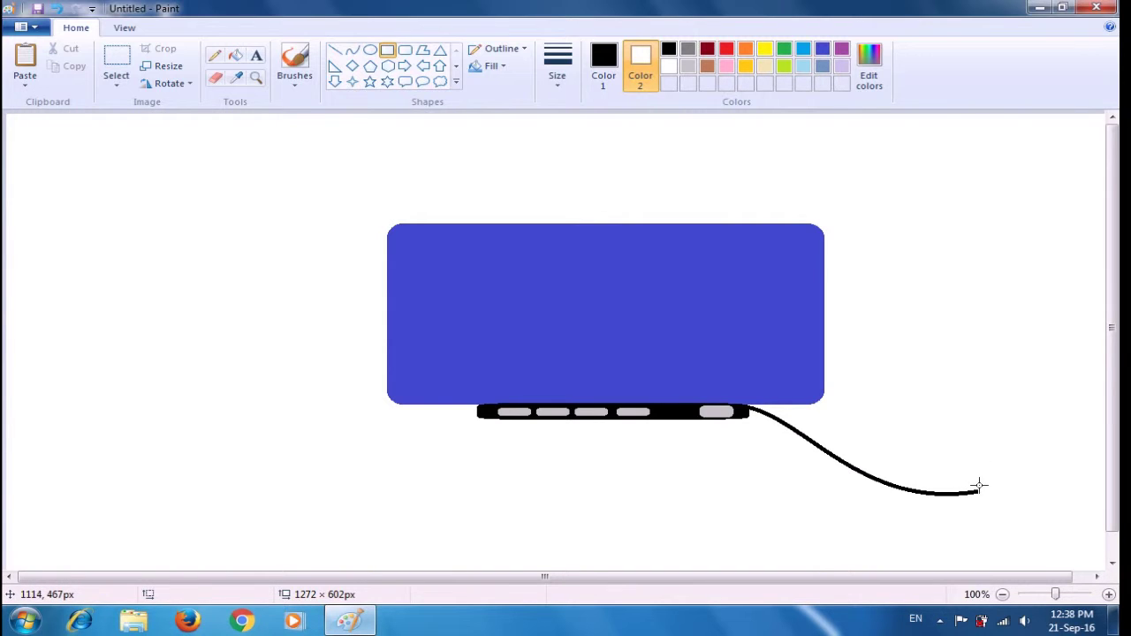
drag(976, 485, 988, 494)
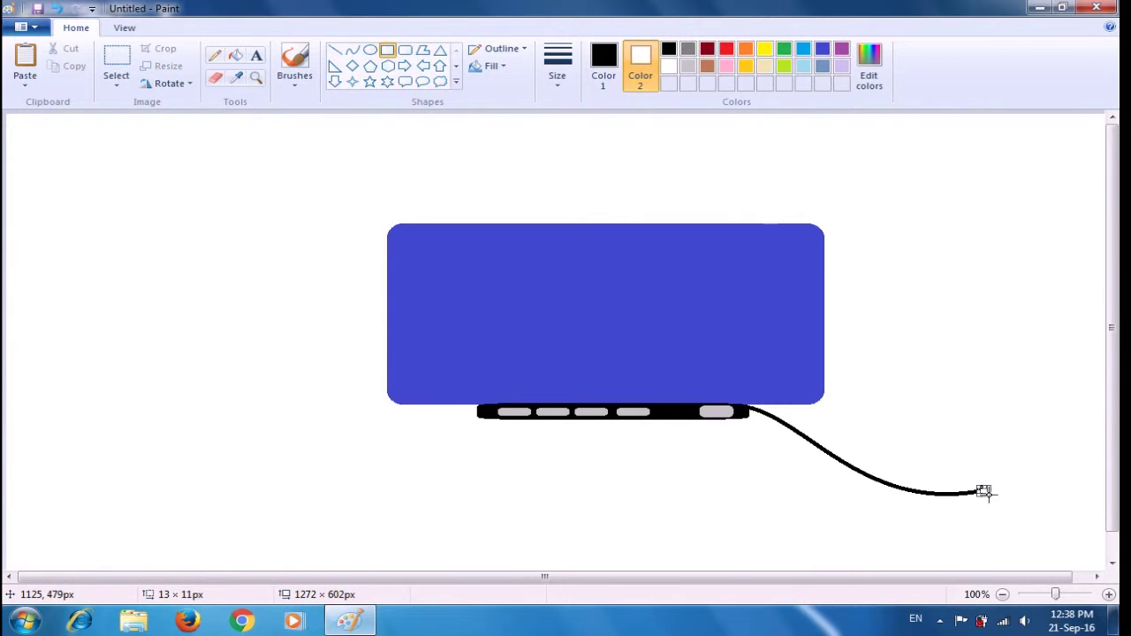
click(1014, 450)
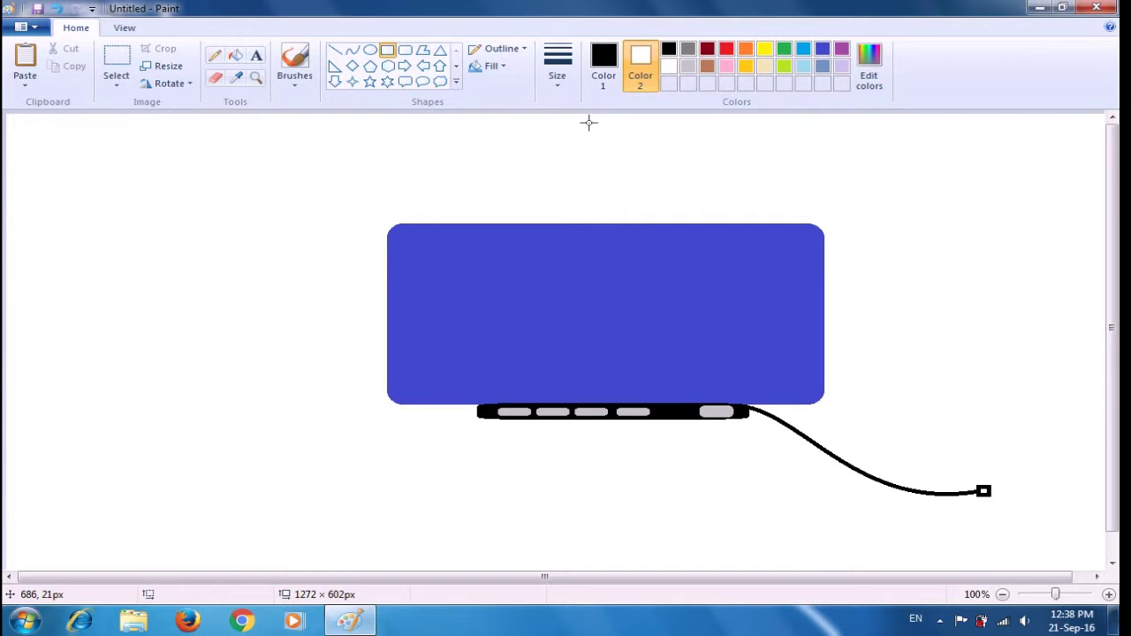
Set the line width to 1px and draw two short, nearly horizontal lines outward from the plug as prongs.
click(558, 95)
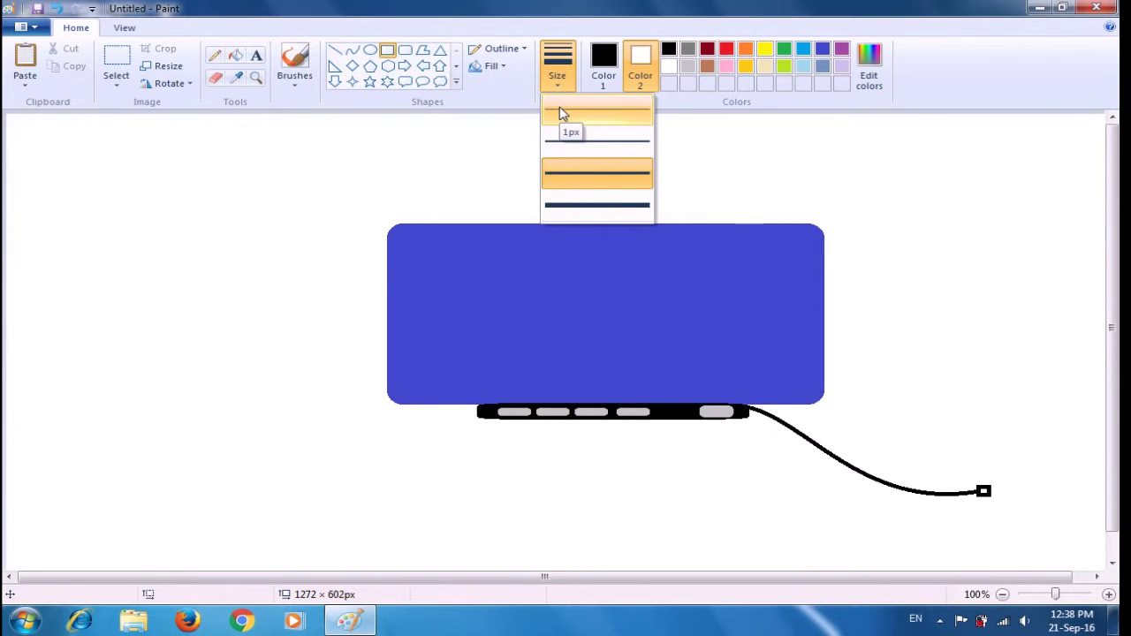
click(560, 110)
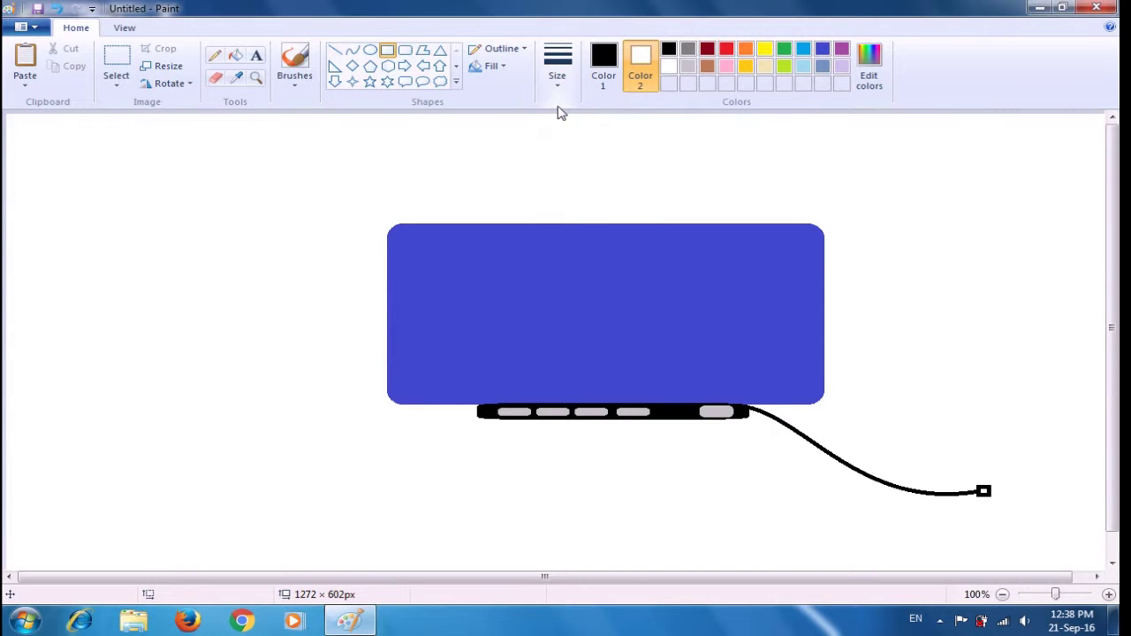
click(340, 55)
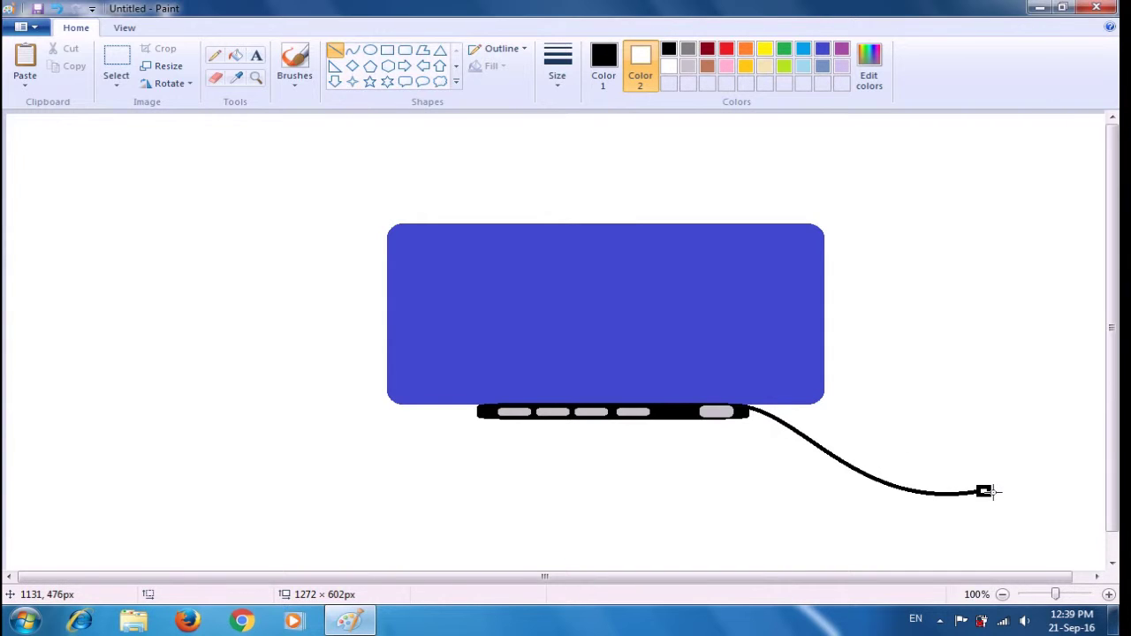
drag(996, 492, 1000, 488)
click(1017, 477)
drag(990, 493, 999, 492)
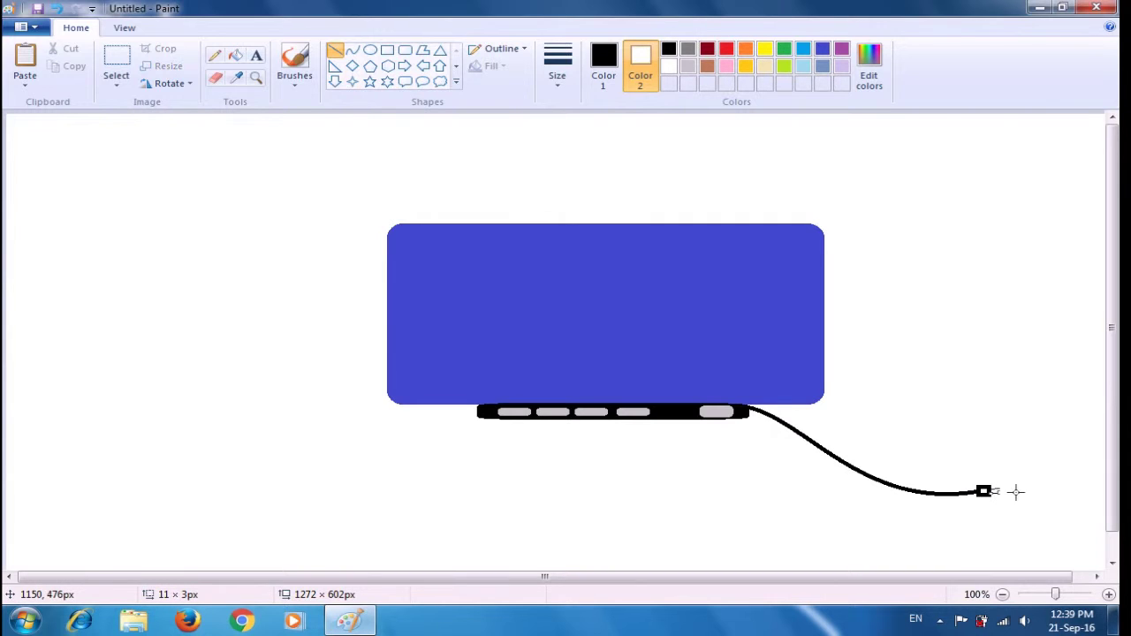
click(1022, 486)
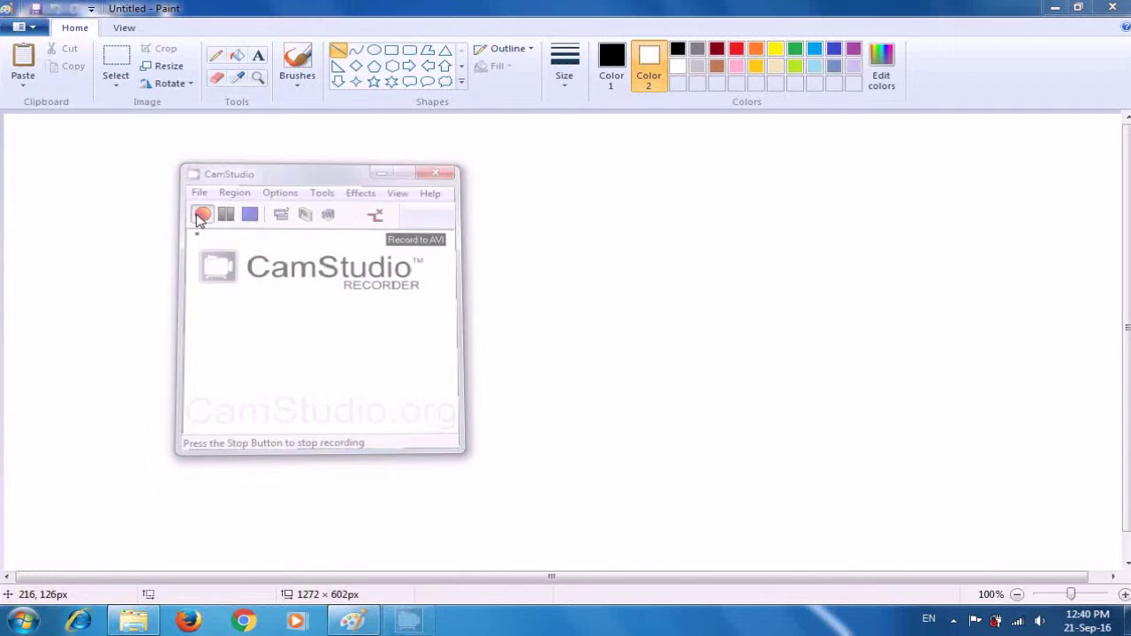
click(197, 215)
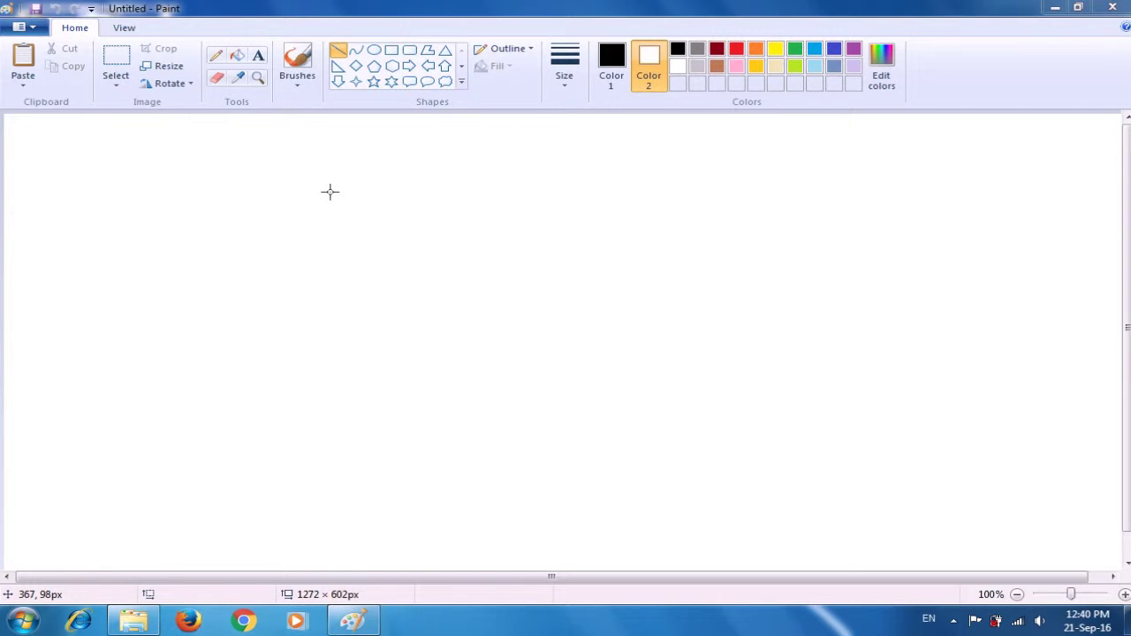
Draw a large rectangle about 623 × 409 px with a 1px black outline in the middle of the blank canvas.
click(394, 53)
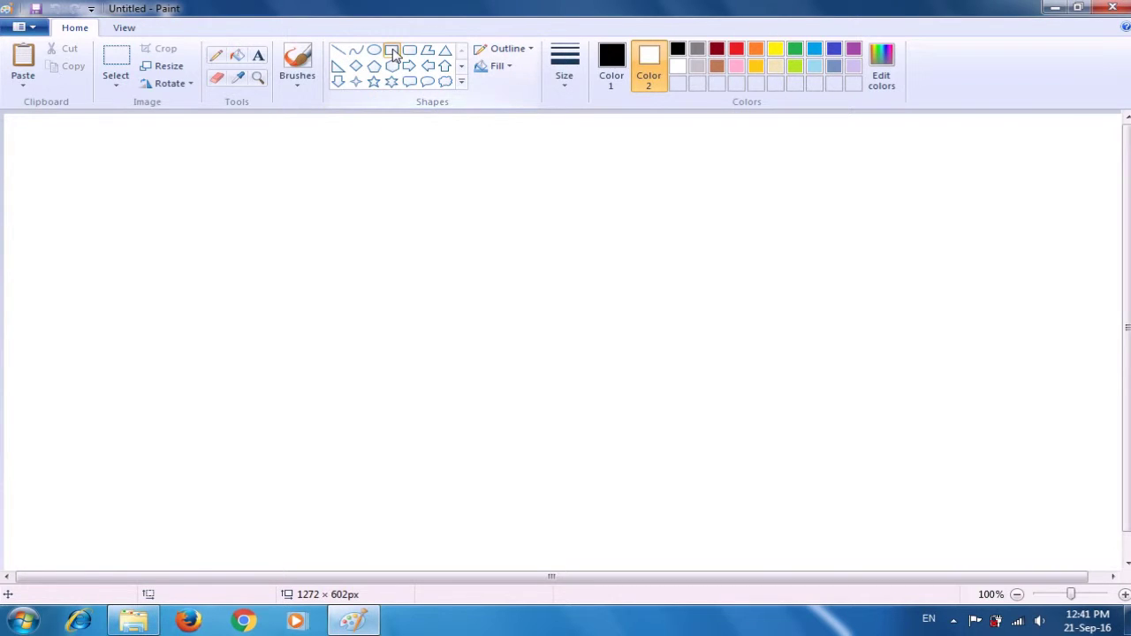
click(562, 79)
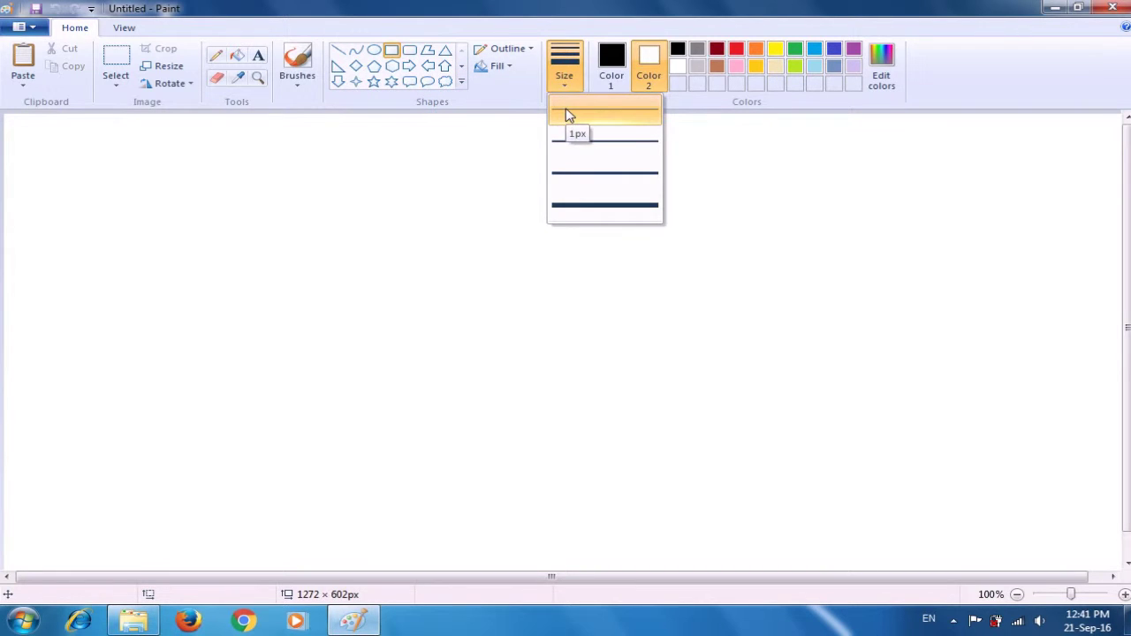
click(567, 112)
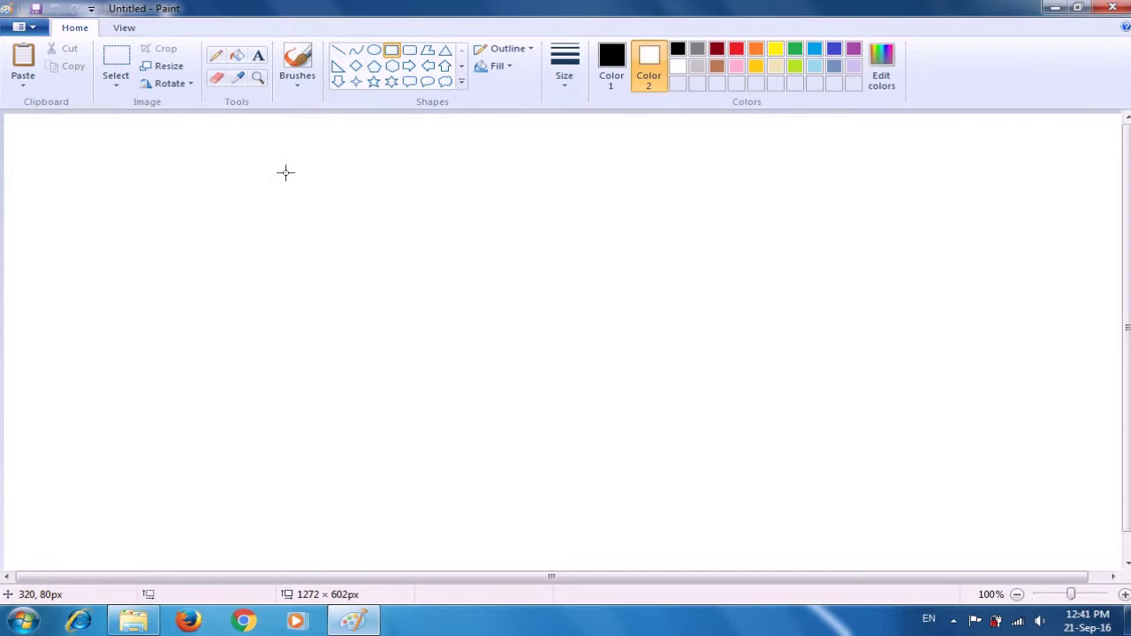
drag(279, 154, 831, 478)
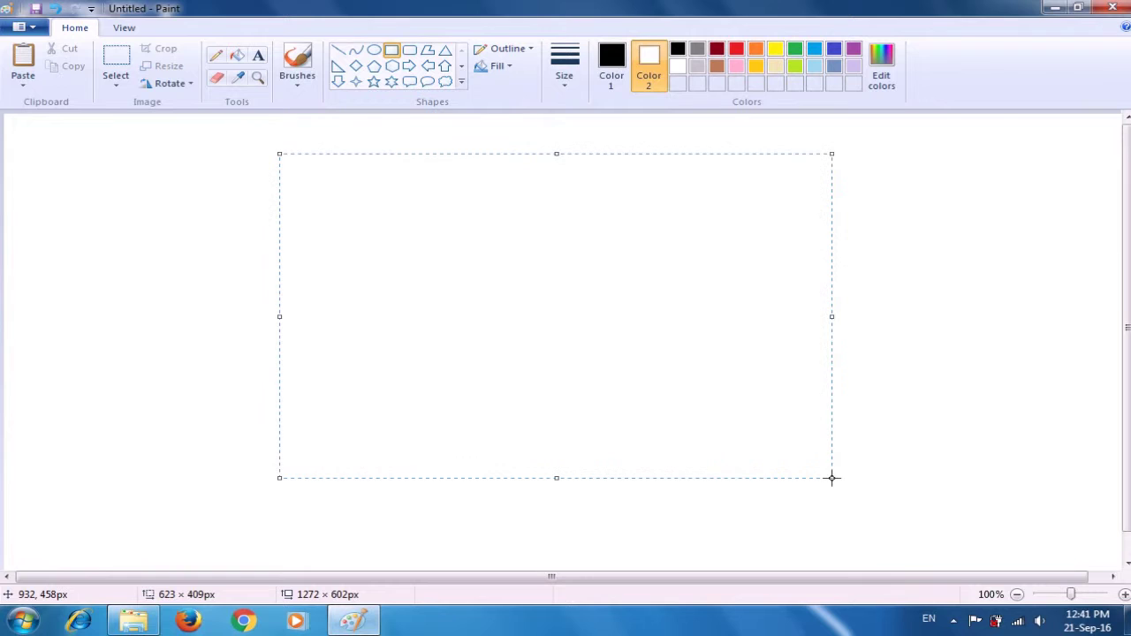
click(892, 403)
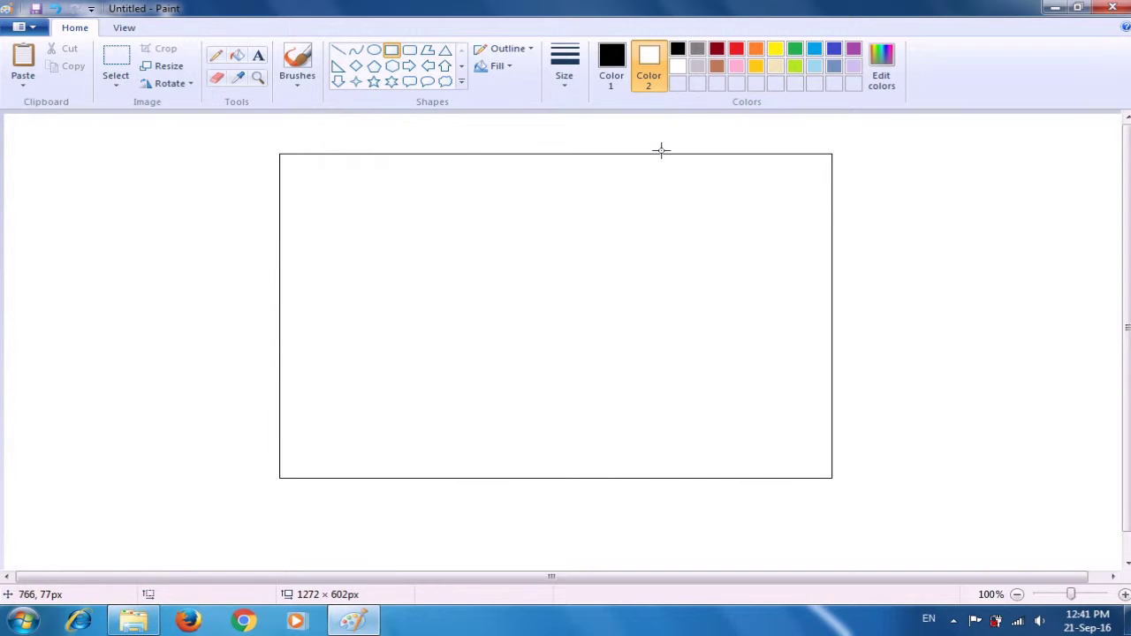
Draw a shallow black S-shaped curve, about 79 px wide, running leftward from below the rectangle's center as the leaf's lower edge.
click(610, 81)
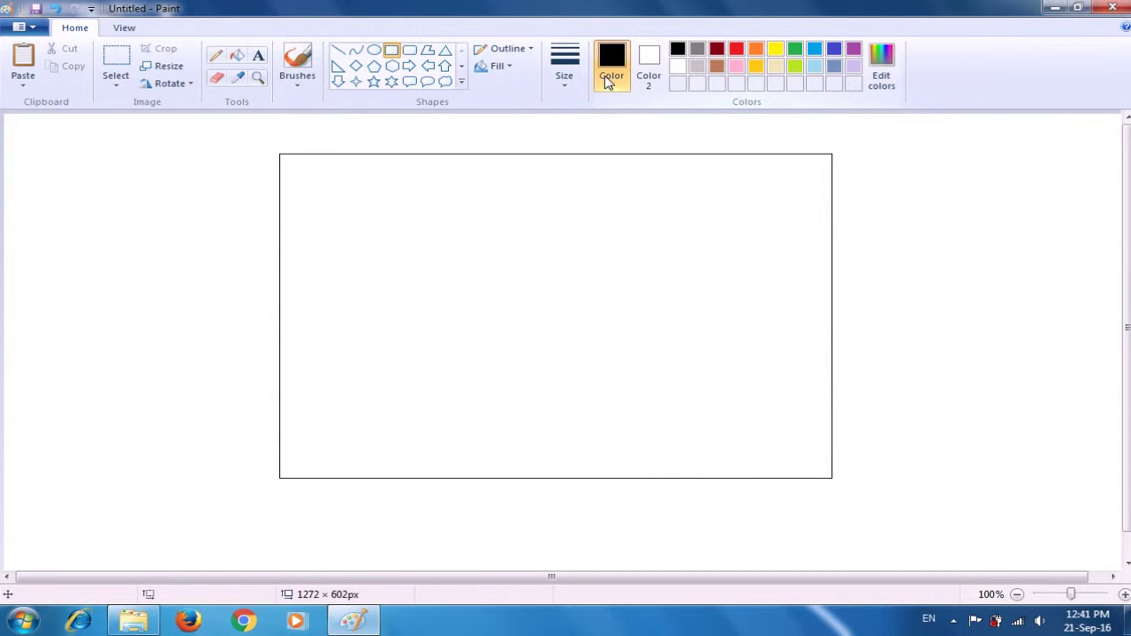
click(356, 51)
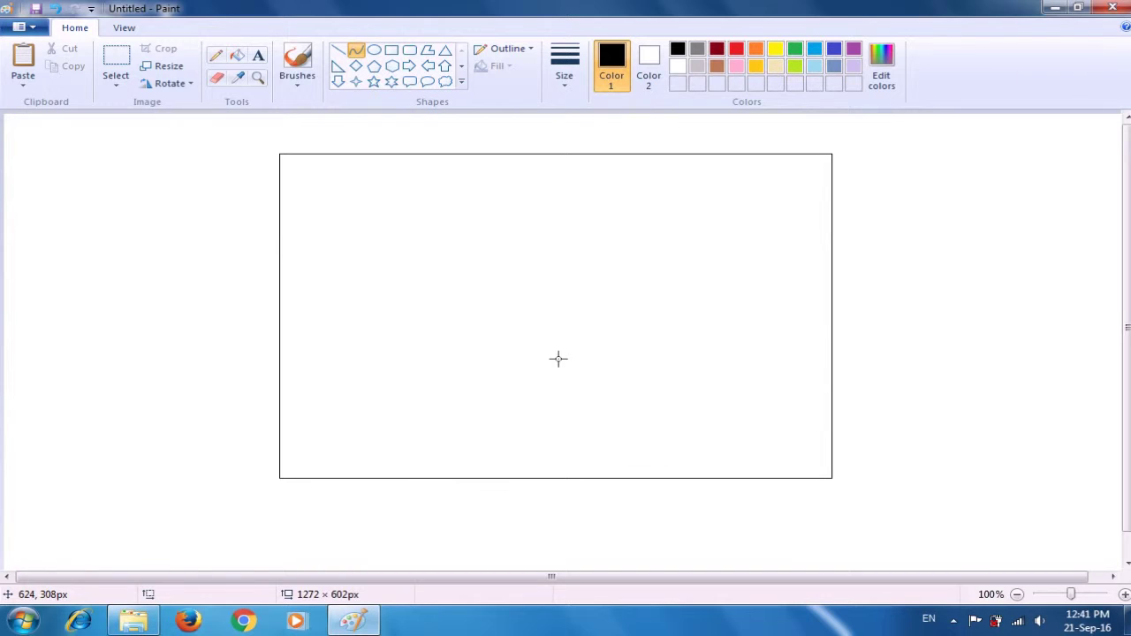
drag(557, 358, 489, 370)
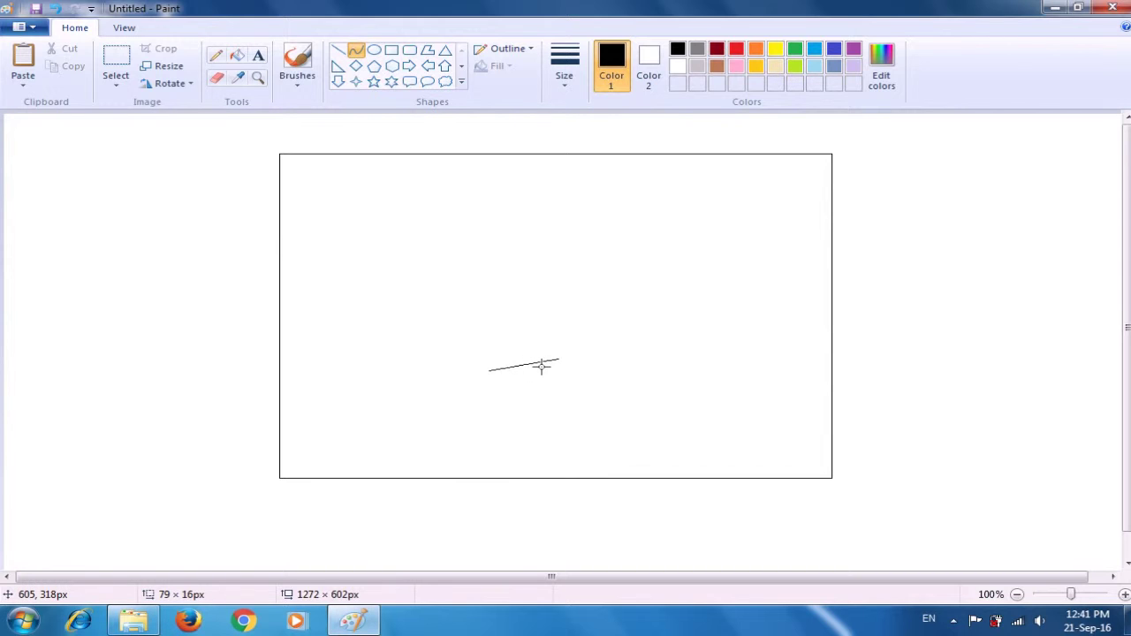
drag(539, 362, 521, 378)
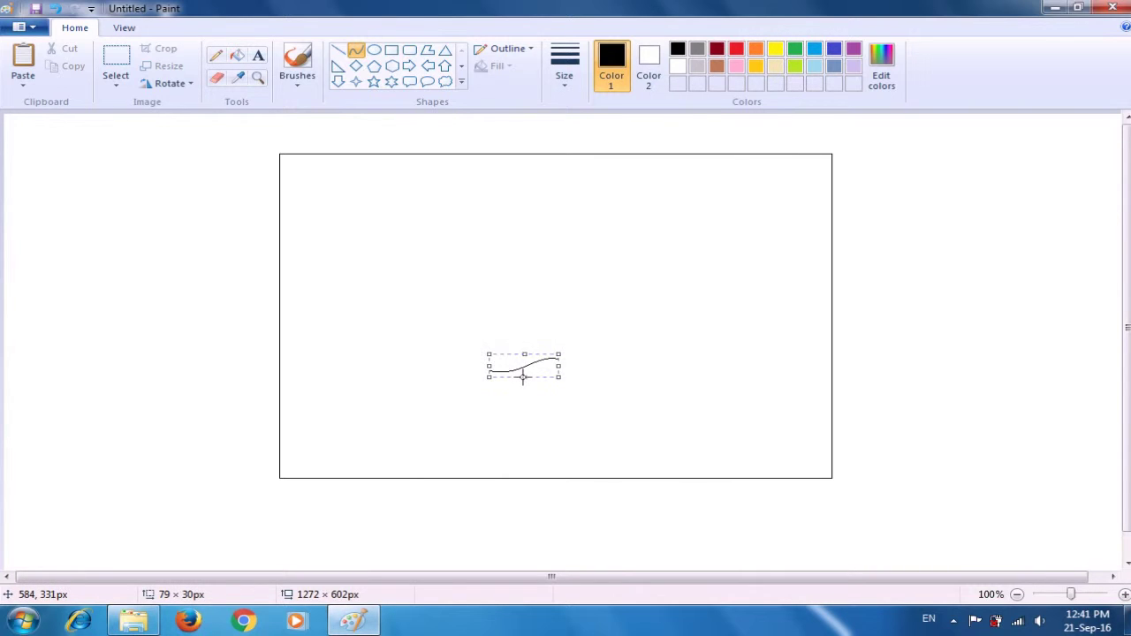
click(531, 315)
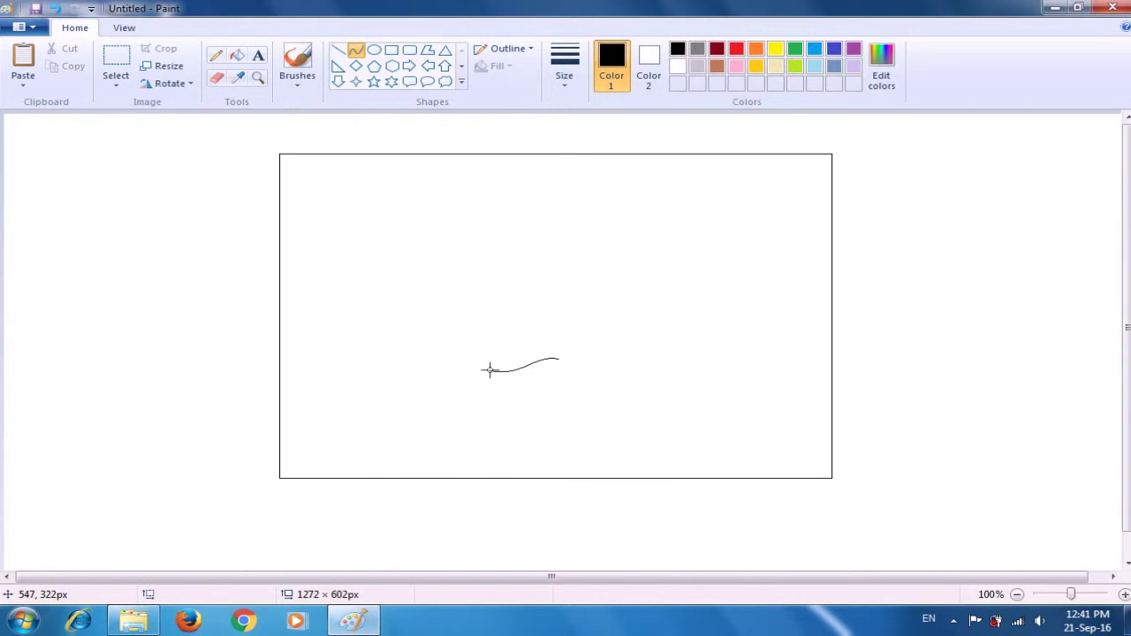
Continue the outline from the S-curve's left end with a 21 × 30 px curve, an up-left curve and a short notch about 18 px wide.
mouse_move(489, 370)
mouse_down()
mouse_move(507, 345)
mouse_move(498, 353)
mouse_up()
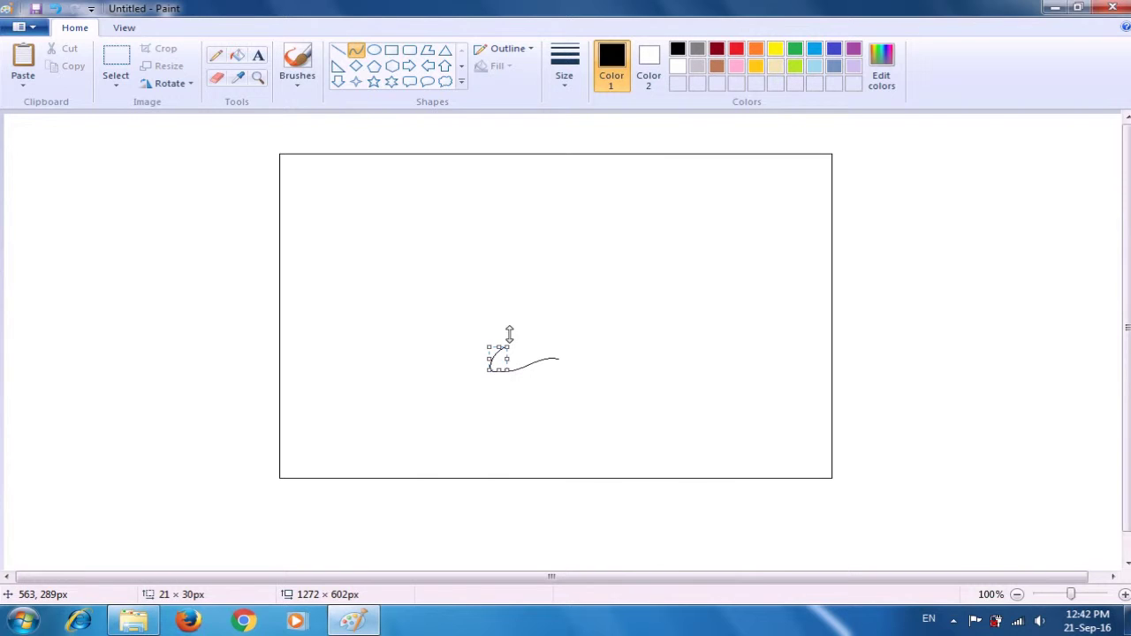
click(517, 311)
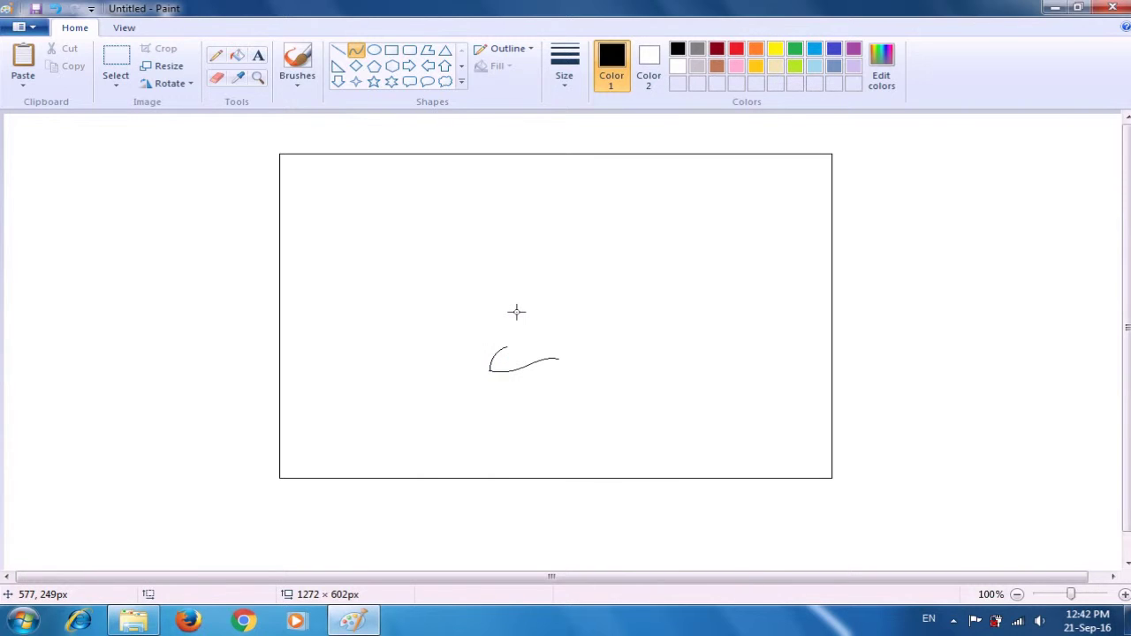
drag(508, 346, 469, 320)
mouse_move(479, 334)
mouse_down()
mouse_move(472, 326)
mouse_move(477, 342)
mouse_move(469, 324)
mouse_up()
click(492, 290)
drag(469, 320, 485, 321)
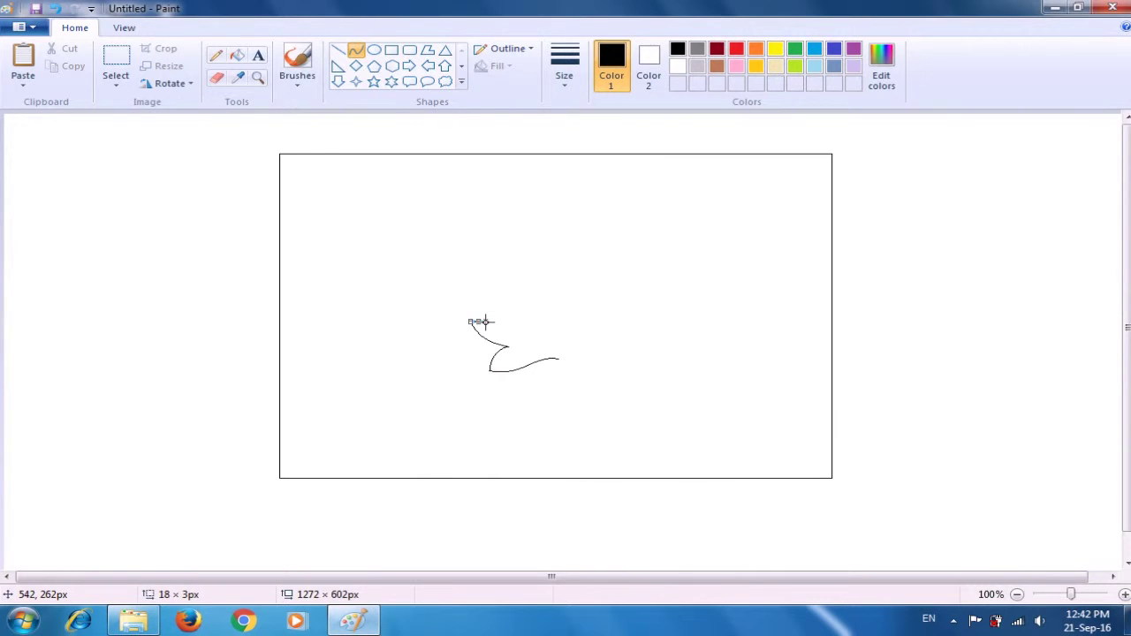
click(511, 313)
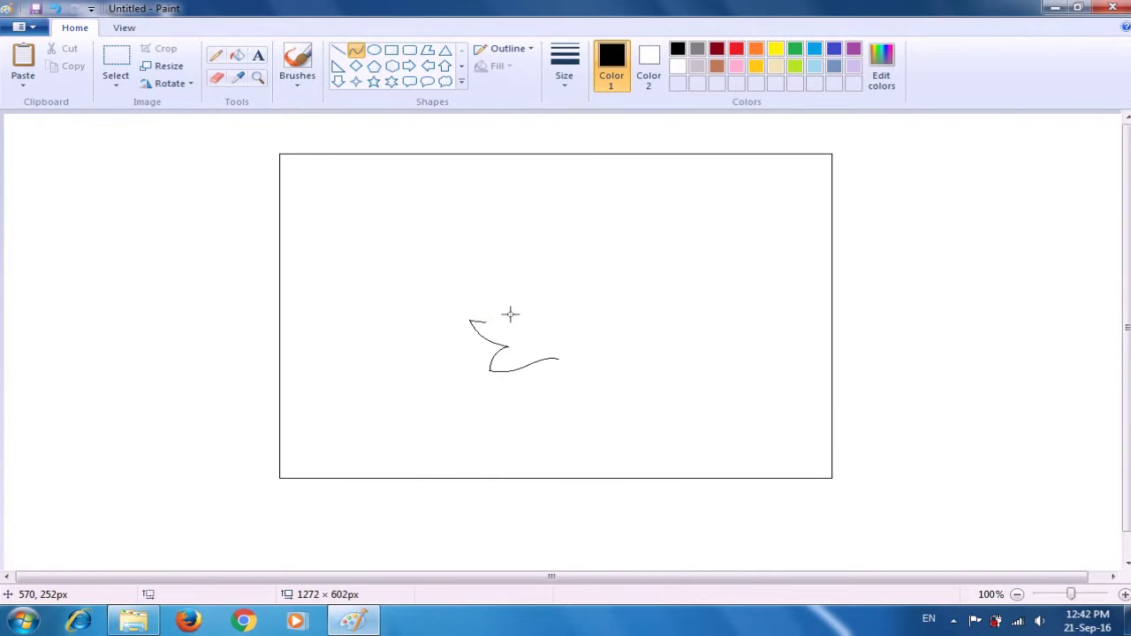
Form the leaf's left tip with a curve about 35 × 57 px rising from the notch and a 61 × 28 px curve going back right.
drag(510, 313, 456, 303)
click(486, 321)
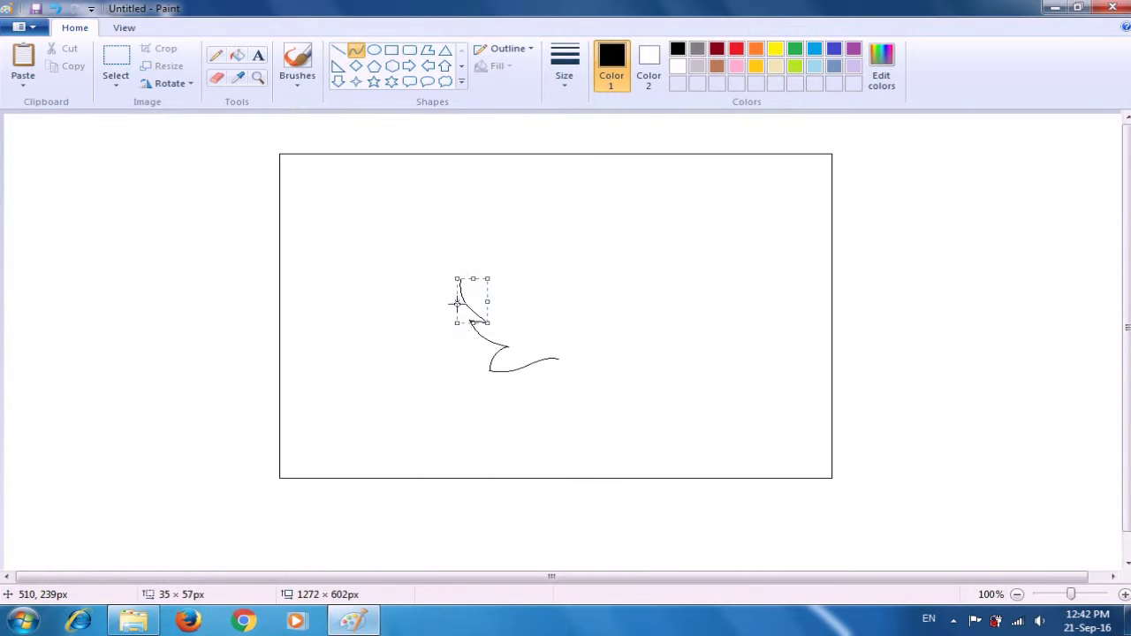
click(525, 285)
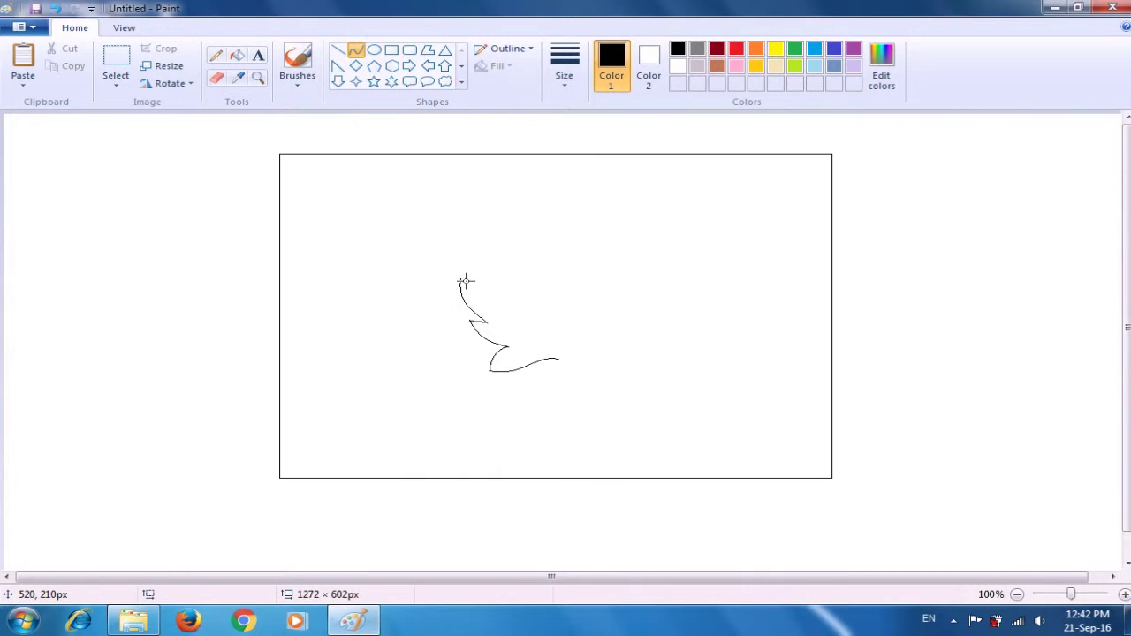
drag(460, 280, 497, 272)
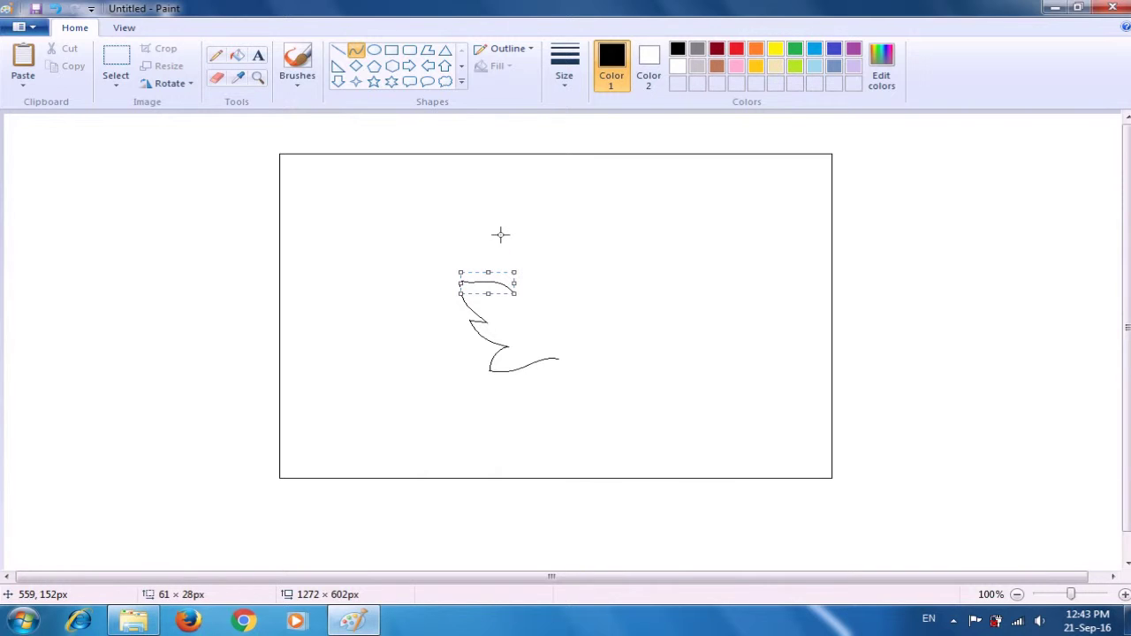
click(500, 234)
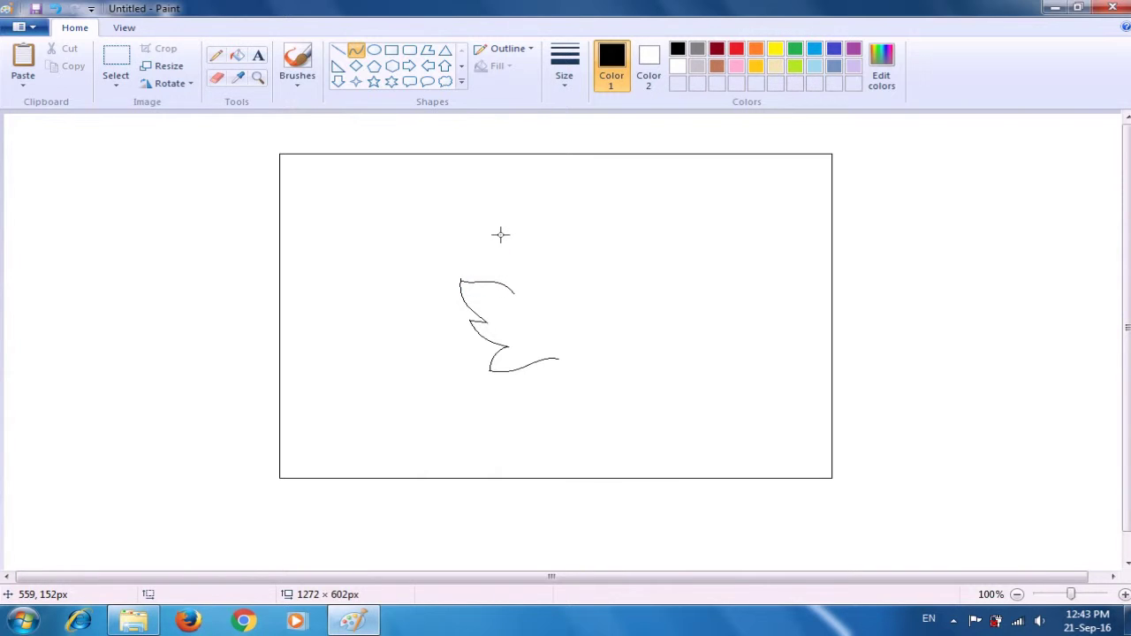
Extend the leaf outline with a 12 × 54 px upward curve, a small downward notch and a 48 × 93 px curve to the leaf's top.
mouse_move(515, 292)
mouse_down()
mouse_move(519, 249)
mouse_move(507, 263)
mouse_up()
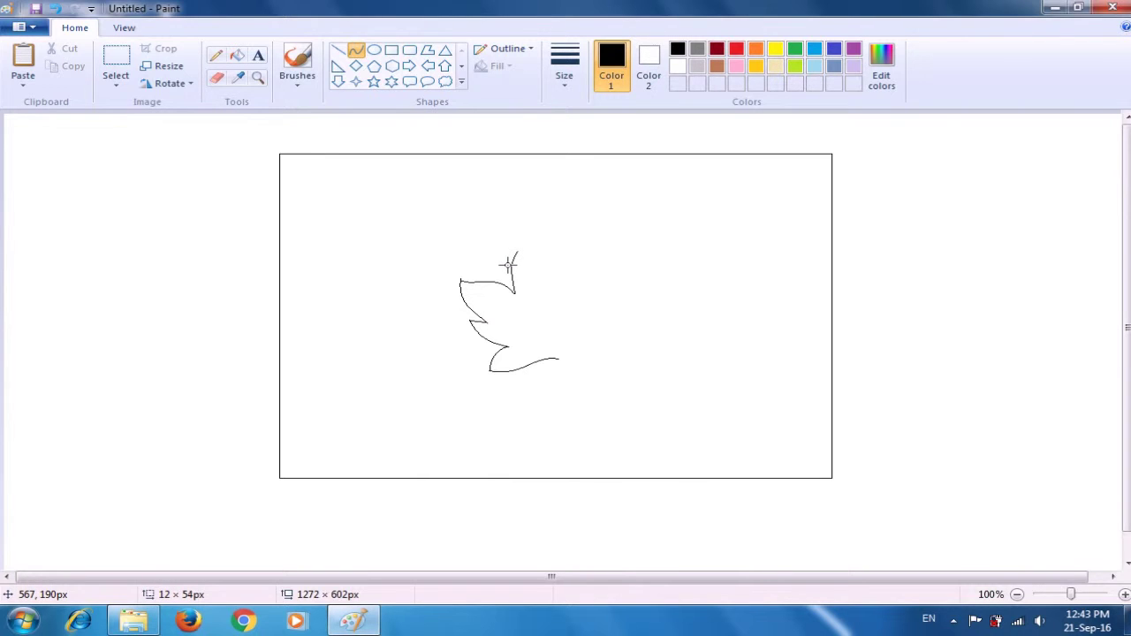
click(507, 263)
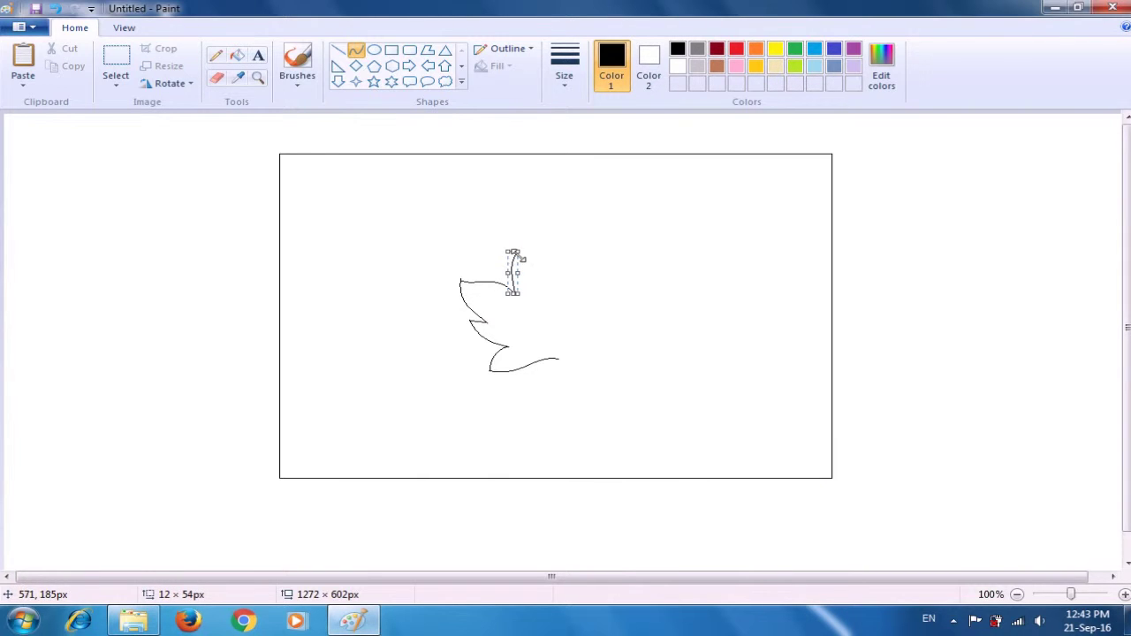
click(558, 245)
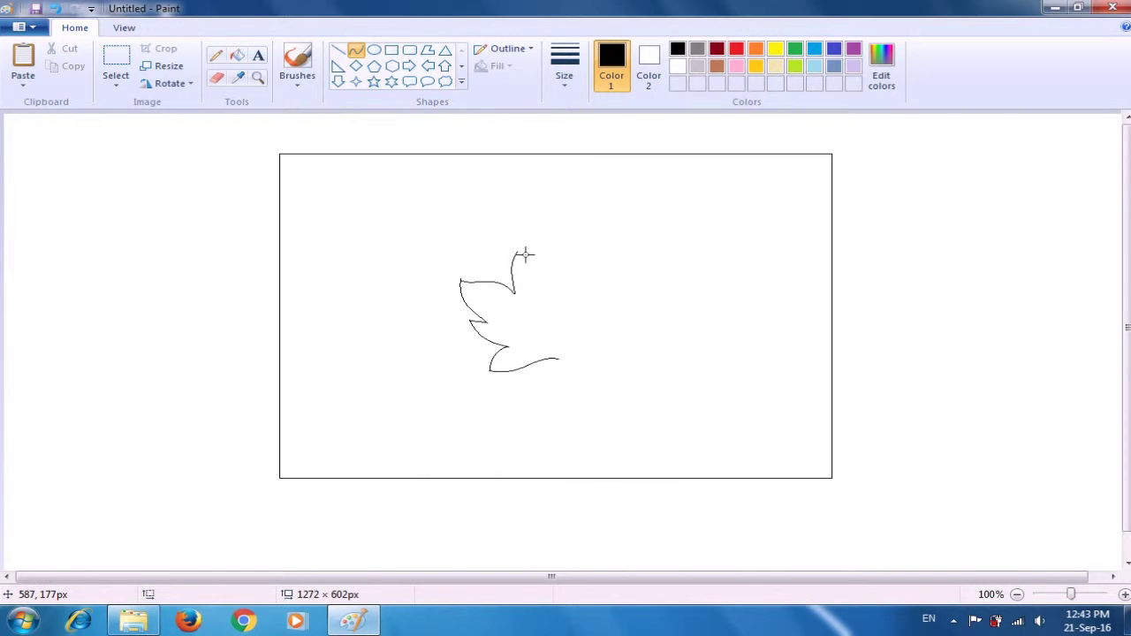
mouse_move(519, 253)
mouse_down()
mouse_move(527, 264)
mouse_move(518, 255)
mouse_up()
drag(522, 260, 558, 189)
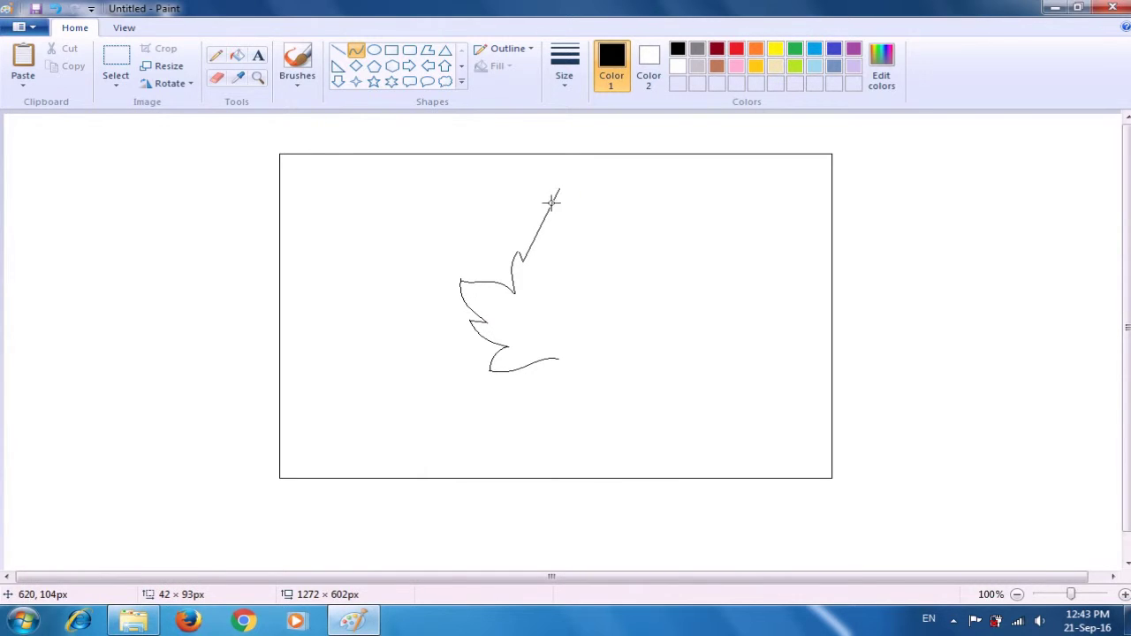
drag(530, 238, 553, 209)
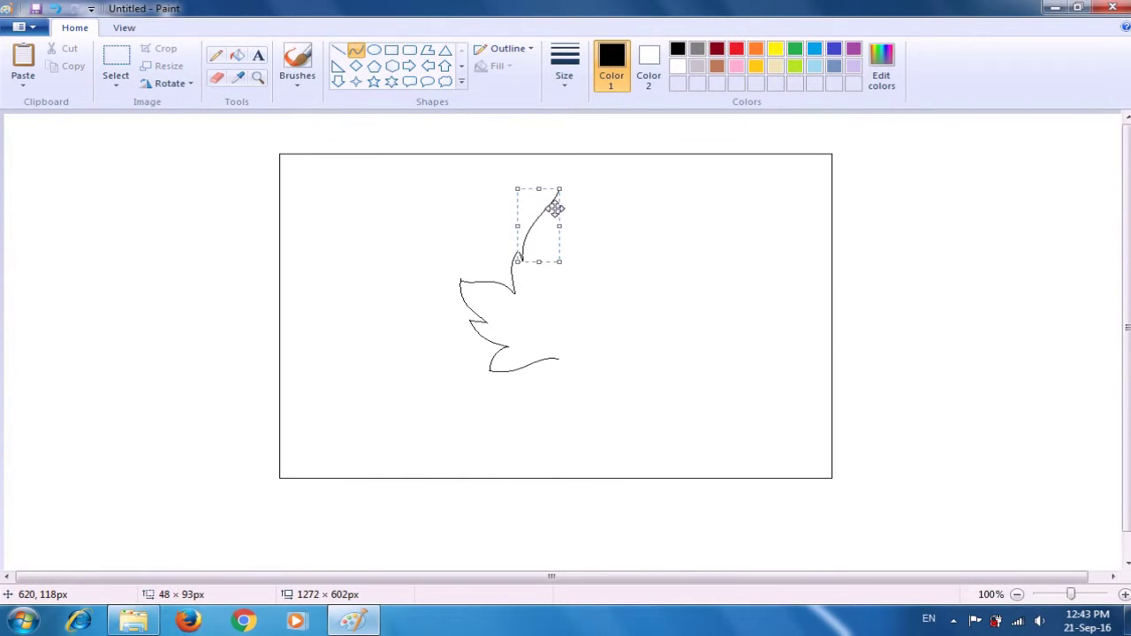
click(640, 218)
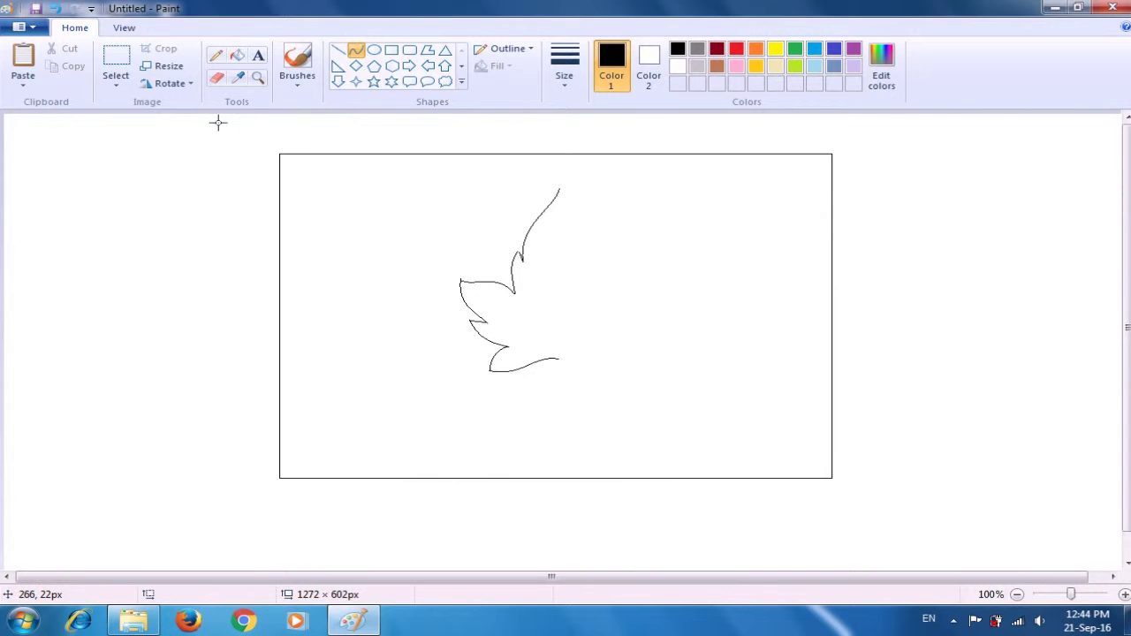
Duplicate the half-leaf outline from a selection of about 261 × 286 px and place the copy to the left of the original.
click(114, 58)
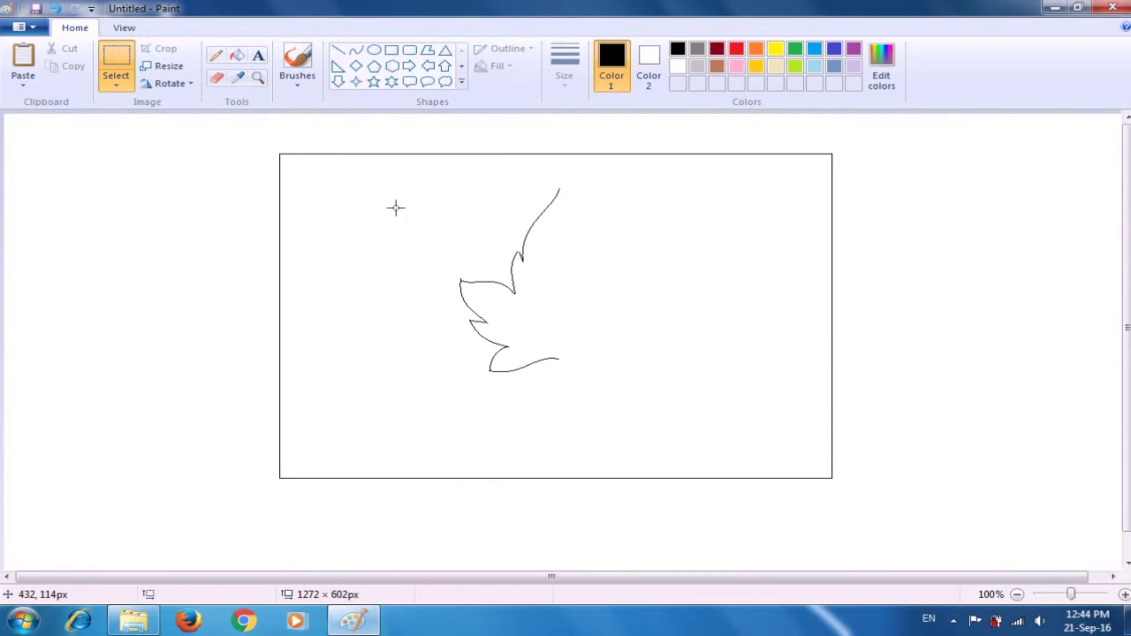
mouse_move(410, 177)
mouse_down()
mouse_move(494, 320)
mouse_move(641, 403)
mouse_up()
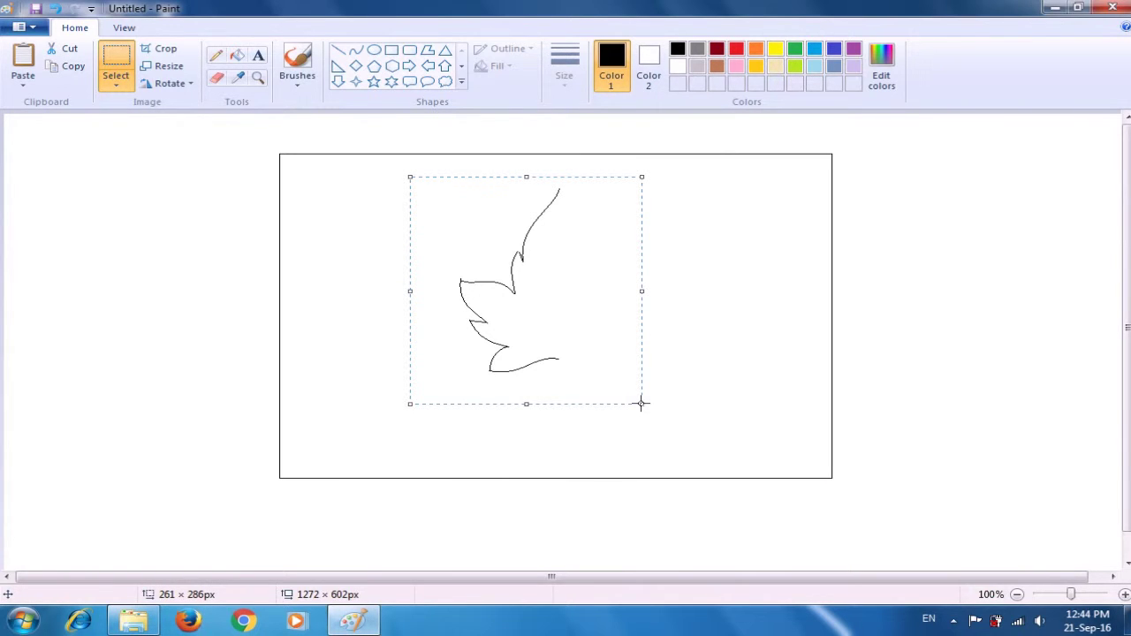
key(ctrl+c)
key(ctrl+v)
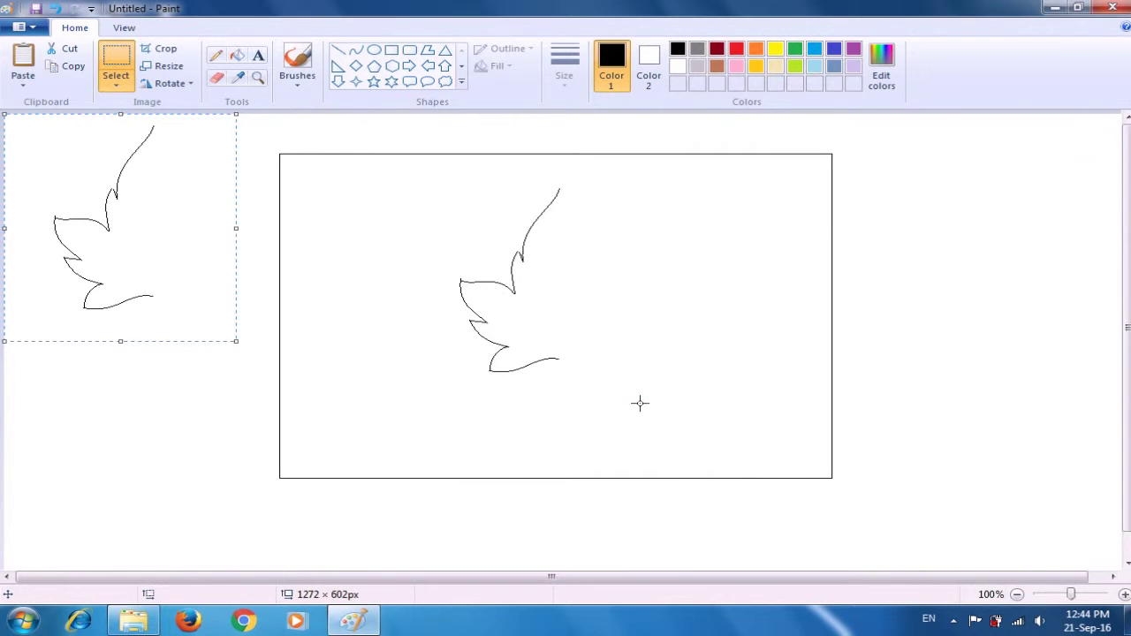
drag(231, 294, 454, 347)
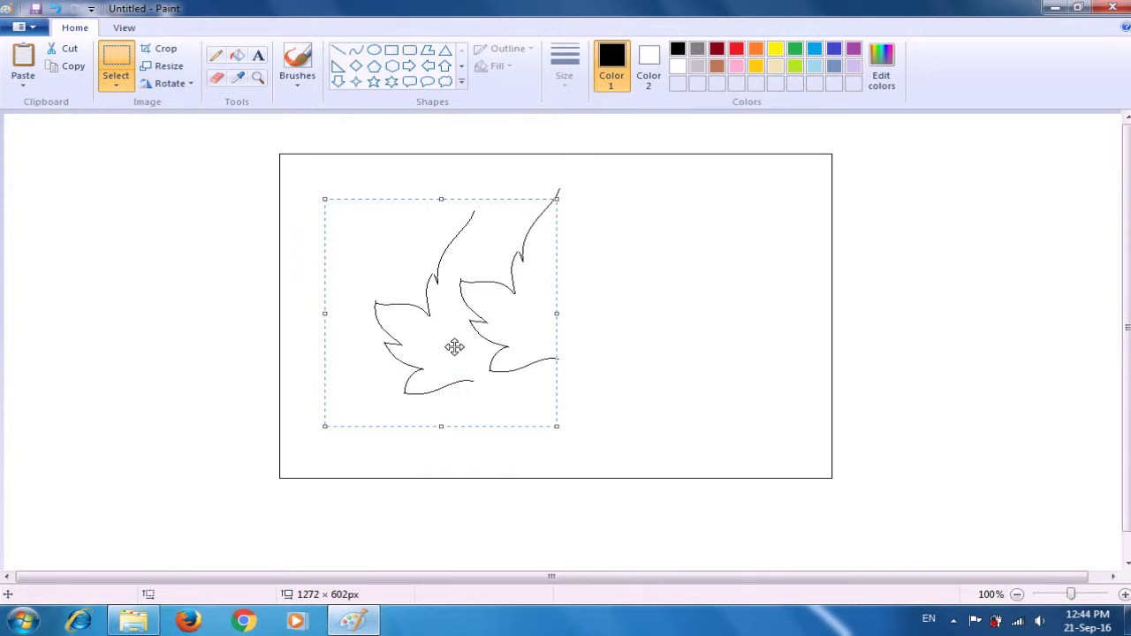
Flip the half-leaf copy horizontally and join it to the original's right side to complete the symmetrical leaf outline.
click(188, 89)
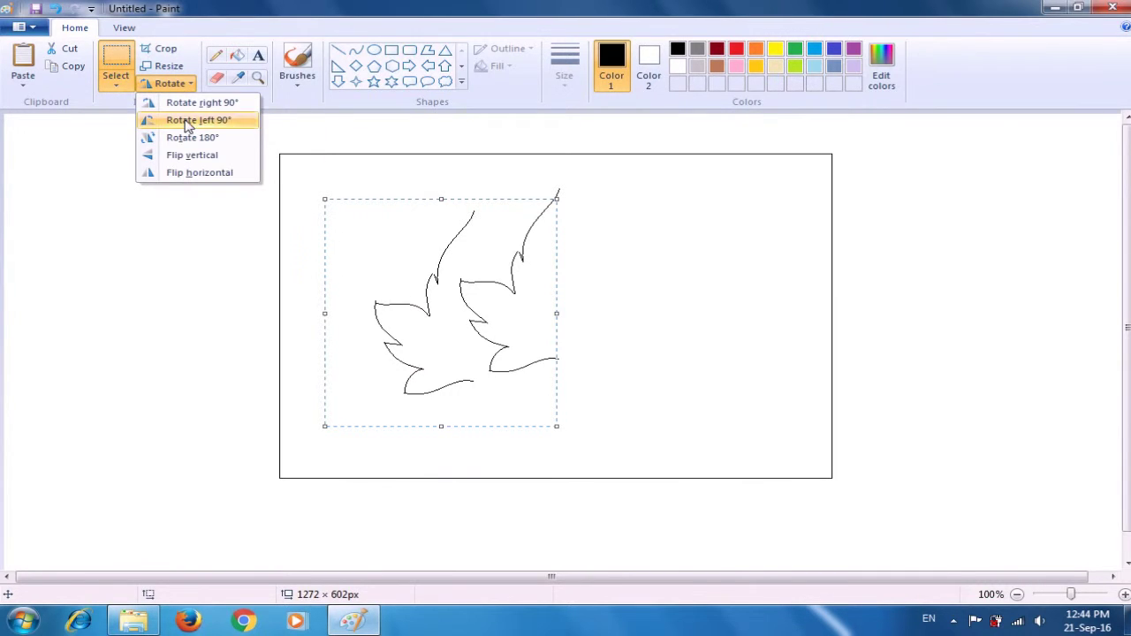
click(203, 174)
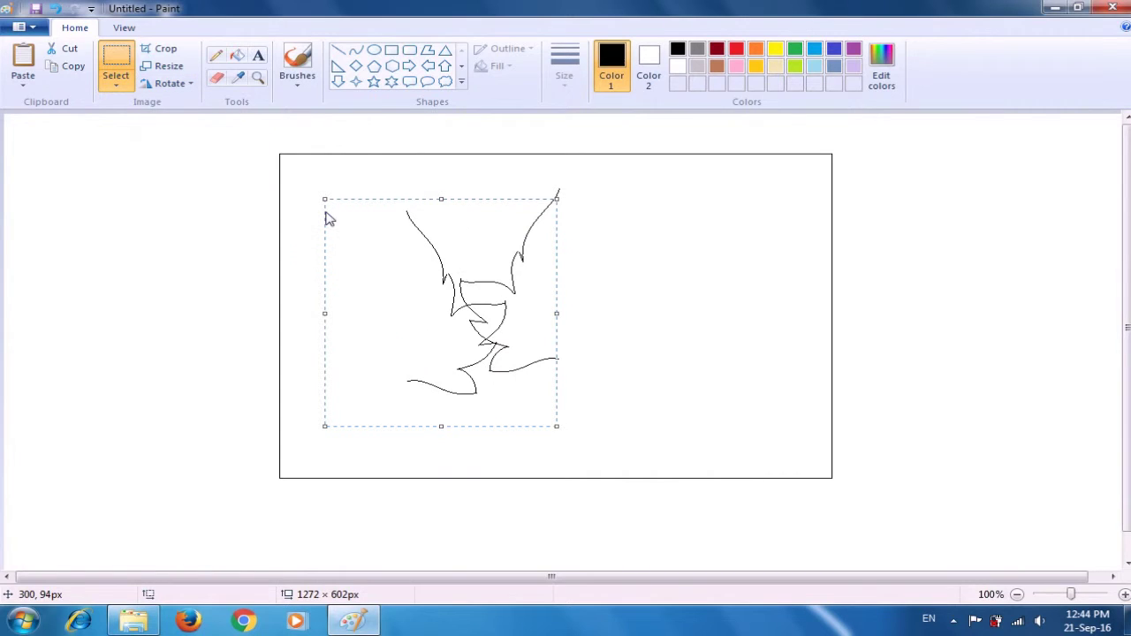
mouse_move(424, 314)
mouse_down()
mouse_move(575, 309)
mouse_move(577, 293)
mouse_up()
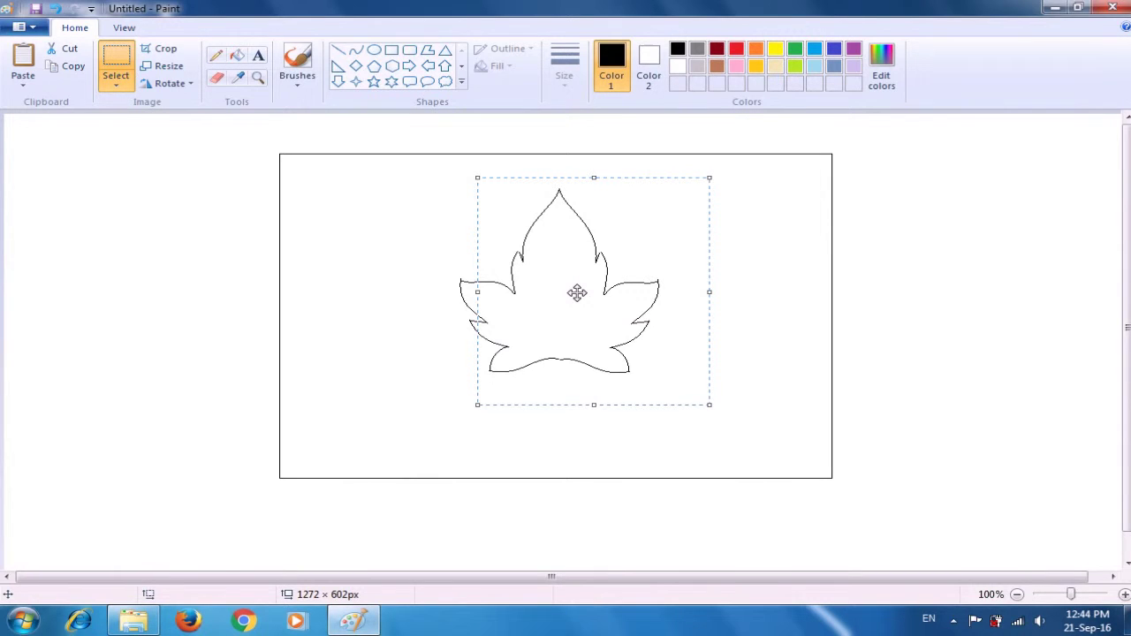
click(791, 286)
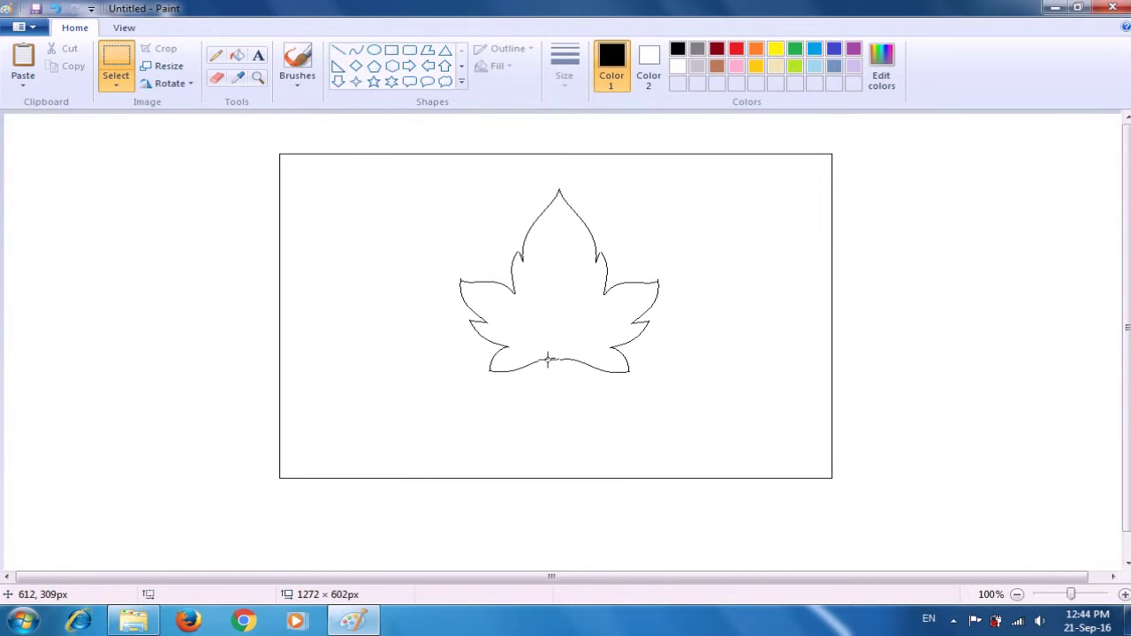
Draw the stem's left edge as a slightly S-shaped curve about 79 px tall, running down from the middle of the leaf's lower edge.
drag(546, 358, 551, 399)
key(Delete)
click(356, 51)
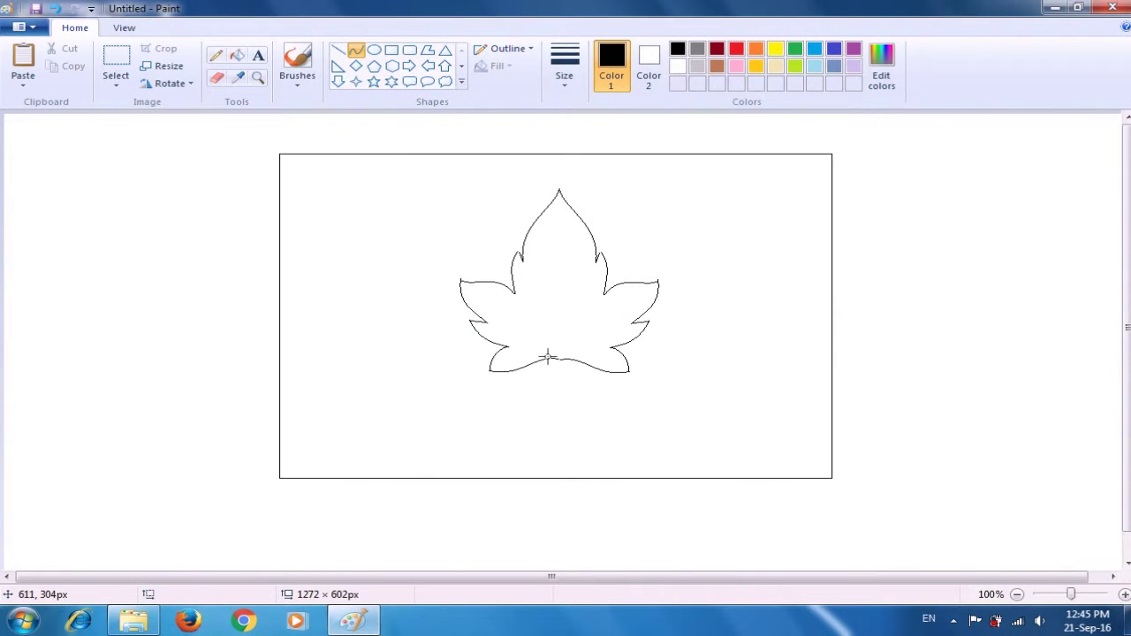
drag(548, 359, 549, 422)
drag(548, 375, 536, 396)
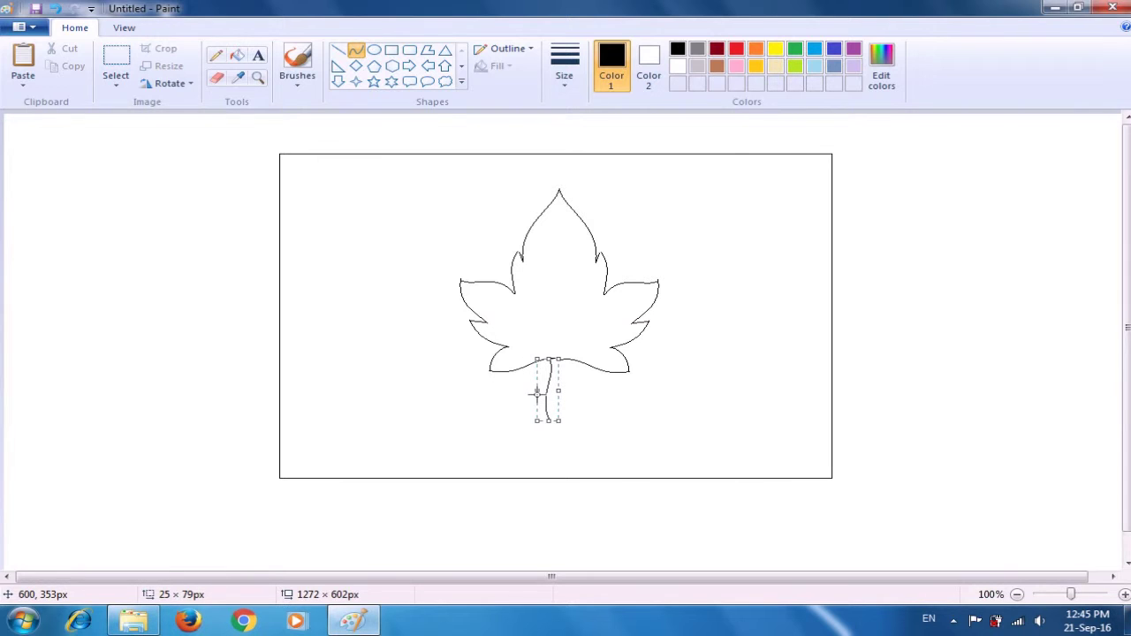
click(601, 399)
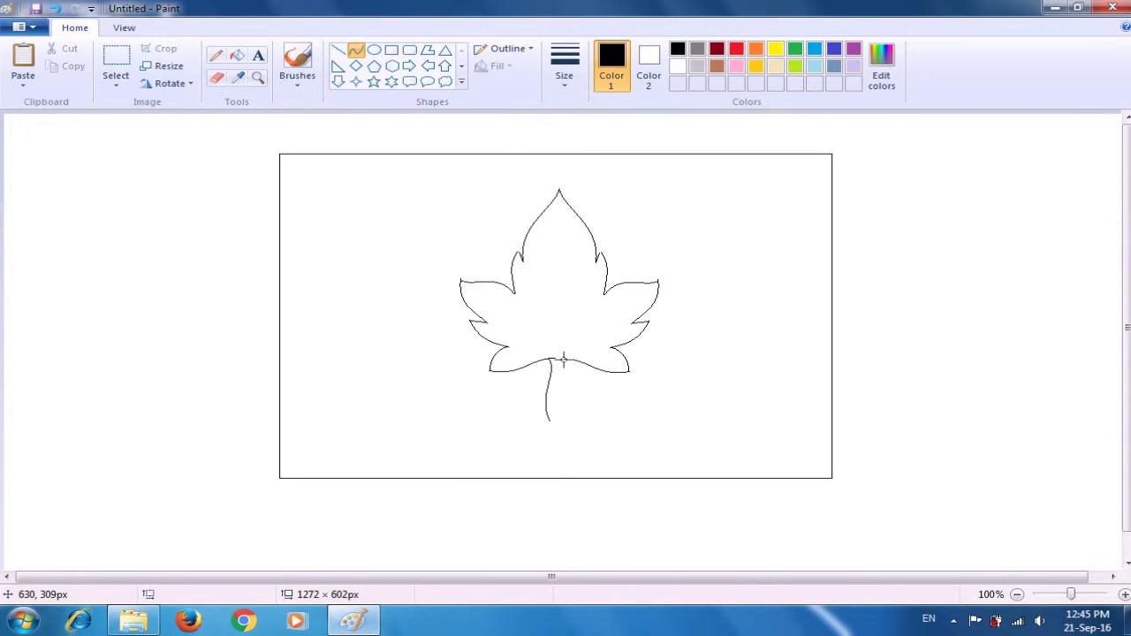
Draw the stem's right edge with a curve about 70 px tall and close the stem's lower end with a 16 × 15 px curve.
mouse_move(563, 357)
mouse_down()
mouse_move(563, 416)
mouse_move(560, 379)
mouse_move(571, 372)
mouse_move(565, 387)
mouse_up()
drag(567, 402, 545, 413)
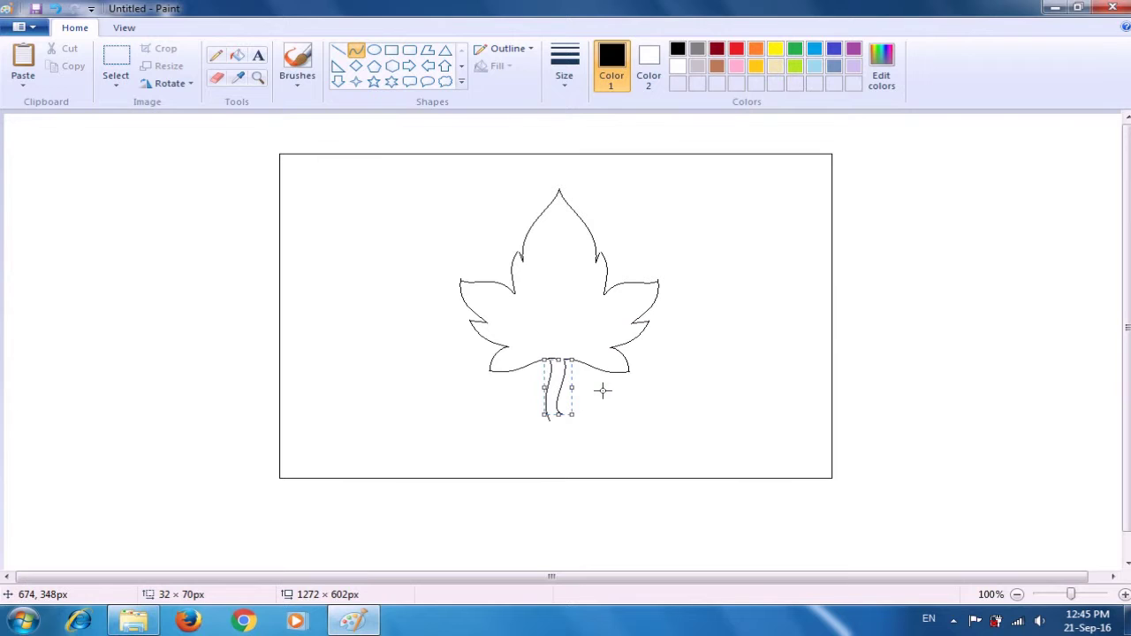
click(602, 390)
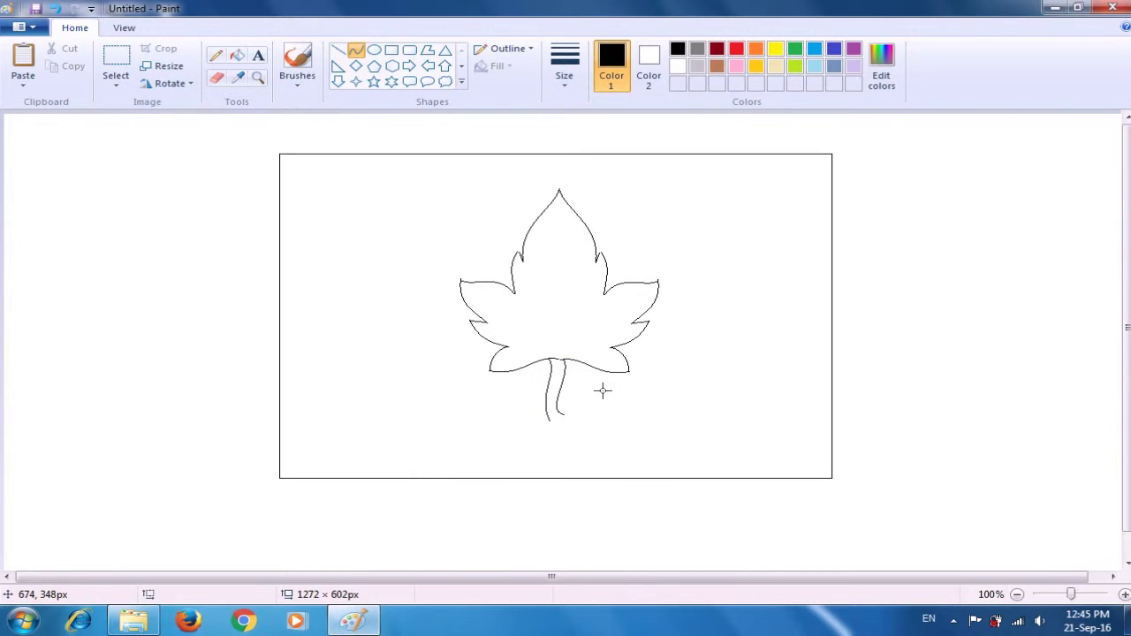
mouse_move(550, 420)
mouse_down()
mouse_move(563, 415)
mouse_move(558, 427)
mouse_up()
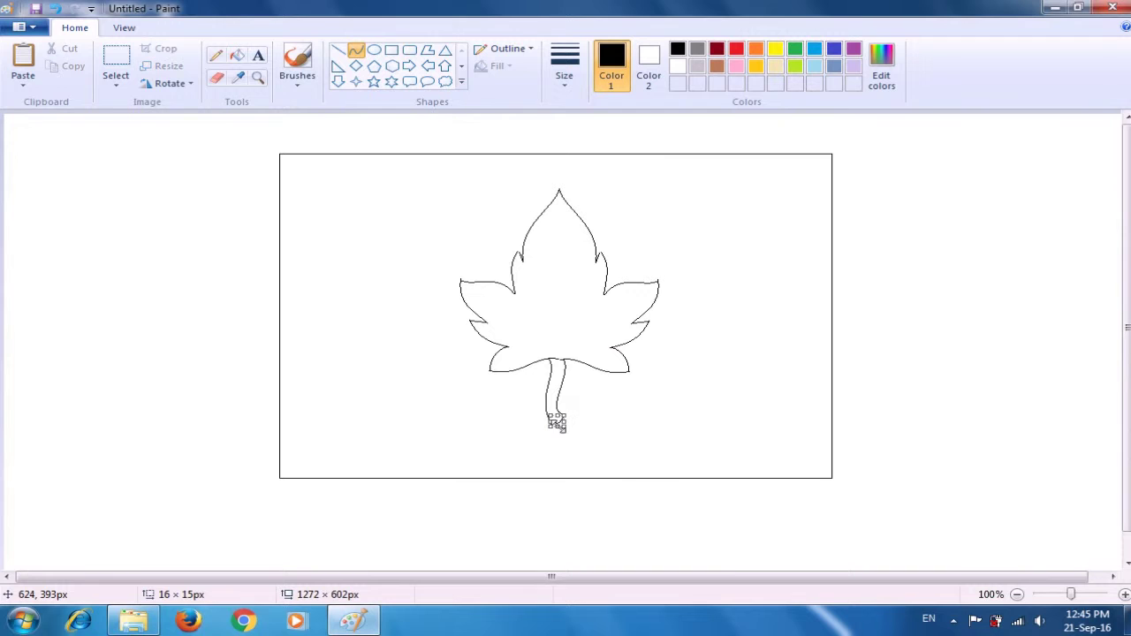
click(609, 395)
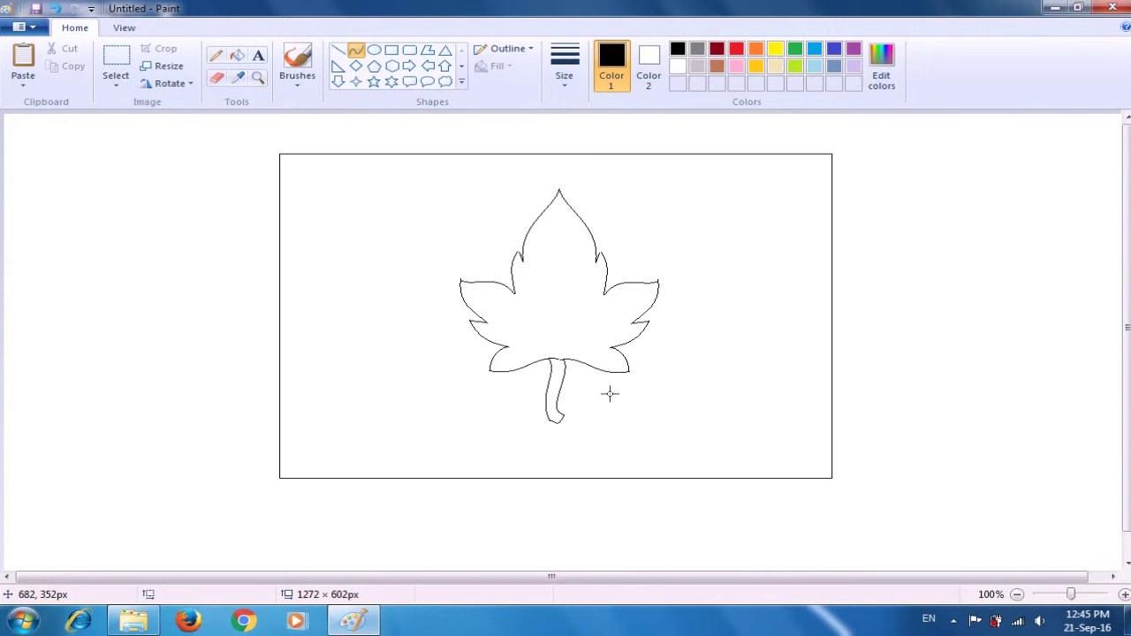
Draw a small leaflet left of the stem's upper end from two curves of about 32 × 36 px and 30 × 34 px.
drag(549, 358, 521, 387)
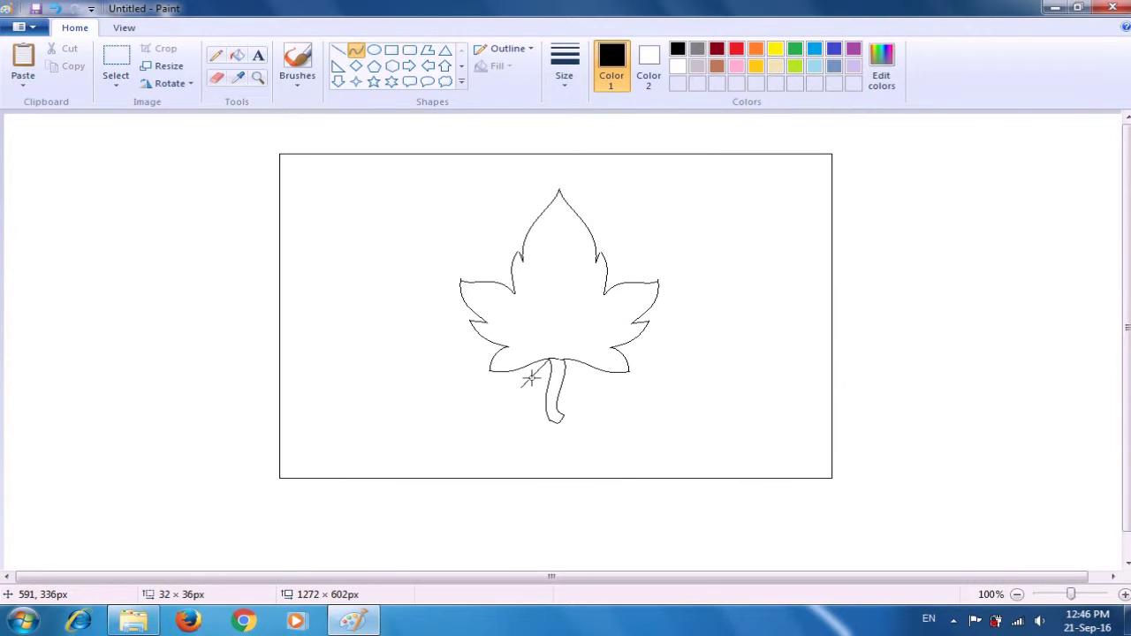
drag(536, 372, 526, 363)
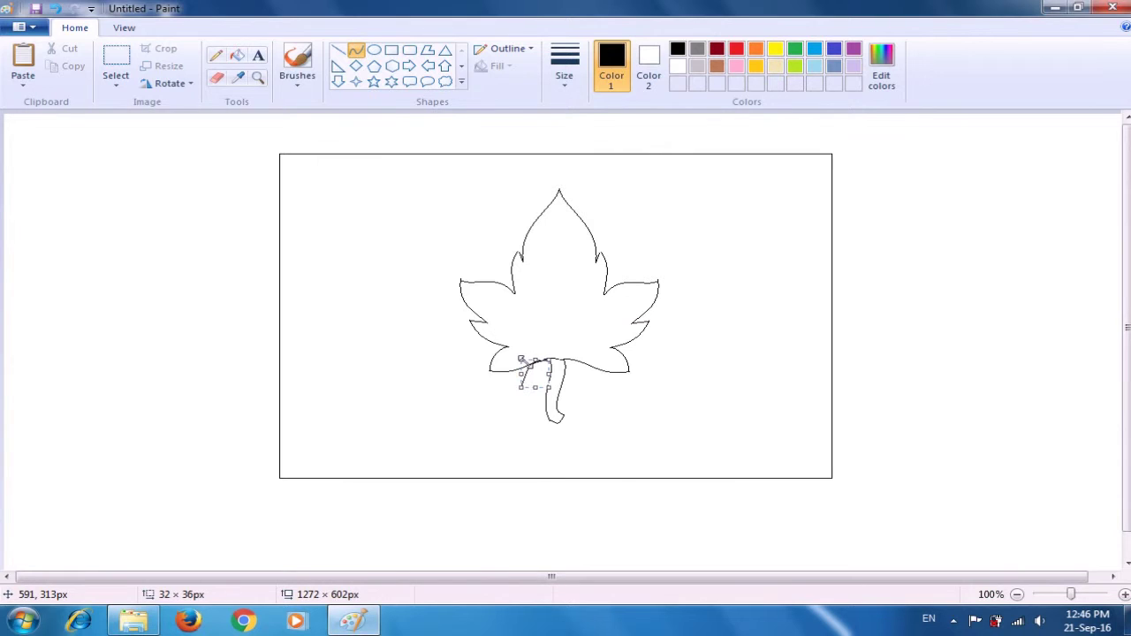
click(487, 392)
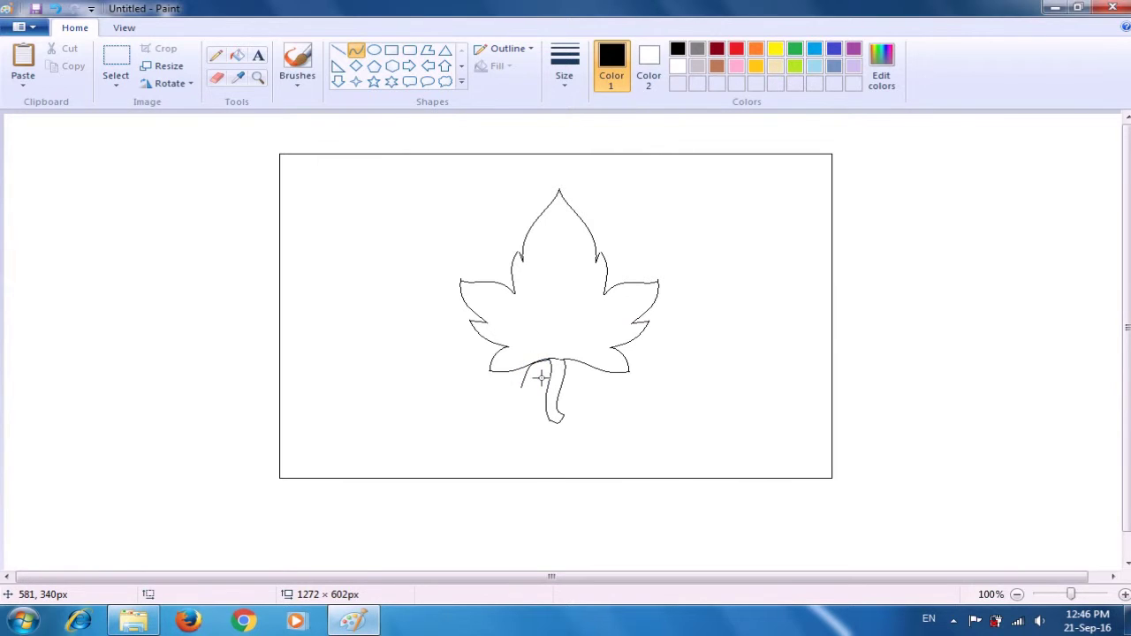
mouse_move(549, 355)
mouse_down()
mouse_move(519, 385)
mouse_move(542, 387)
mouse_move(533, 380)
mouse_move(550, 359)
mouse_move(523, 385)
mouse_up()
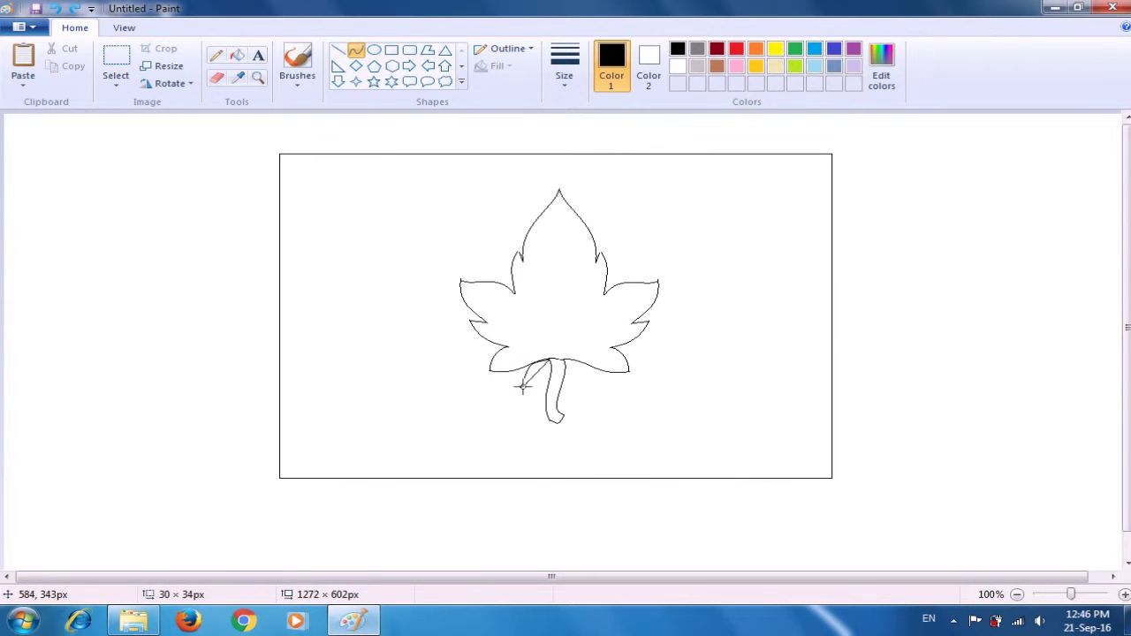
mouse_move(522, 386)
mouse_down()
mouse_move(543, 364)
mouse_move(548, 379)
mouse_move(527, 383)
mouse_up()
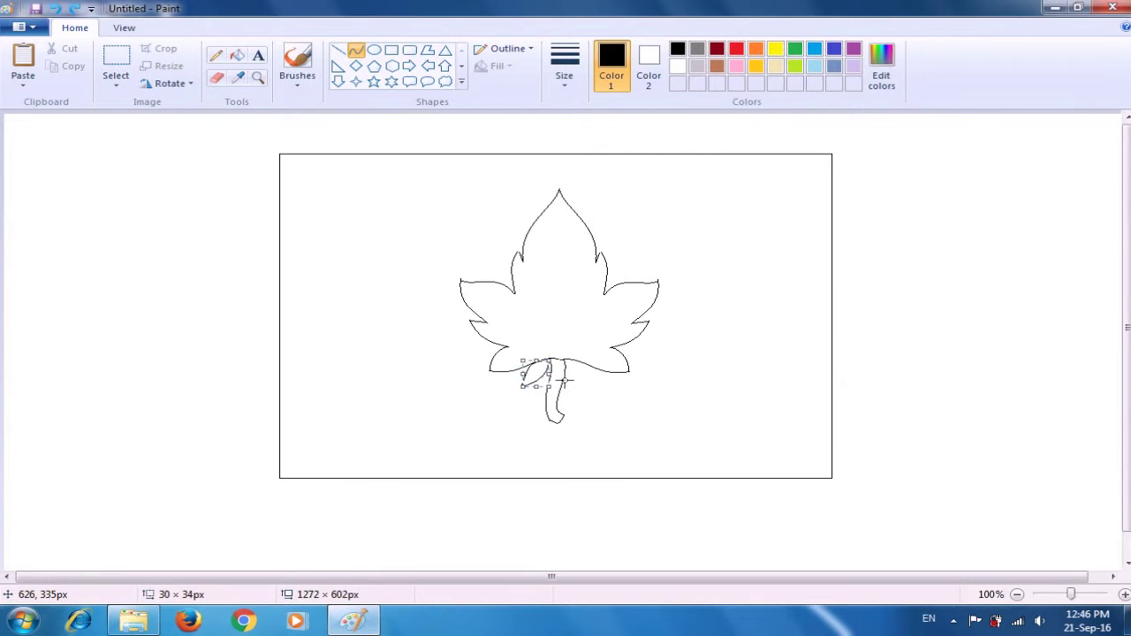
click(532, 408)
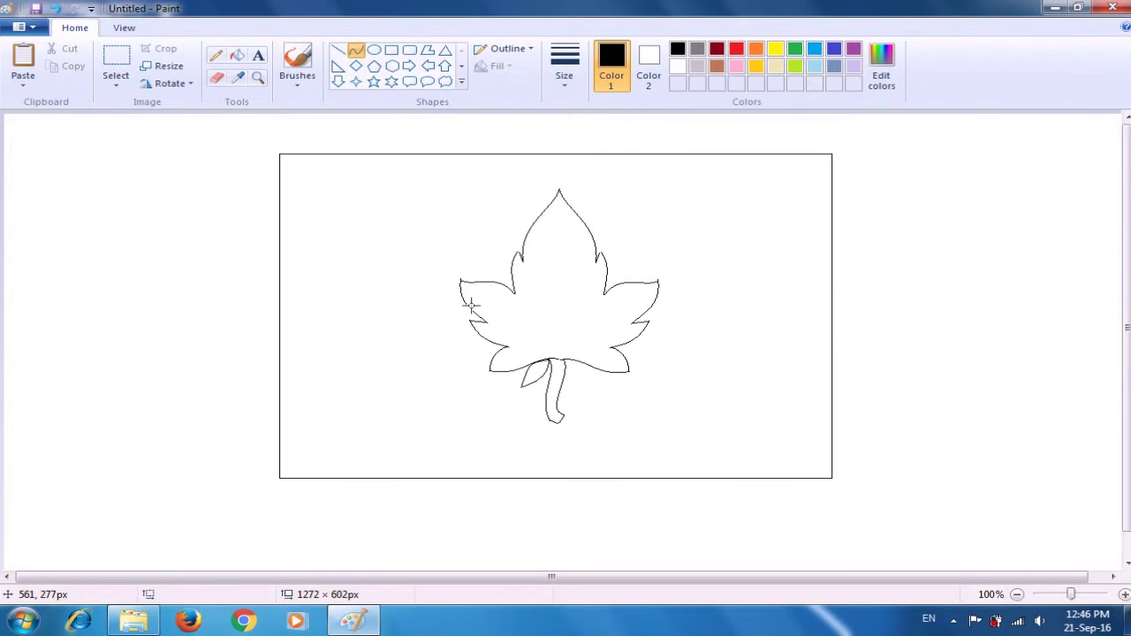
Duplicate the small leaflet from a 35 × 38 px selection and place the copy in the empty area left of the leaf.
click(119, 58)
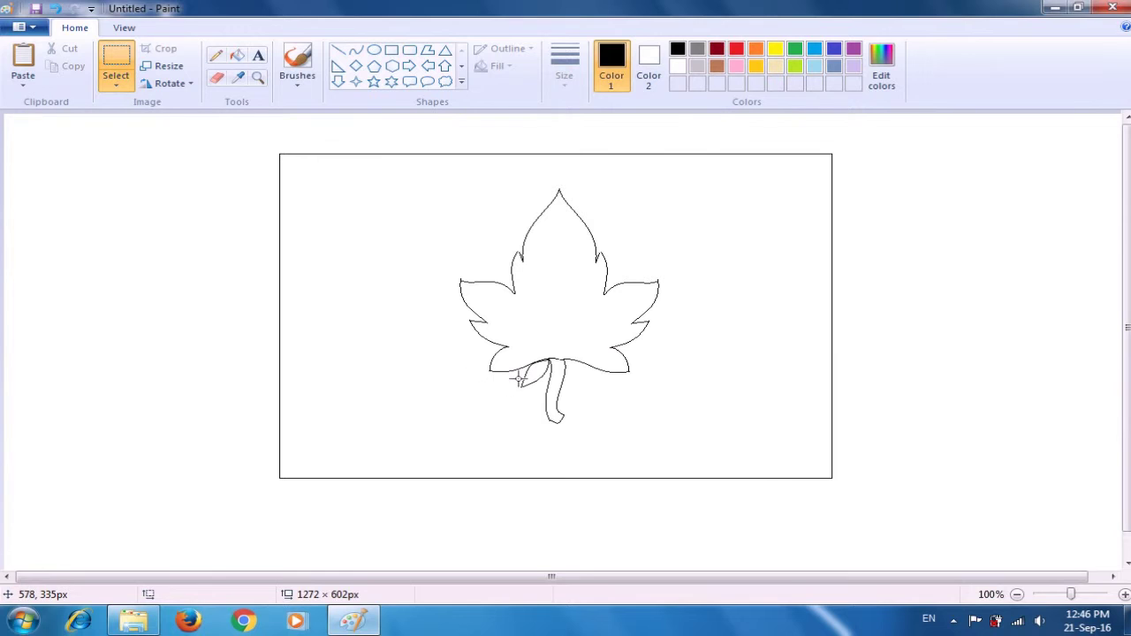
drag(520, 358, 551, 389)
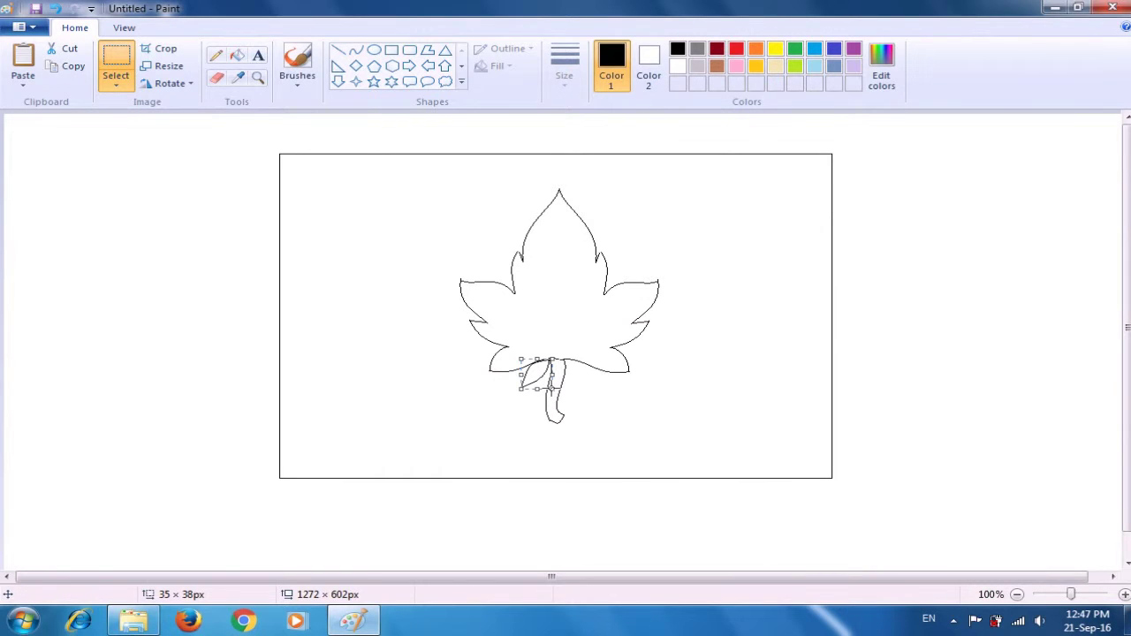
key(ctrl+v)
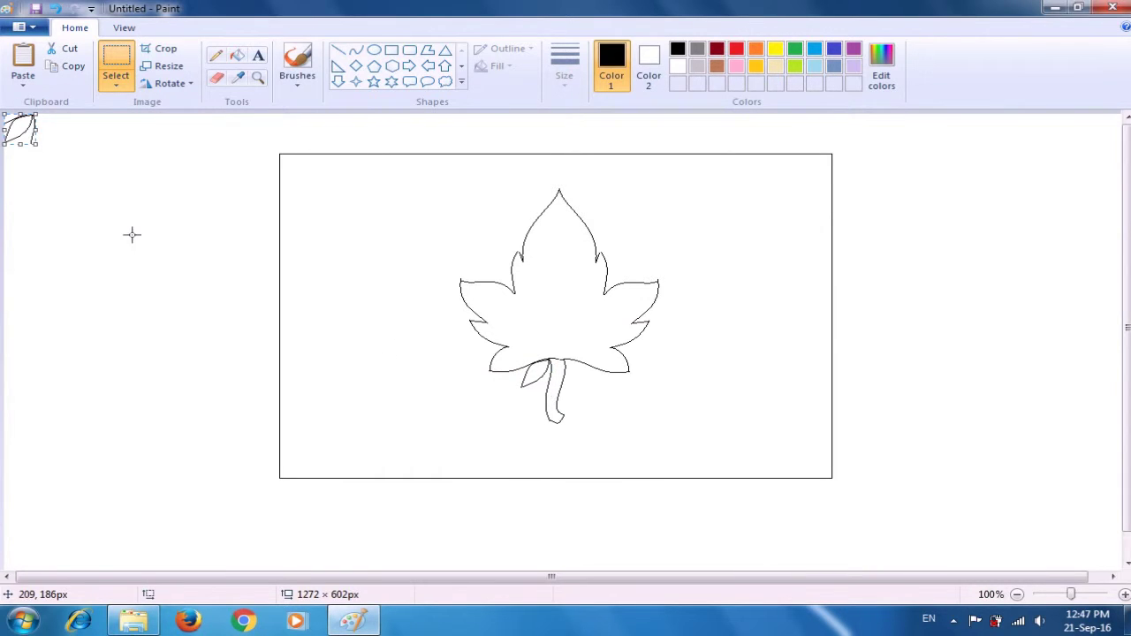
drag(27, 137, 415, 362)
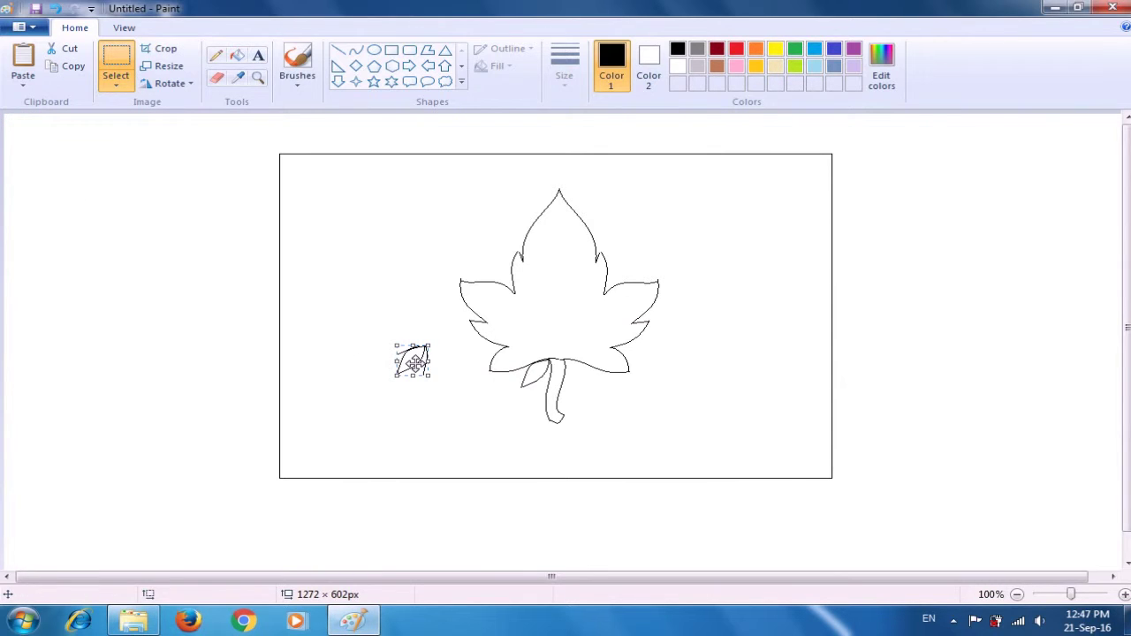
Flip the leaflet copy horizontally, place it right of the stem's upper end, and erase the stray line beside the stem.
click(190, 85)
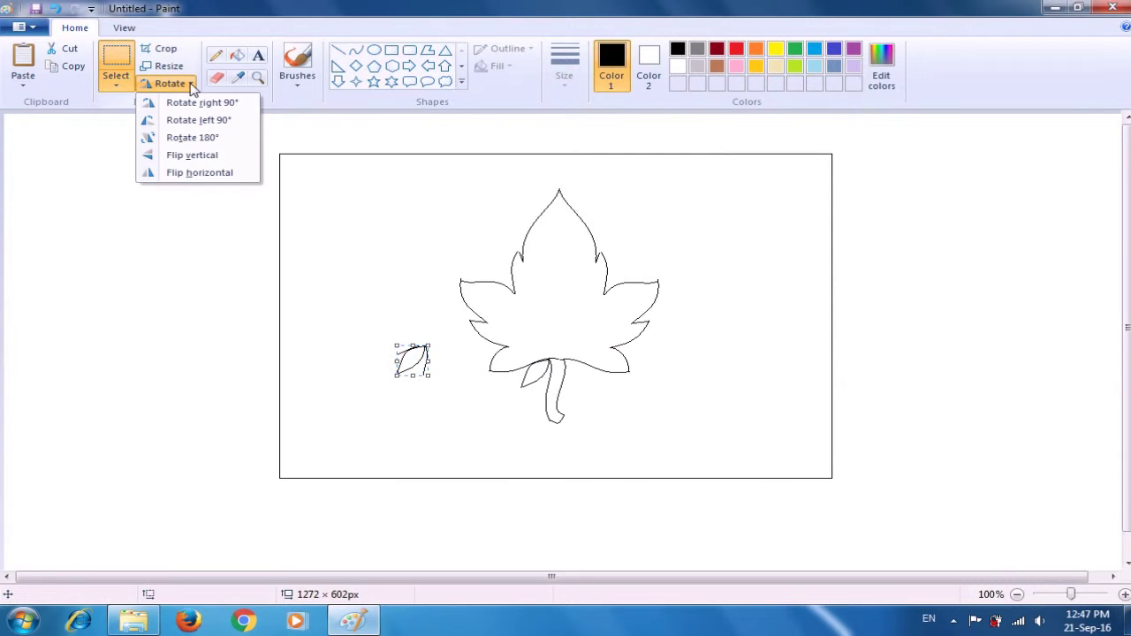
click(214, 174)
drag(412, 361, 582, 375)
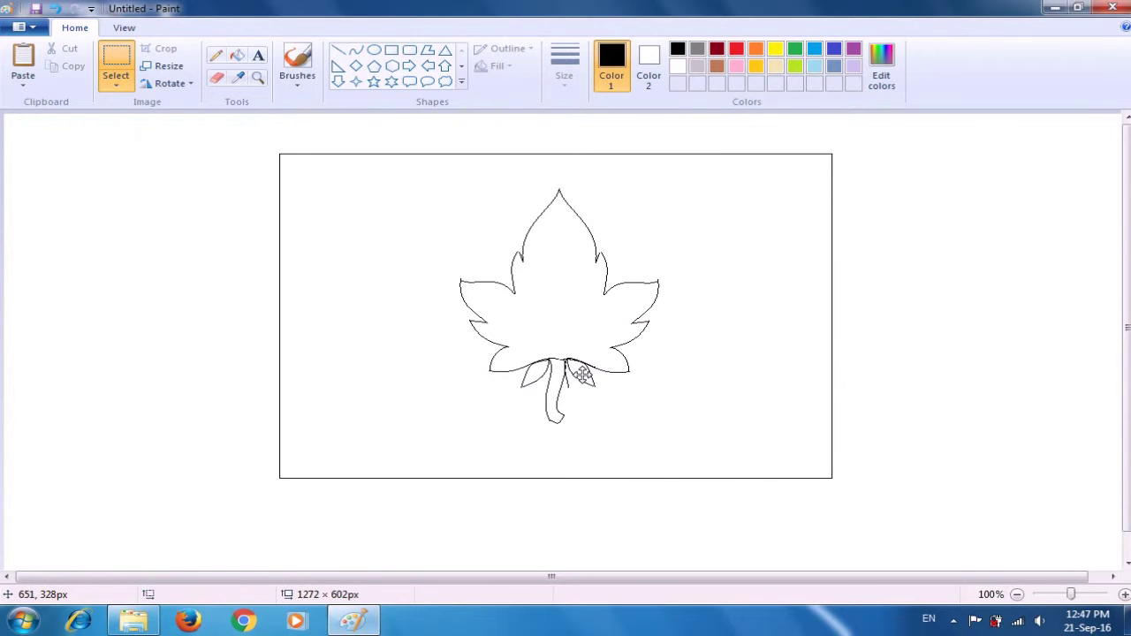
click(627, 382)
click(218, 80)
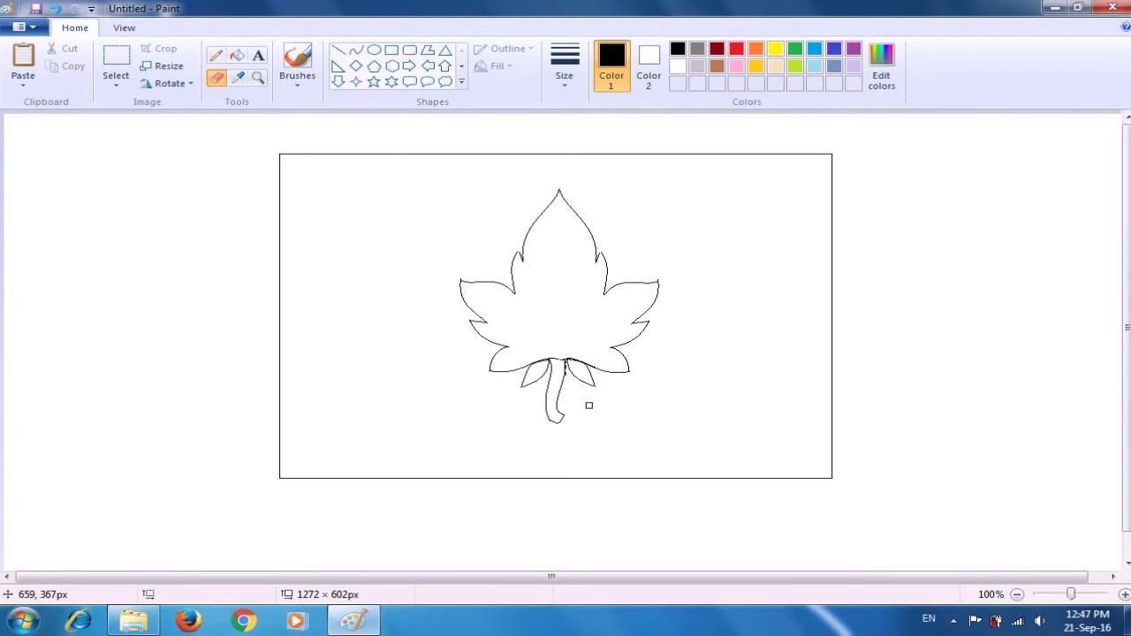
Draw a small upright petal about 39 px tall near the leaf's center from two bulging curves.
click(352, 54)
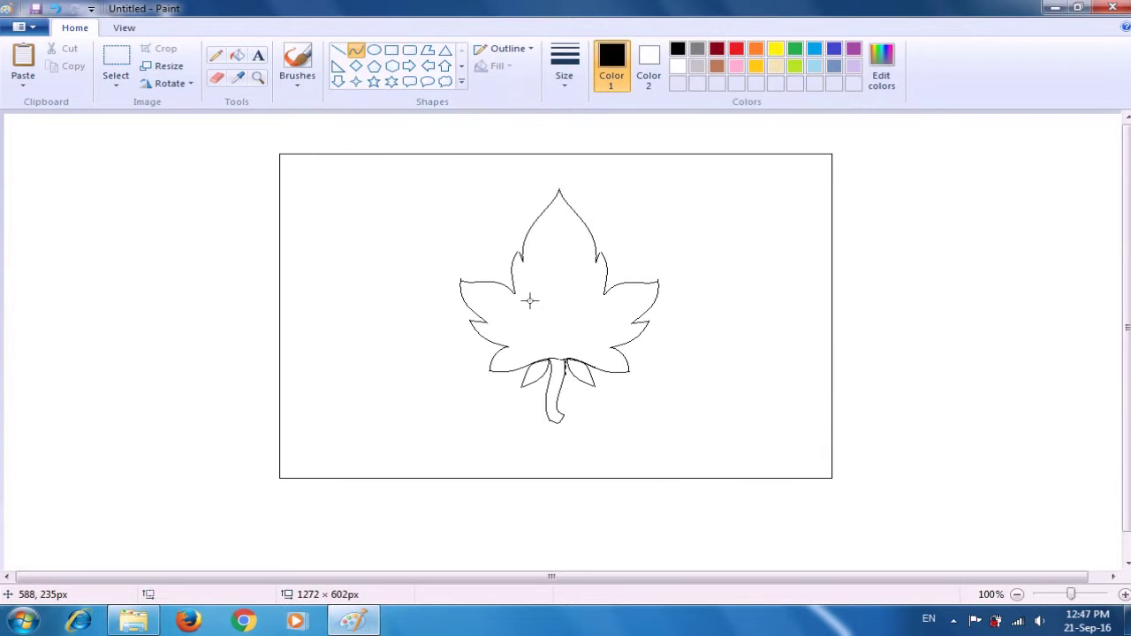
drag(543, 277, 544, 307)
drag(545, 291, 531, 307)
click(585, 294)
mouse_move(548, 278)
mouse_down()
mouse_move(543, 307)
mouse_move(546, 275)
mouse_move(543, 303)
mouse_move(557, 293)
mouse_up()
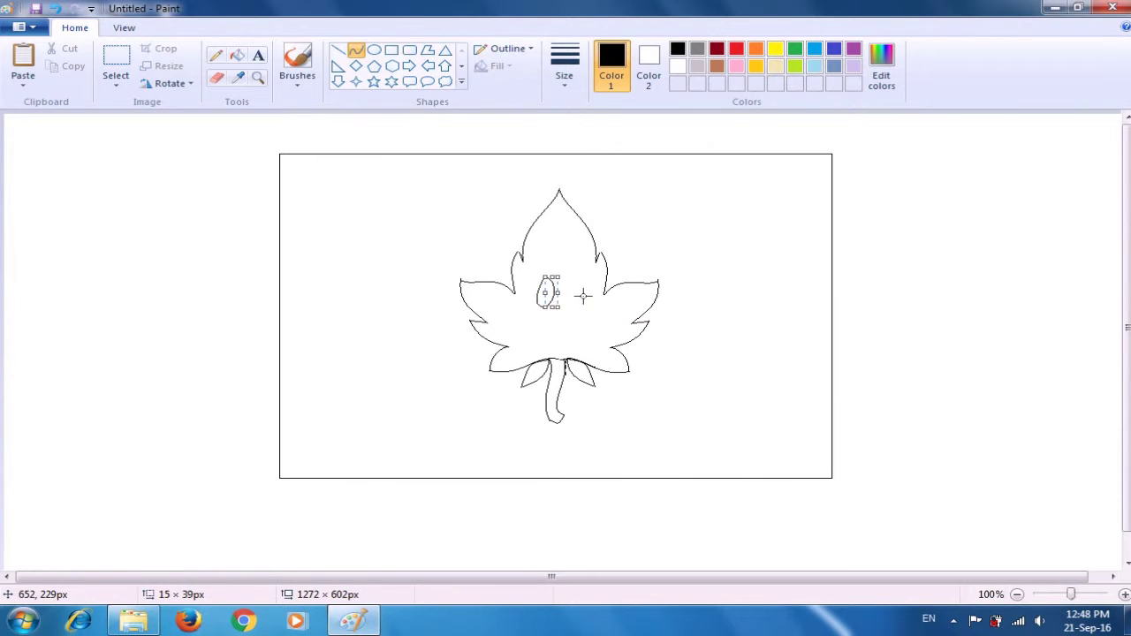
click(582, 296)
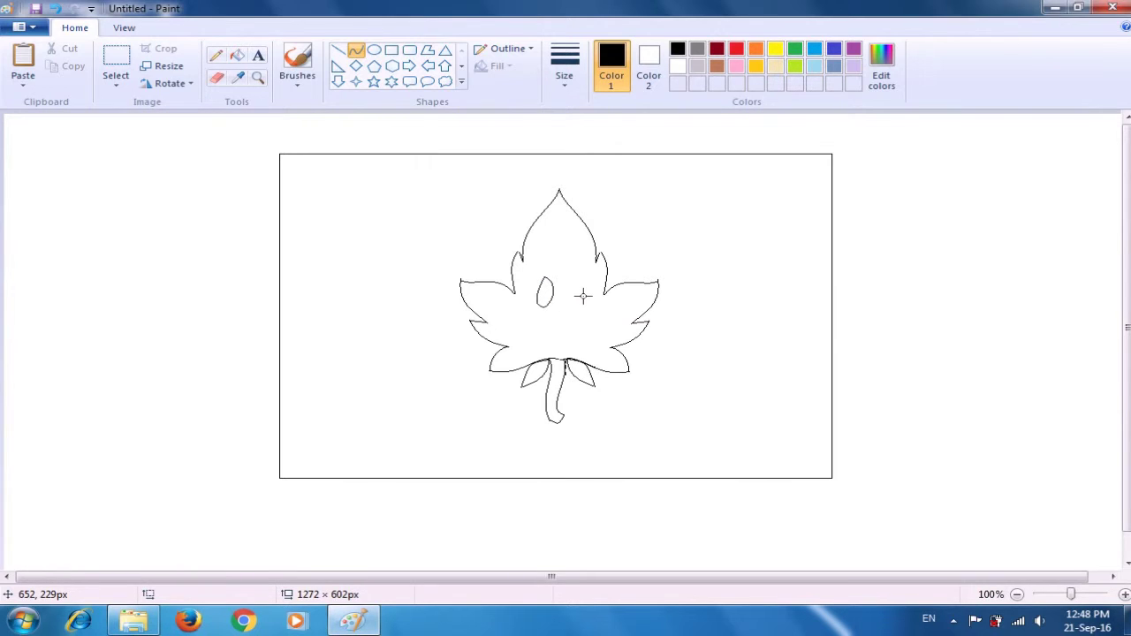
Add a second petal against the first one's right side from a lower curve and an upper edge of about 19 × 13 px.
mouse_move(545, 279)
mouse_down()
mouse_move(544, 307)
mouse_move(570, 281)
mouse_move(568, 306)
mouse_move(553, 306)
mouse_move(572, 297)
mouse_up()
click(602, 282)
drag(552, 289, 562, 282)
click(563, 281)
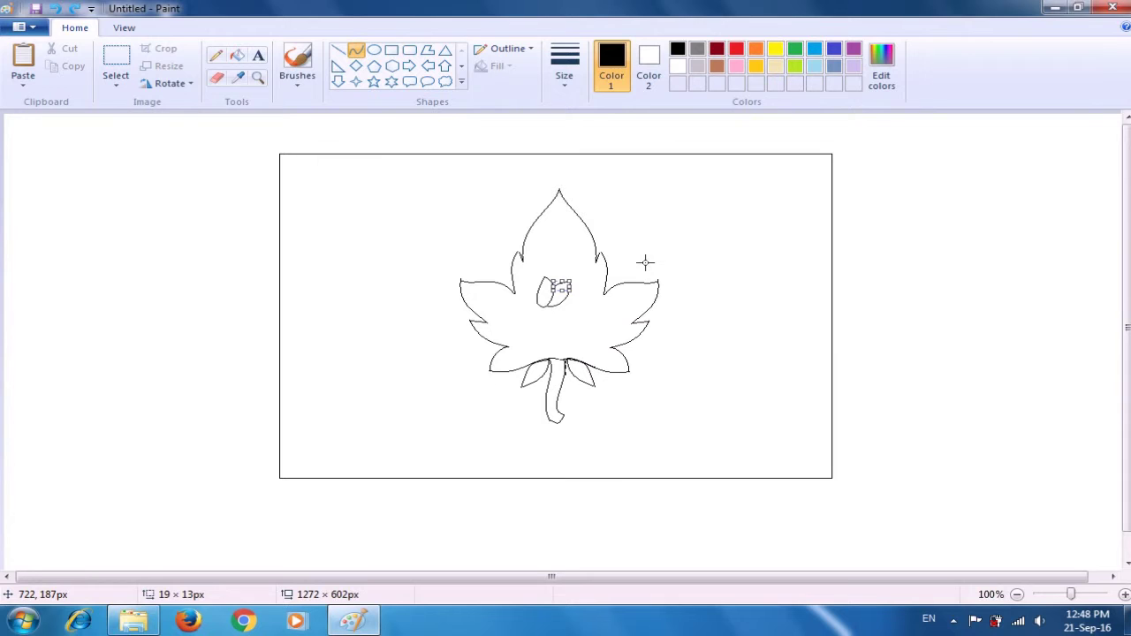
click(600, 323)
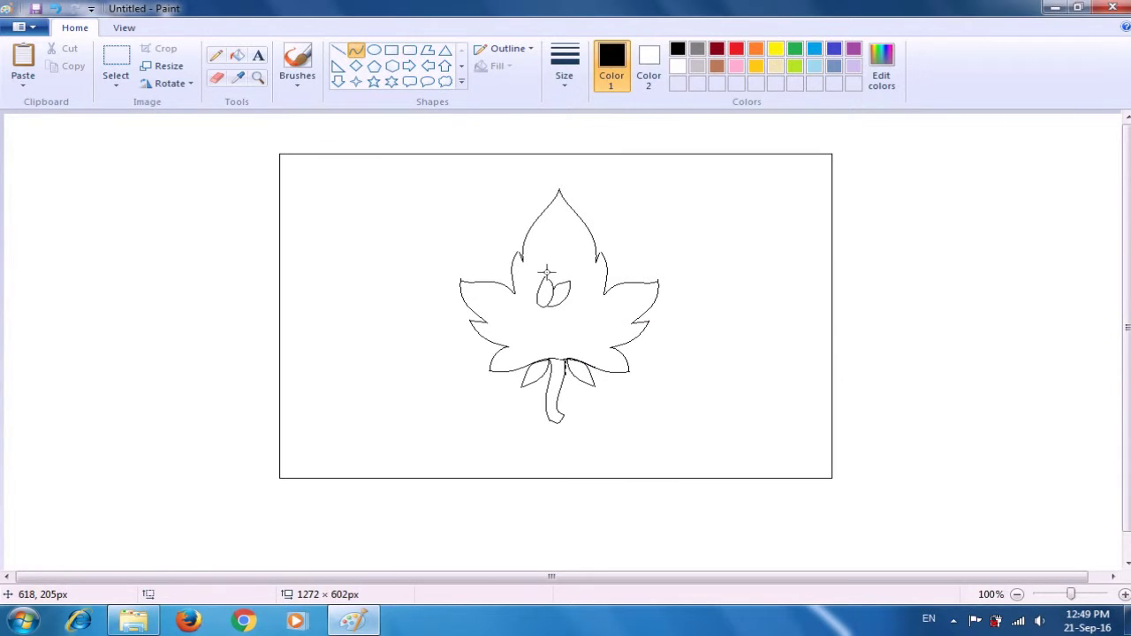
Select the two petals with a 64 × 57 px area and move them slightly right and down inside the leaf.
click(121, 59)
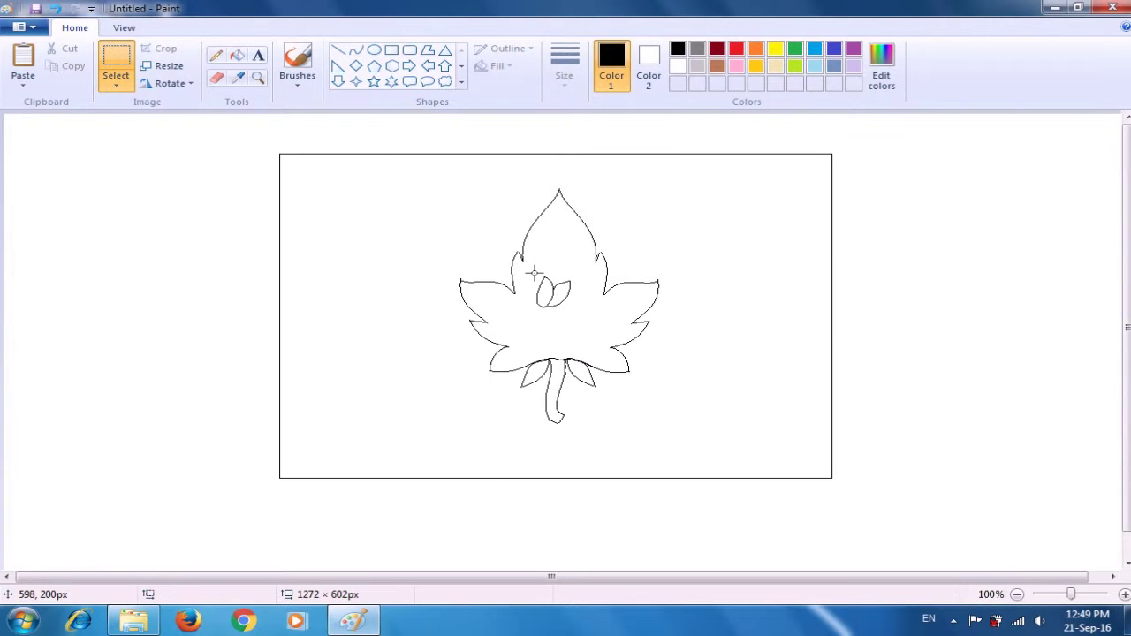
mouse_move(527, 274)
mouse_down()
mouse_move(584, 324)
mouse_move(573, 303)
mouse_up()
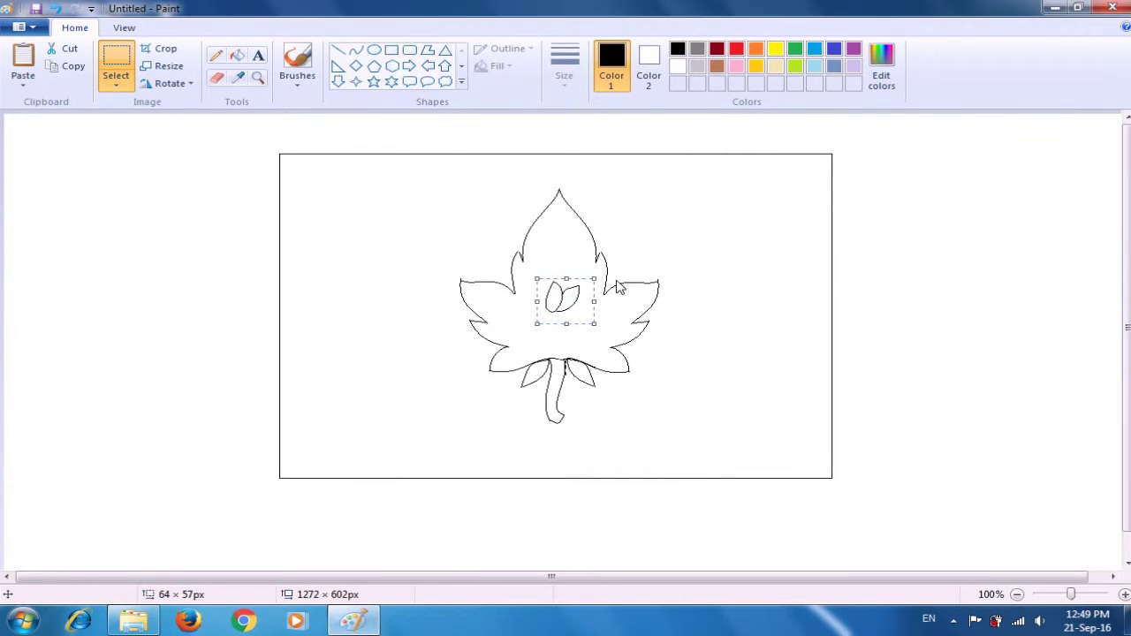
Deselect the petals and spray a black airbrush dot inside each one as the pupils of two eyes.
click(681, 274)
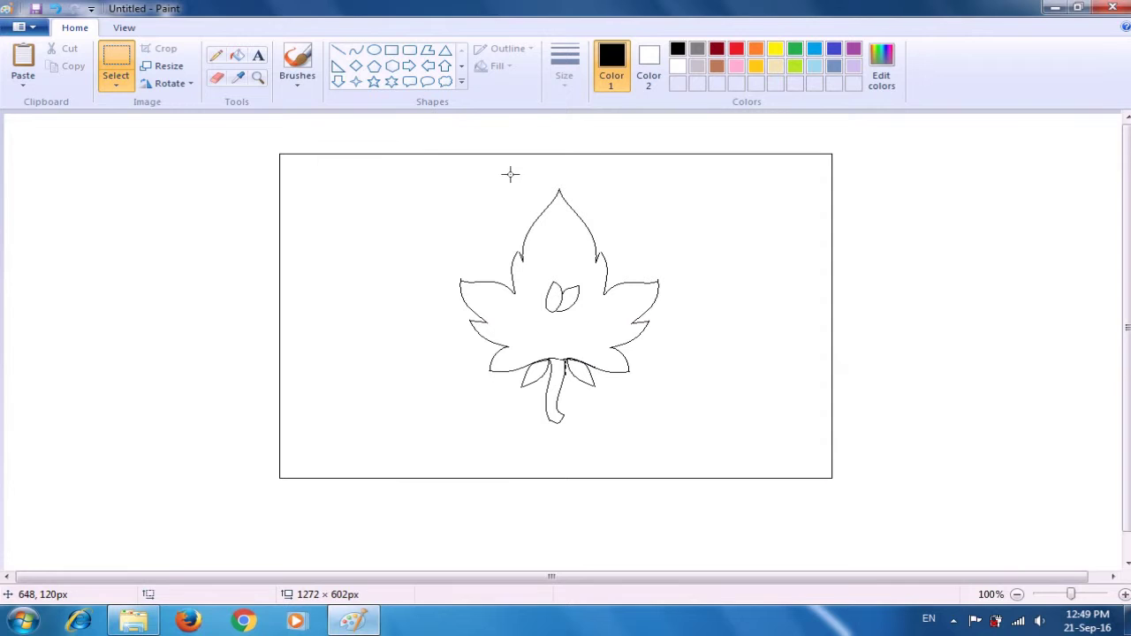
click(298, 90)
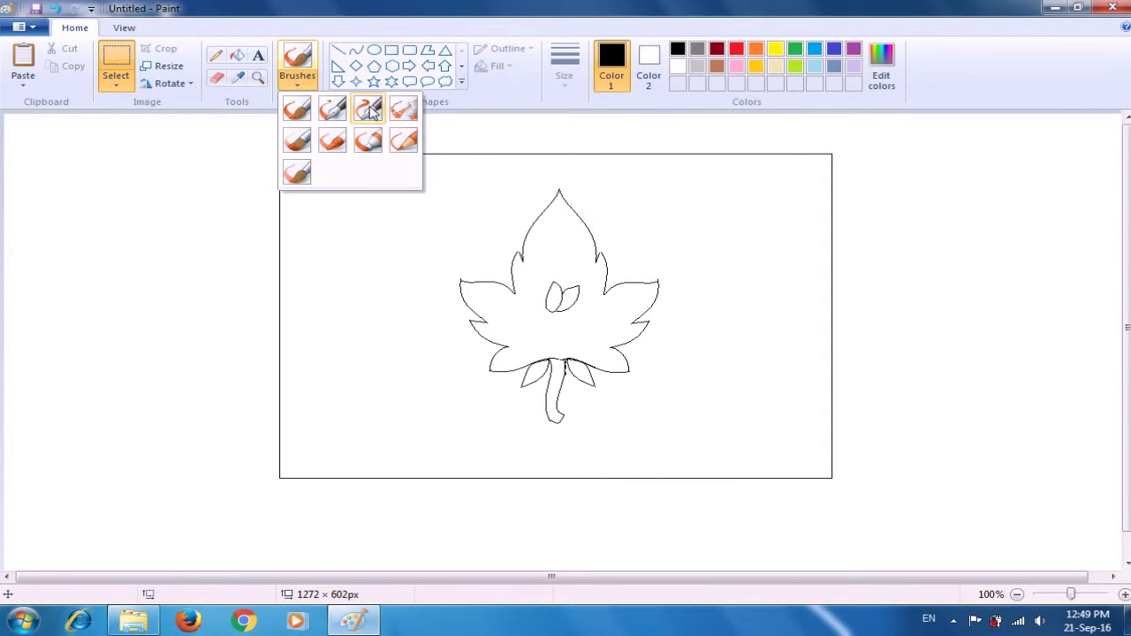
click(397, 116)
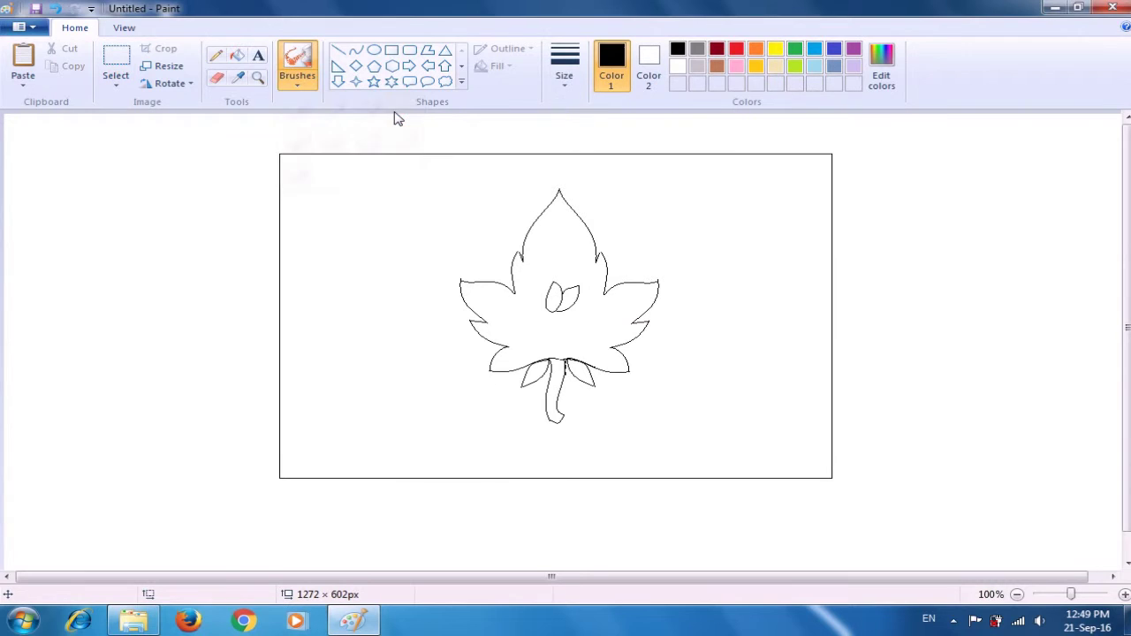
mouse_move(563, 307)
mouse_down()
mouse_move(557, 297)
mouse_move(568, 301)
mouse_up()
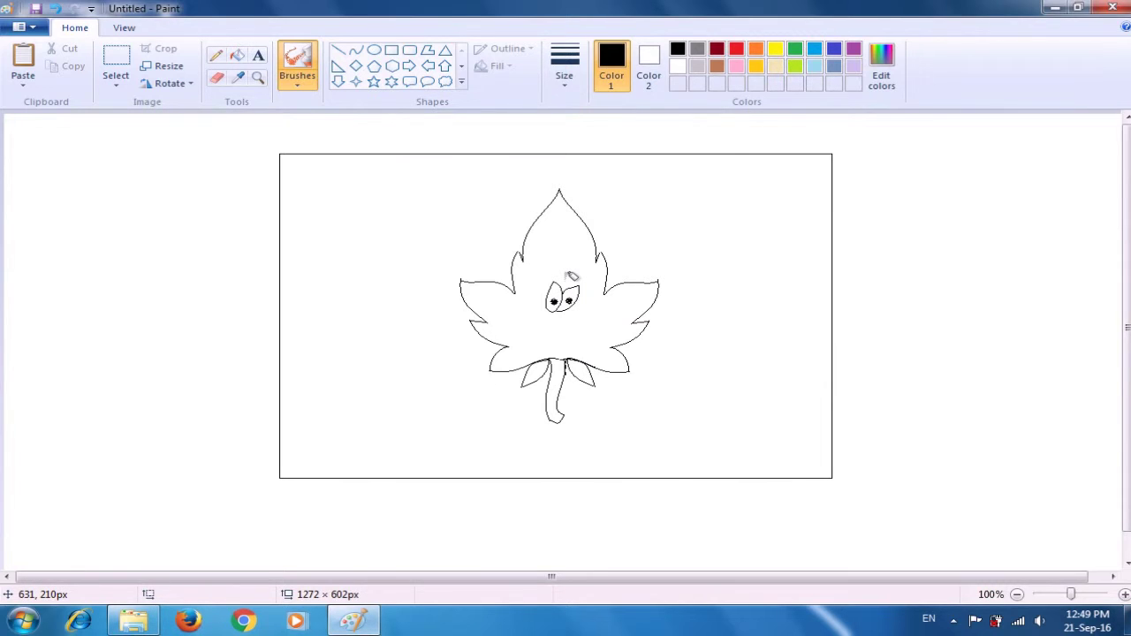
Draw a smiling mouth curve of about 52 × 24 px below the eyes, nudging it slightly up and left.
click(357, 56)
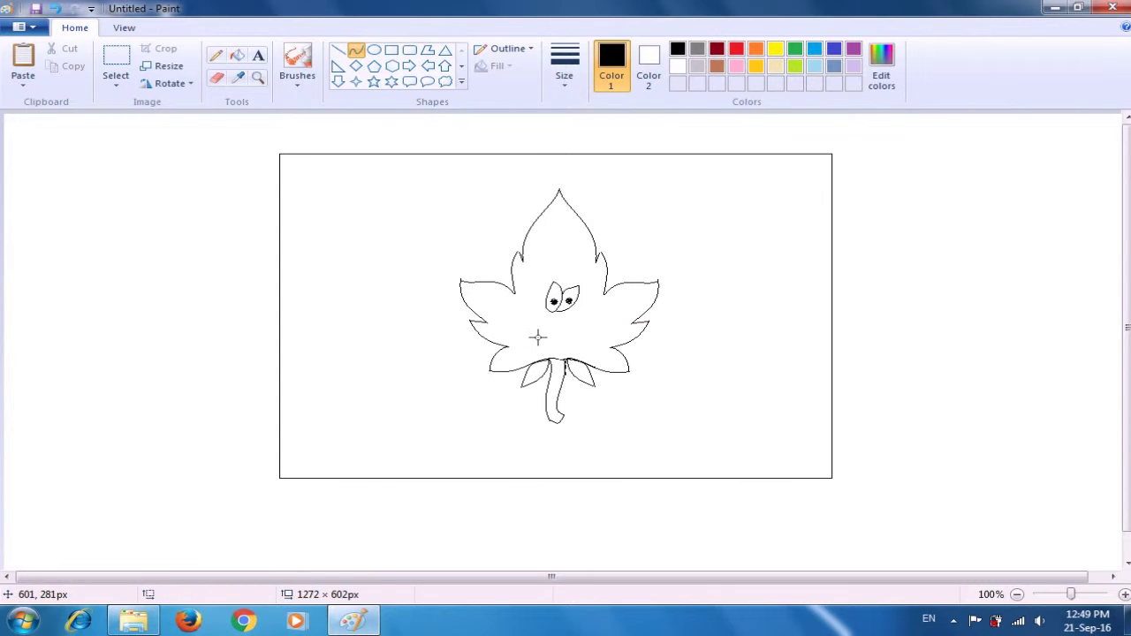
drag(538, 338, 583, 325)
mouse_move(583, 325)
mouse_down()
mouse_move(550, 339)
mouse_move(580, 343)
mouse_up()
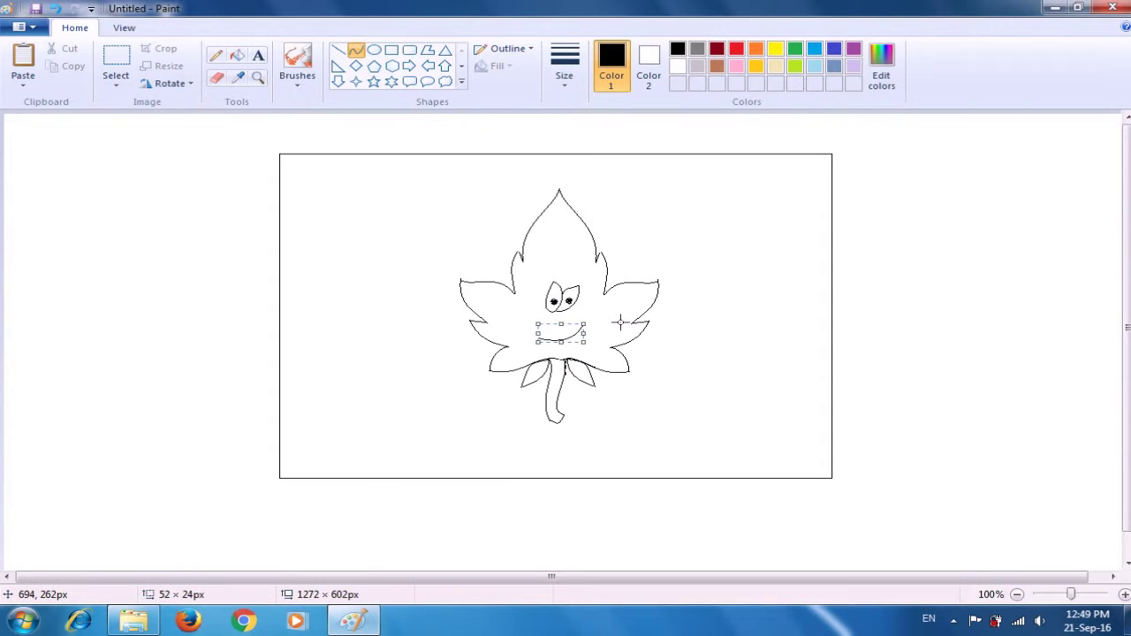
key(Up)
key(Up)
key(Up)
key(Up)
key(Up)
key(Left)
key(Left)
key(Up)
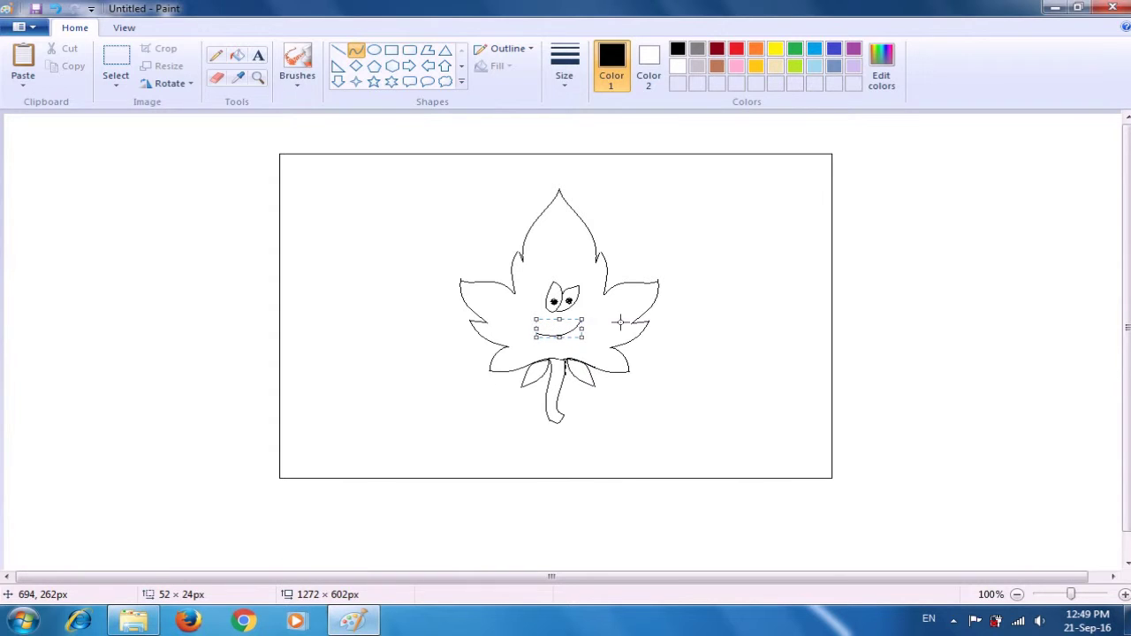
click(620, 321)
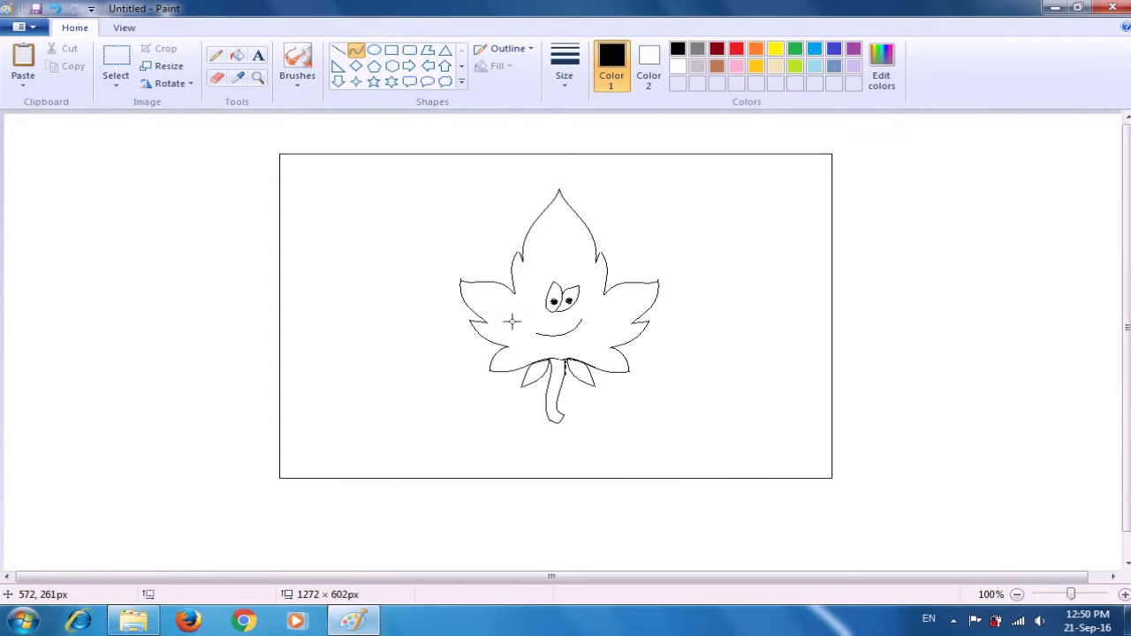
Draw a small bent crease of about 9 × 13 px and nudge it onto the mouth's left end.
drag(535, 326, 540, 332)
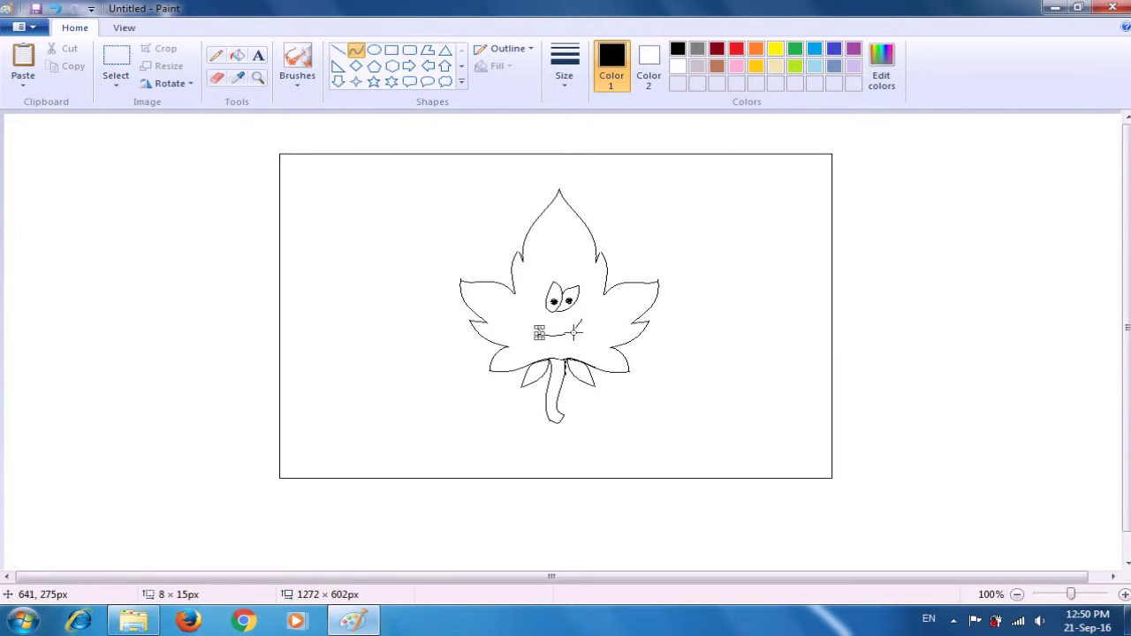
click(574, 332)
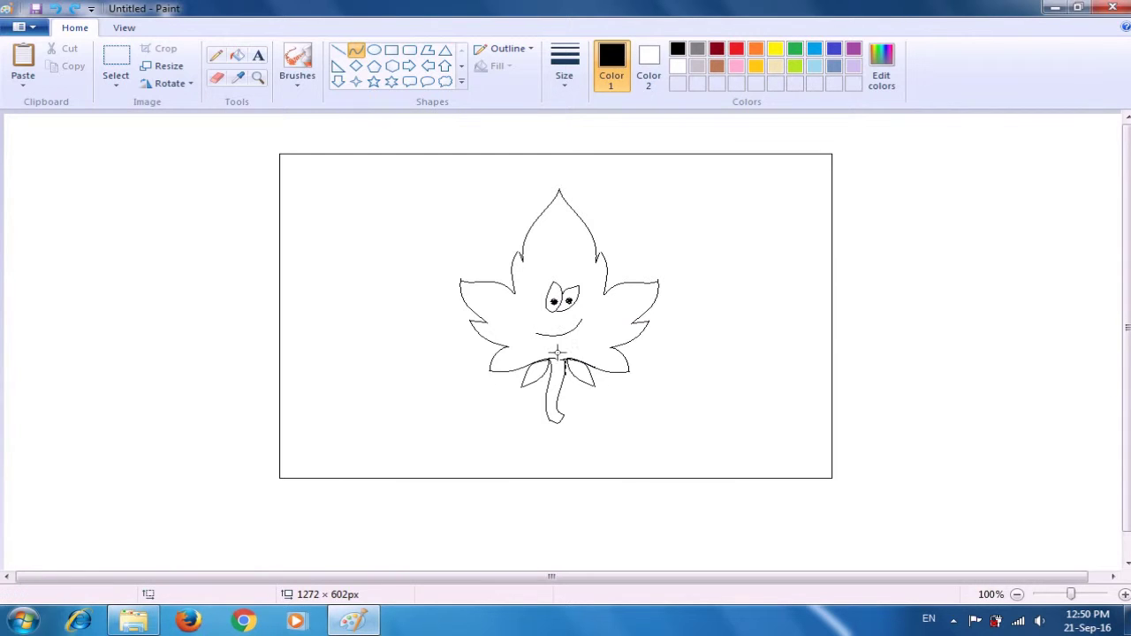
drag(538, 328, 540, 336)
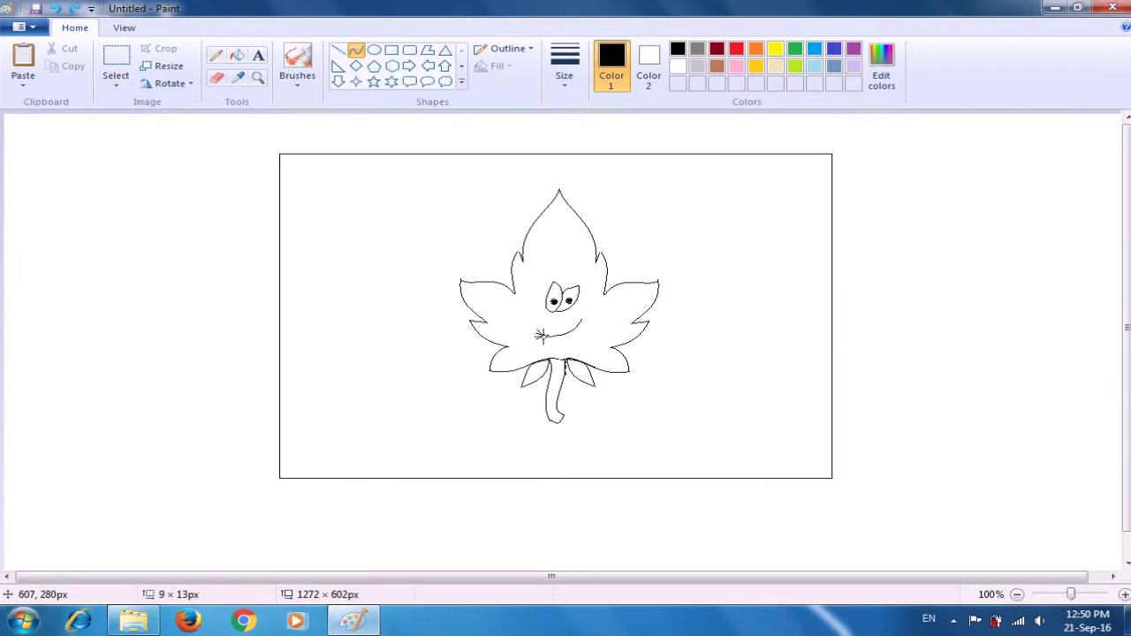
drag(541, 335, 541, 335)
key(Left)
key(Left)
key(Left)
key(Left)
key(Left)
key(Left)
key(Left)
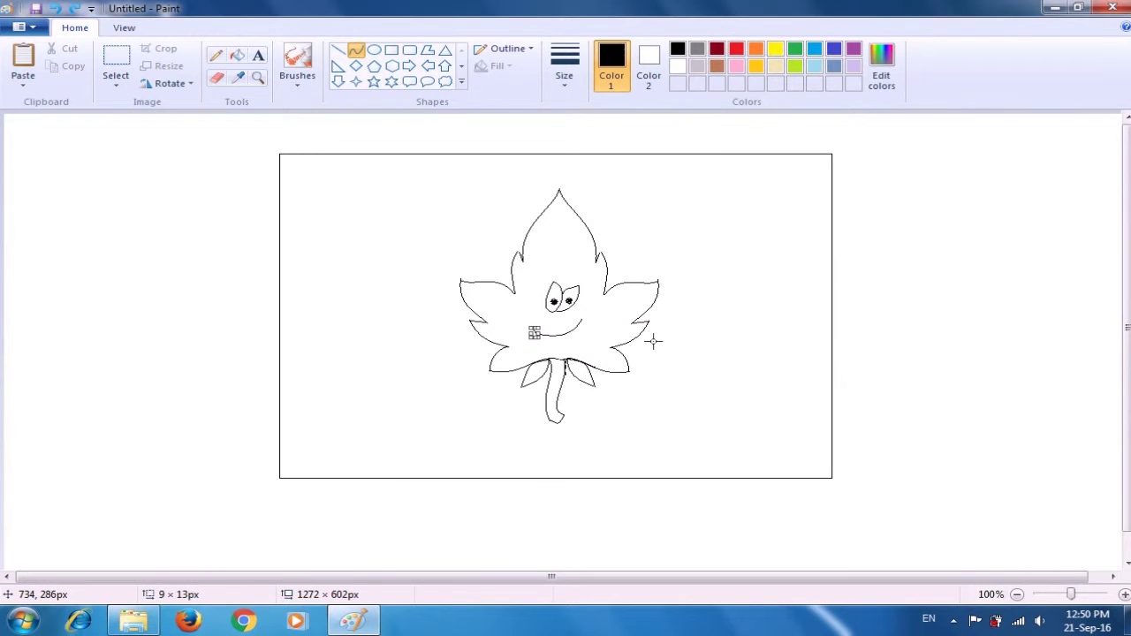
click(609, 341)
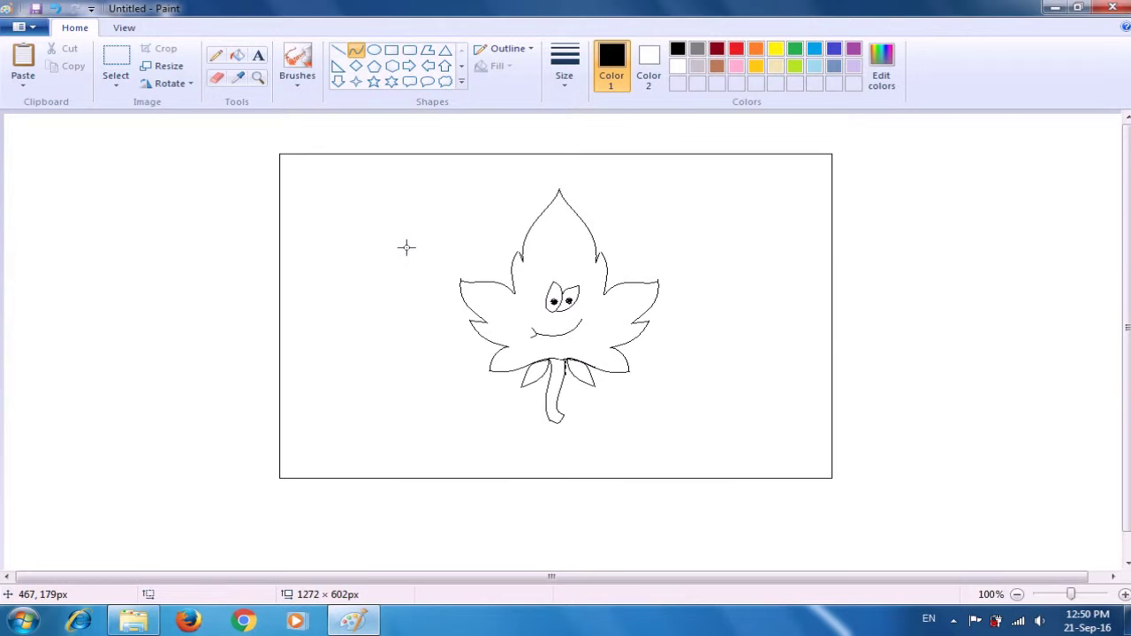
Copy the mouth's left crease with a 26 × 27 px selection, flip the copy horizontally, and place it on the mouth's right end.
click(115, 64)
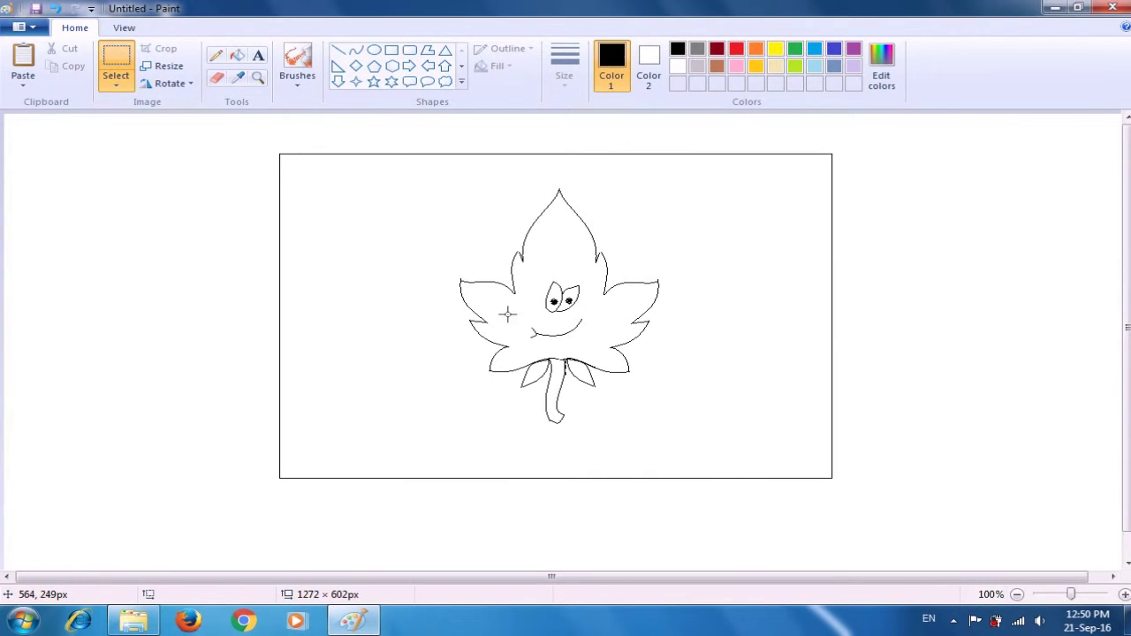
drag(518, 322, 539, 342)
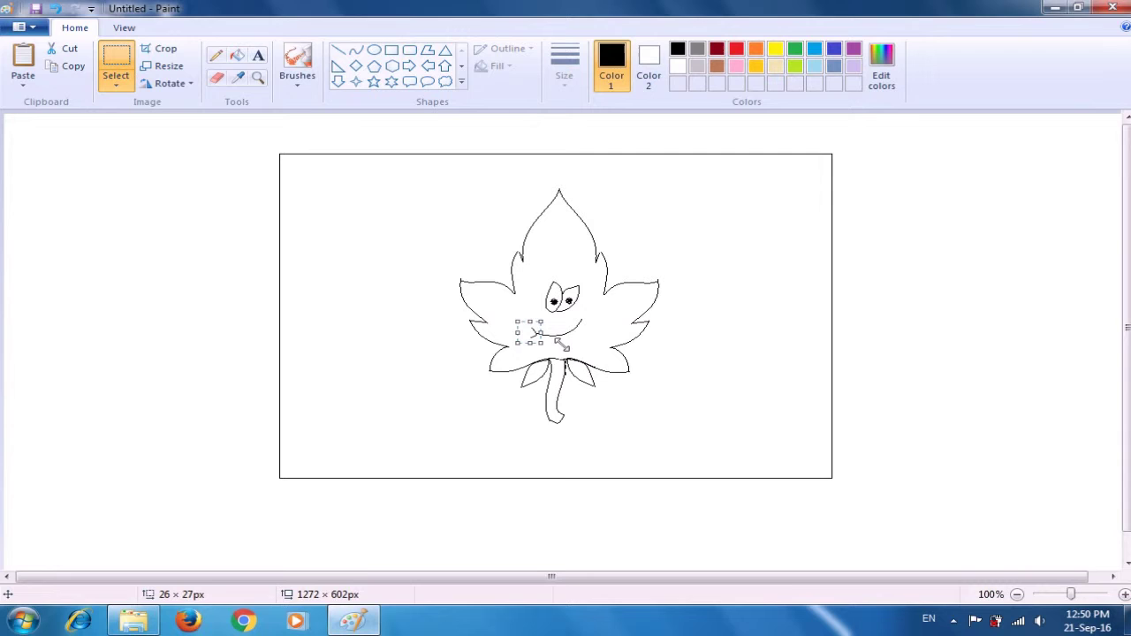
key(ctrl+c)
key(ctrl+v)
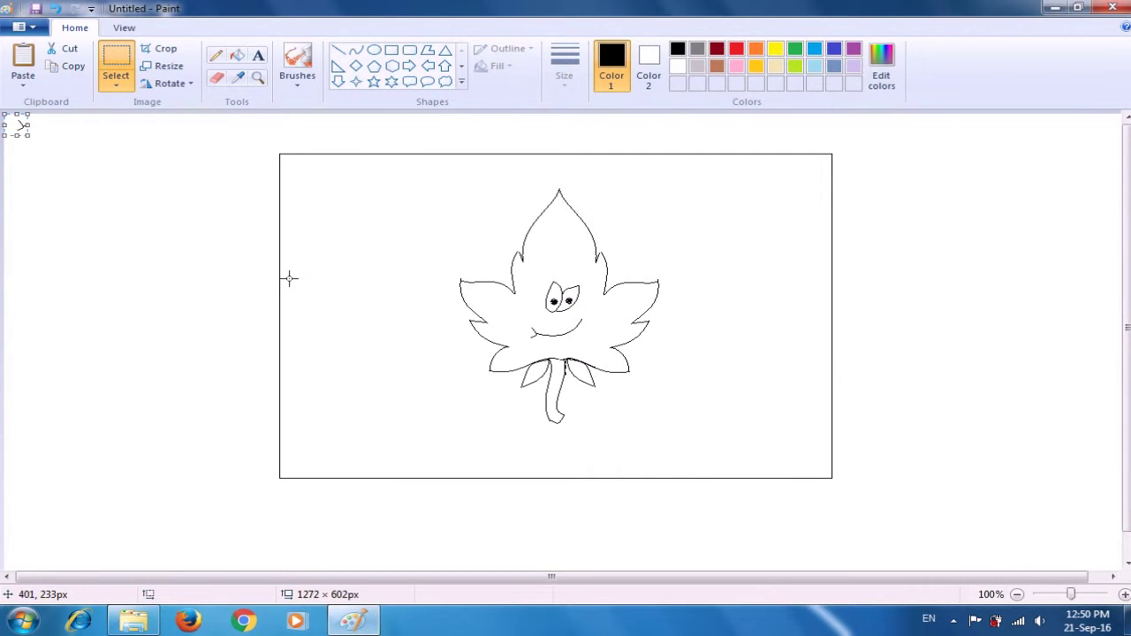
click(163, 85)
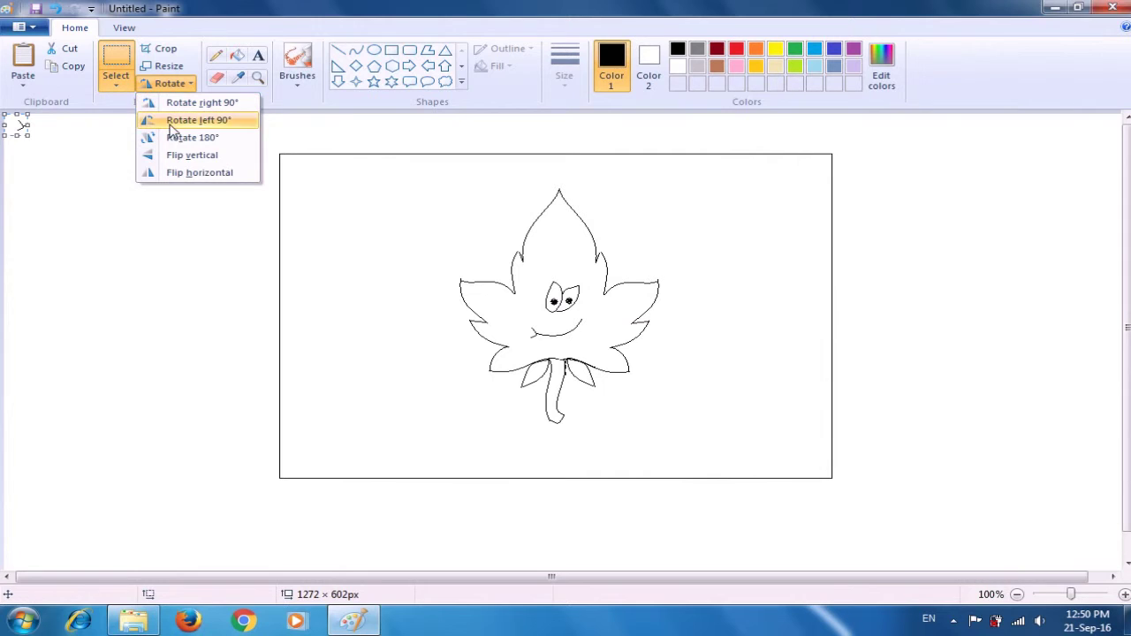
click(182, 173)
drag(17, 125, 591, 318)
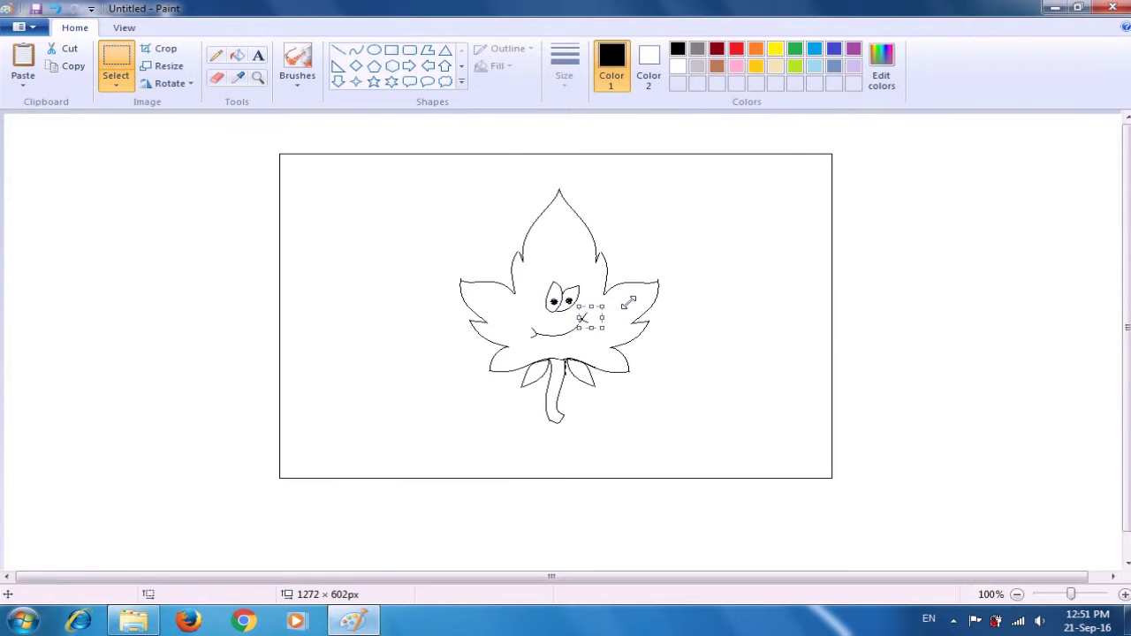
click(652, 302)
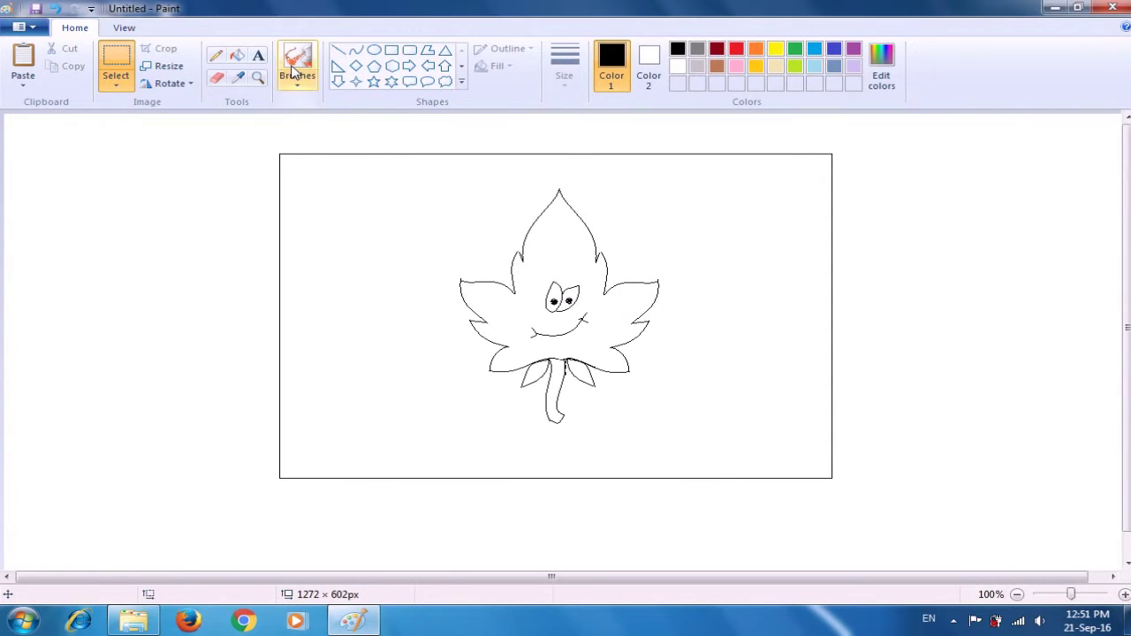
Spray a dense brown band of soil across the rectangle's lower part, covering the stem's foot, using the airbrush at its thickest size.
click(298, 77)
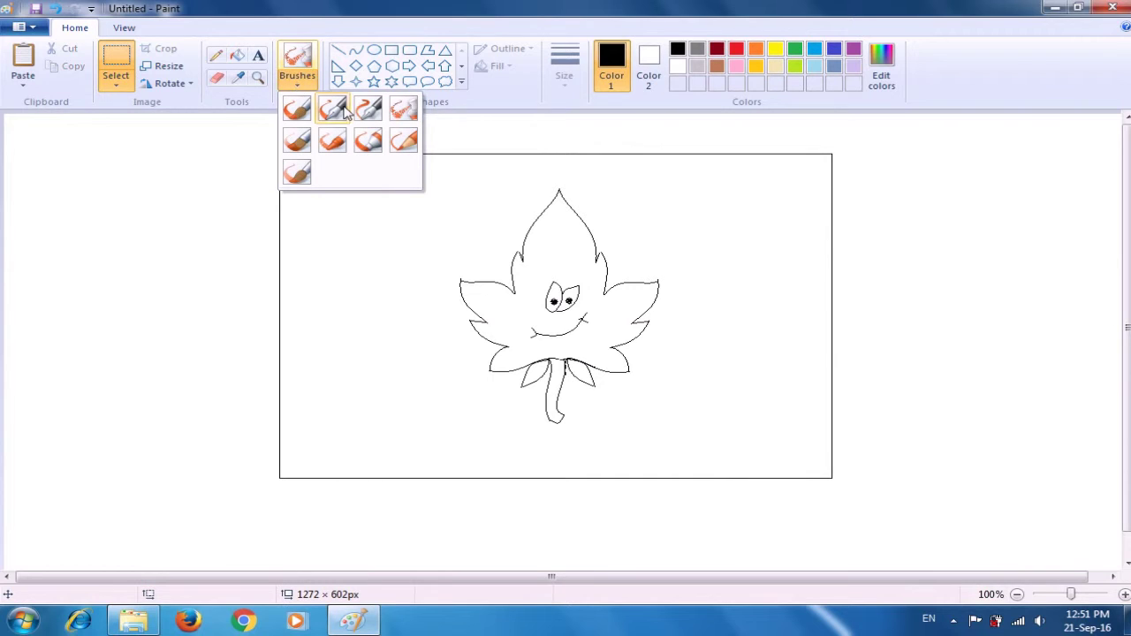
click(399, 111)
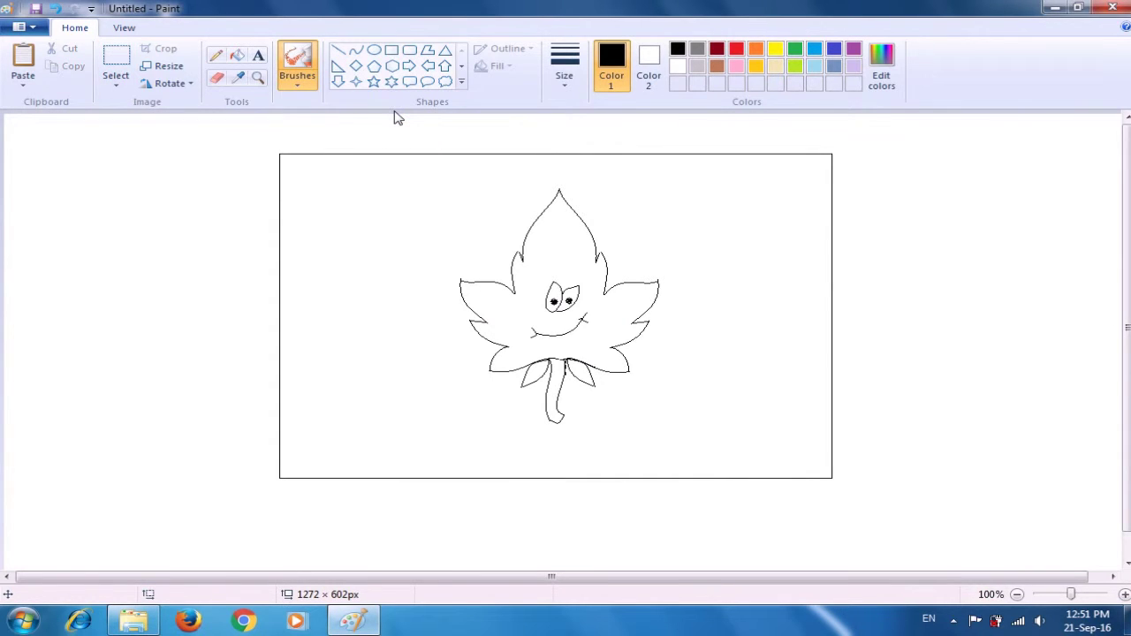
click(718, 68)
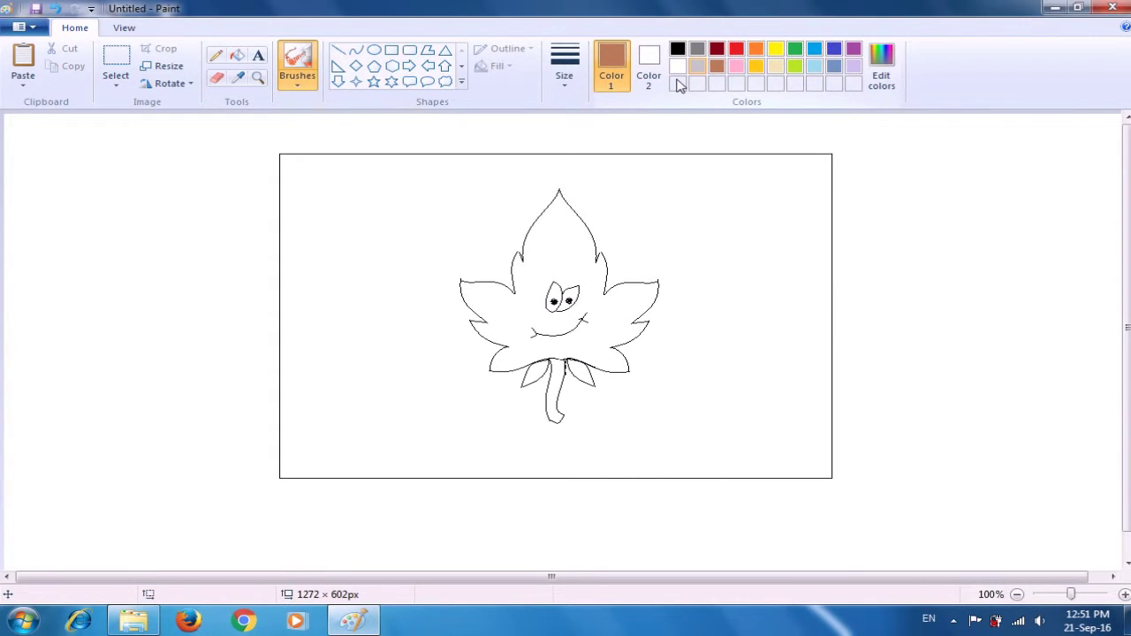
click(570, 86)
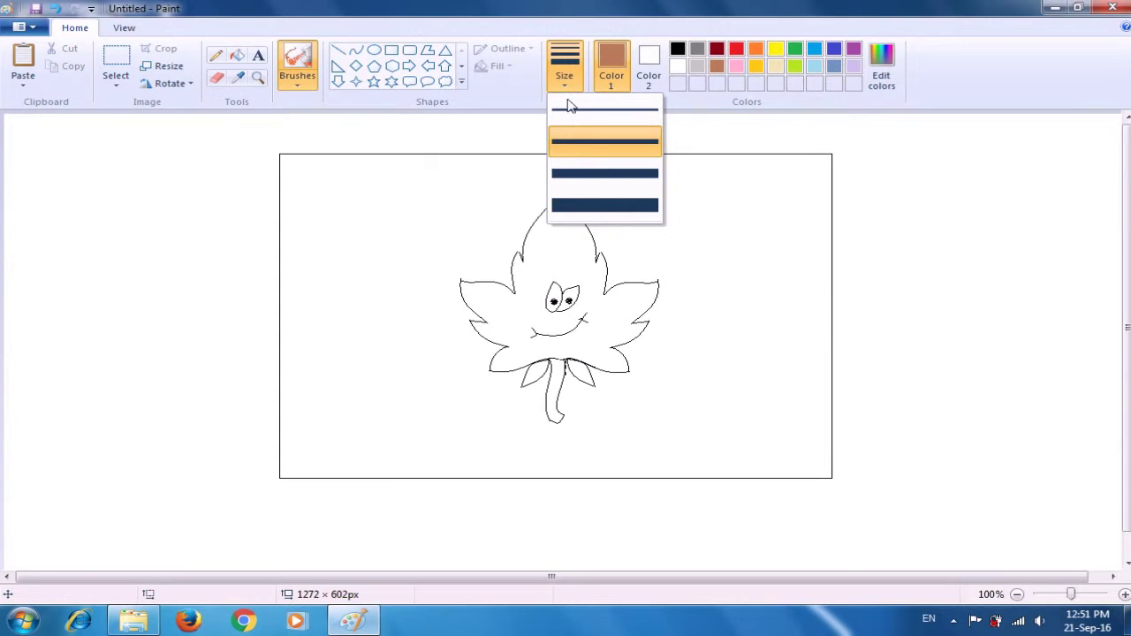
click(597, 206)
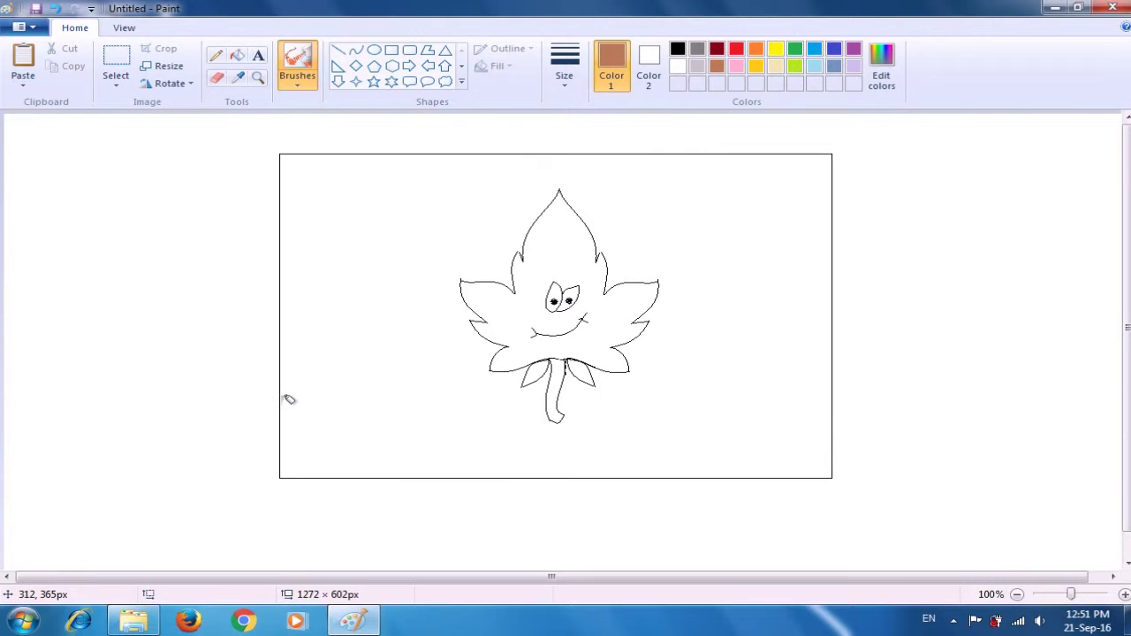
mouse_move(288, 399)
mouse_down()
mouse_move(298, 465)
mouse_move(840, 461)
mouse_move(834, 405)
mouse_move(530, 415)
mouse_move(340, 413)
mouse_move(294, 399)
mouse_move(299, 453)
mouse_move(325, 421)
mouse_move(362, 427)
mouse_move(335, 432)
mouse_move(342, 456)
mouse_move(823, 451)
mouse_up()
mouse_move(802, 416)
mouse_down()
mouse_move(335, 434)
mouse_move(603, 442)
mouse_move(805, 430)
mouse_move(801, 449)
mouse_move(736, 425)
mouse_move(731, 448)
mouse_move(702, 428)
mouse_move(430, 425)
mouse_move(493, 419)
mouse_move(337, 405)
mouse_move(529, 416)
mouse_move(696, 402)
mouse_move(854, 414)
mouse_move(824, 411)
mouse_move(829, 393)
mouse_move(796, 409)
mouse_up()
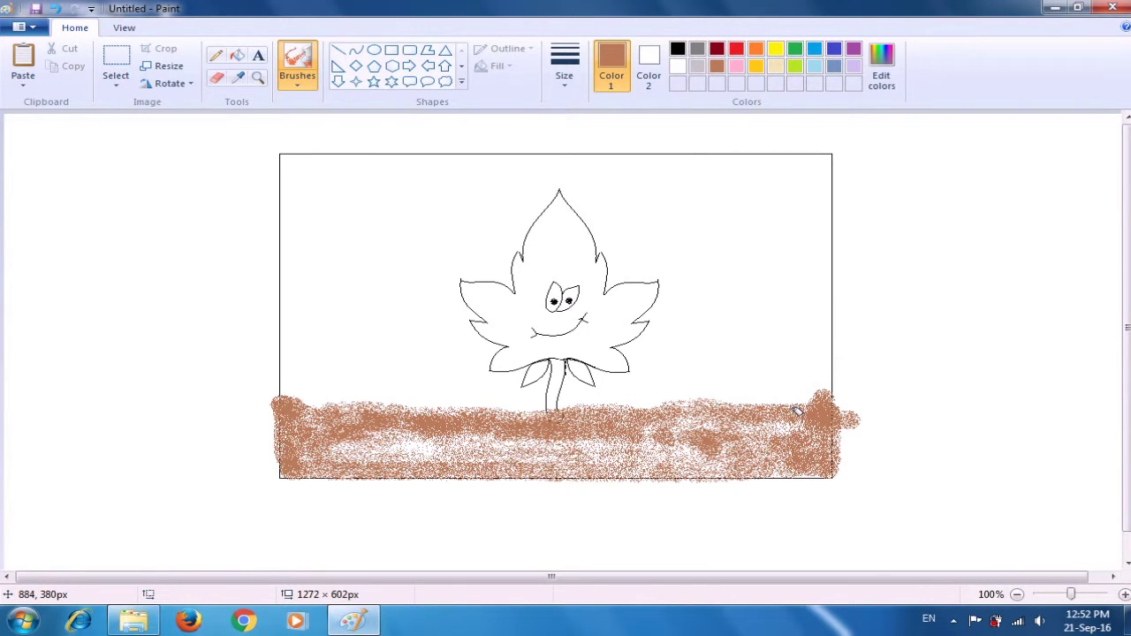
key(ctrl+z)
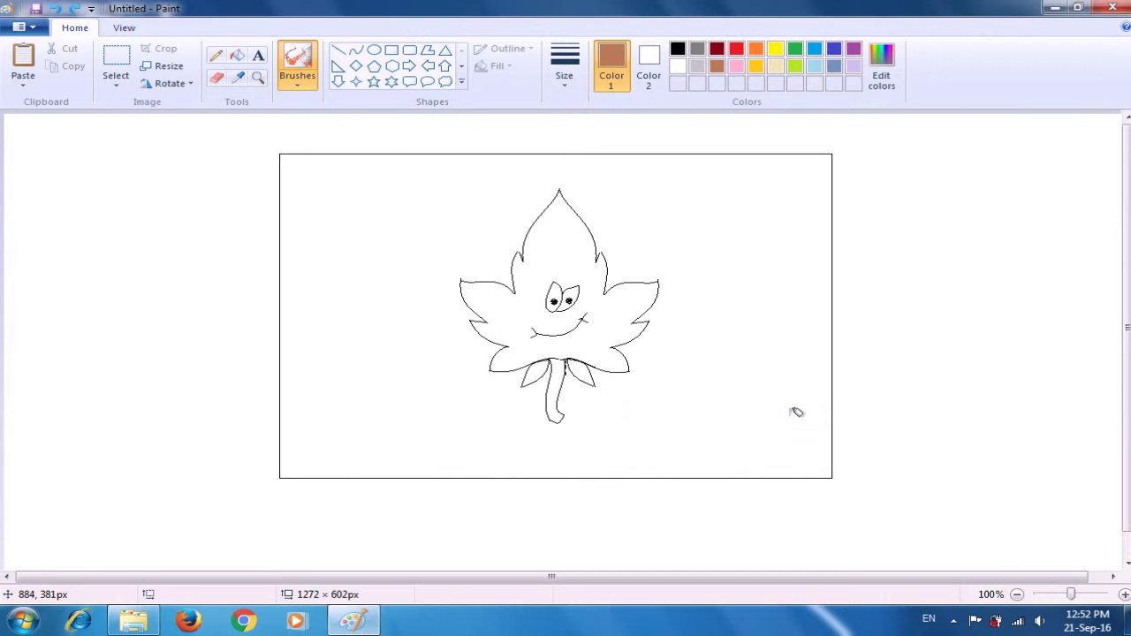
key(ctrl+y)
mouse_move(795, 411)
mouse_down()
mouse_move(711, 425)
mouse_move(792, 419)
mouse_move(749, 443)
mouse_move(485, 431)
mouse_move(364, 444)
mouse_move(498, 438)
mouse_move(548, 454)
mouse_move(538, 448)
mouse_move(665, 436)
mouse_move(609, 439)
mouse_move(692, 419)
mouse_move(664, 420)
mouse_move(657, 441)
mouse_move(670, 452)
mouse_move(750, 443)
mouse_move(703, 408)
mouse_move(687, 446)
mouse_move(598, 460)
mouse_move(686, 451)
mouse_move(734, 453)
mouse_move(687, 463)
mouse_move(811, 462)
mouse_move(355, 457)
mouse_move(316, 454)
mouse_move(311, 433)
mouse_move(632, 439)
mouse_move(754, 421)
mouse_up()
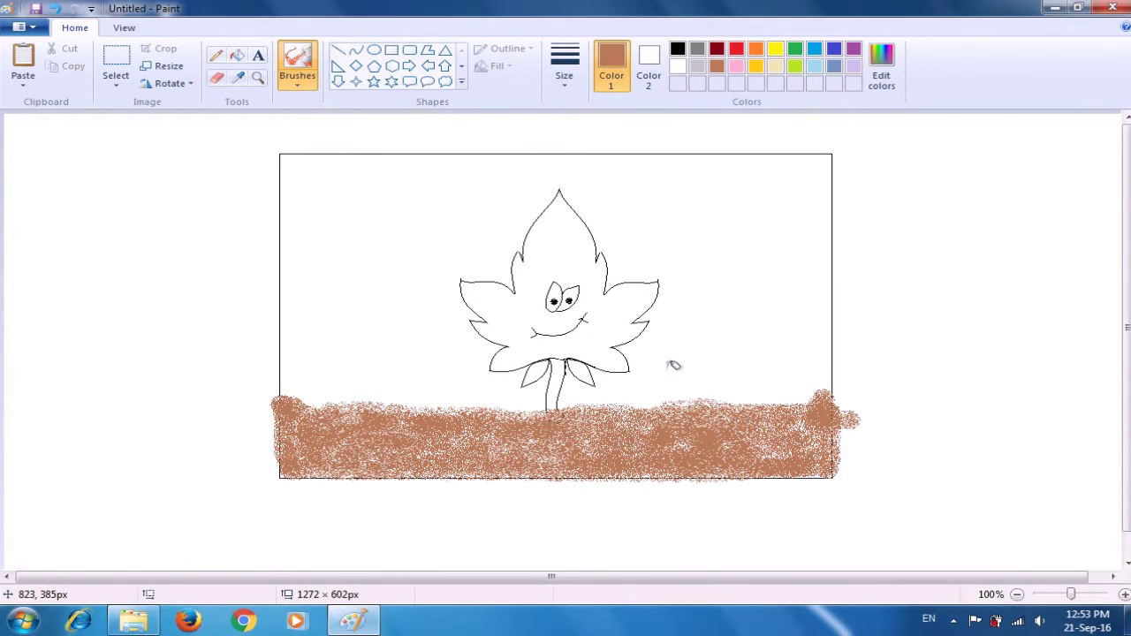
Try to fill the leaf with green, and undo the fill.
click(238, 56)
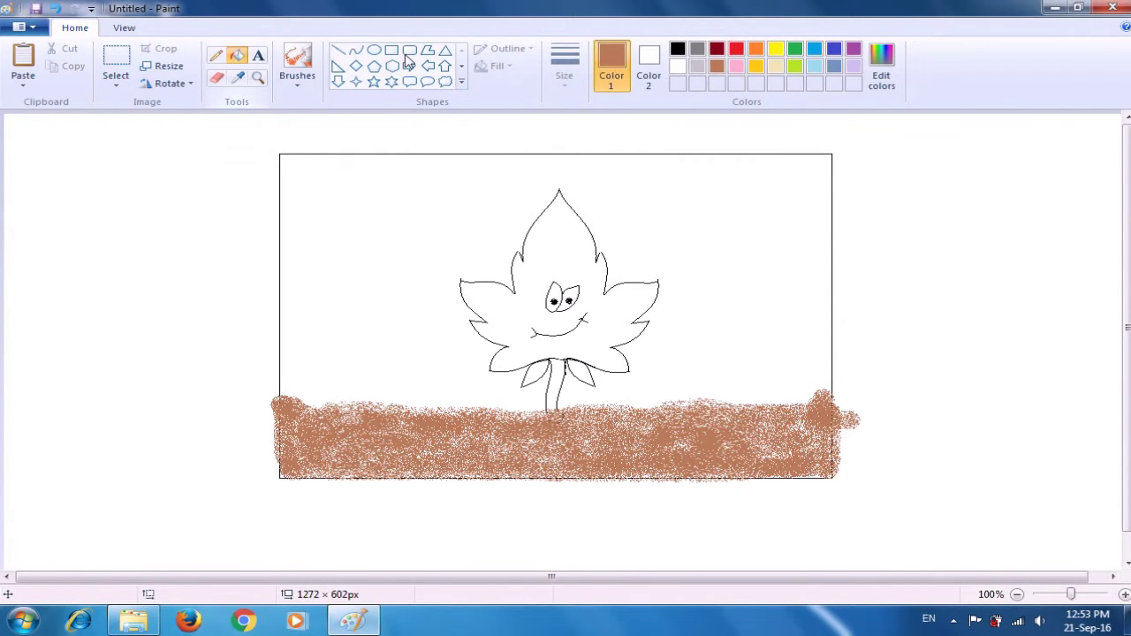
click(794, 51)
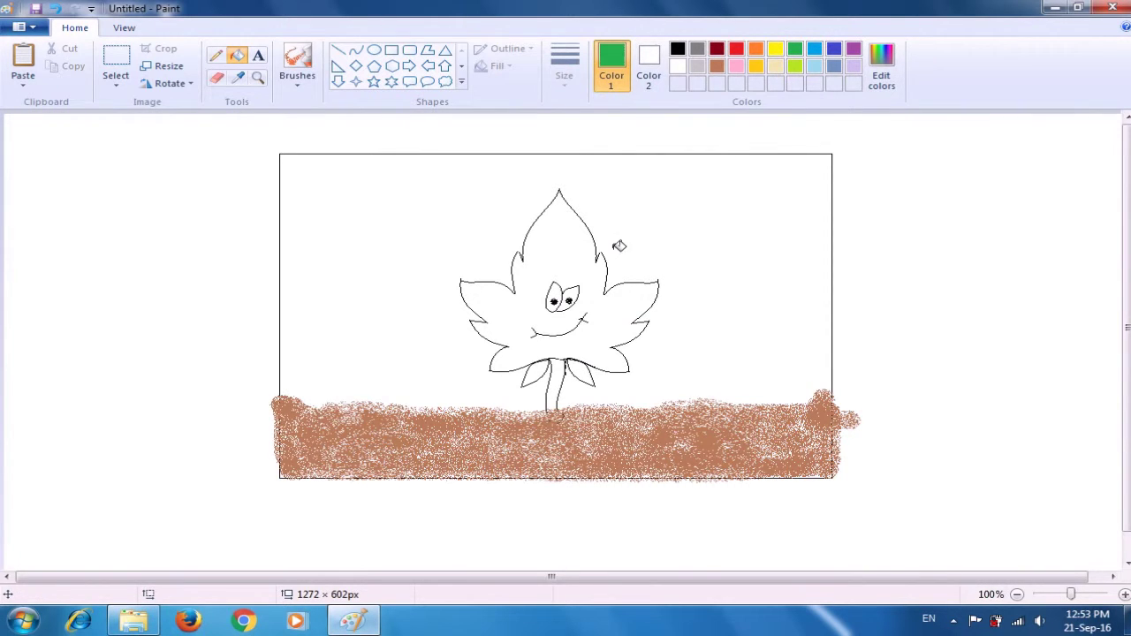
click(574, 253)
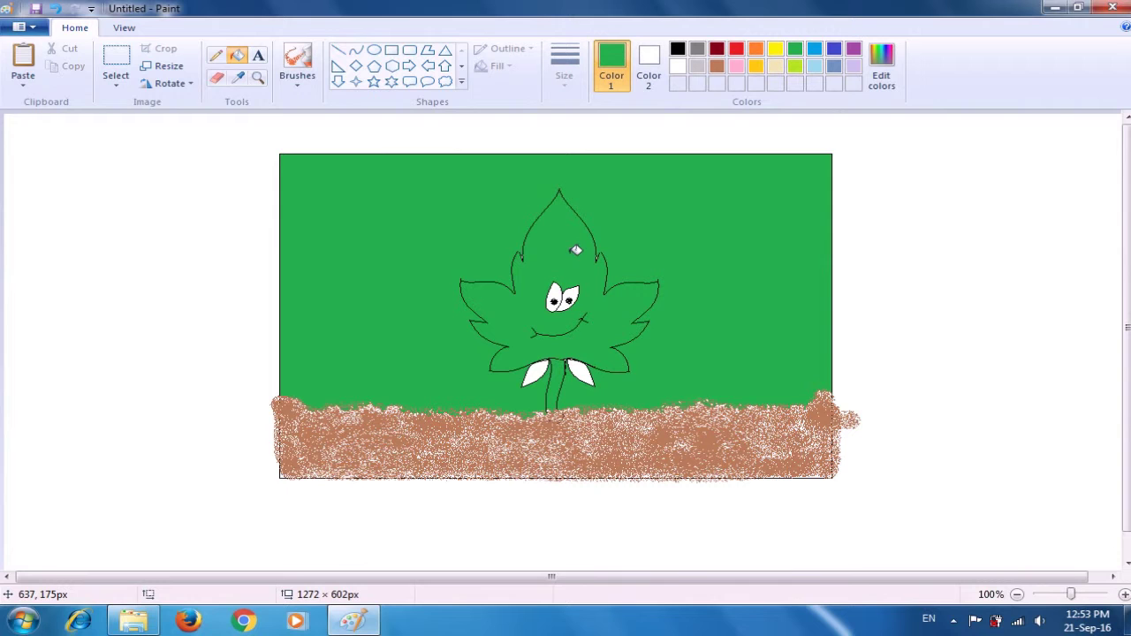
key(ctrl+z)
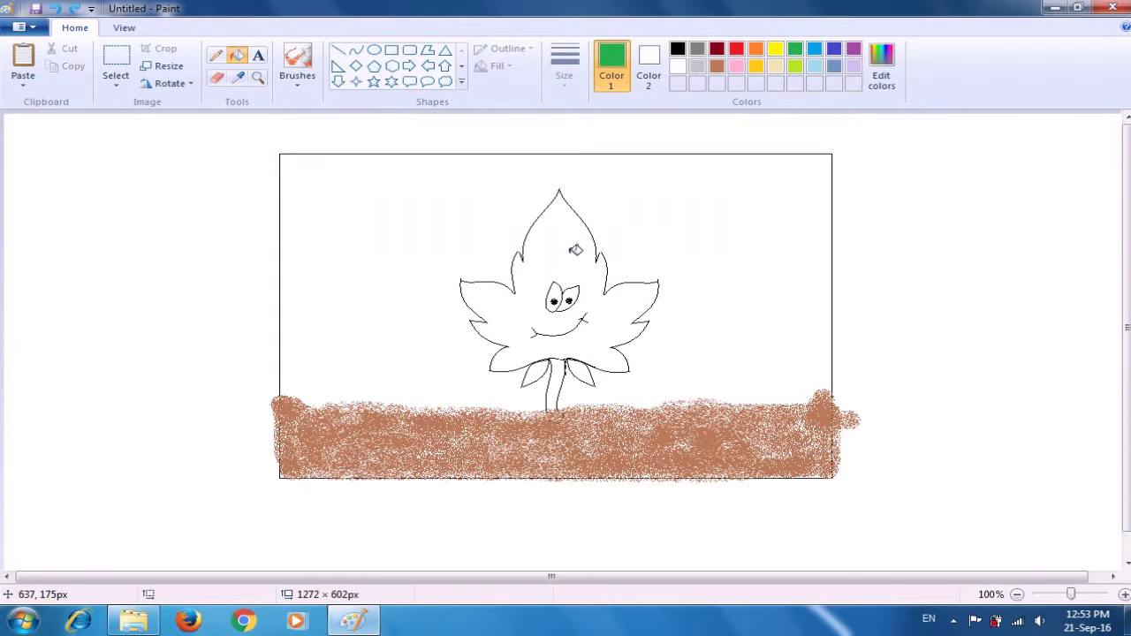
Close the outline gaps on both sides of the leaf's top lobe with a black pencil, and set the drawing color to green.
click(217, 56)
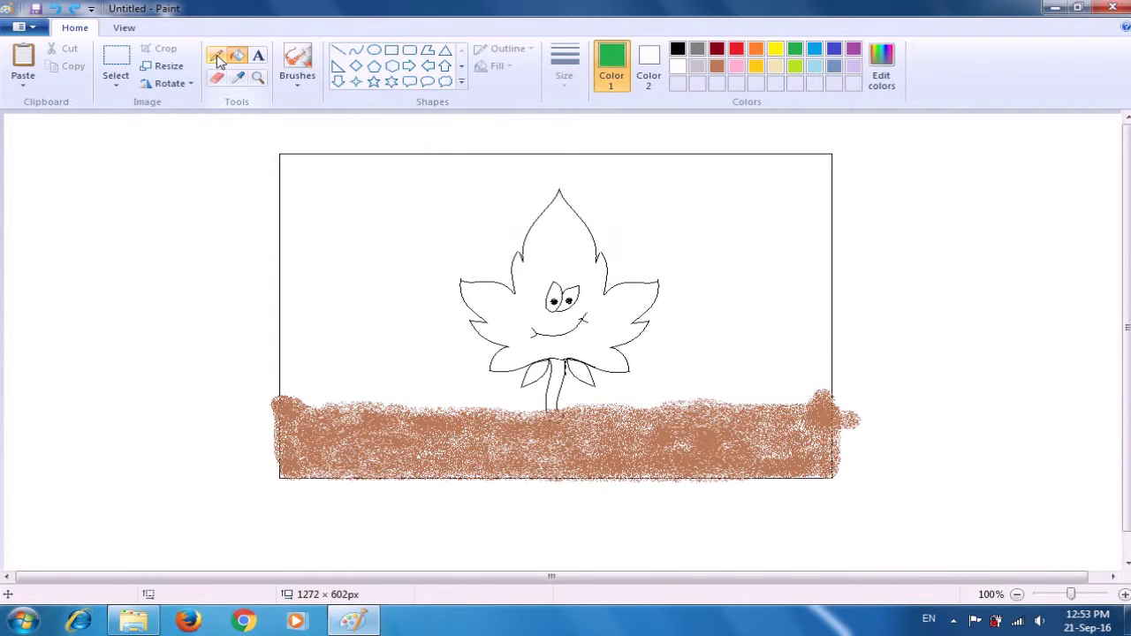
click(217, 57)
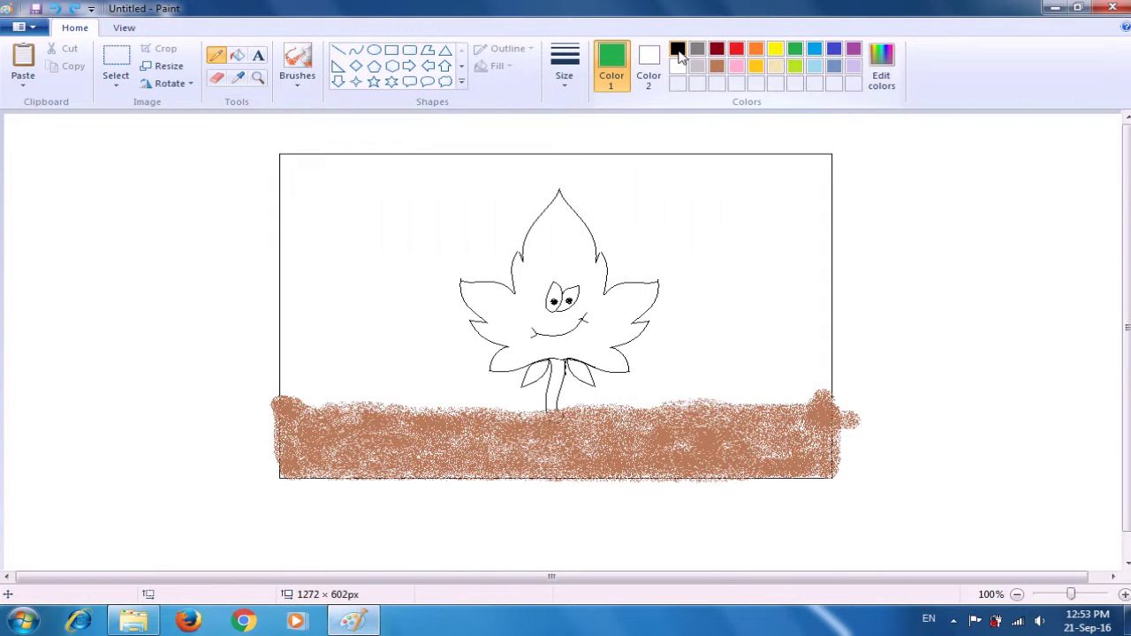
click(678, 50)
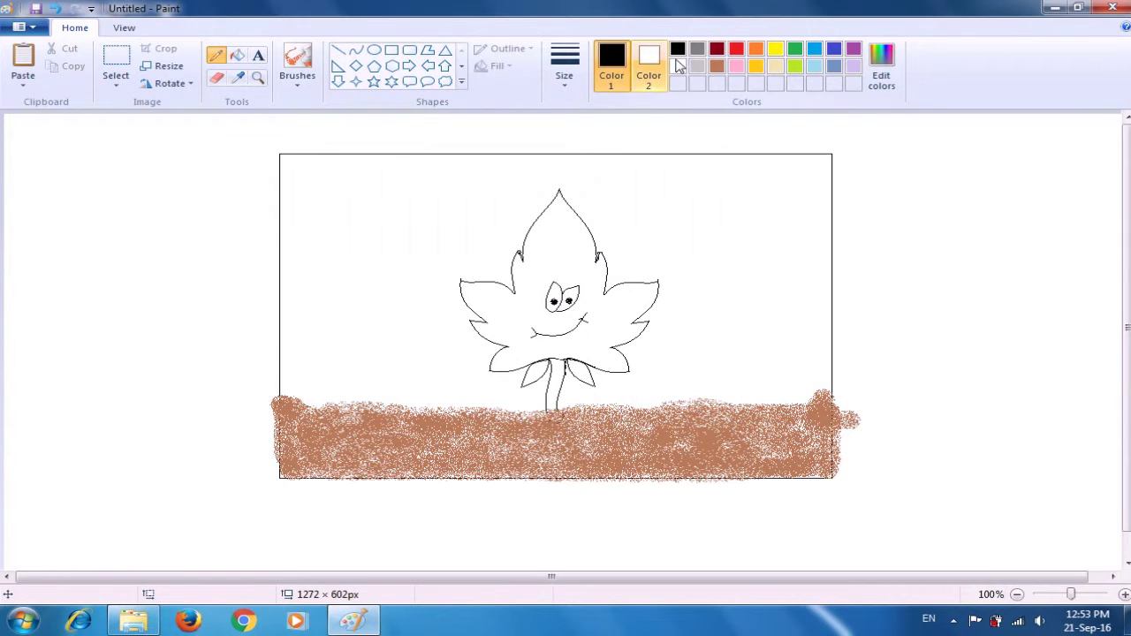
click(794, 49)
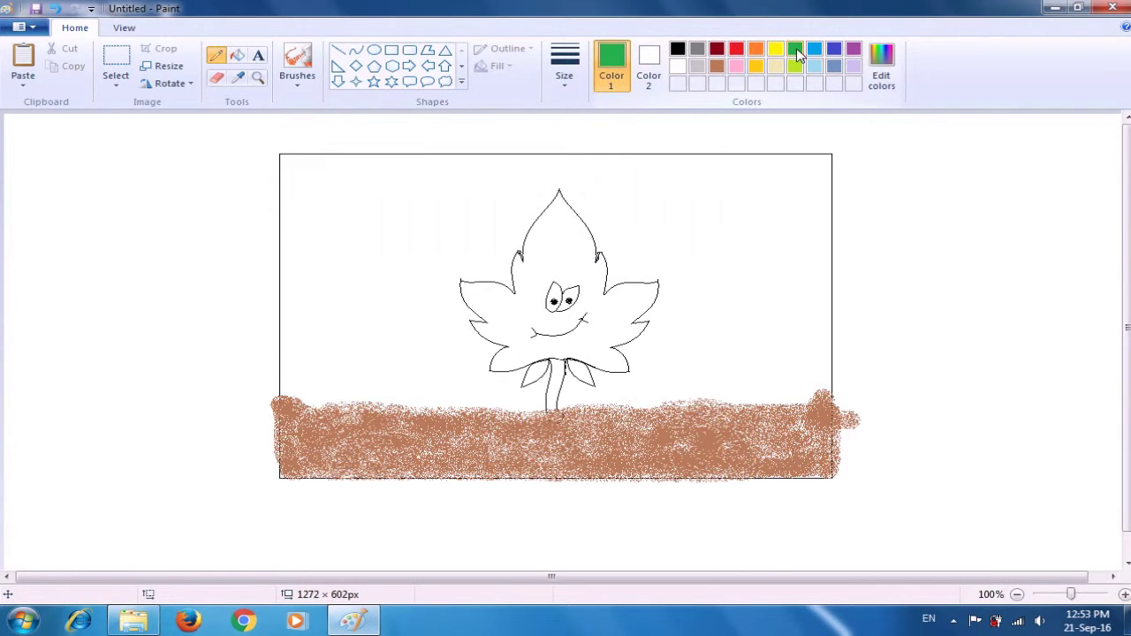
Fill the leaf with its stem and both side leaflets with green.
click(240, 55)
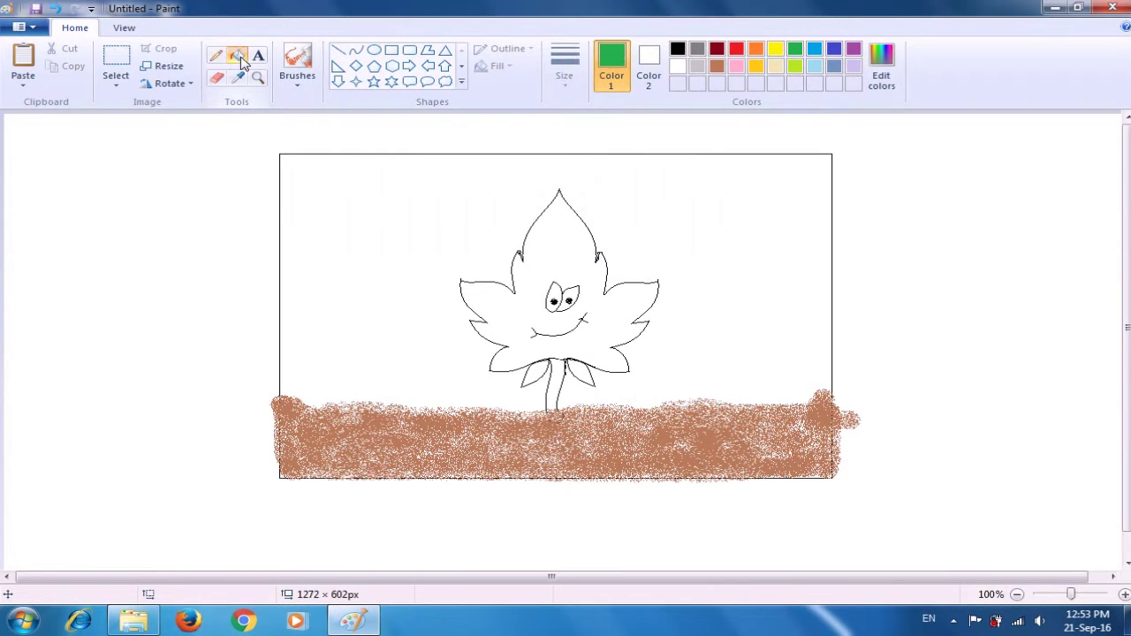
click(564, 254)
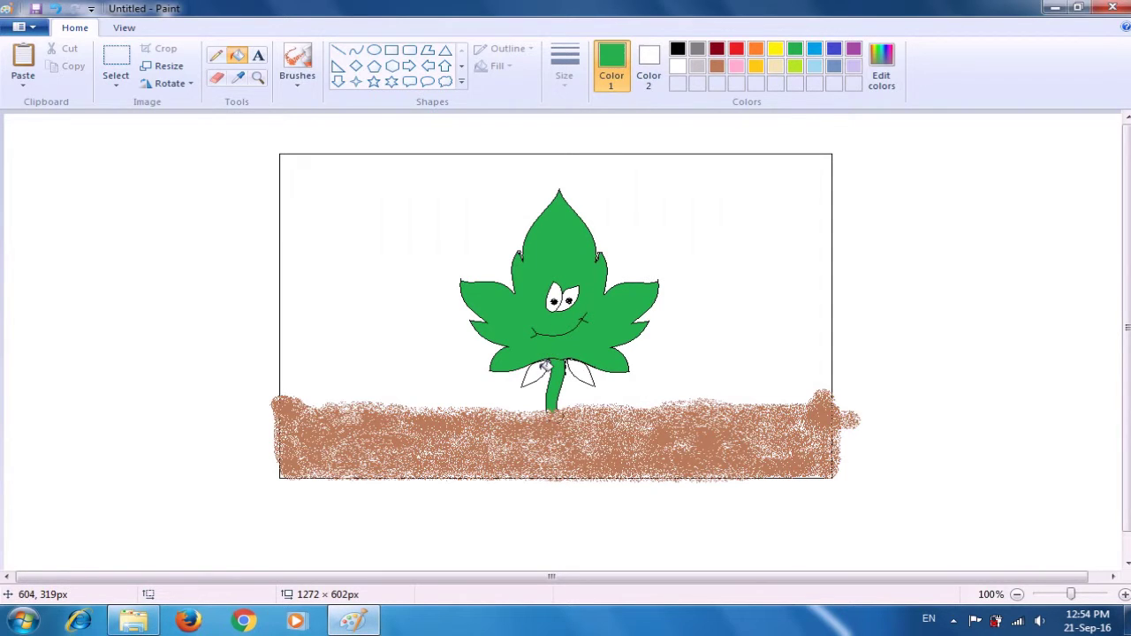
click(541, 367)
click(587, 371)
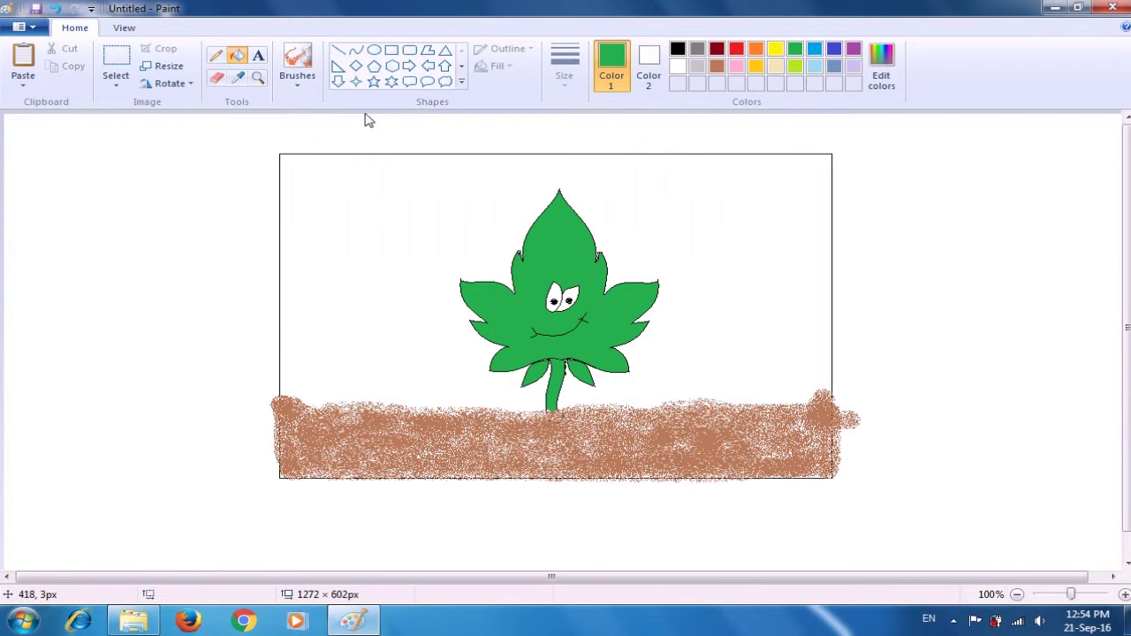
Try to fill the stem with brown, and undo the fill.
click(217, 57)
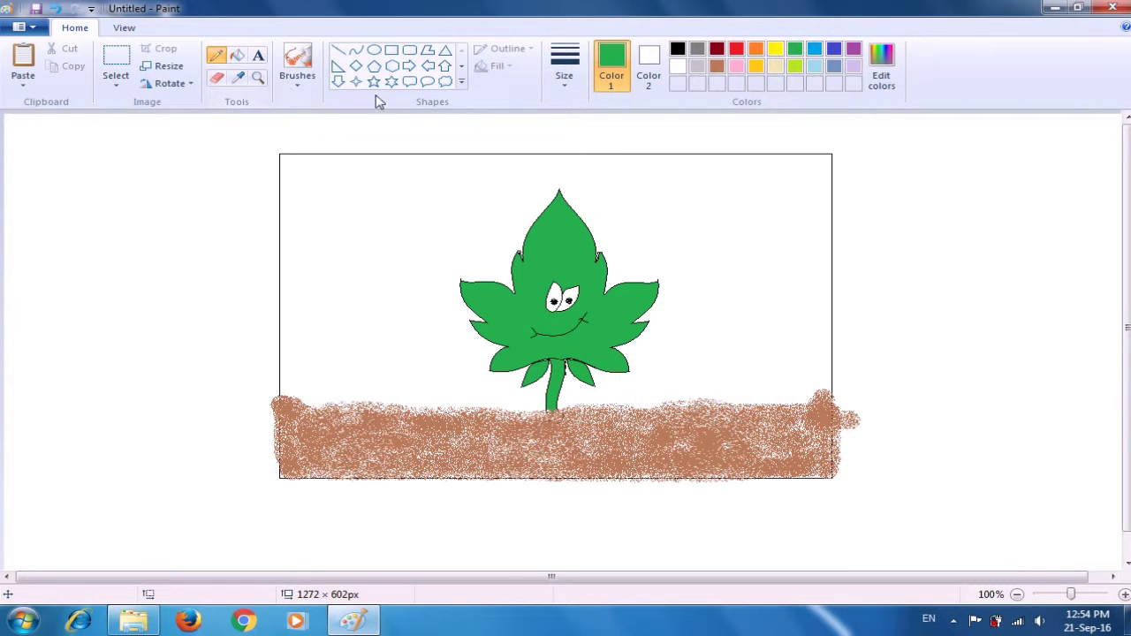
click(677, 49)
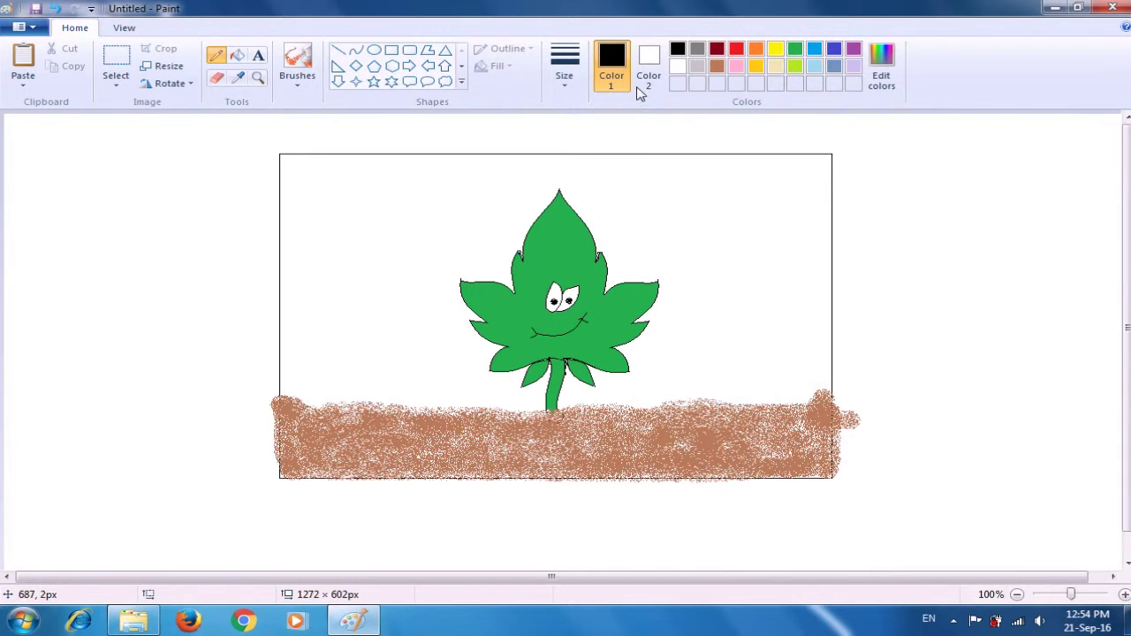
click(716, 68)
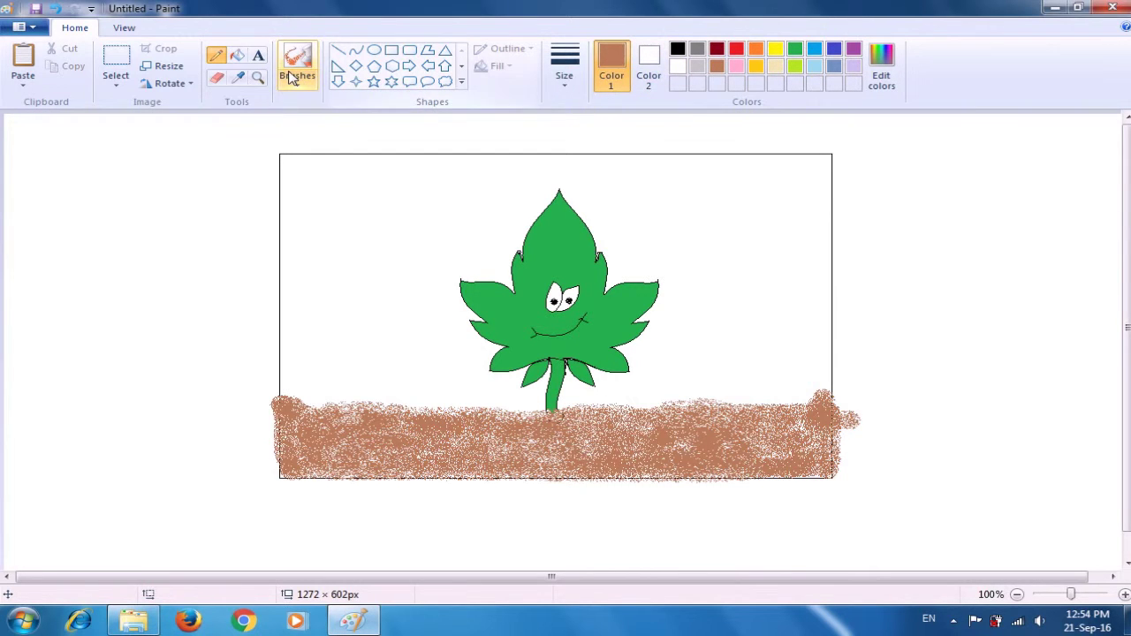
click(241, 56)
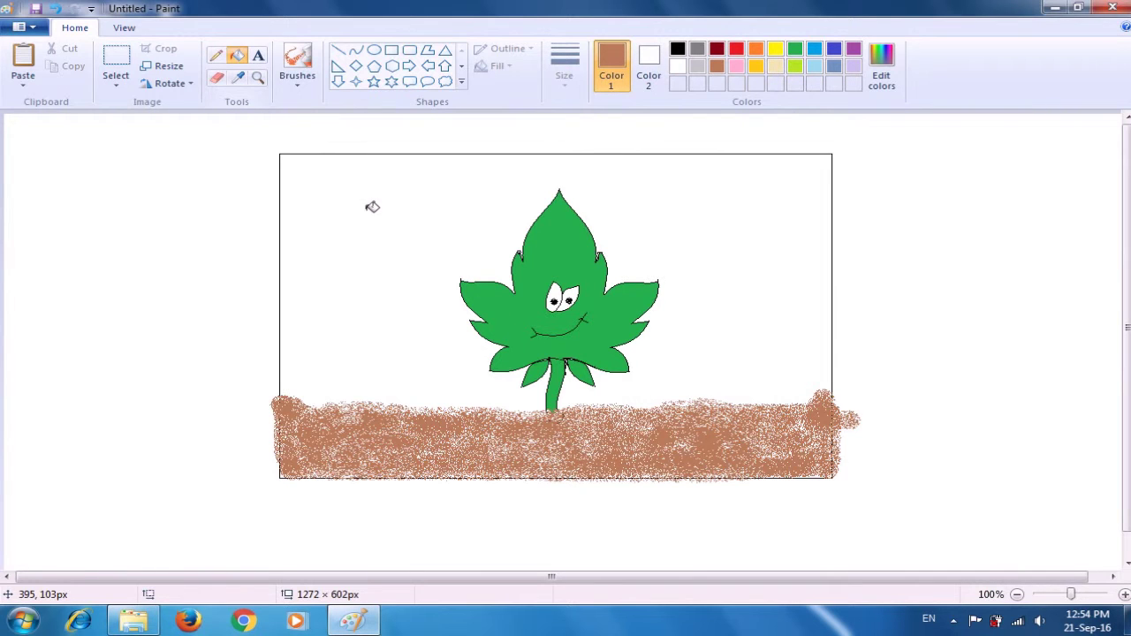
click(559, 382)
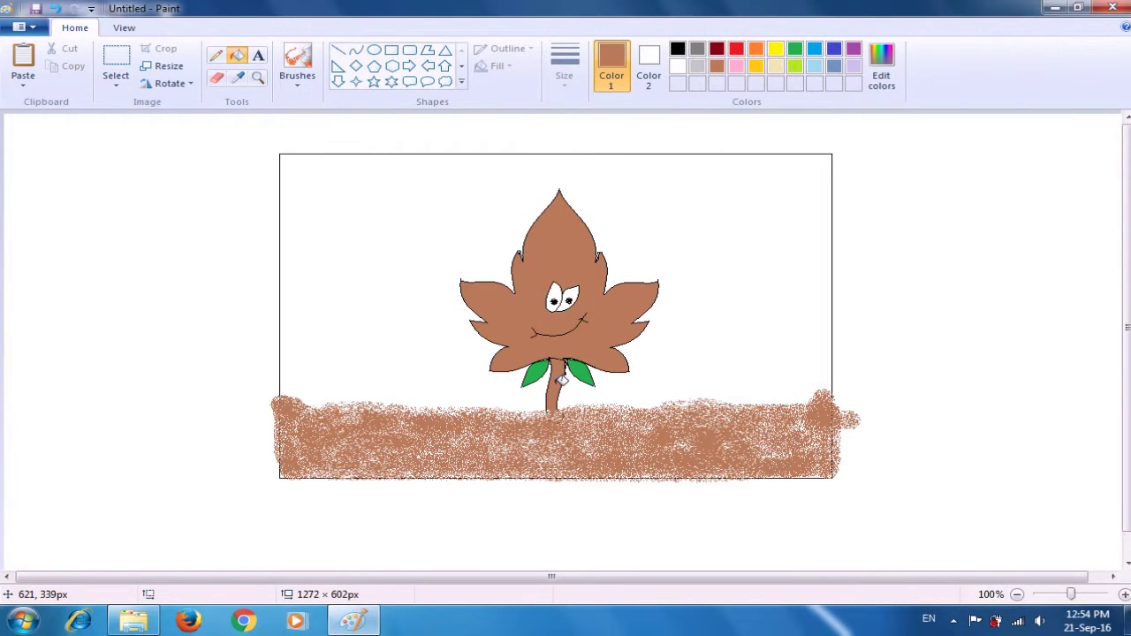
key(ctrl+z)
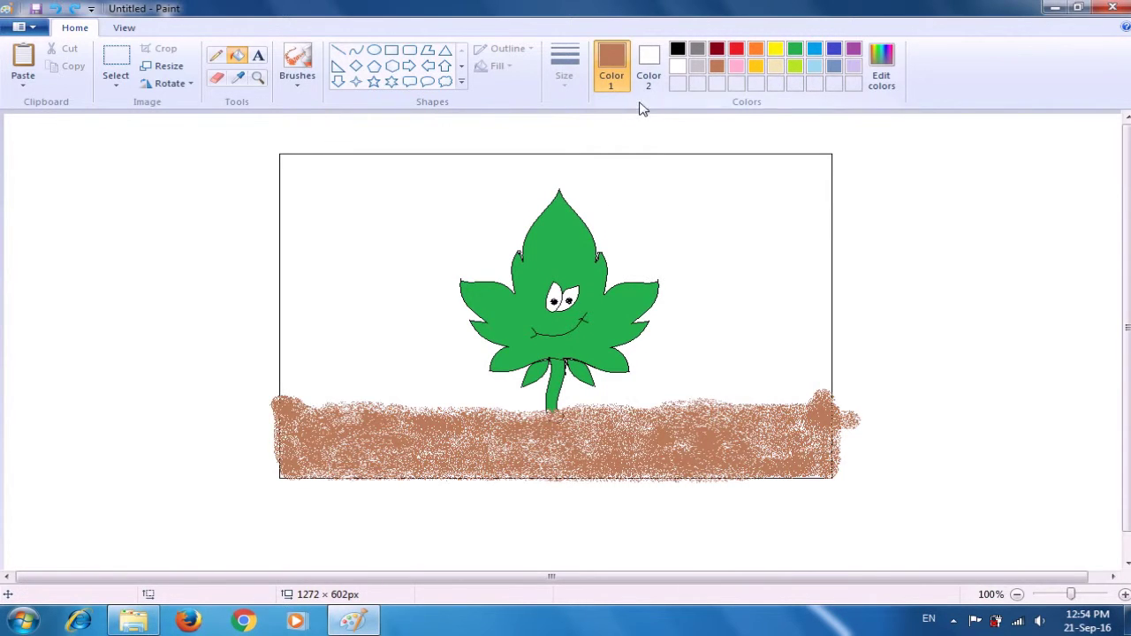
Fill both of the leaf character's eyes with yellow.
click(776, 51)
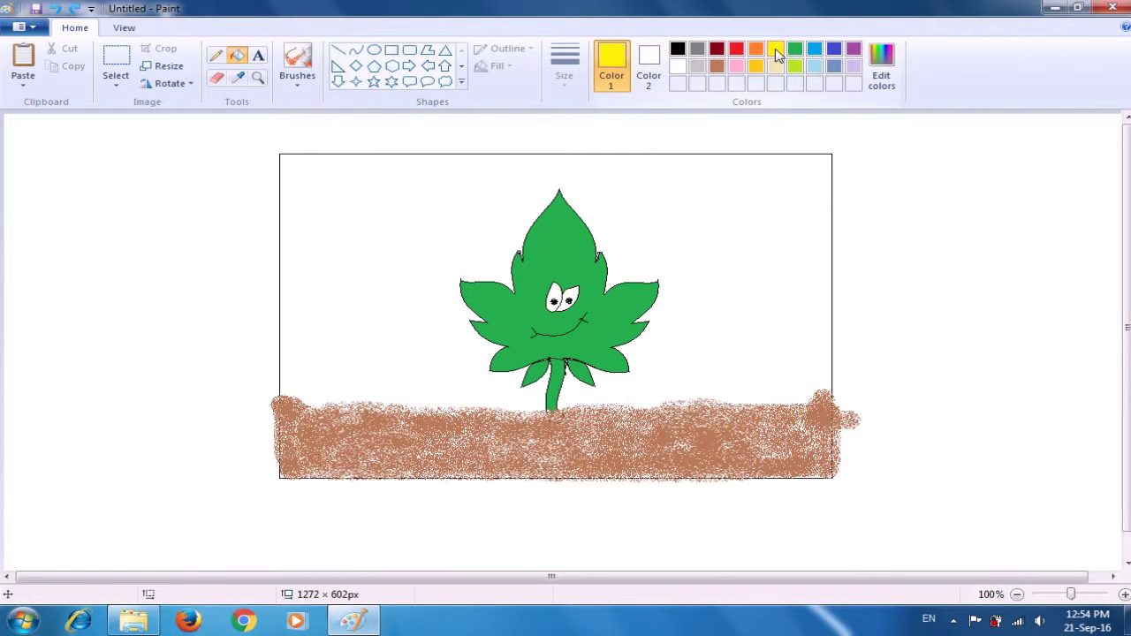
click(555, 297)
click(573, 299)
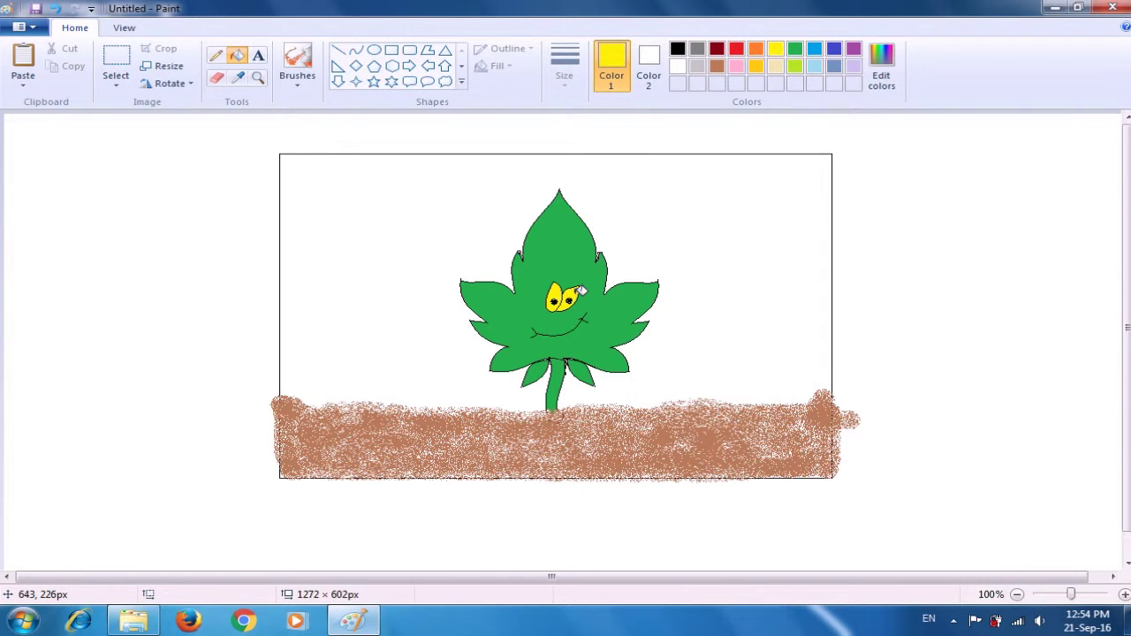
Spray a small green plant at the soil's left end with the airbrush, using the thickest size for the stem and the thinnest for the leaves.
click(795, 51)
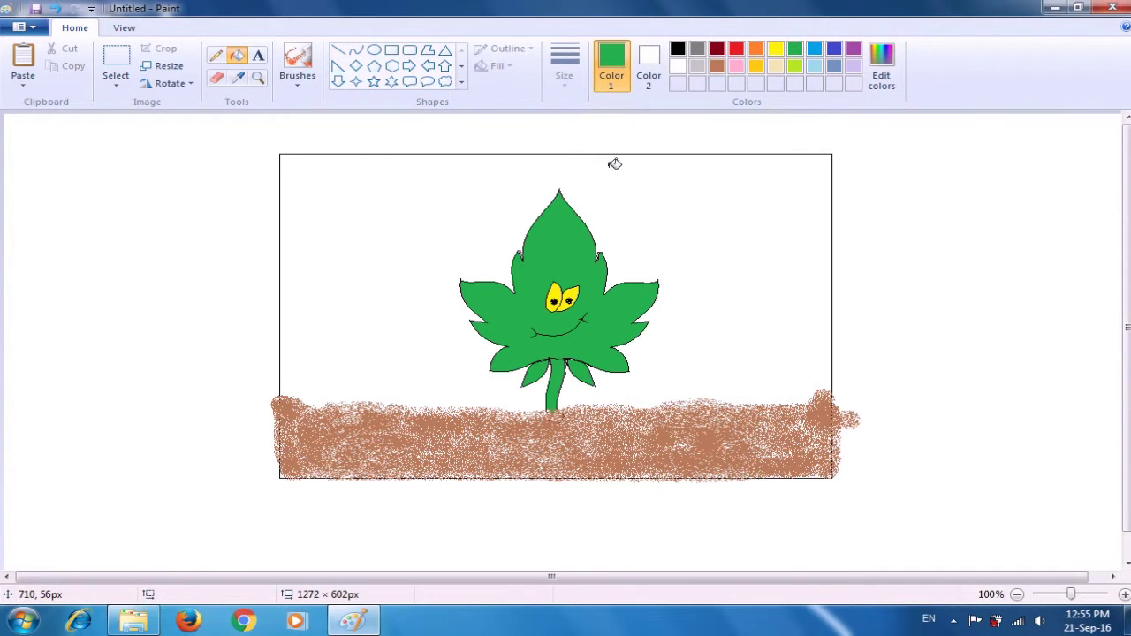
click(298, 88)
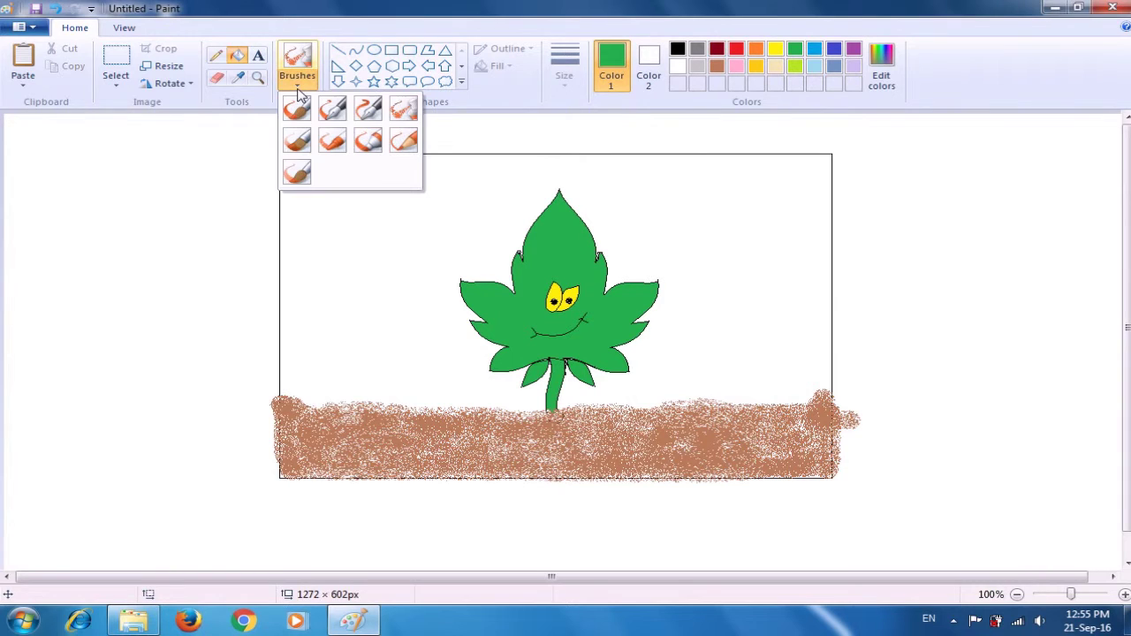
click(403, 109)
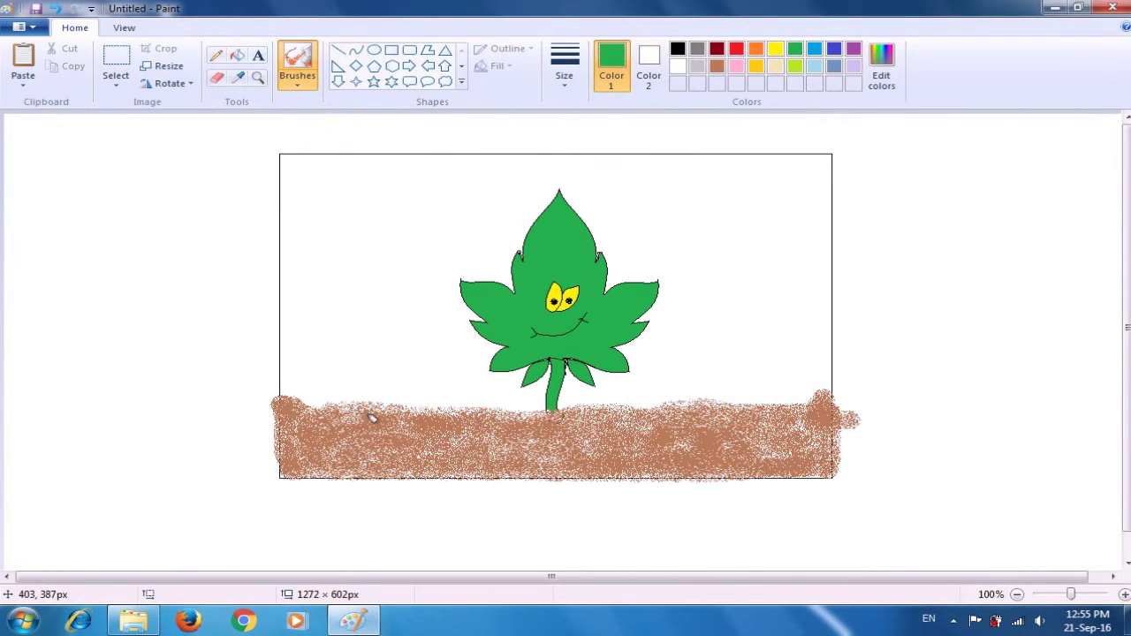
drag(363, 422, 378, 380)
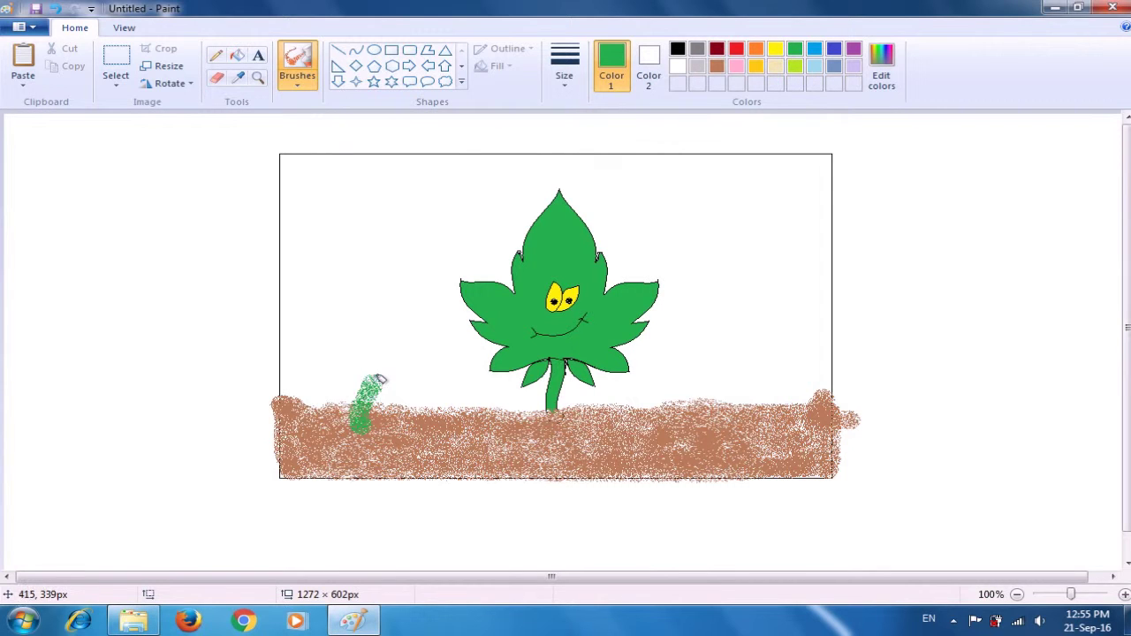
click(567, 93)
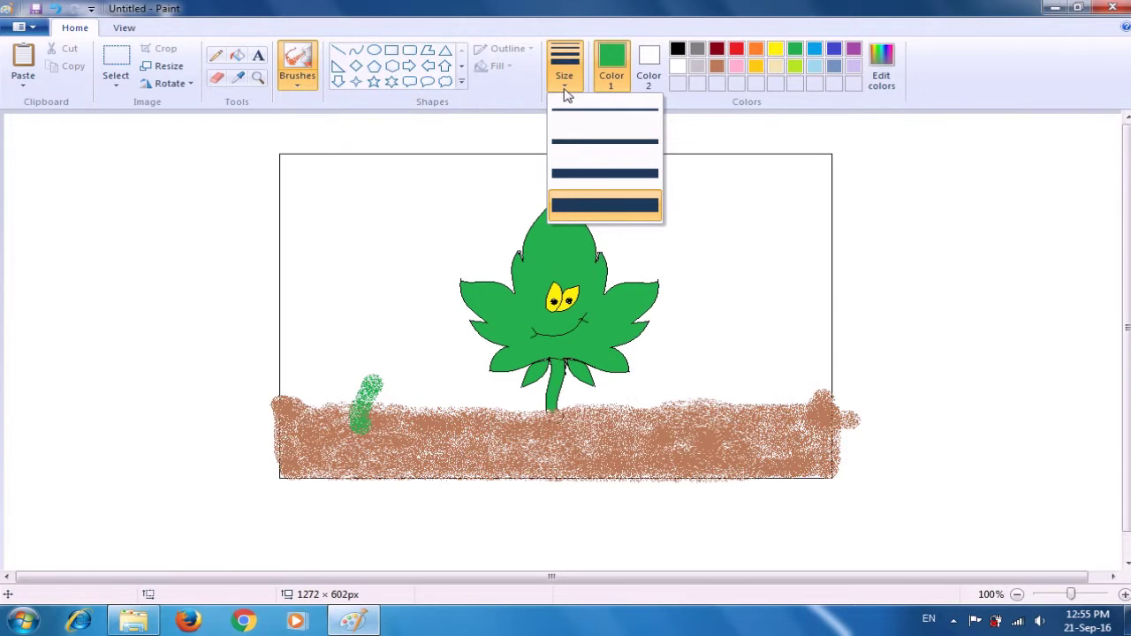
click(604, 111)
mouse_move(355, 419)
mouse_down()
mouse_move(364, 422)
mouse_move(350, 388)
mouse_move(325, 371)
mouse_move(338, 374)
mouse_move(353, 396)
mouse_move(311, 372)
mouse_move(302, 396)
mouse_move(316, 385)
mouse_up()
mouse_move(325, 372)
mouse_down()
mouse_move(372, 370)
mouse_move(379, 352)
mouse_move(381, 367)
mouse_move(400, 366)
mouse_move(367, 378)
mouse_up()
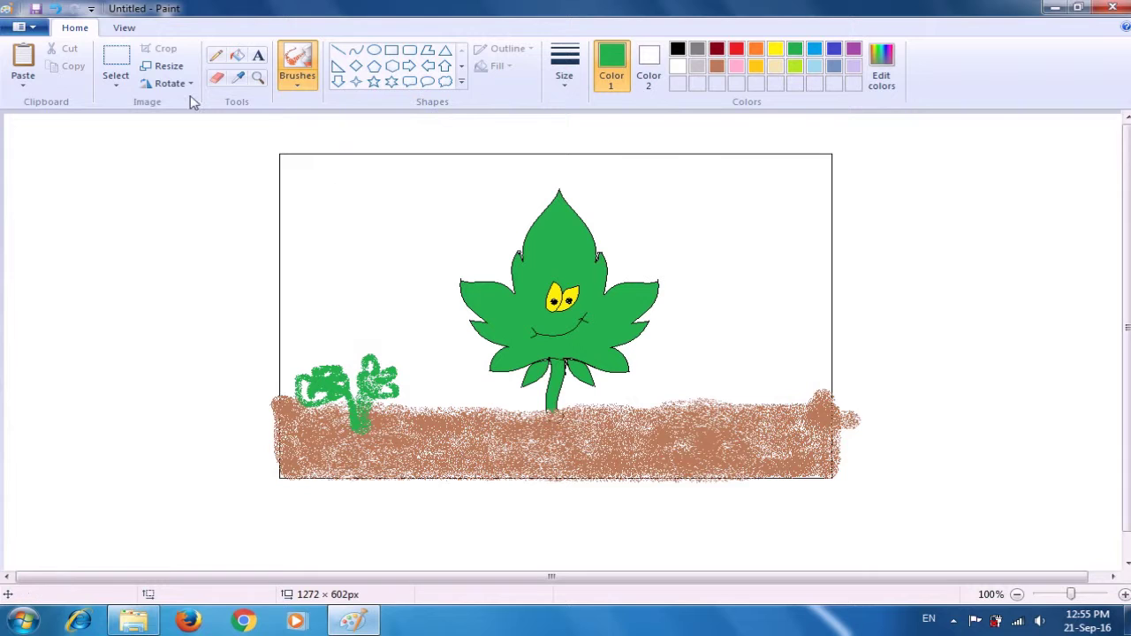
Copy the small plant with a 141 × 118 px selection, shrink the copy to 93 × 57 px, and place it on the soil left of the stem.
click(115, 55)
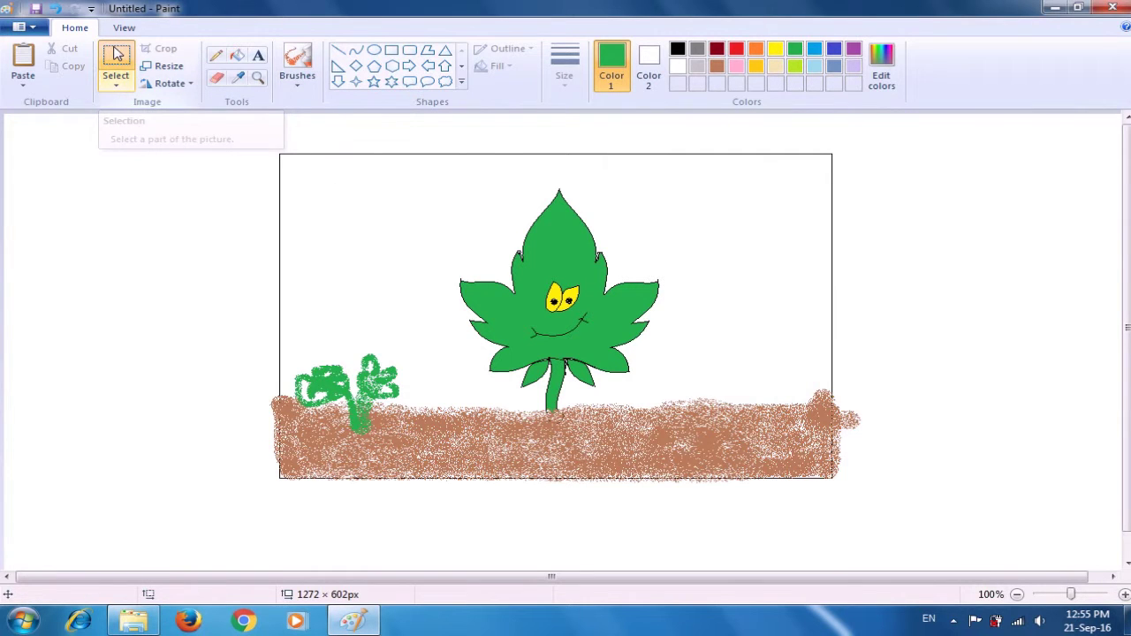
drag(289, 345, 414, 437)
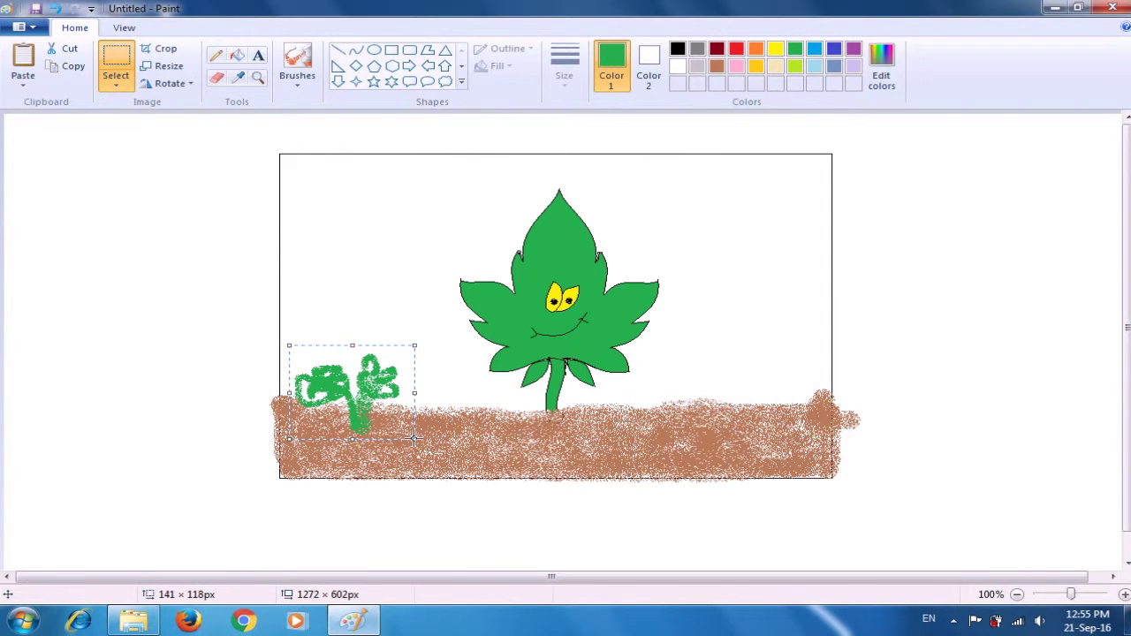
key(ctrl+c)
key(ctrl+v)
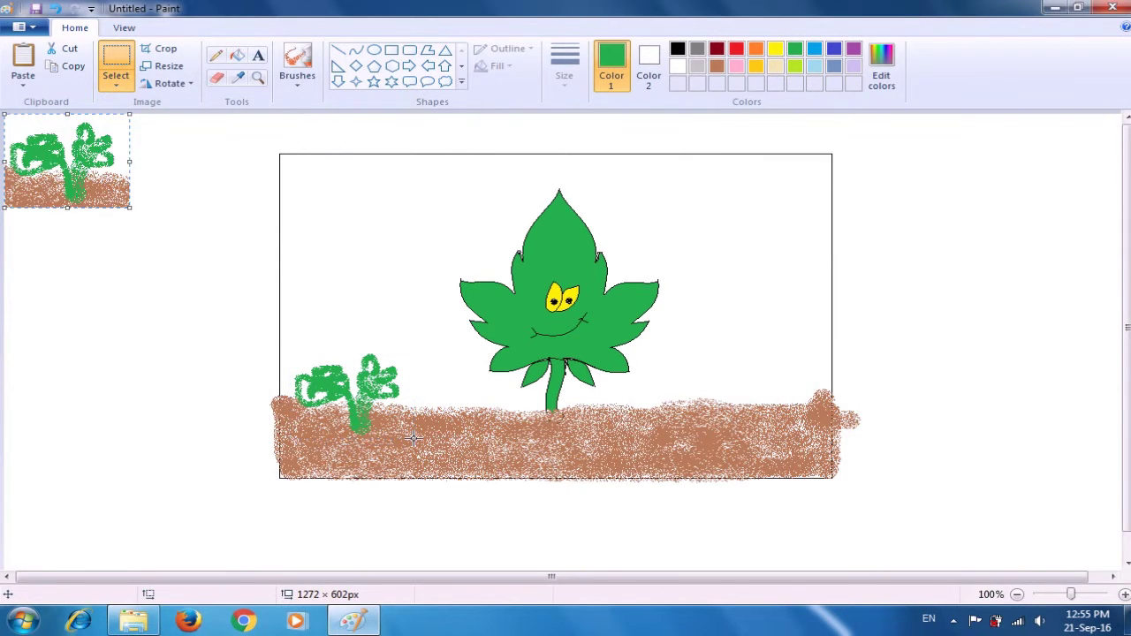
drag(143, 198, 467, 422)
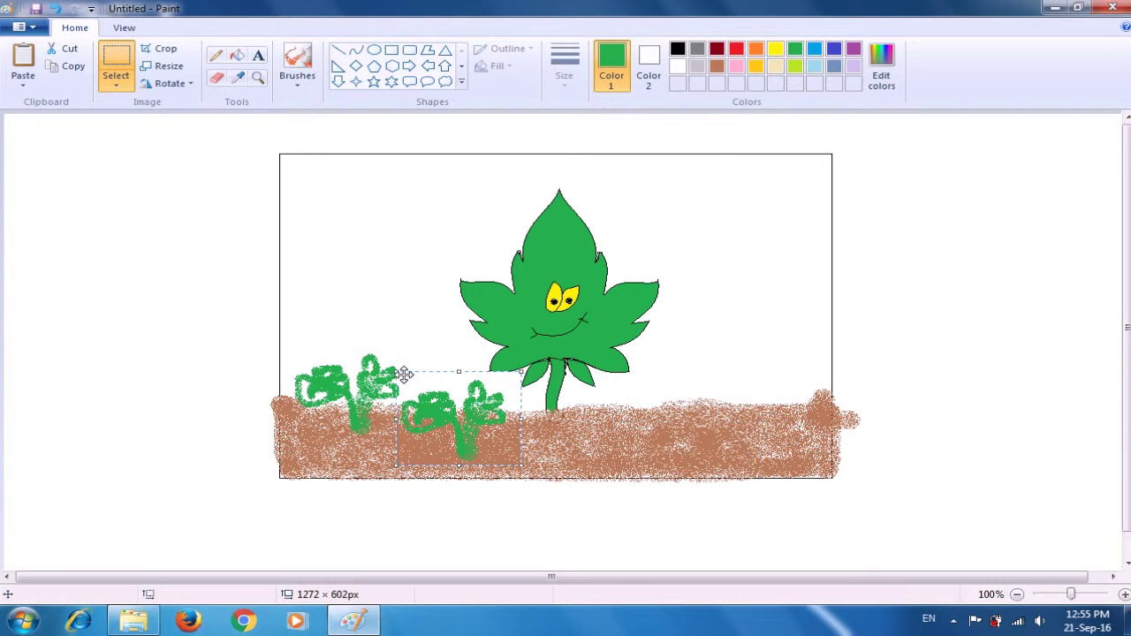
drag(397, 373, 439, 414)
drag(481, 449, 458, 448)
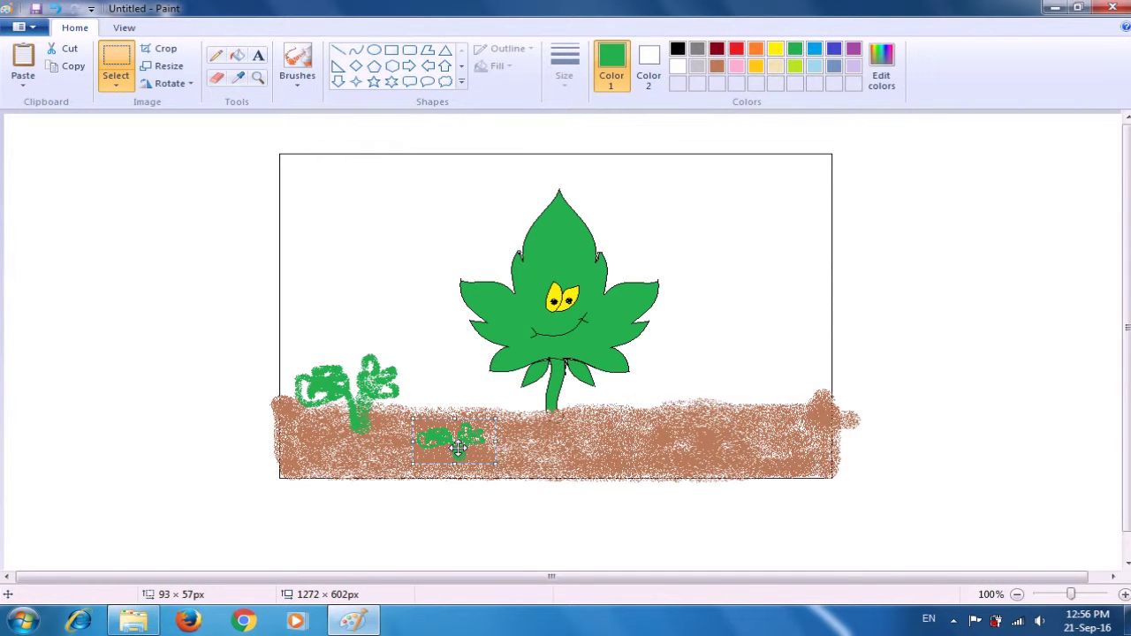
Paste another plant copy, shrink it to 60 × 45 px, and place it in the soil's lower left corner.
key(ctrl+v)
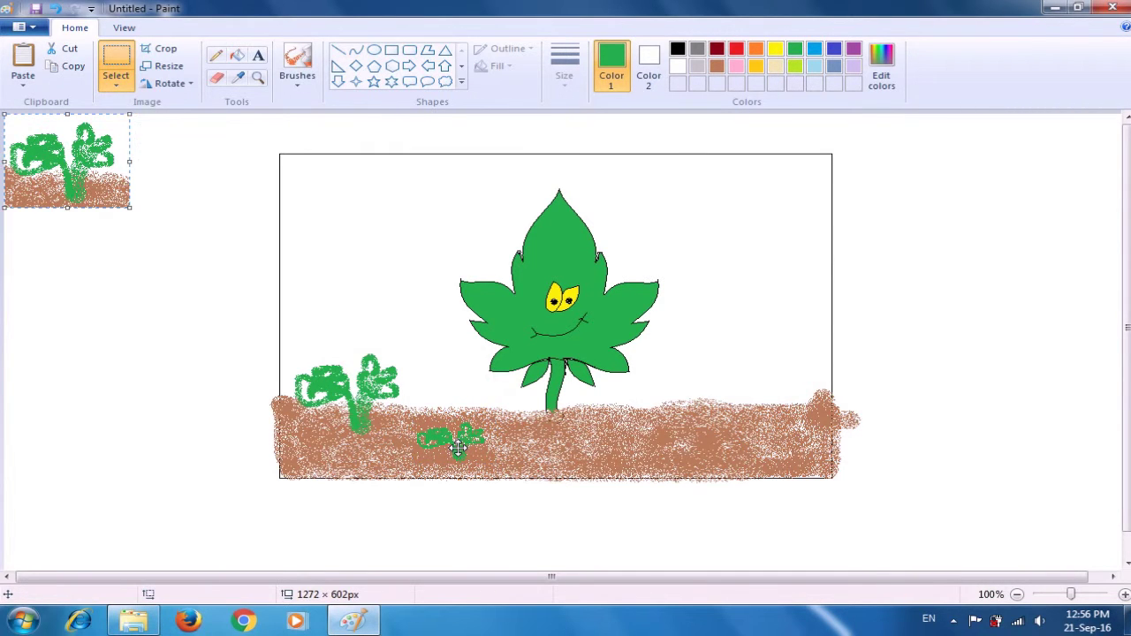
drag(94, 193, 311, 428)
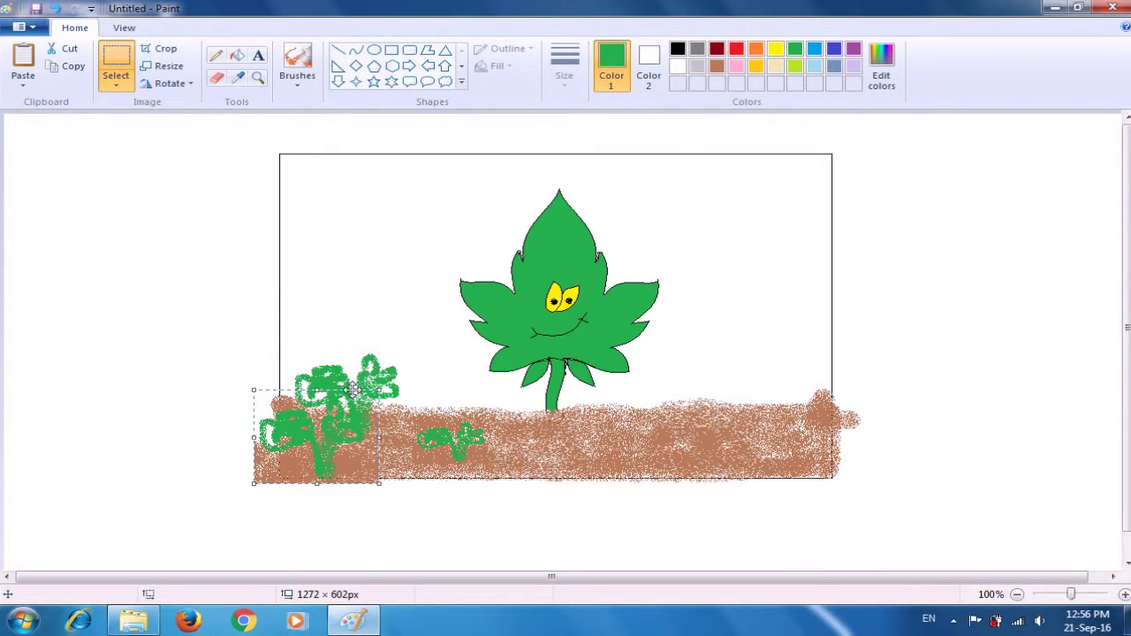
drag(377, 388, 326, 453)
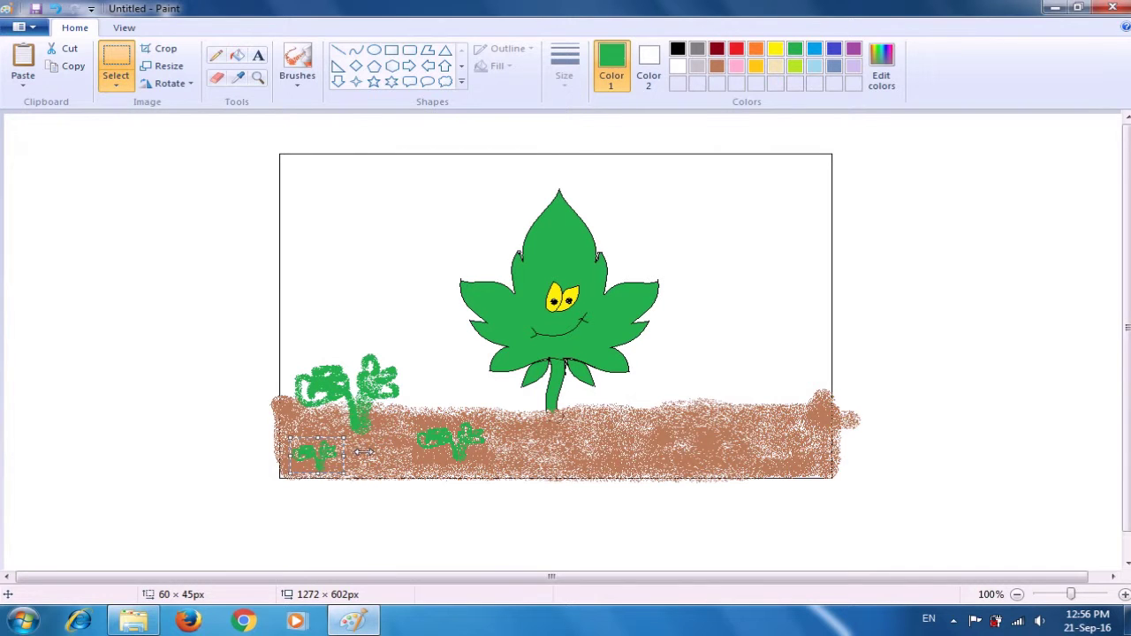
Paste another plant copy, shrink it to 101 × 61 px, and place it at the soil's upper edge just right of the stem.
key(ctrl+v)
drag(127, 189, 699, 424)
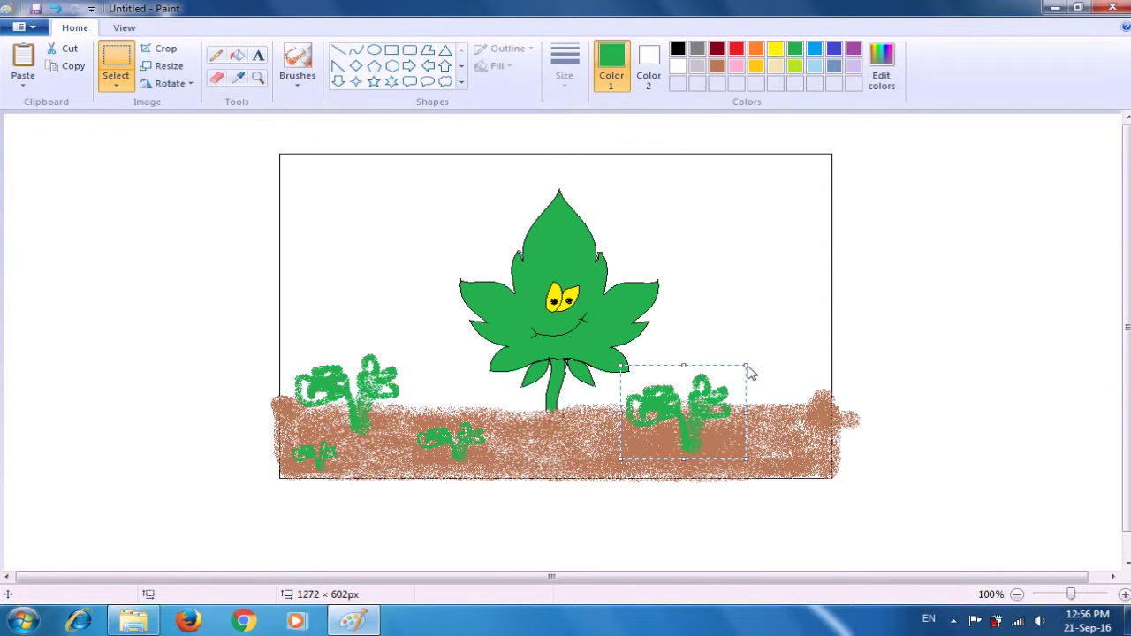
drag(747, 362, 614, 411)
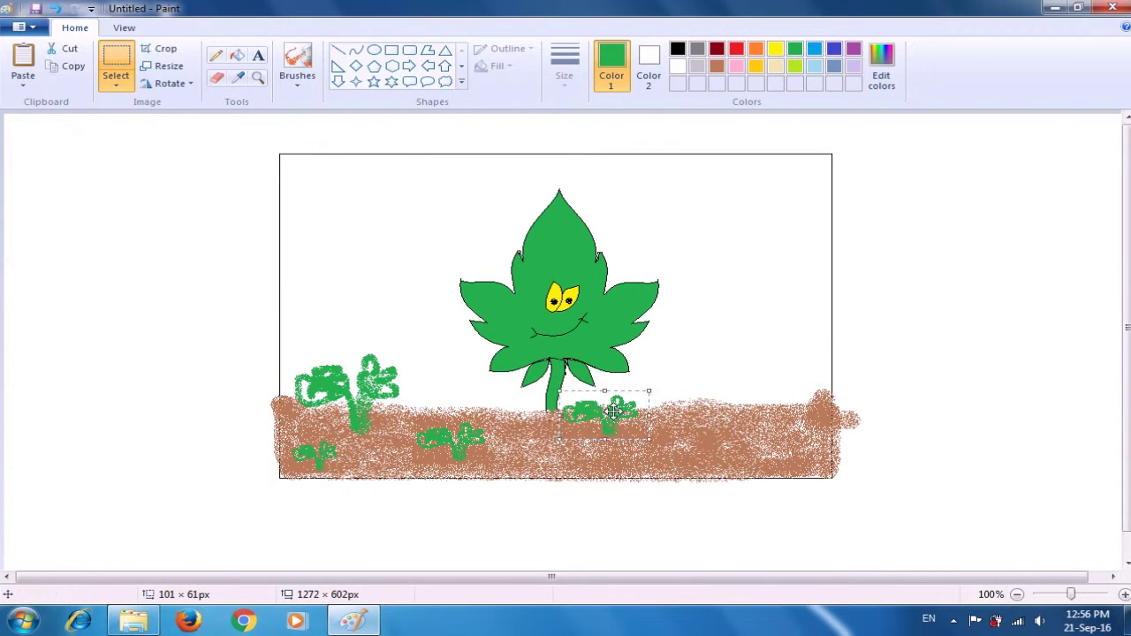
Paste another plant copy, shrink it to 60 × 51 px, and place it in the soil's lower right corner.
key(ctrl+v)
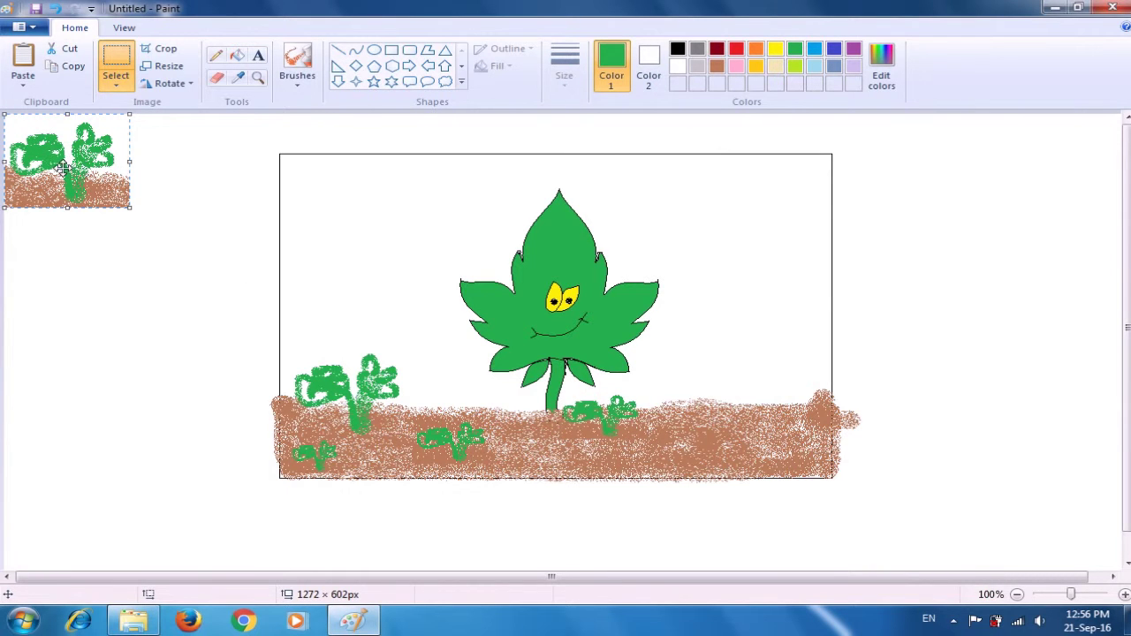
drag(63, 168, 803, 462)
key(ctrl+z)
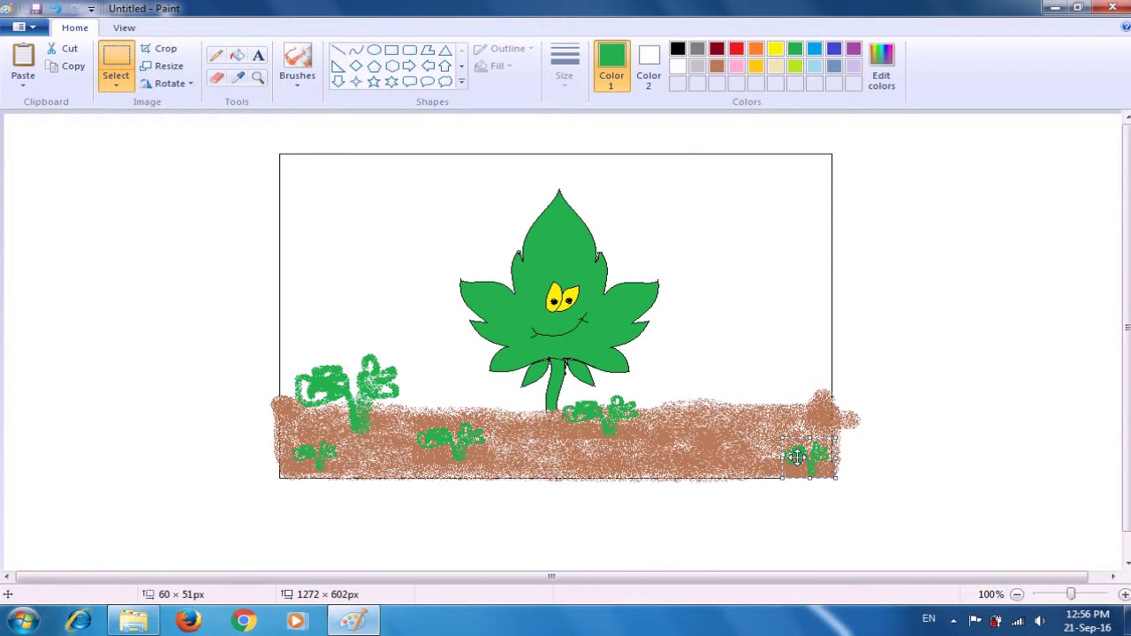
Paste another plant copy, shrink it to 72 × 53 px, and place it on the soil between the two plants right of the stem.
key(ctrl+v)
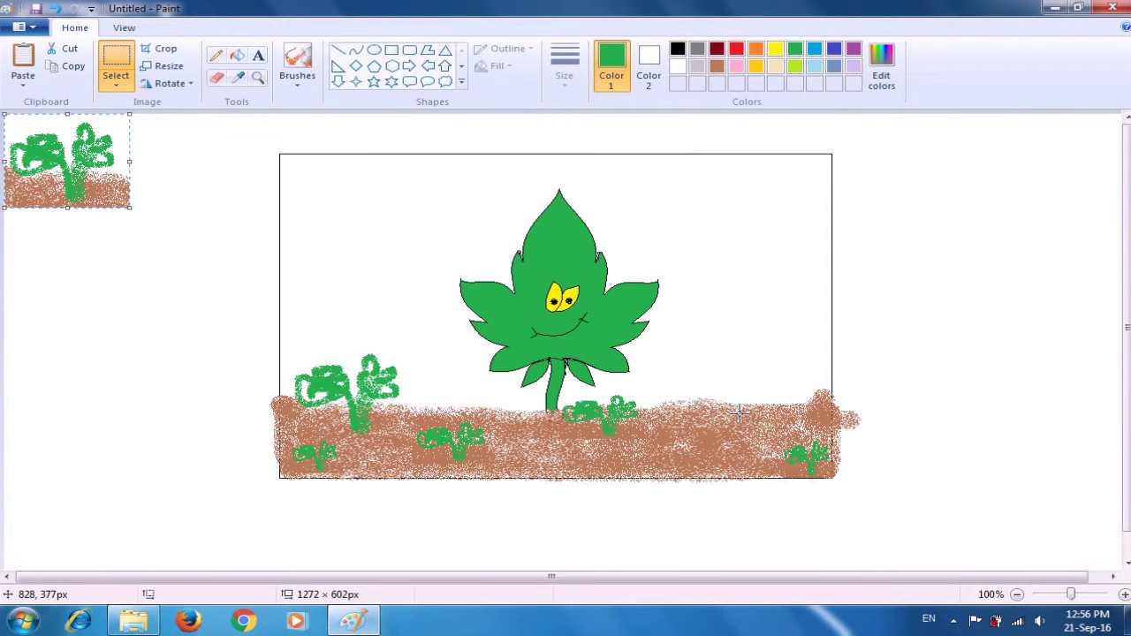
drag(78, 181, 669, 422)
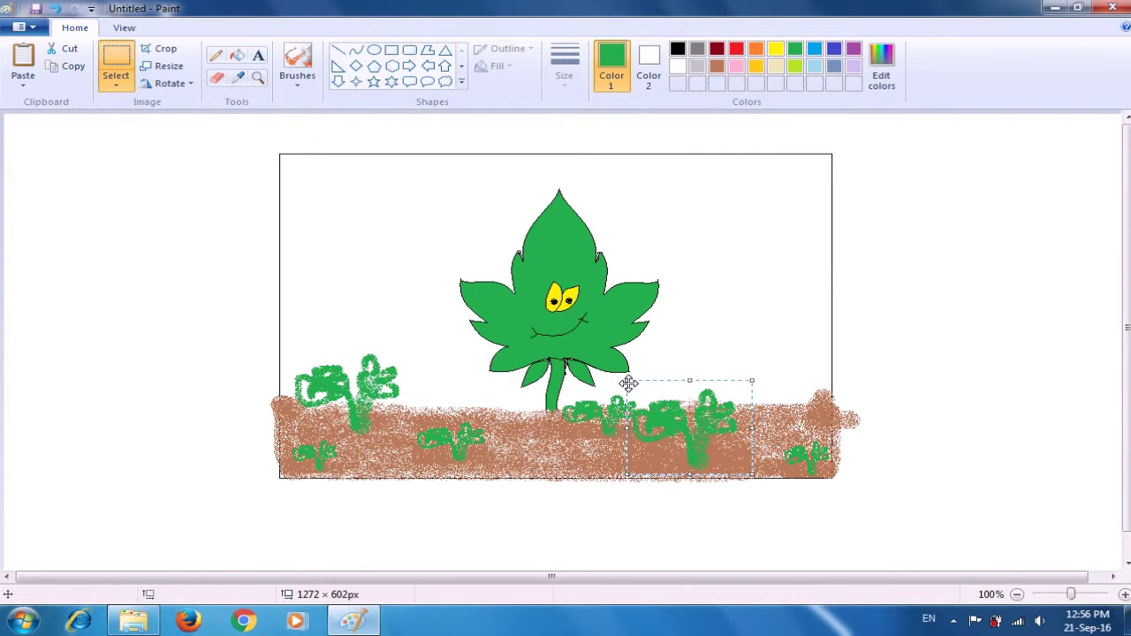
drag(627, 379, 686, 432)
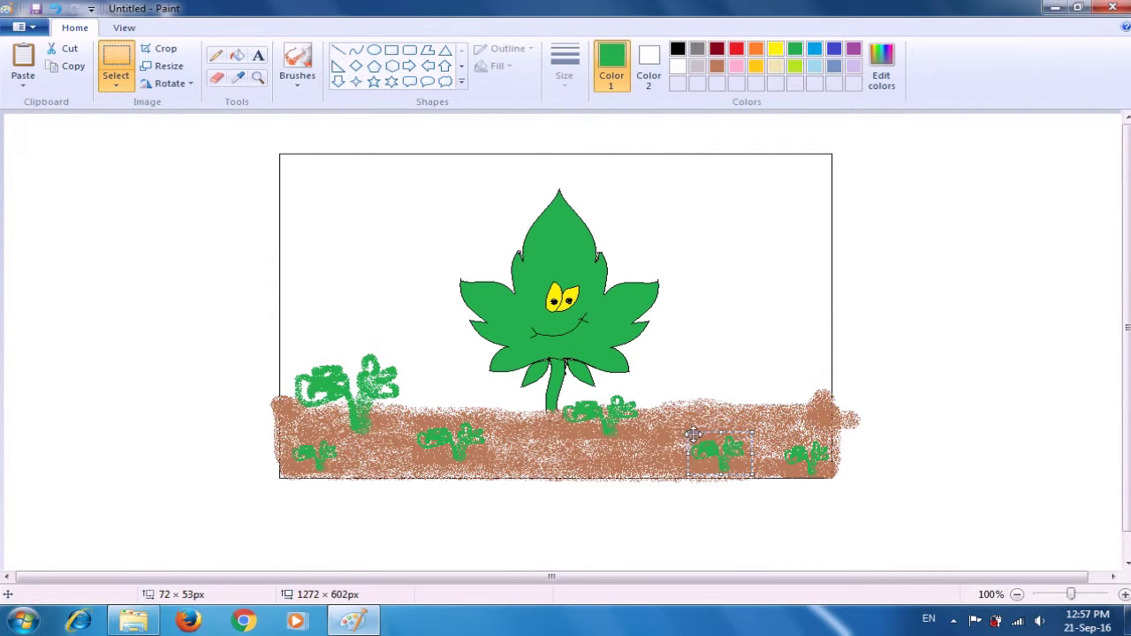
click(721, 443)
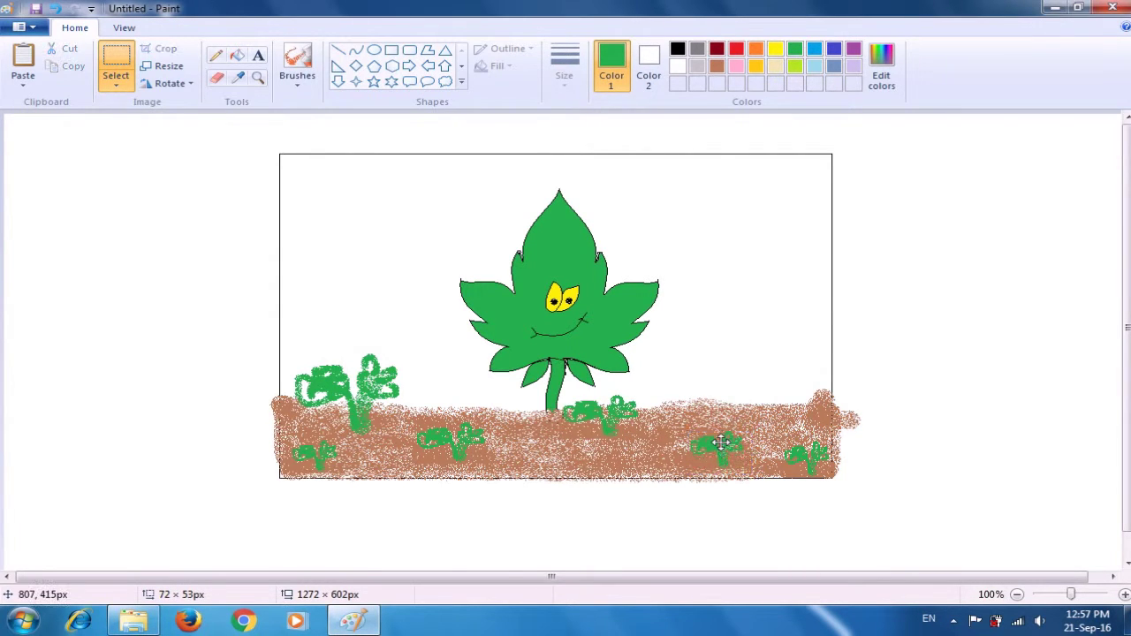
click(638, 439)
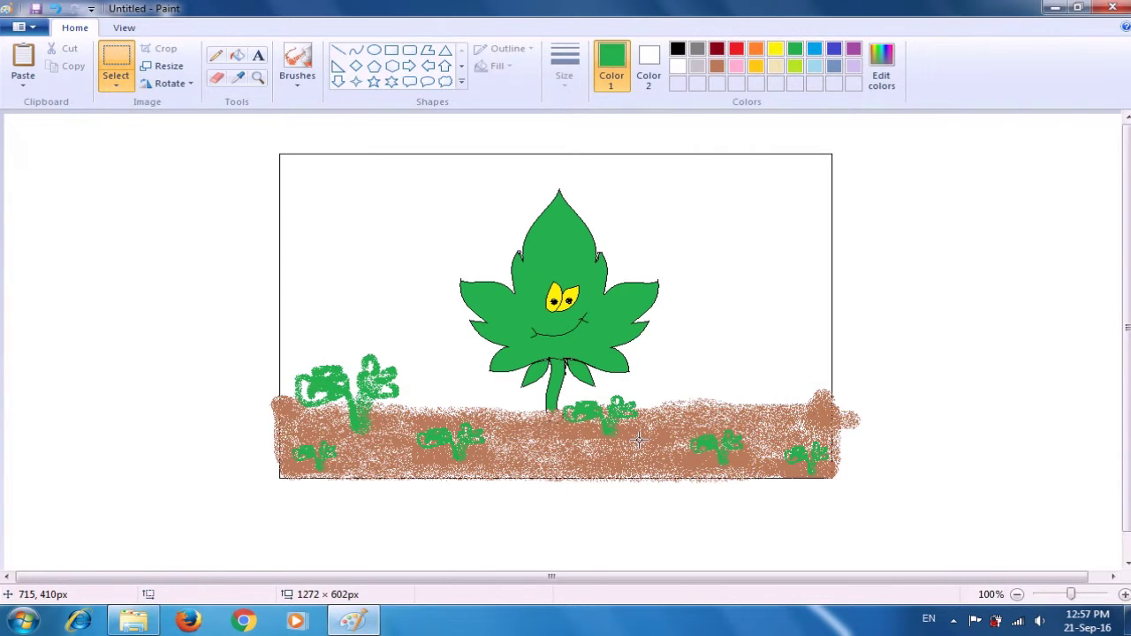
Paste another plant copy, shrink it to 90 × 43 px, and place it in the soil just below the stem.
key(ctrl+v)
drag(79, 176, 493, 389)
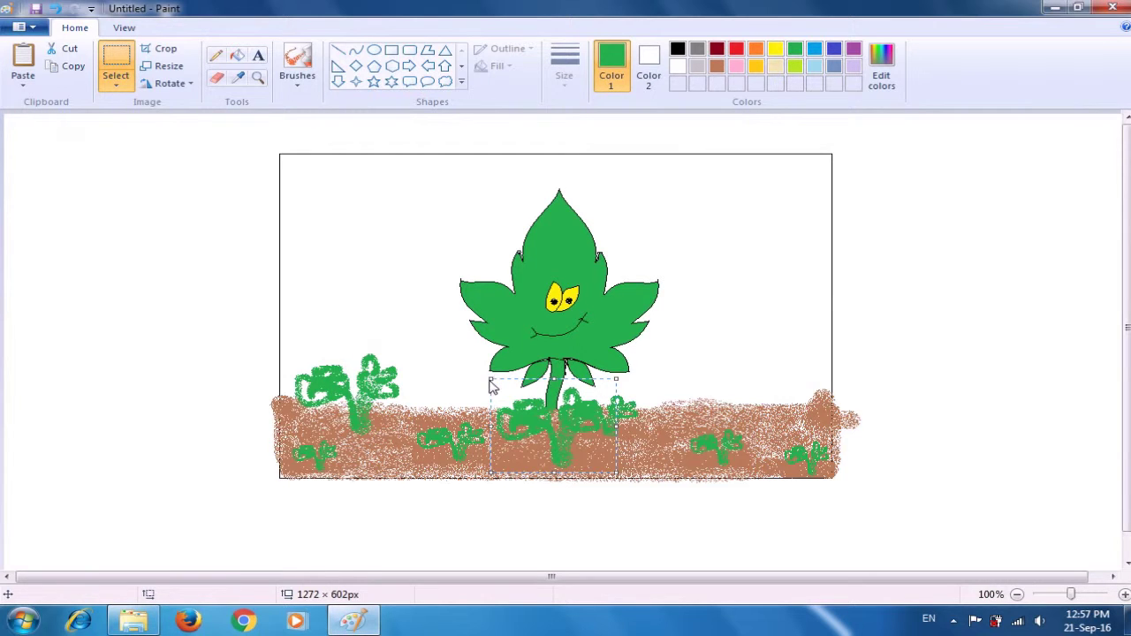
drag(531, 433, 550, 450)
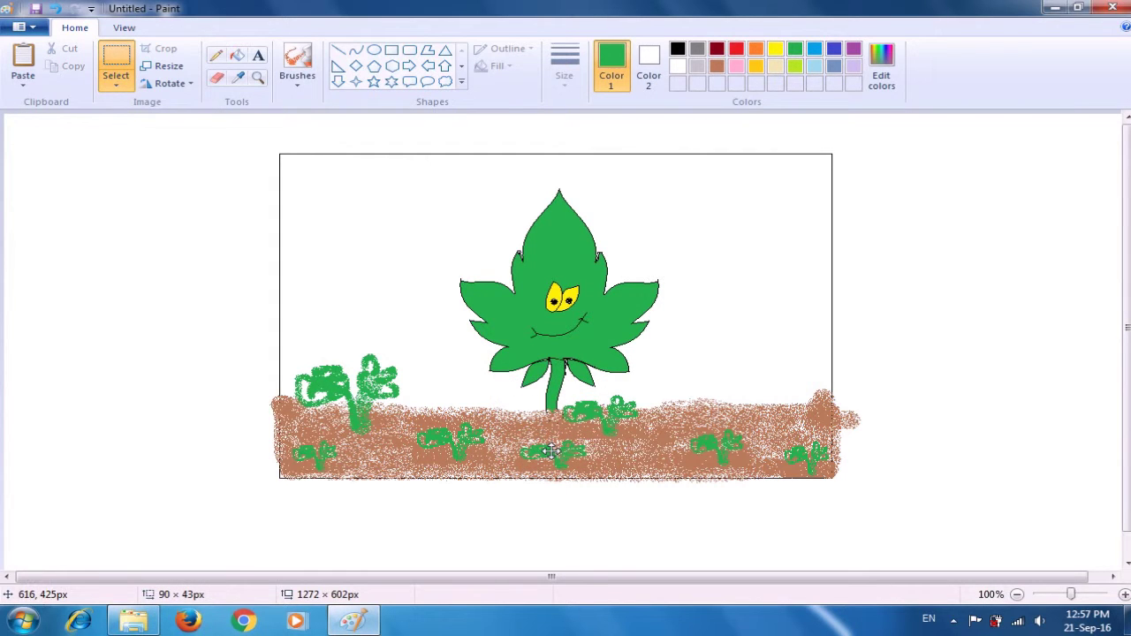
click(720, 372)
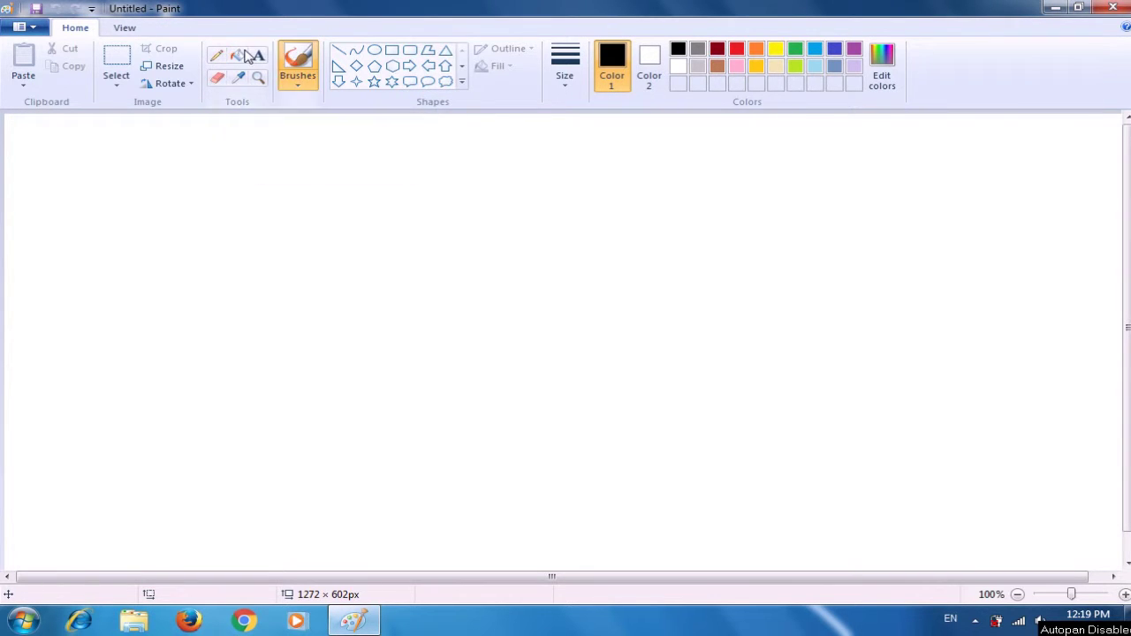
Fill the entire blank canvas with solid indigo blue.
click(238, 59)
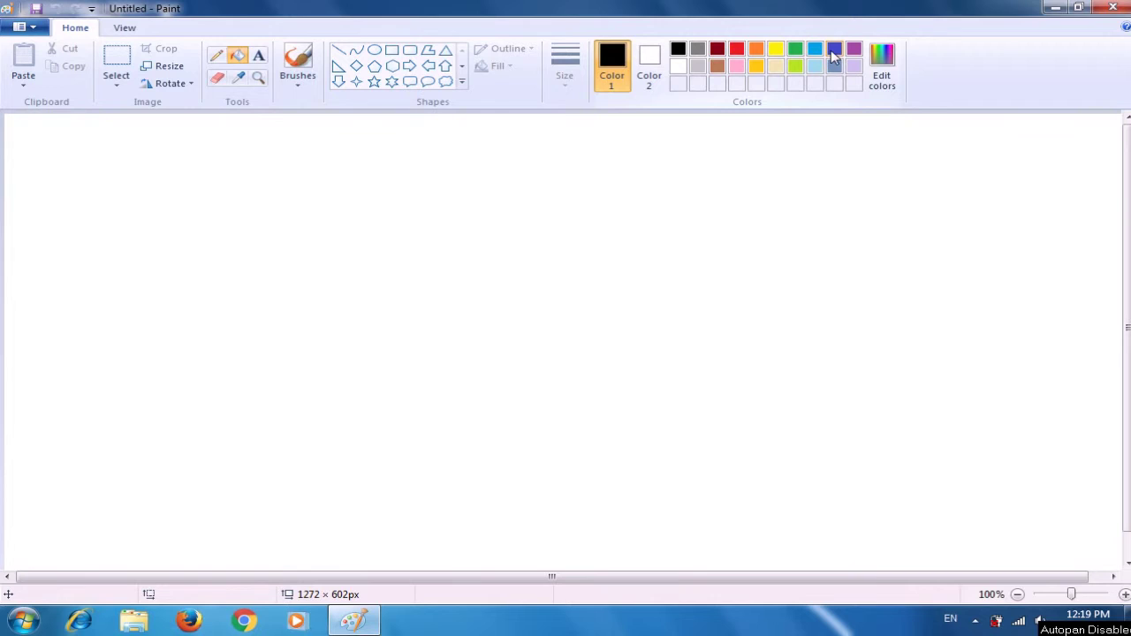
click(834, 49)
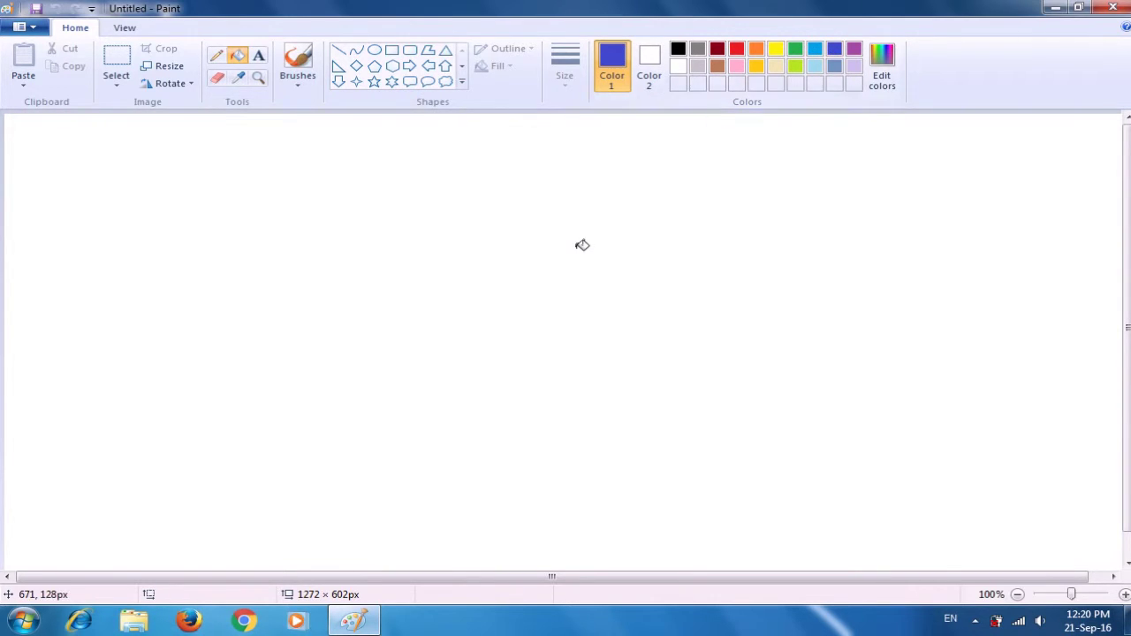
click(553, 298)
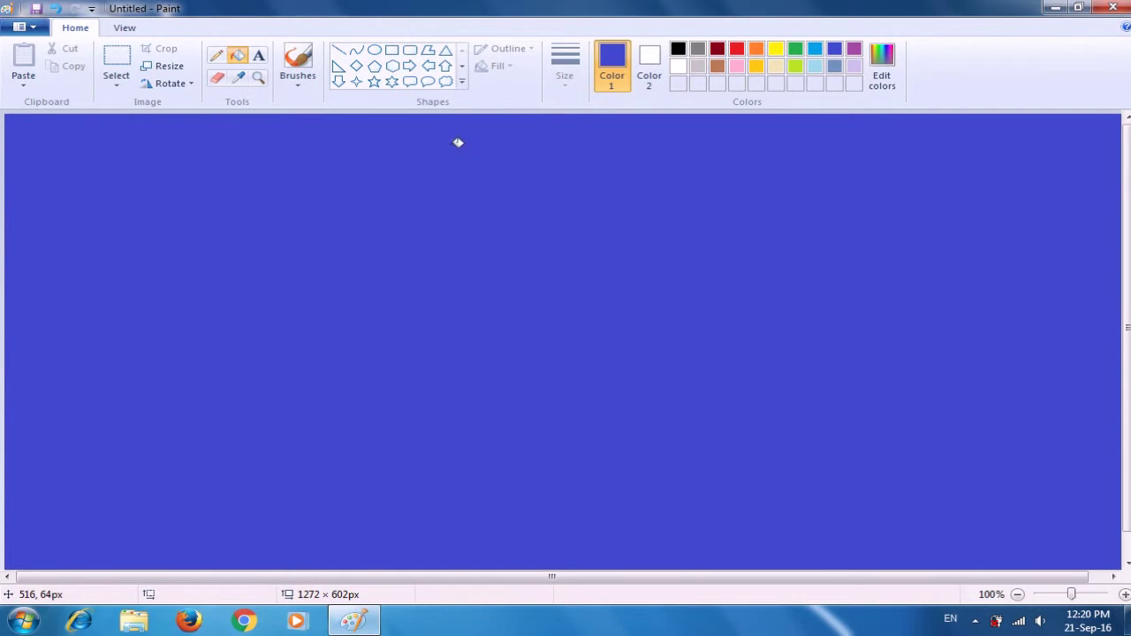
Draw a white ellipse outline about 130 × 101 px slightly above and left of the canvas centre.
click(375, 53)
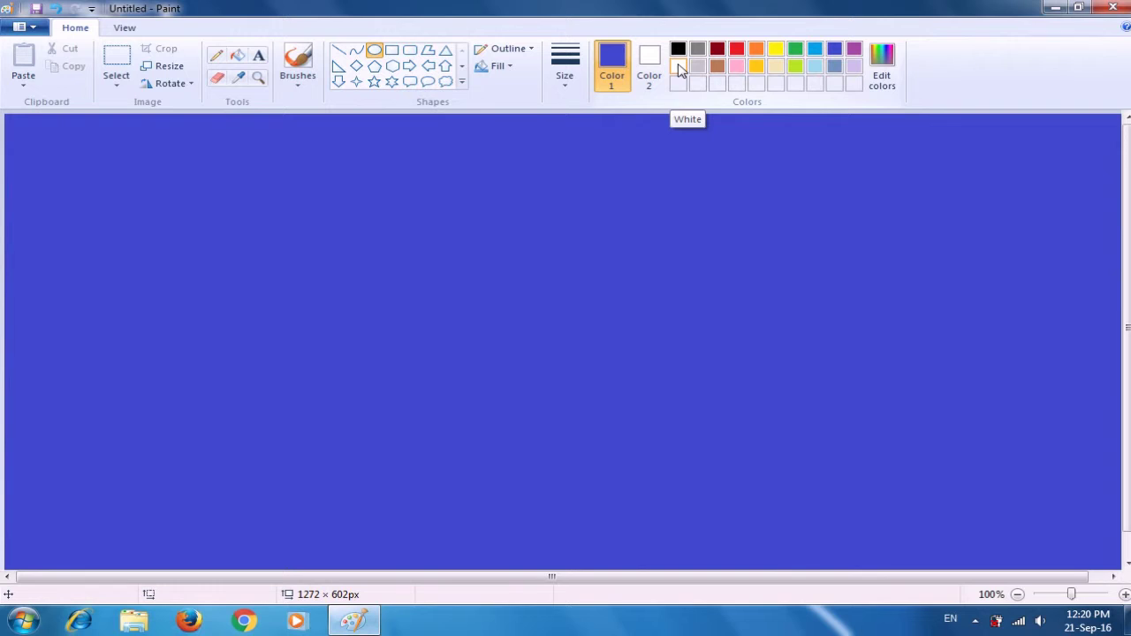
click(679, 67)
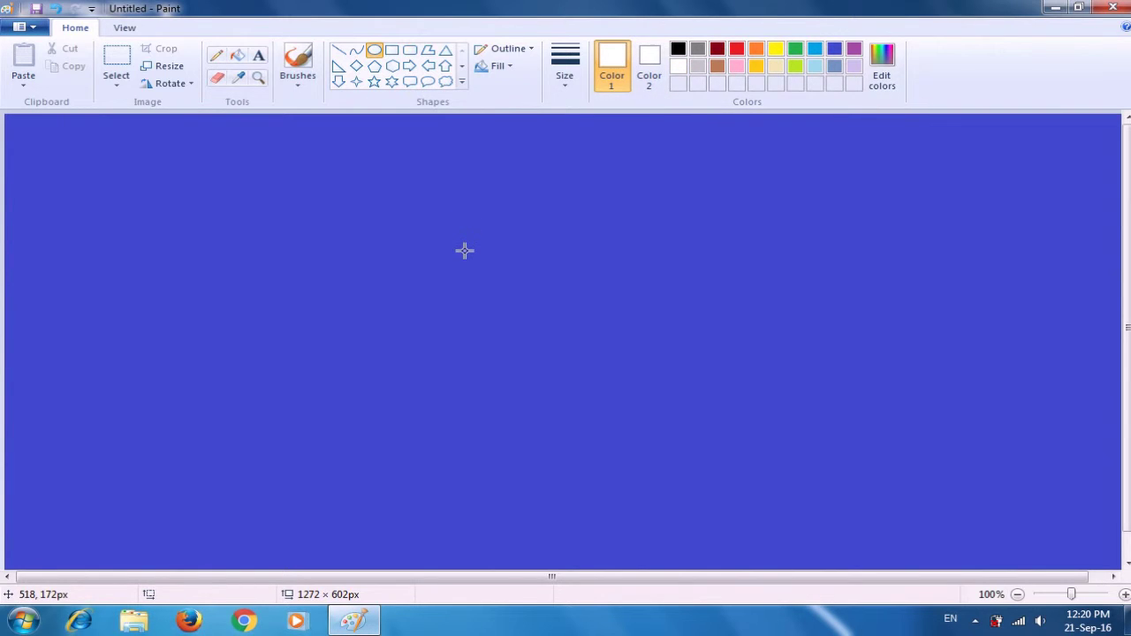
drag(464, 251, 579, 329)
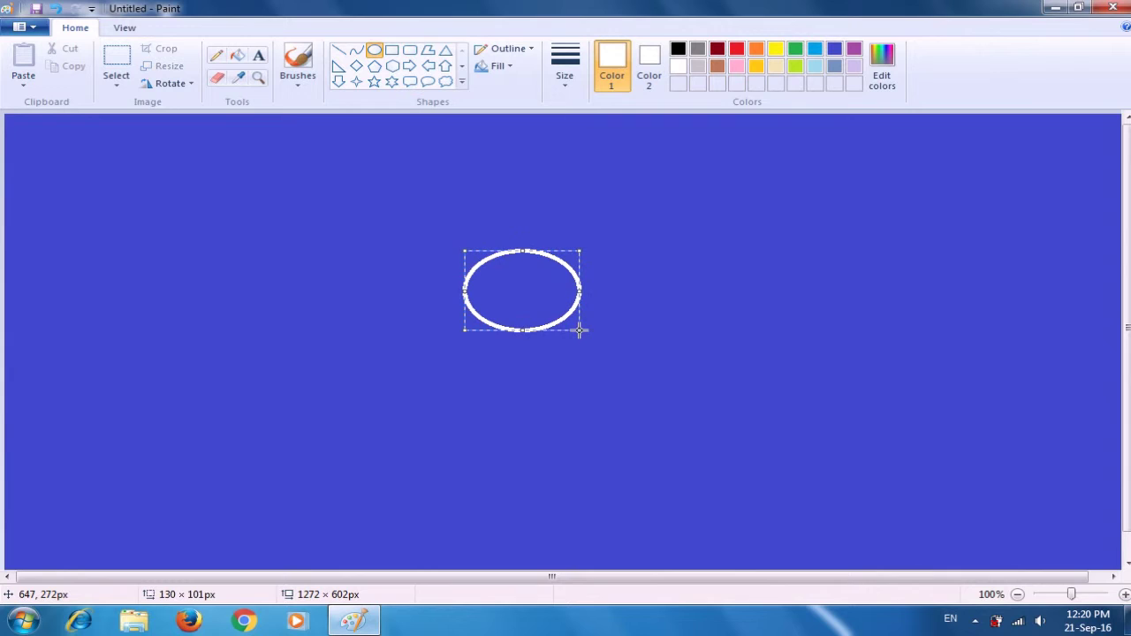
click(640, 313)
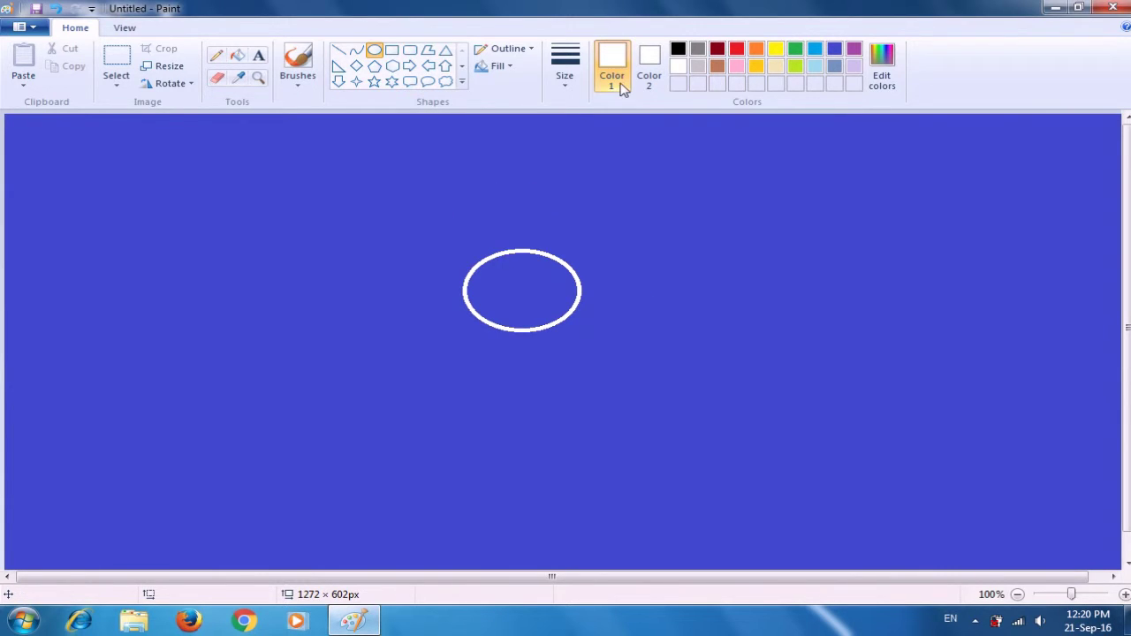
Set Color 2 to the background's indigo blue and delete the ellipse's upper half with a selection about 195 × 80 px.
click(650, 60)
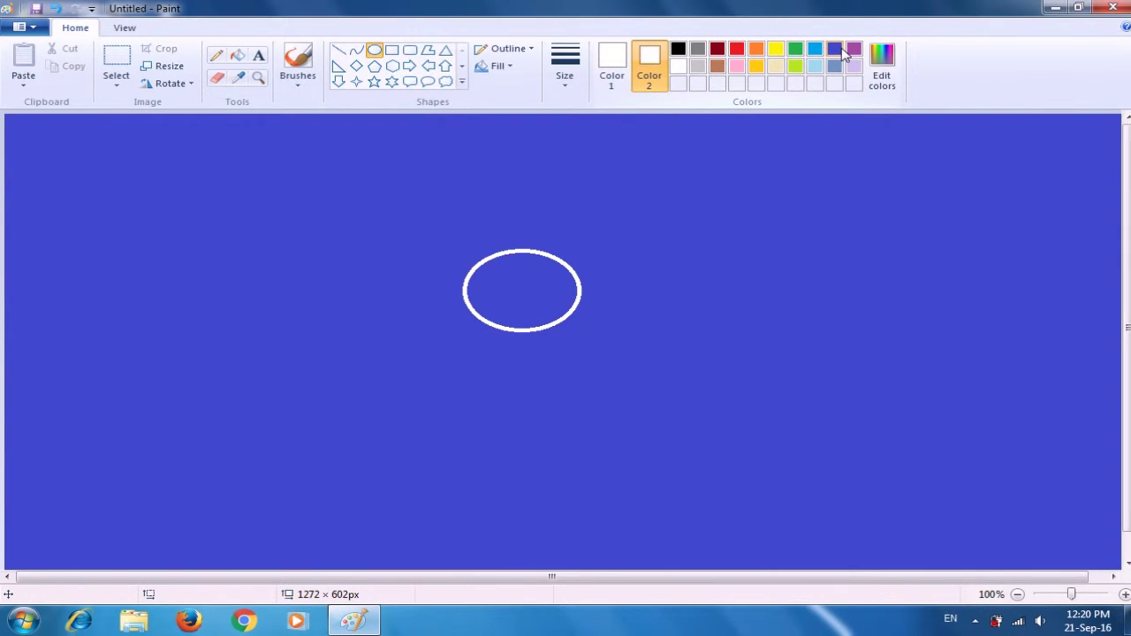
click(841, 51)
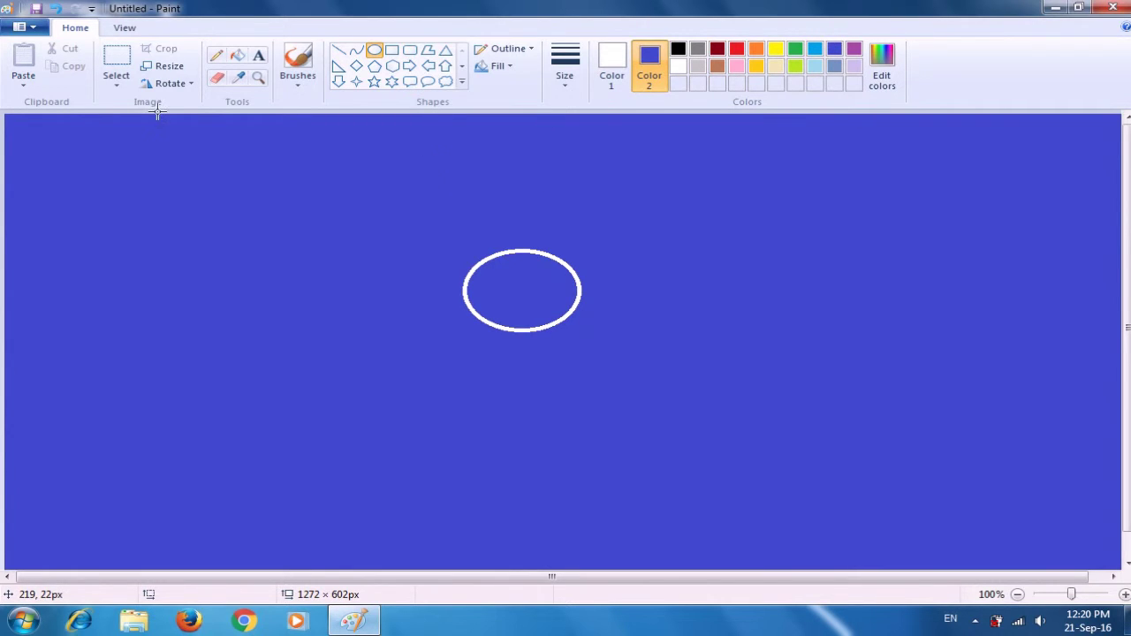
click(115, 62)
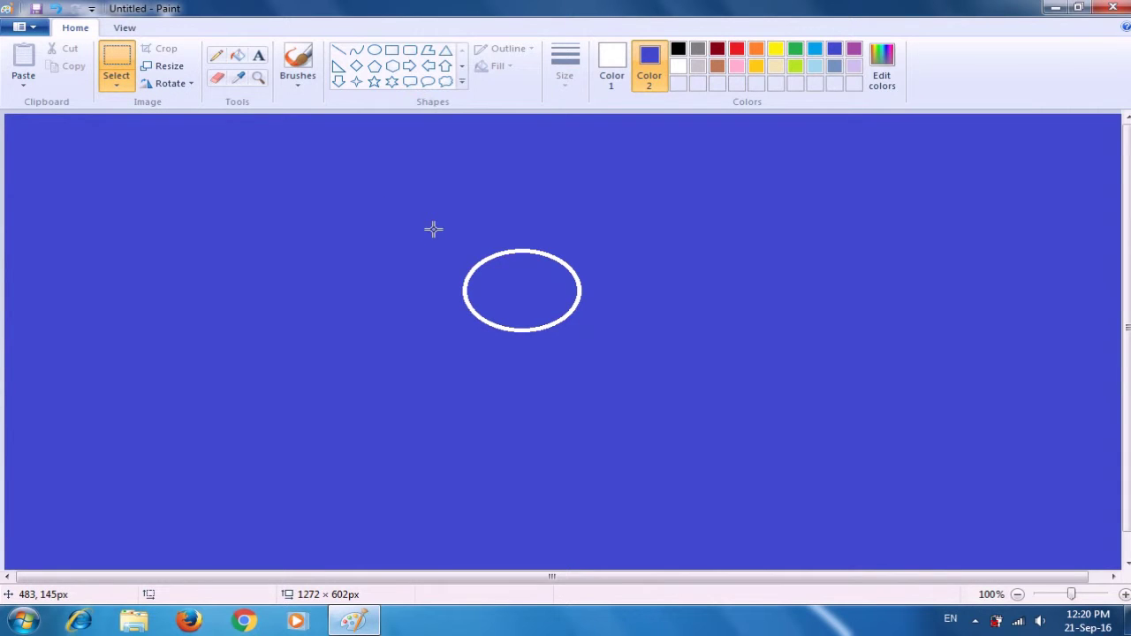
drag(432, 229, 606, 292)
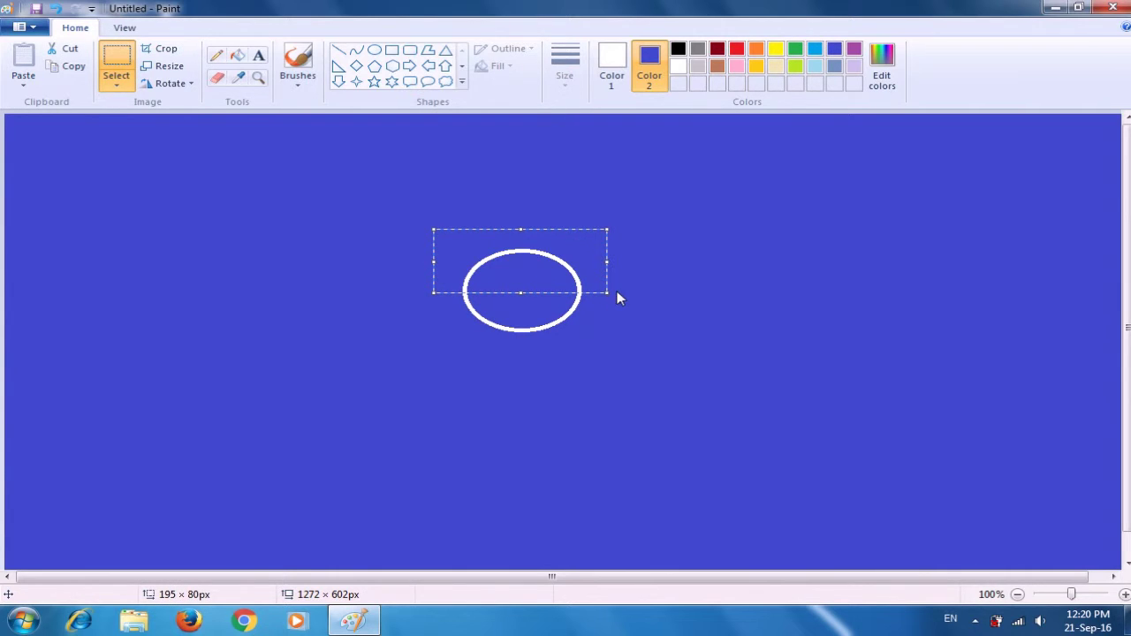
key(Delete)
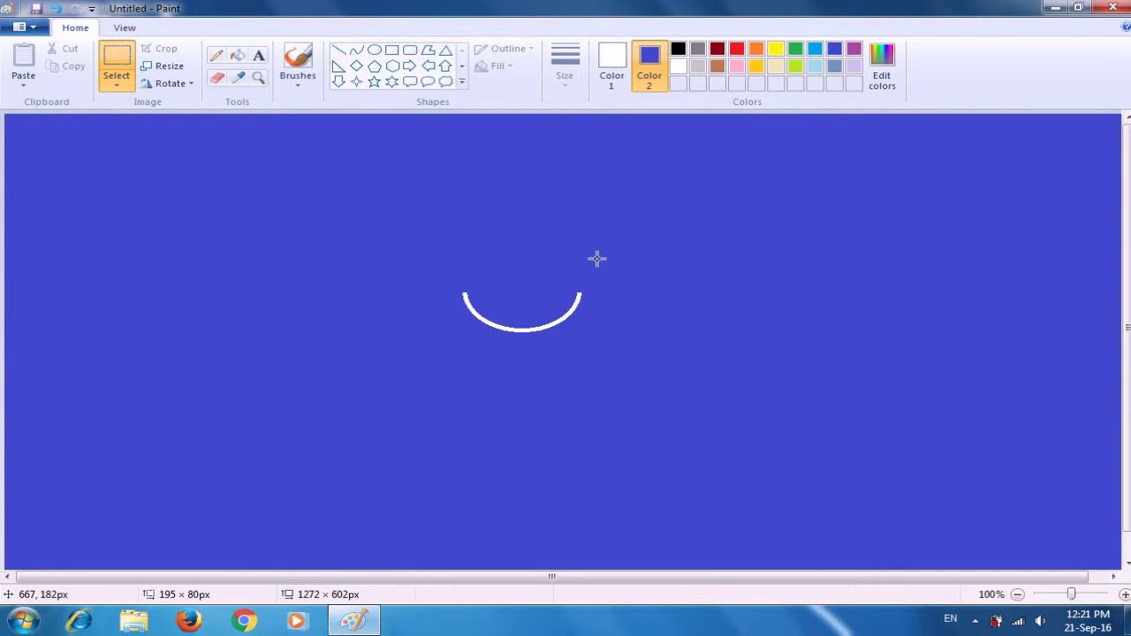
Draw a white curve about 63 × 57 px from the arc's left end to the top middle, bulging outward to the upper left.
click(356, 53)
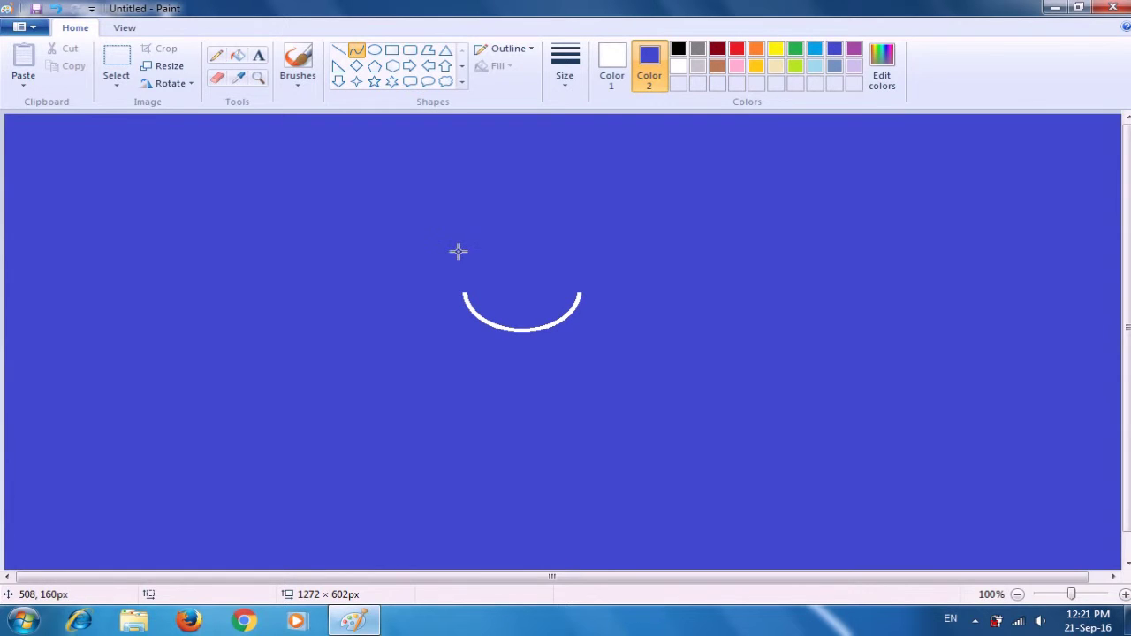
drag(464, 294, 513, 250)
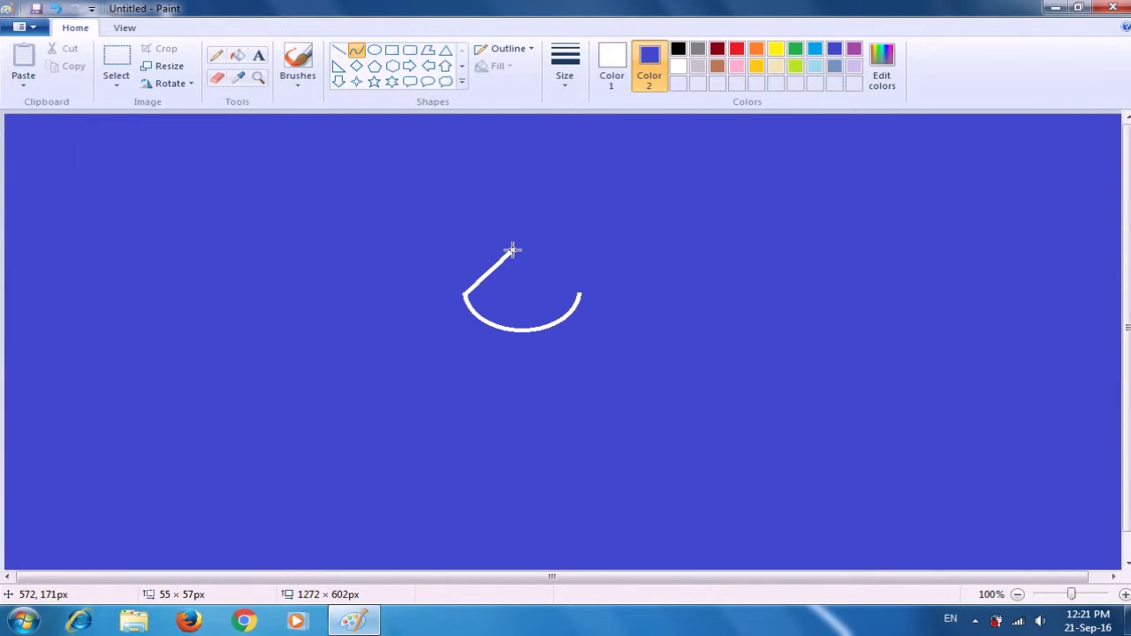
drag(472, 287, 458, 279)
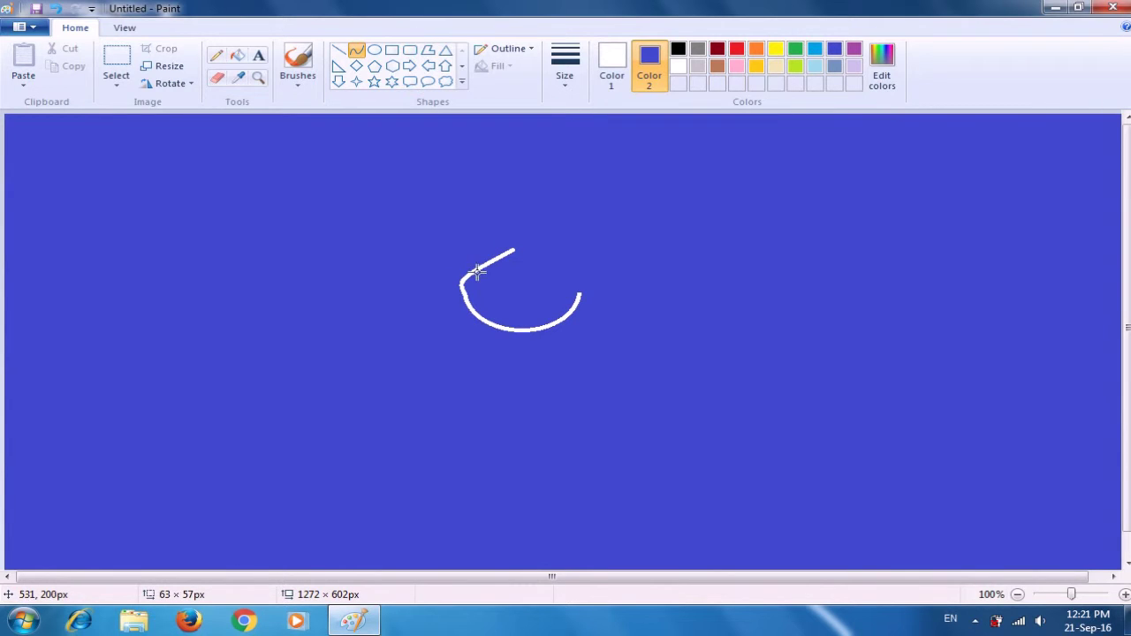
drag(488, 263, 482, 245)
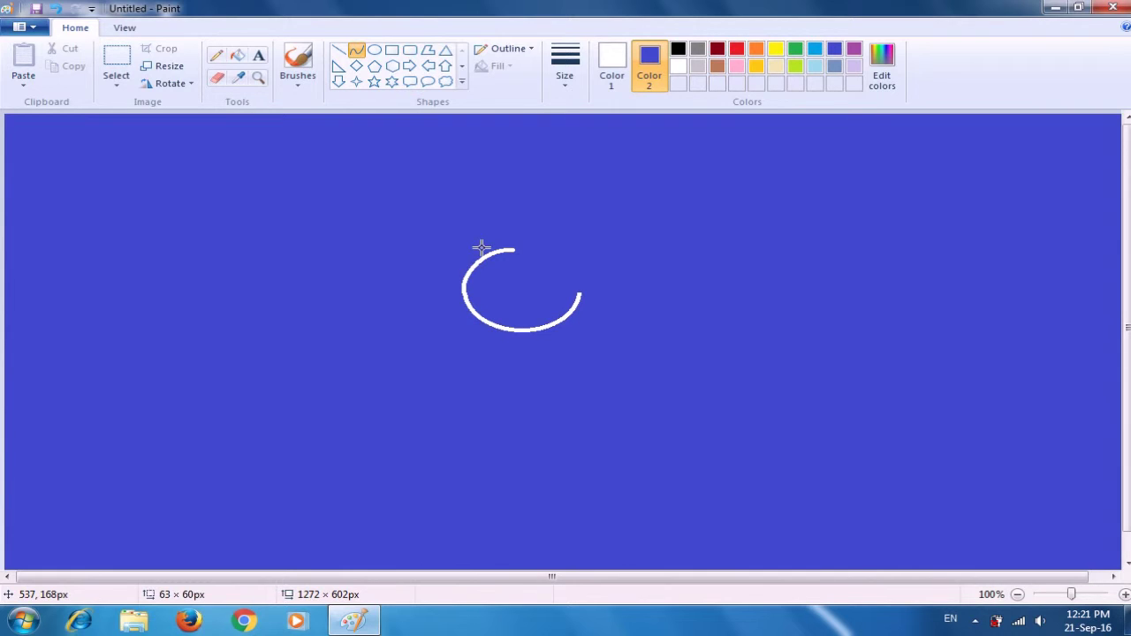
drag(481, 247, 486, 253)
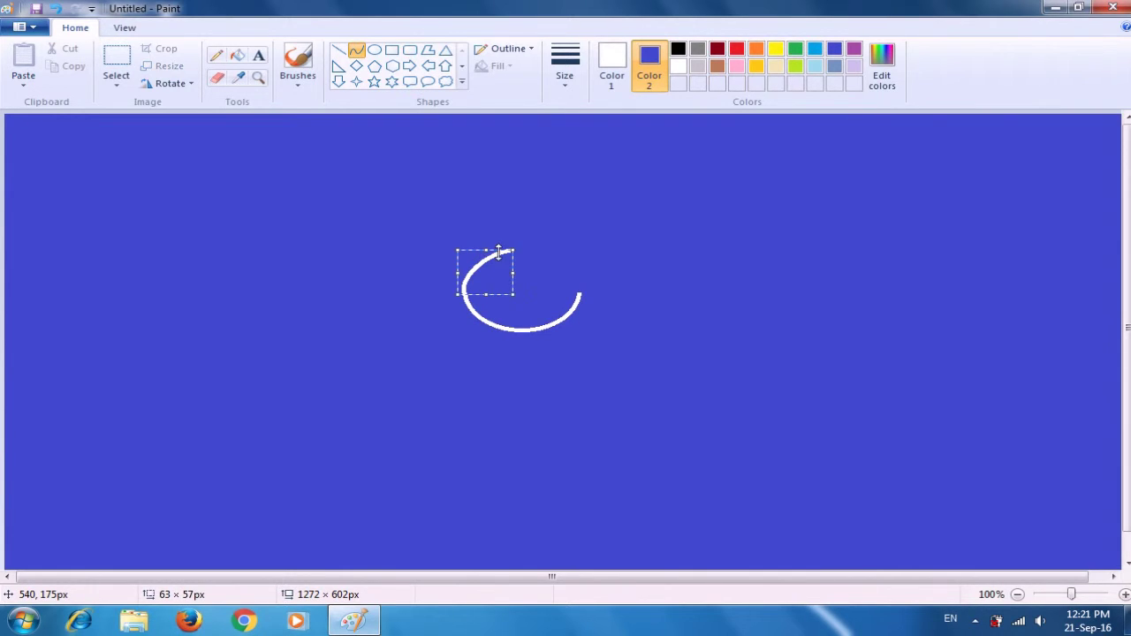
click(538, 231)
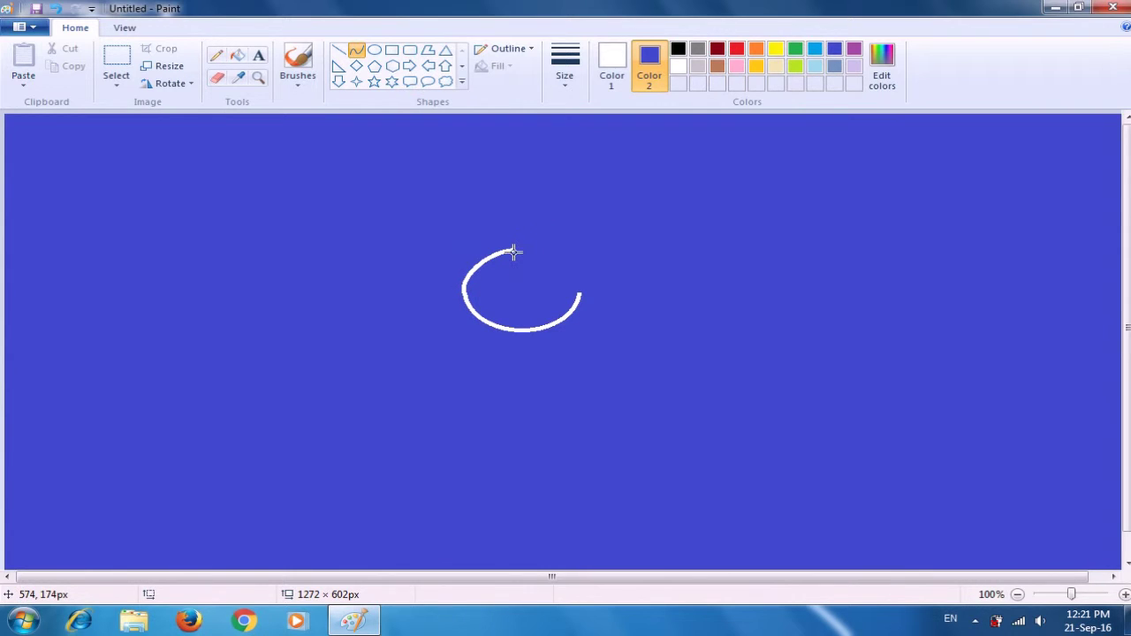
Close the oval with a white curve about 72 × 53 px from the top middle to the arc's right end, bulging outward.
drag(514, 252, 577, 290)
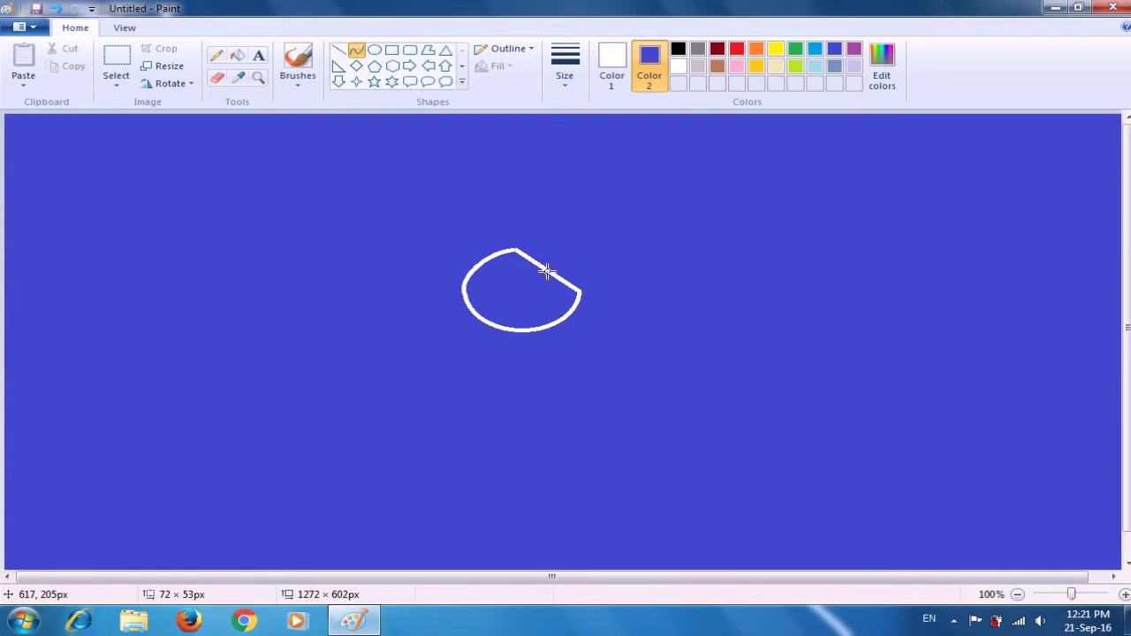
drag(540, 263, 570, 262)
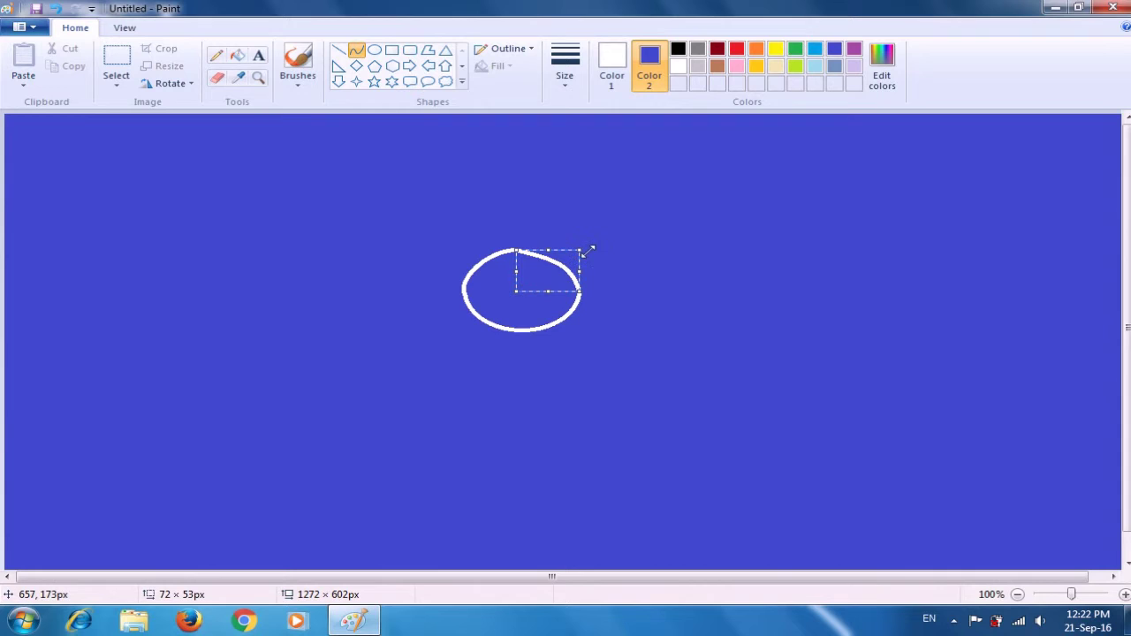
click(646, 248)
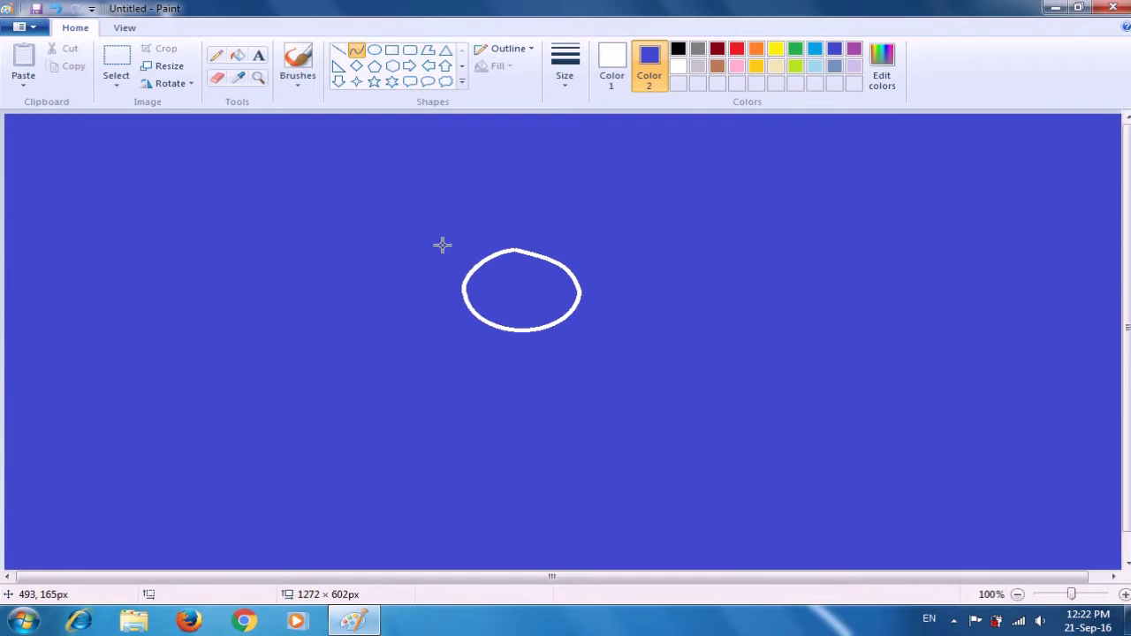
Draw two white curves about 35 × 35 px and 48 × 30 px forming a pointed, left-curling spike on the oval's upper left edge.
drag(442, 244, 472, 268)
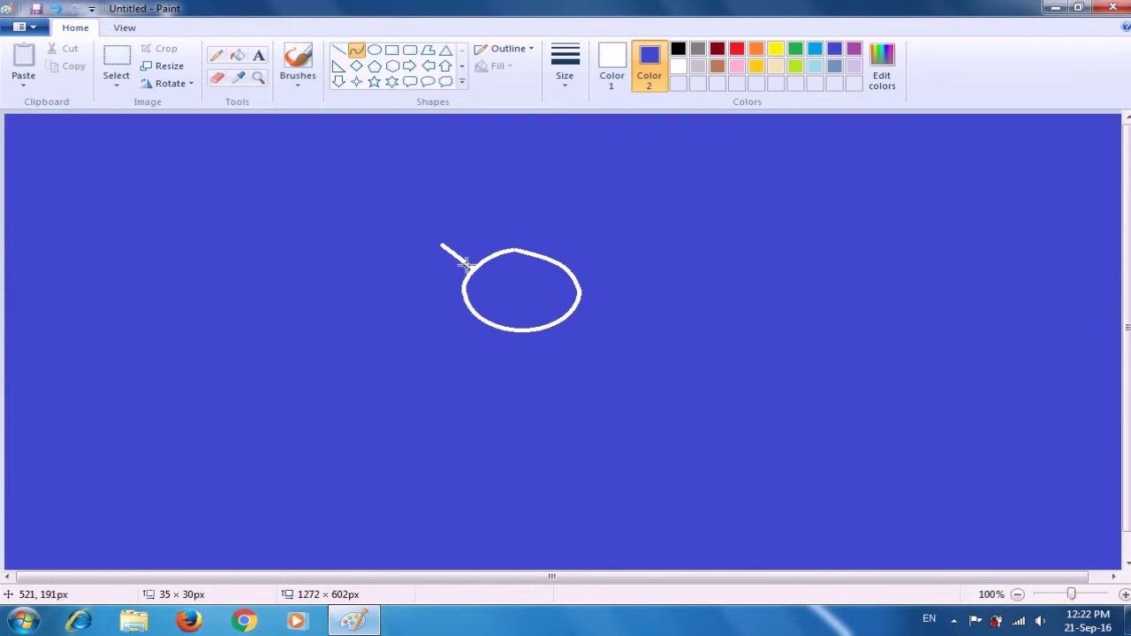
mouse_move(452, 252)
mouse_down()
mouse_move(462, 238)
mouse_move(469, 262)
mouse_move(454, 271)
mouse_up()
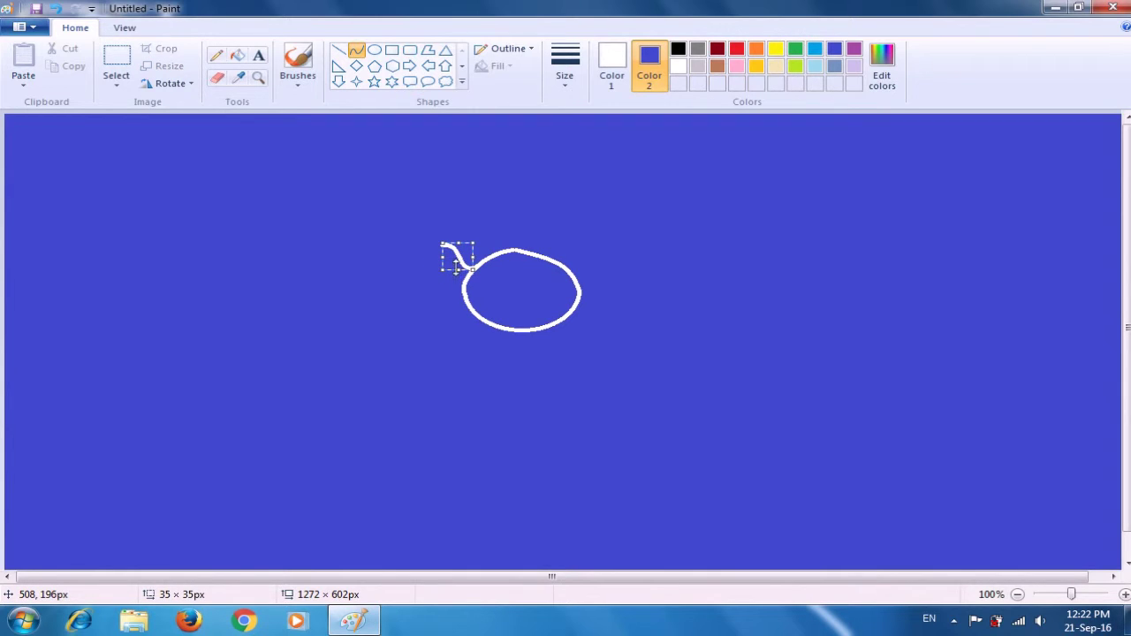
click(473, 209)
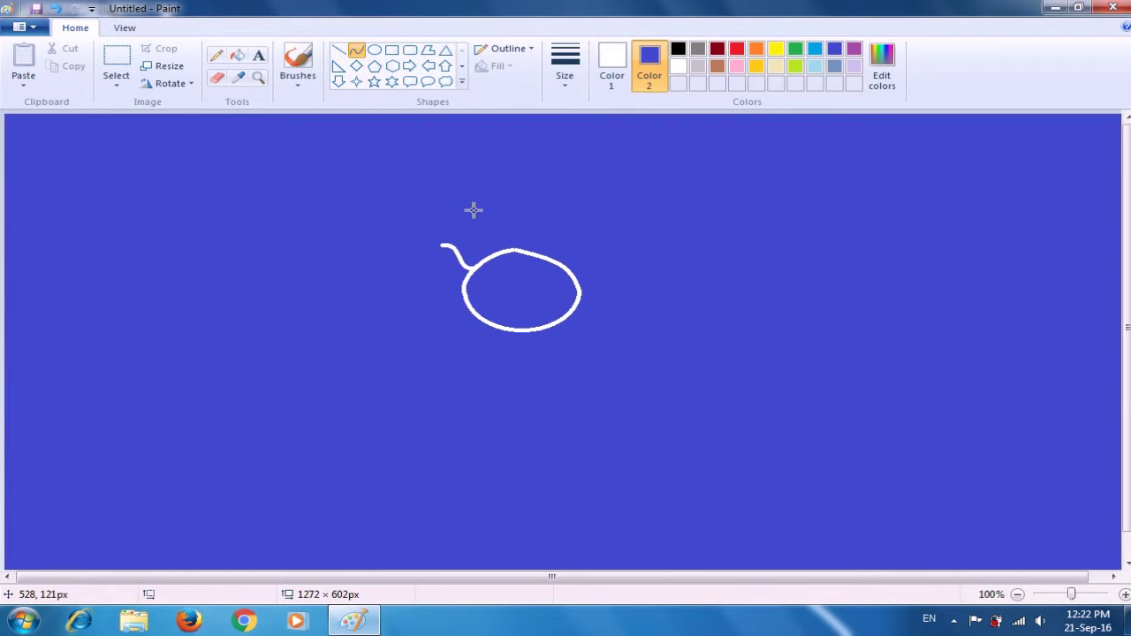
drag(443, 246, 475, 236)
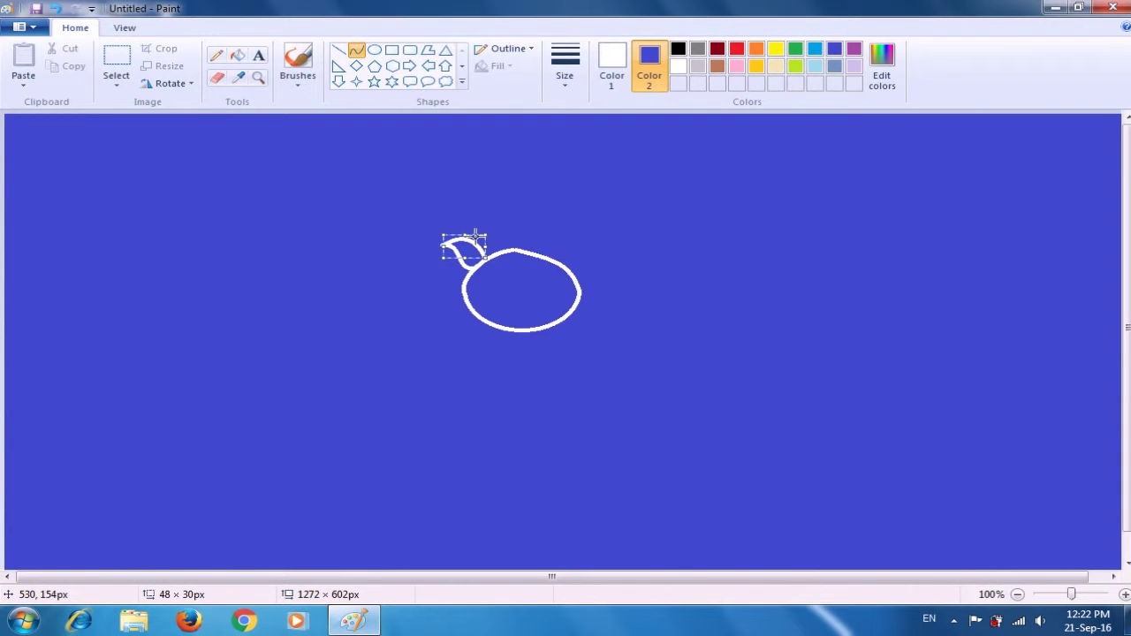
click(509, 198)
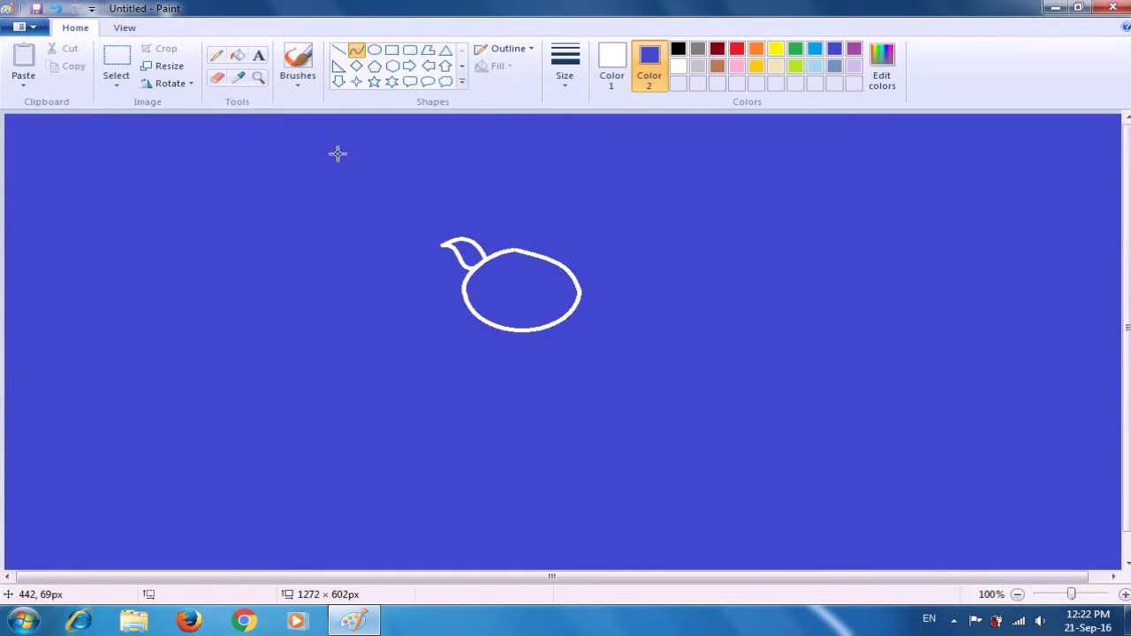
Copy the spike with a selection about 78 × 56 px, paste it over the oval's left edge, and turn on transparent selection.
click(121, 62)
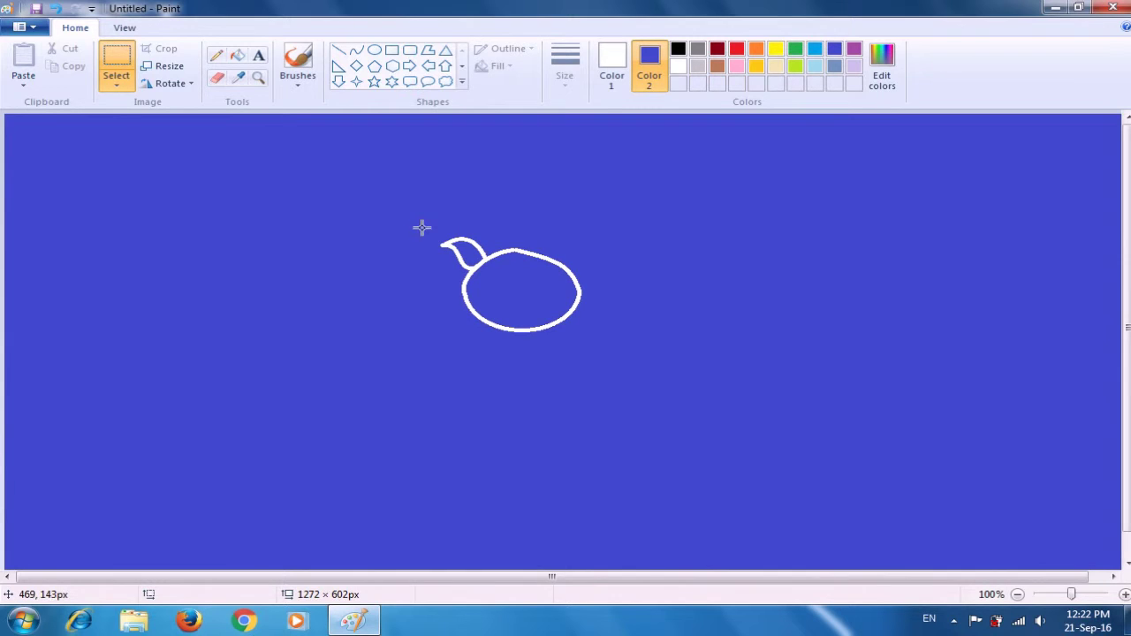
drag(429, 234, 499, 276)
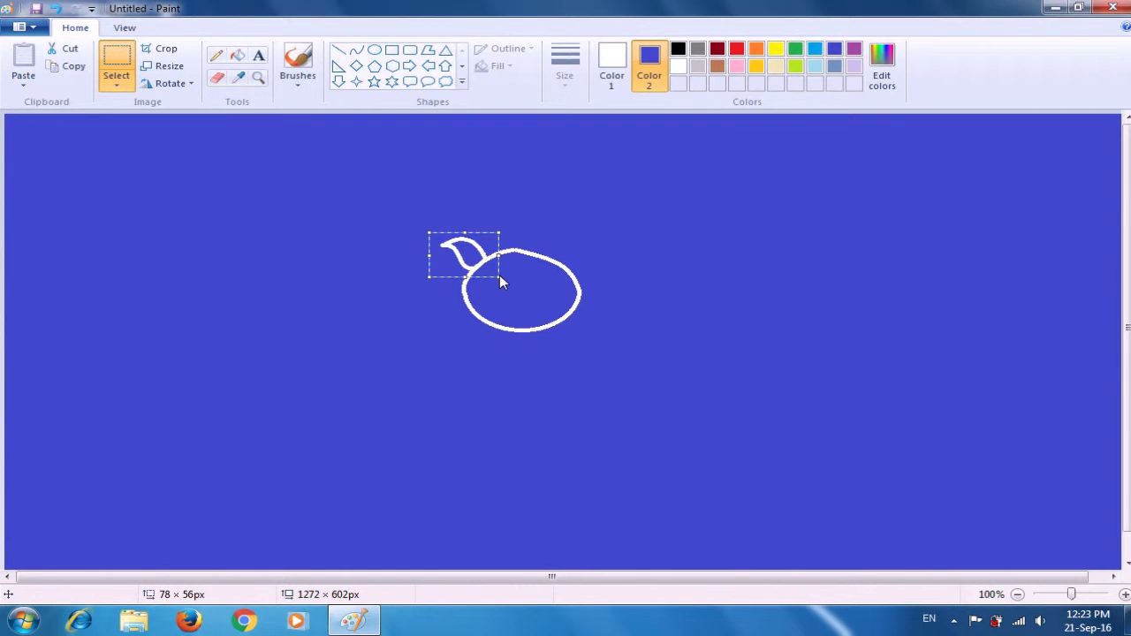
key(ctrl+c)
key(ctrl+v)
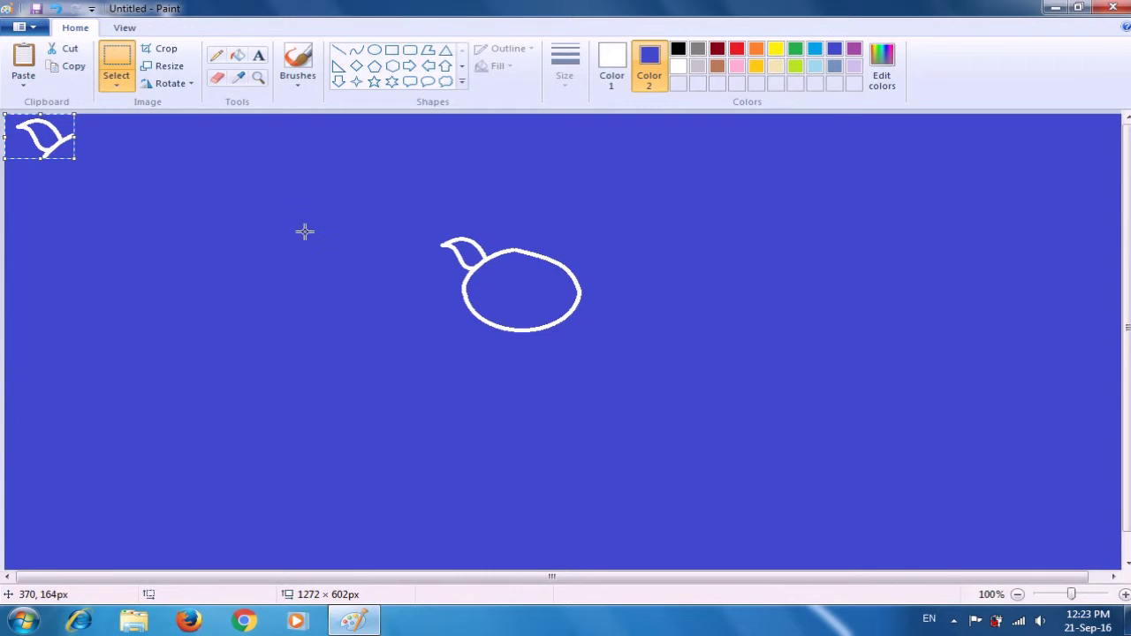
drag(53, 140, 463, 282)
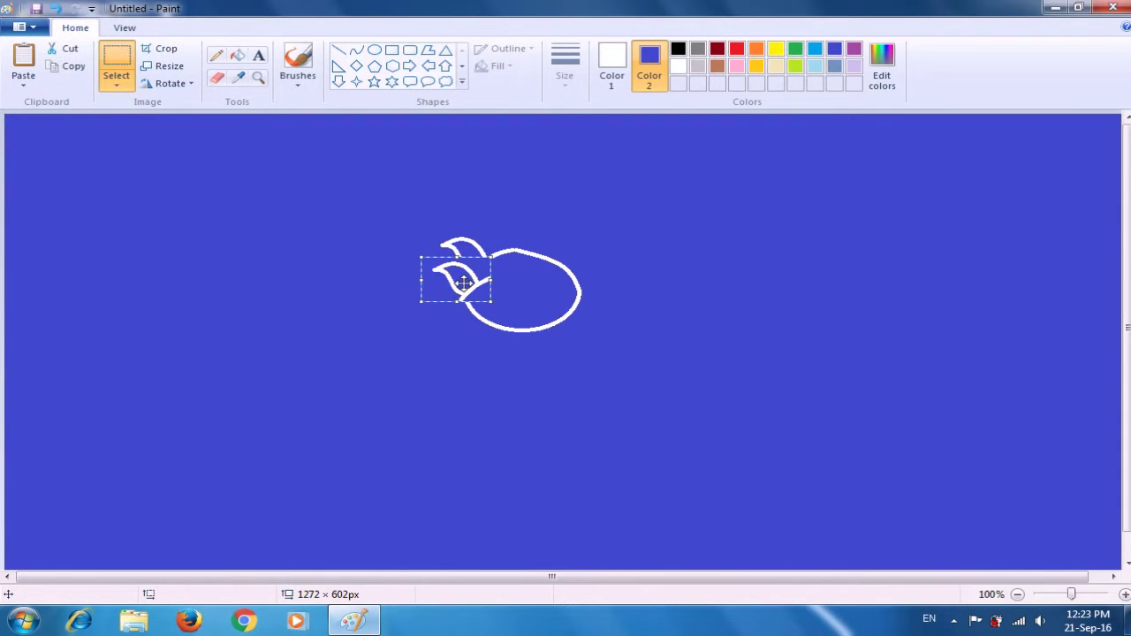
click(120, 90)
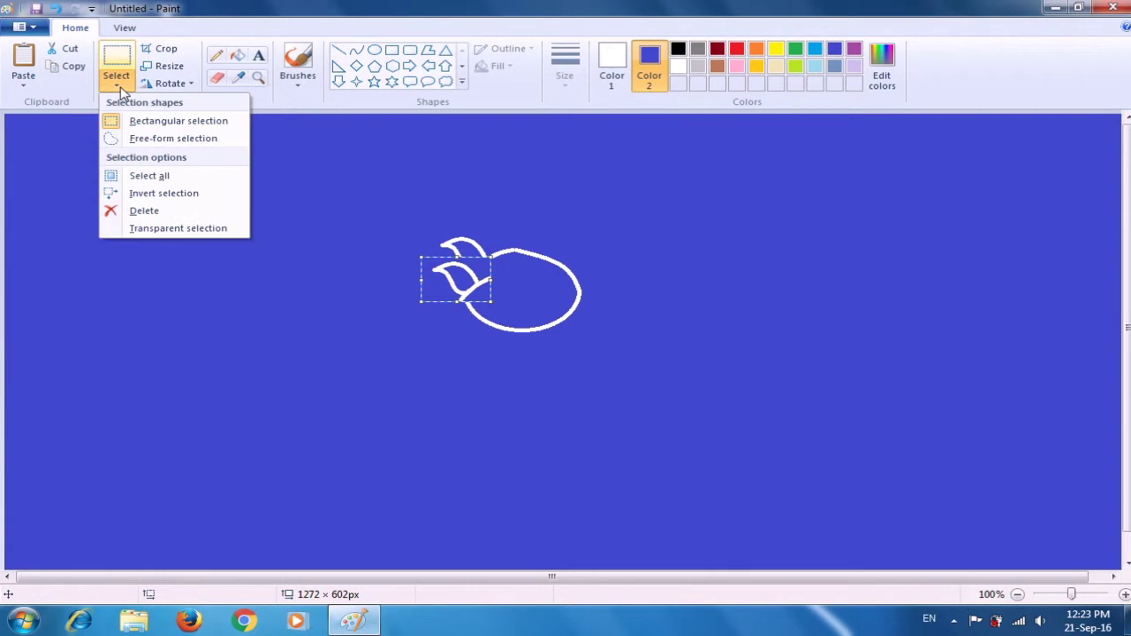
click(173, 228)
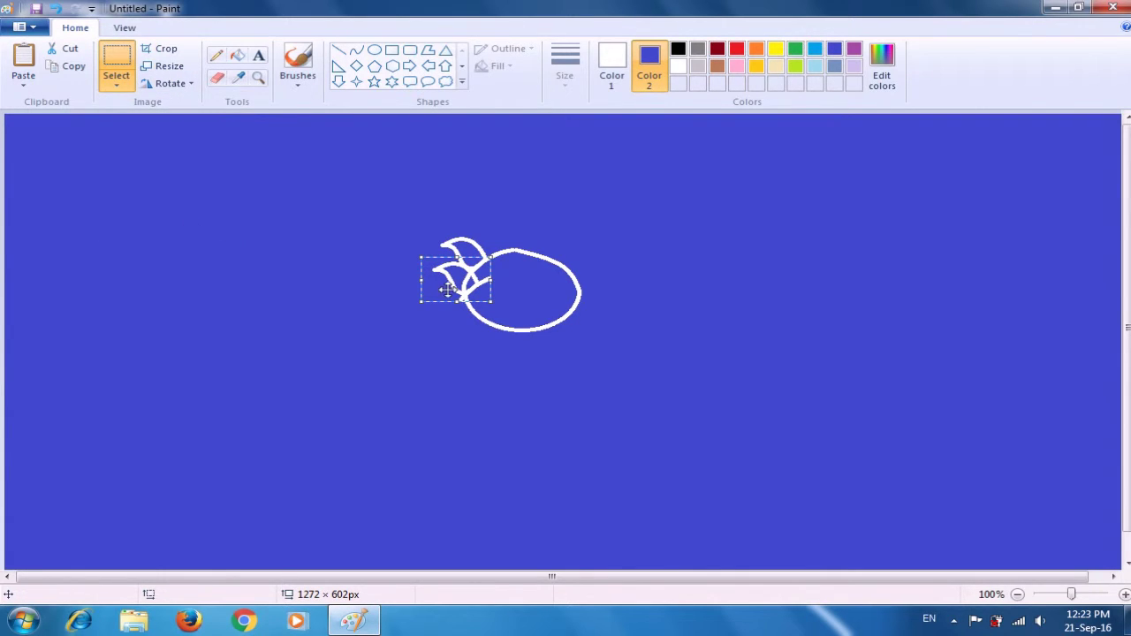
Flip the pasted spike horizontally and attach it to the oval's upper right edge, mirroring the original; dismiss the CCleaner alert.
drag(469, 285, 583, 263)
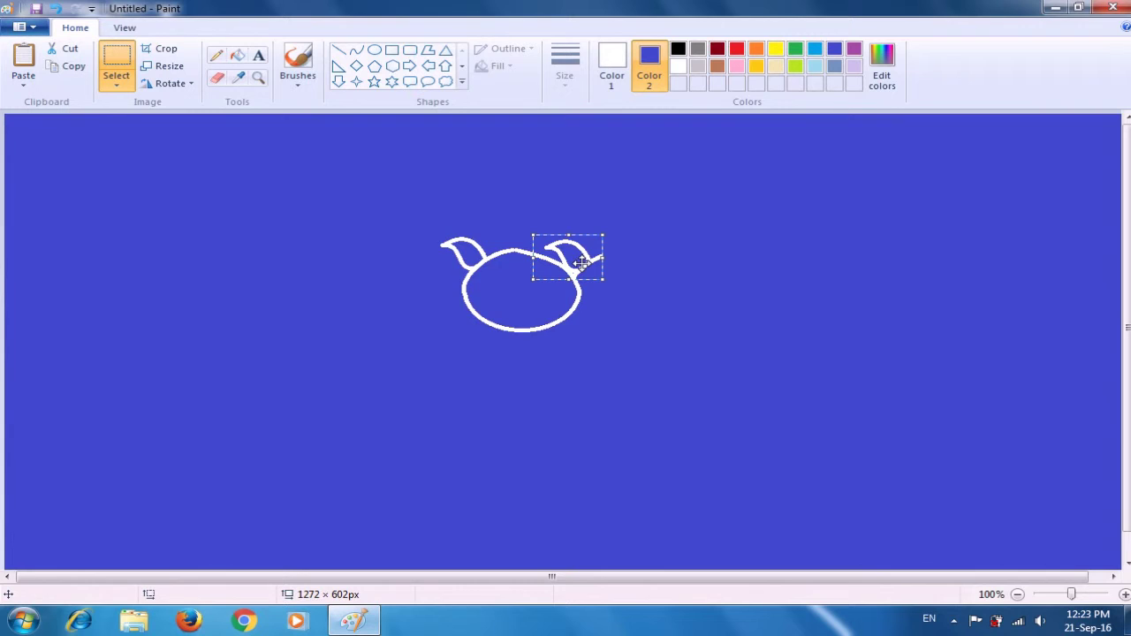
click(189, 86)
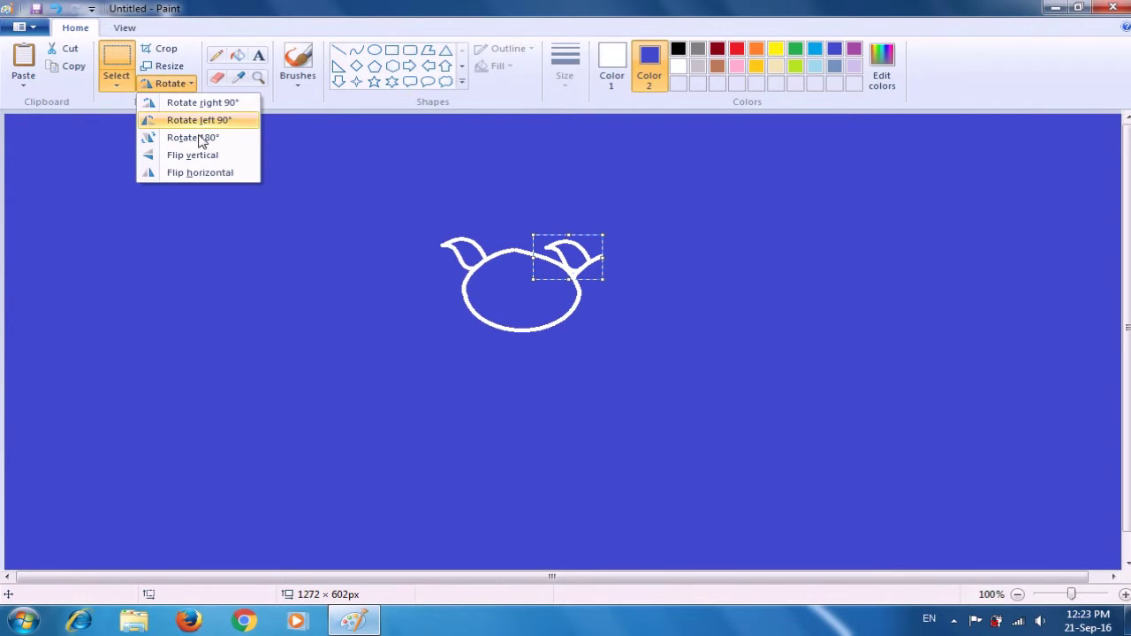
click(212, 173)
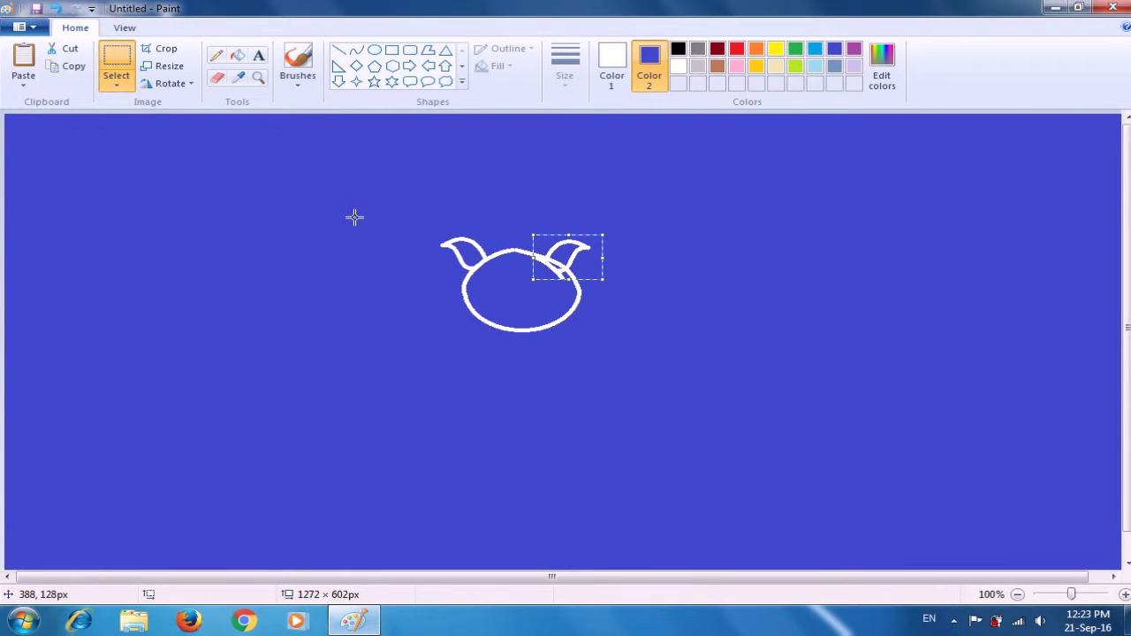
drag(561, 252, 572, 262)
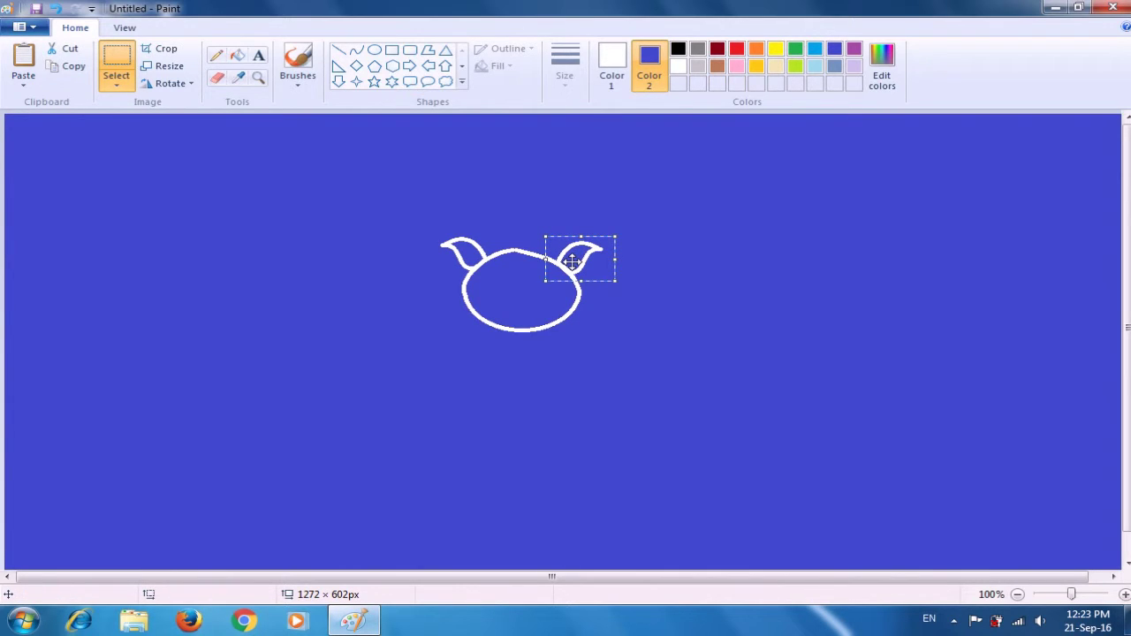
click(669, 209)
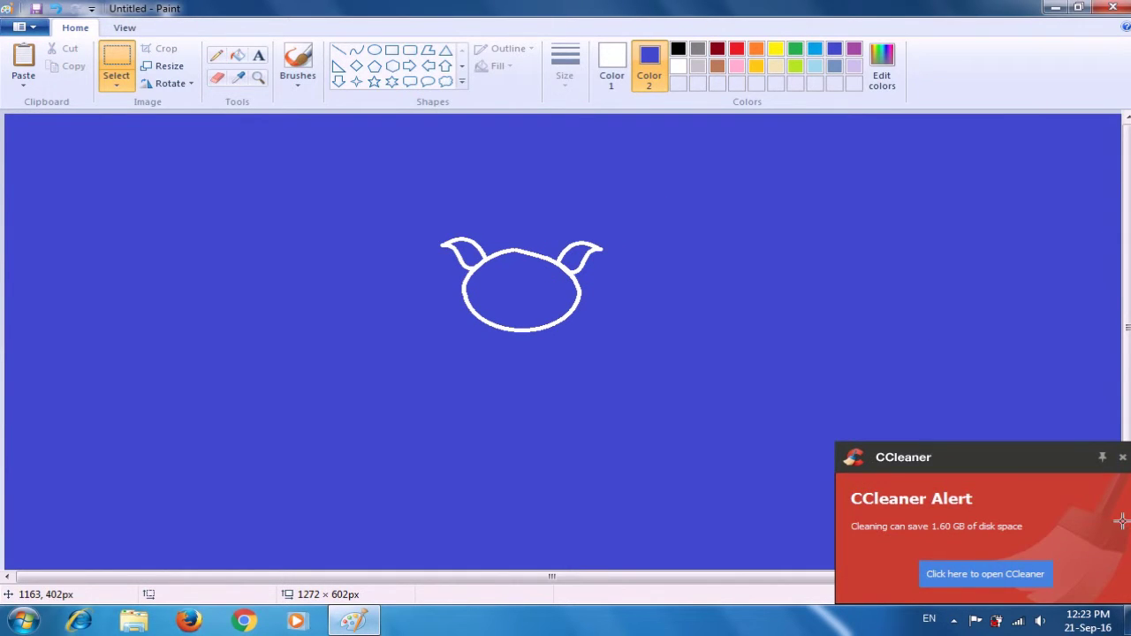
click(1122, 457)
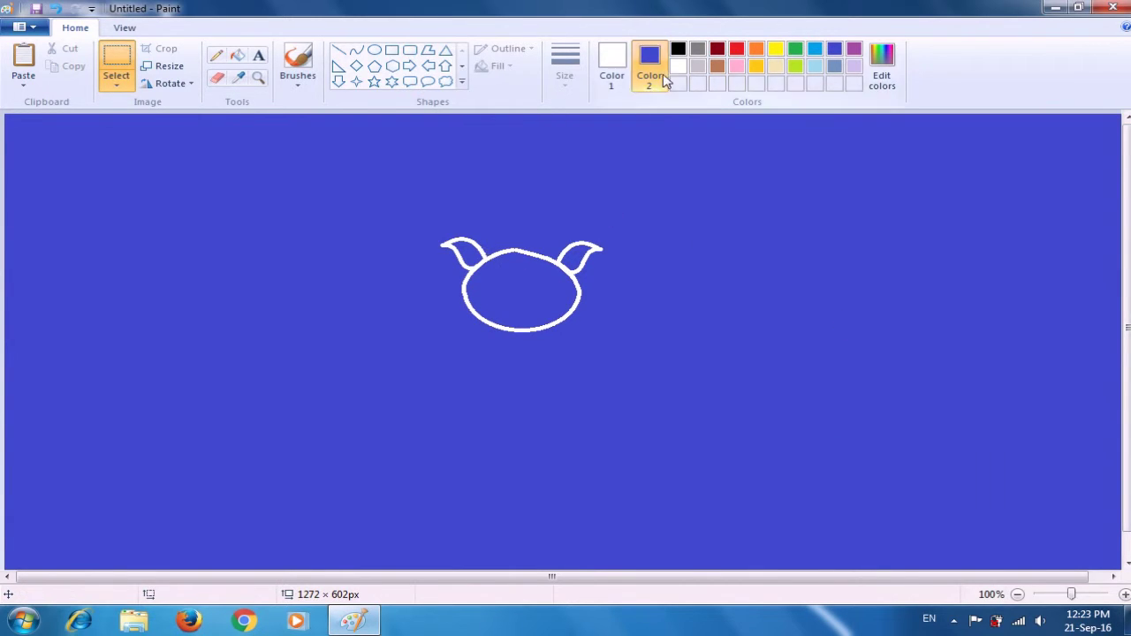
Set Color 2 to white and draw a small flat white ellipse as the left eye inside the oval.
click(677, 67)
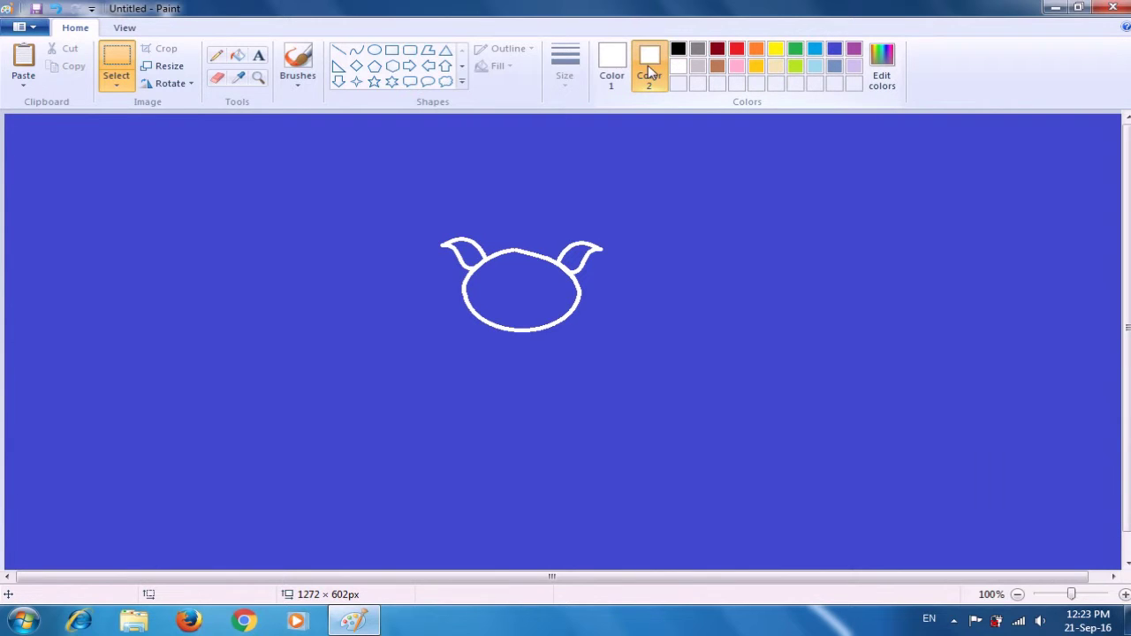
click(376, 53)
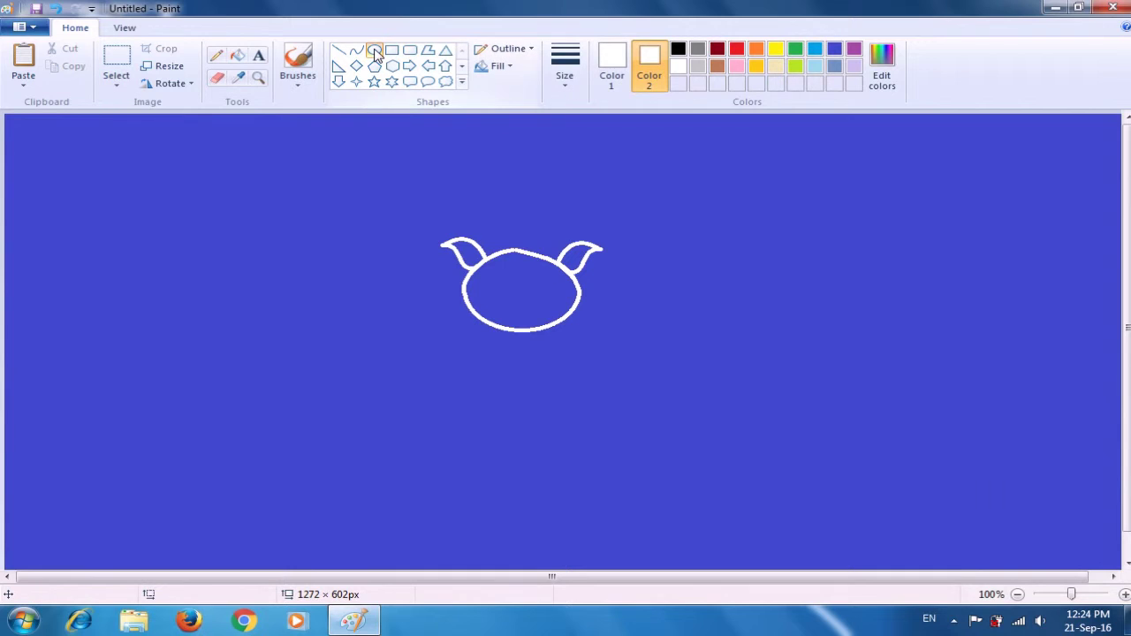
drag(485, 279, 513, 289)
click(615, 281)
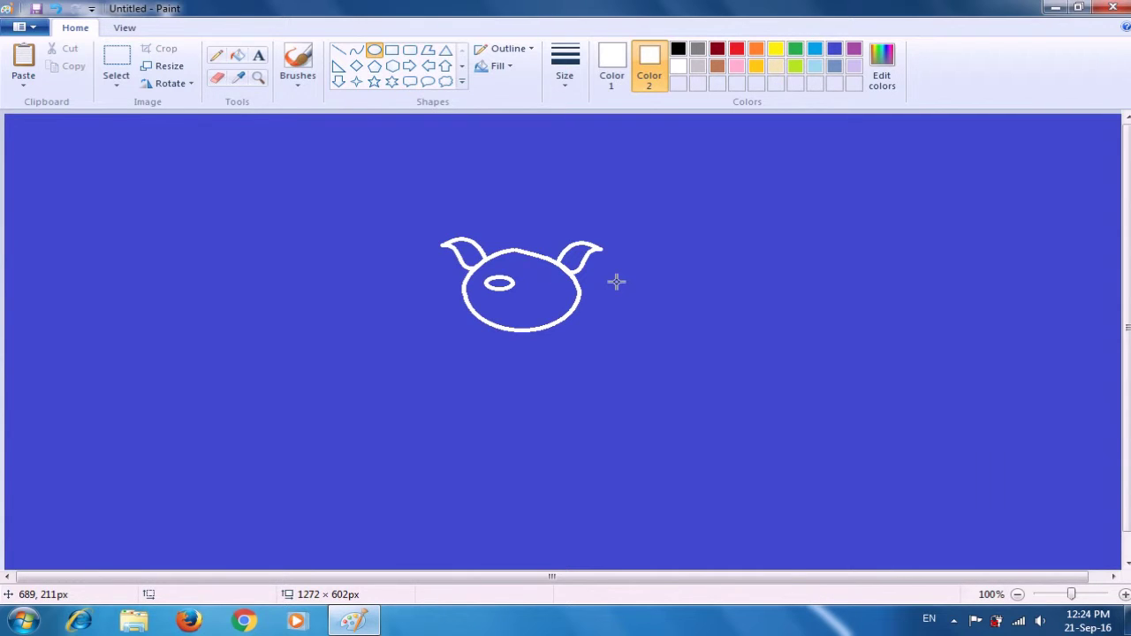
Try to duplicate the left eye onto the face's right side with a selection about 50 × 26 px.
click(120, 60)
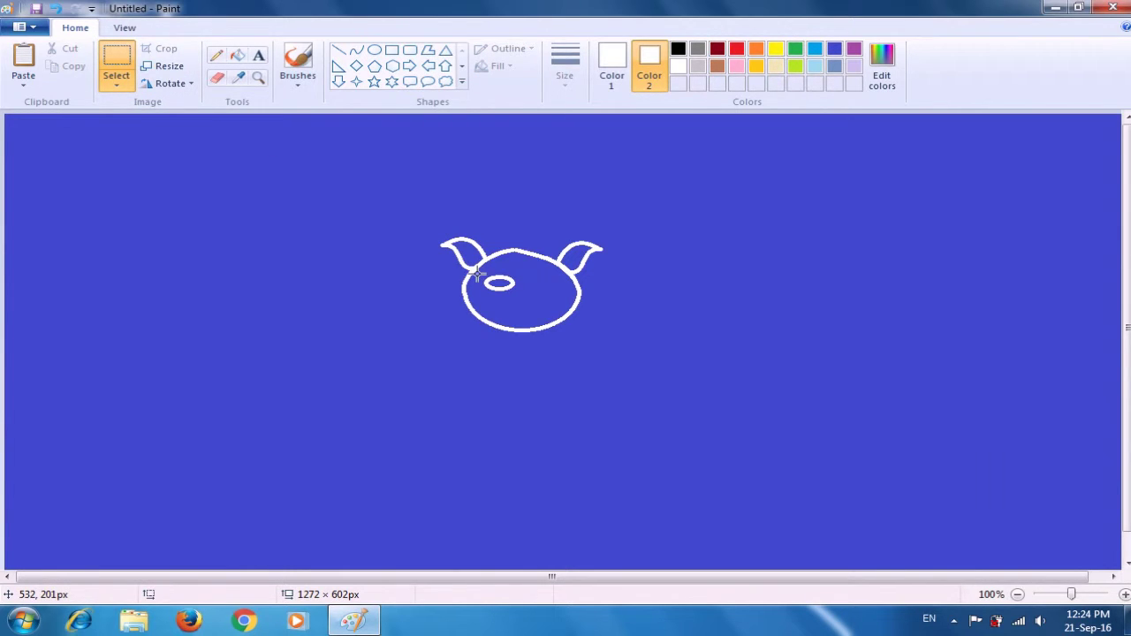
drag(476, 274, 521, 294)
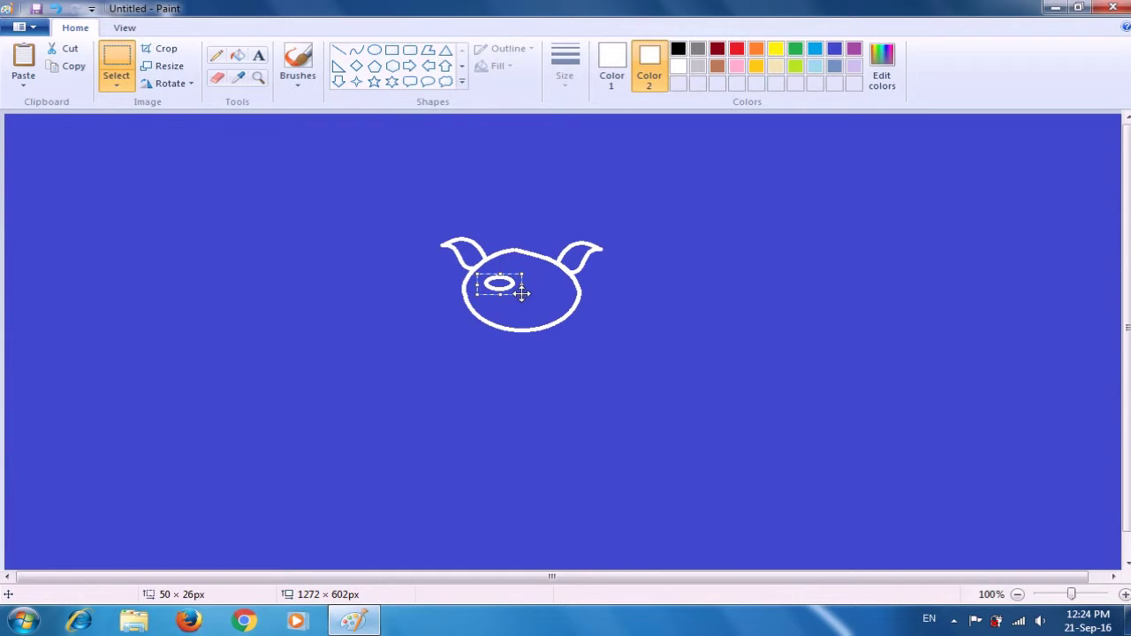
key(ctrl+v)
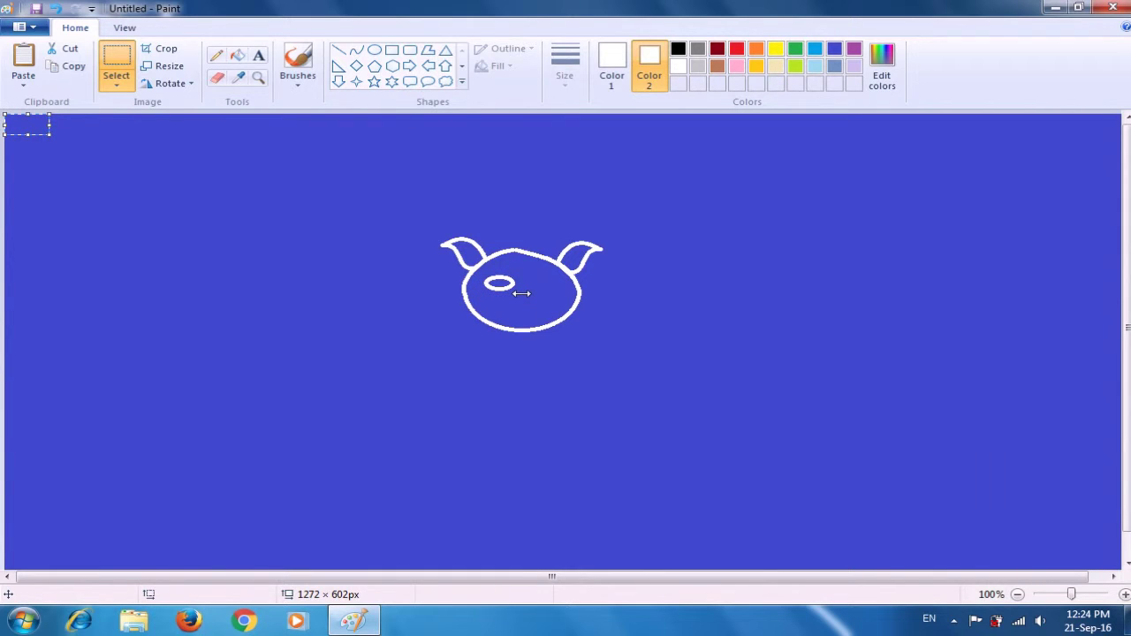
drag(29, 126, 551, 290)
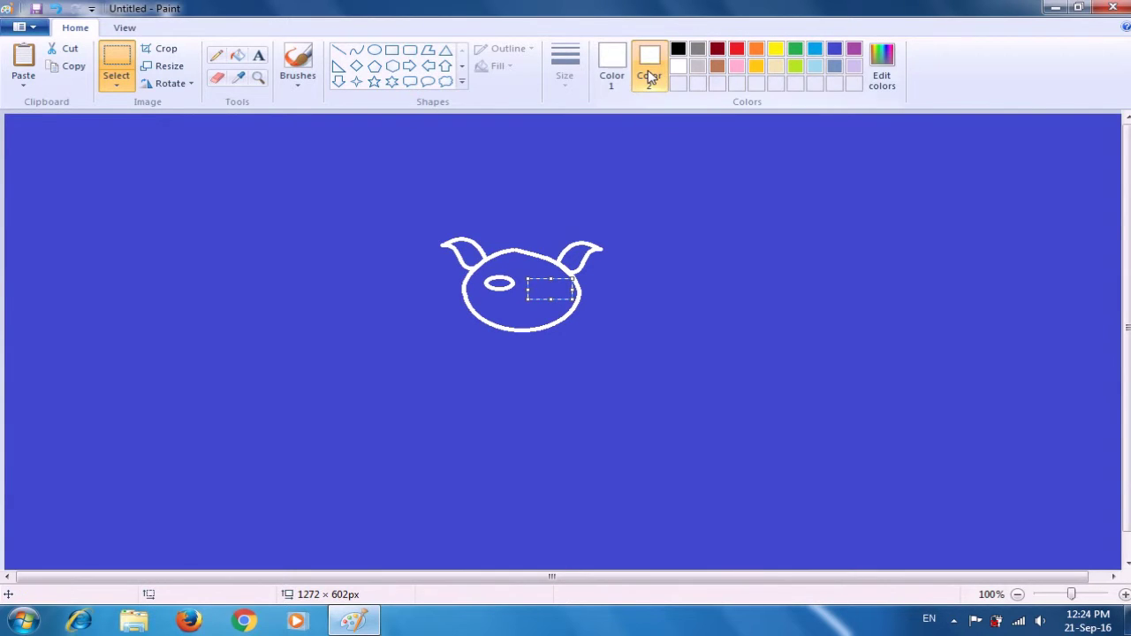
click(557, 290)
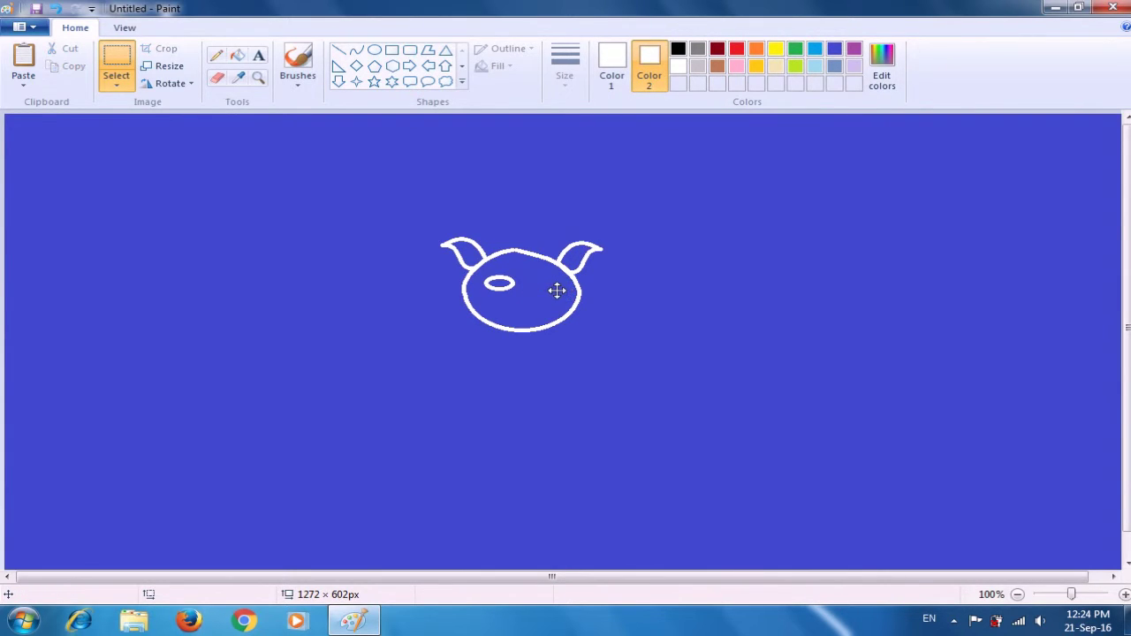
Set Color 2 to indigo and copy the left eye with a selection about 50 × 27 px, placing it level on the face's right side.
click(834, 51)
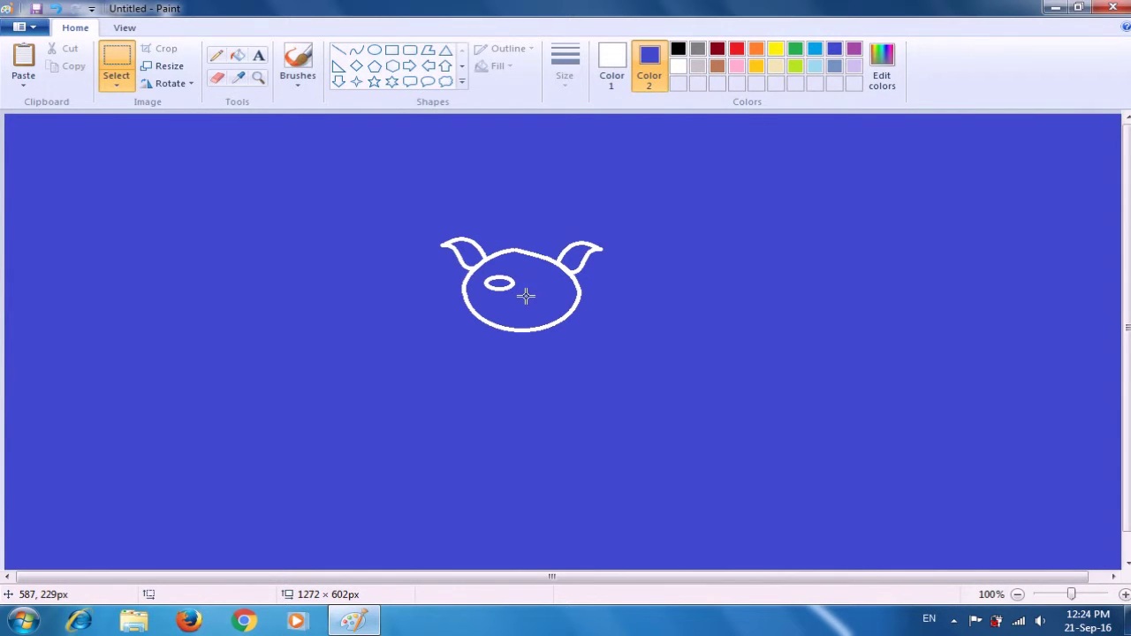
drag(482, 273, 523, 295)
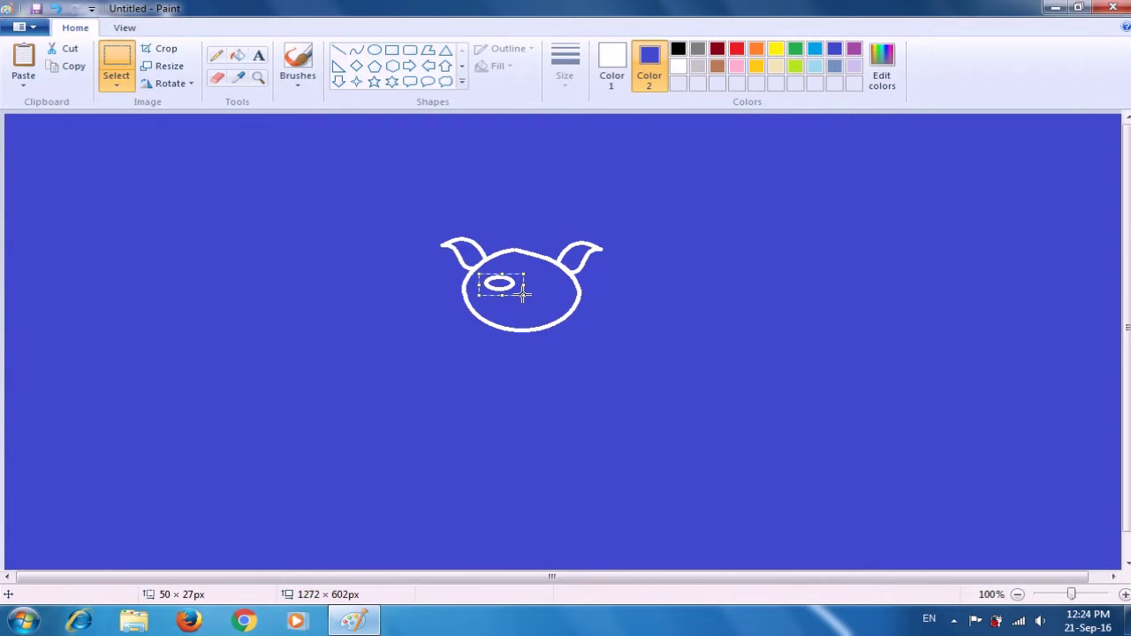
key(ctrl+c)
key(ctrl+v)
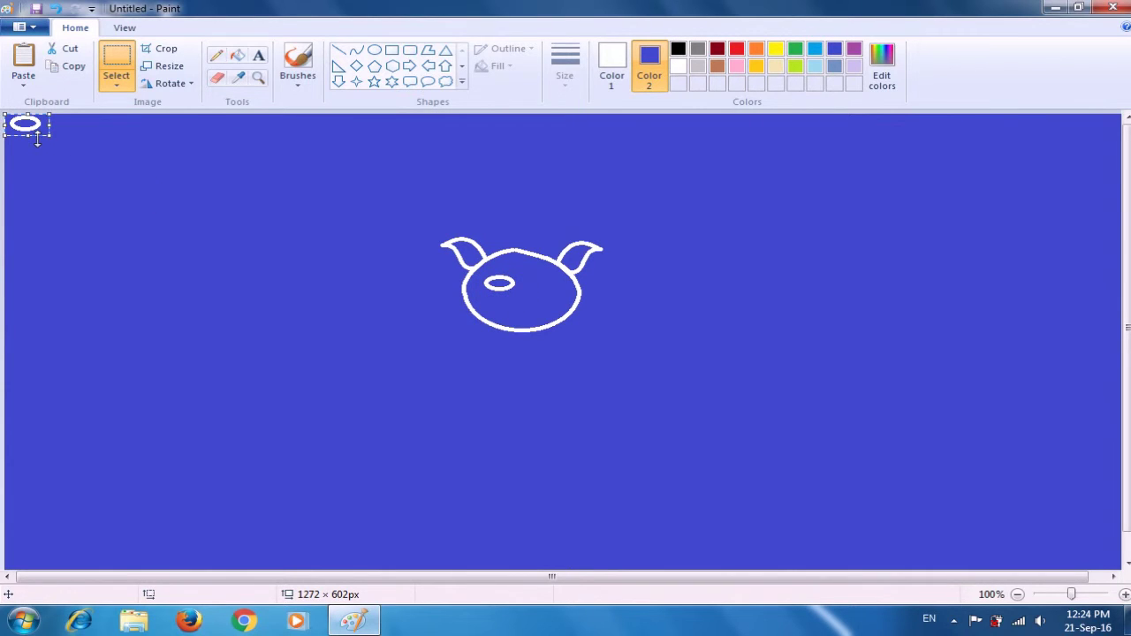
drag(27, 123, 545, 283)
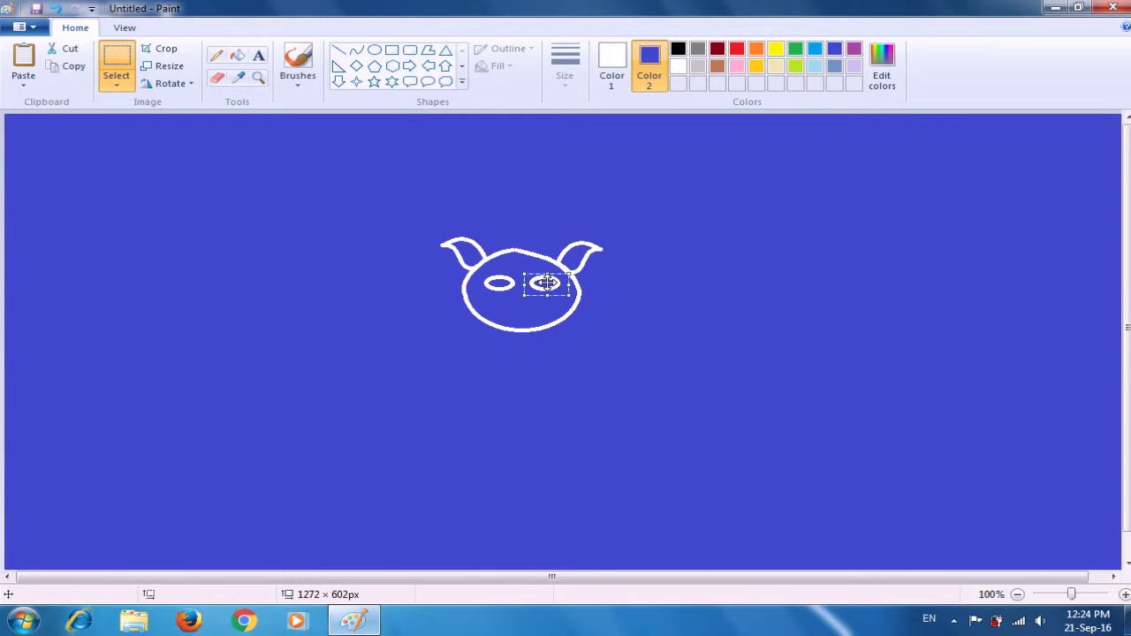
click(641, 276)
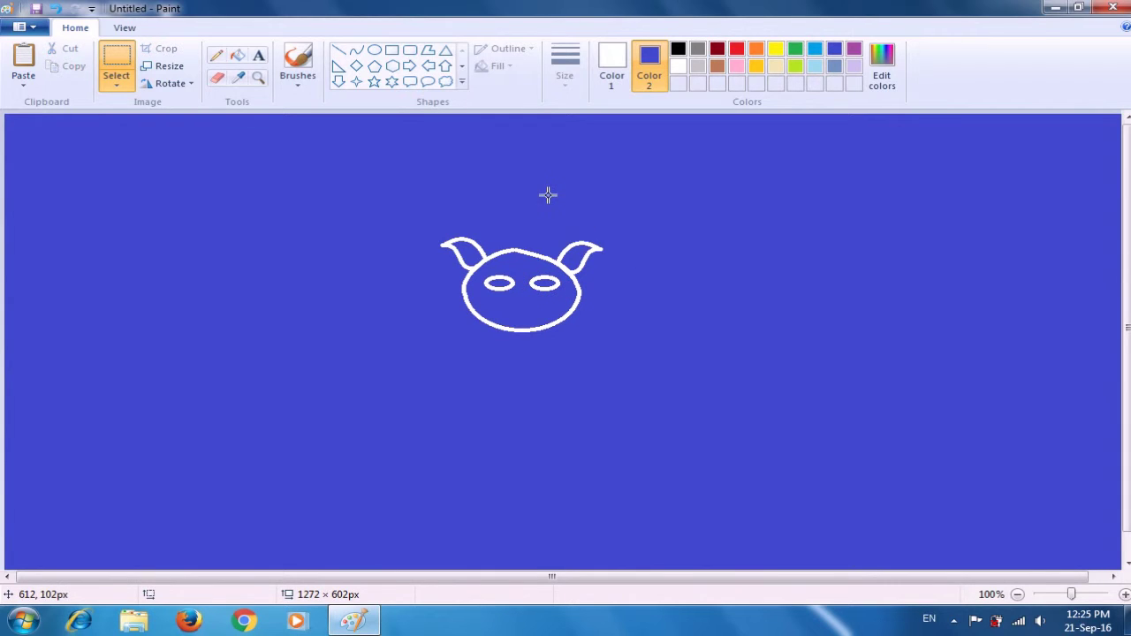
Set Color 2 to white and draw a white ellipse body about 115 × 107 px centred directly below the head, touching its lower edge.
click(679, 67)
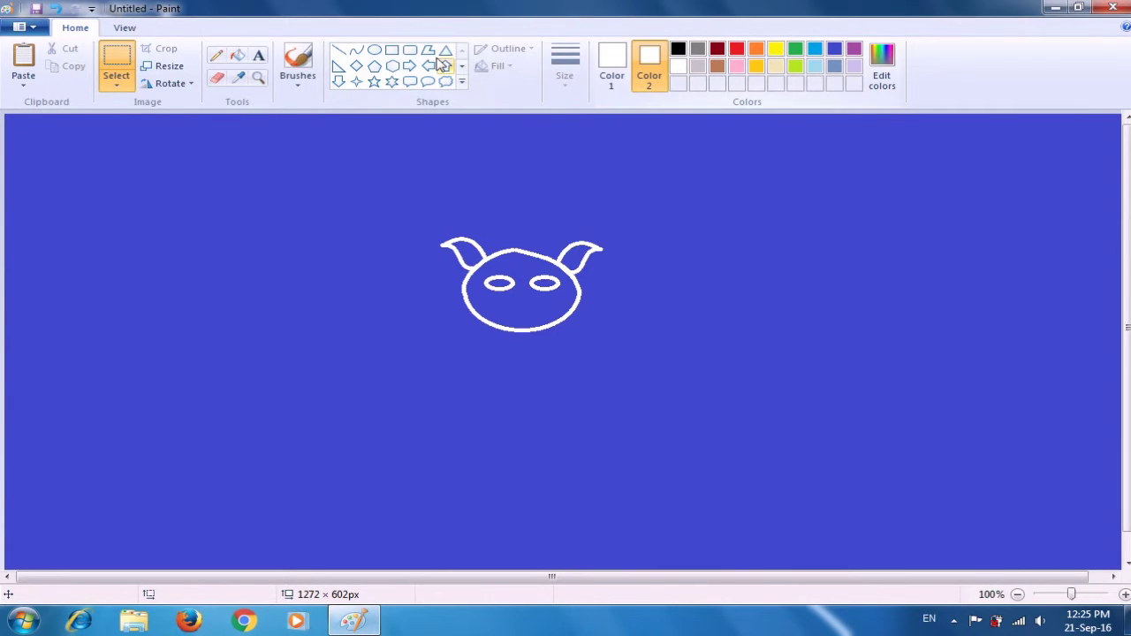
click(376, 54)
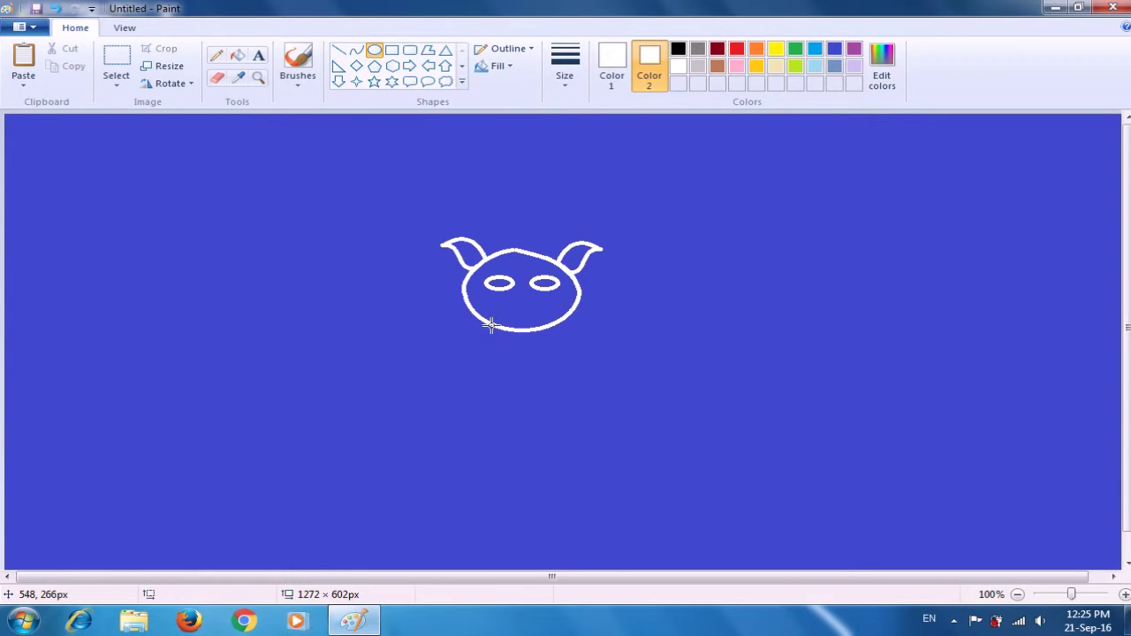
drag(486, 325, 588, 406)
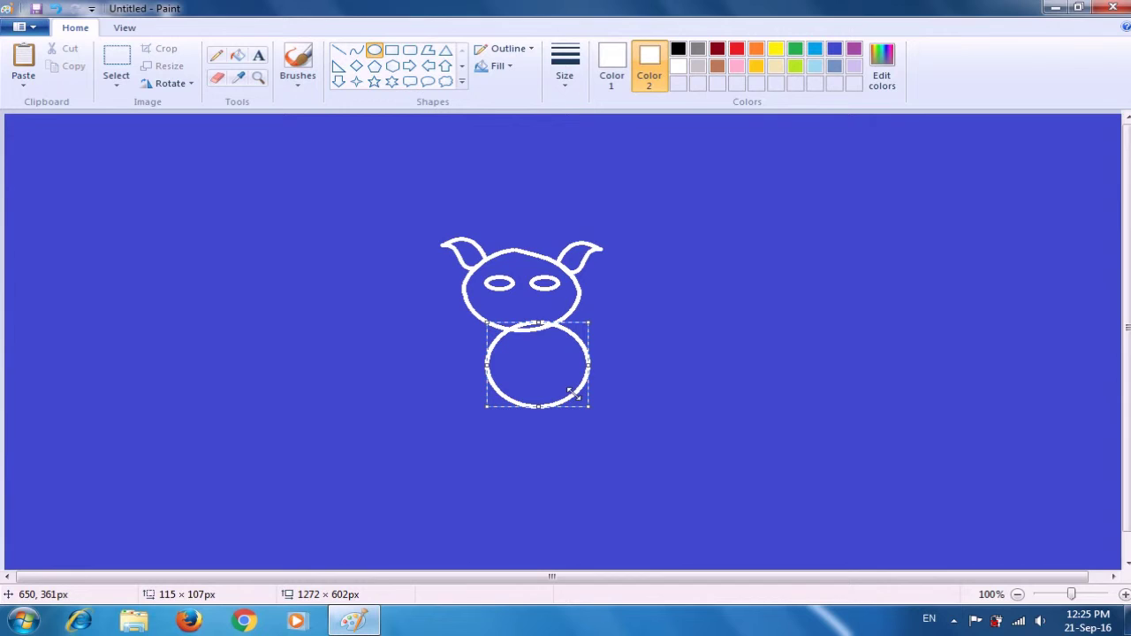
drag(542, 367, 530, 373)
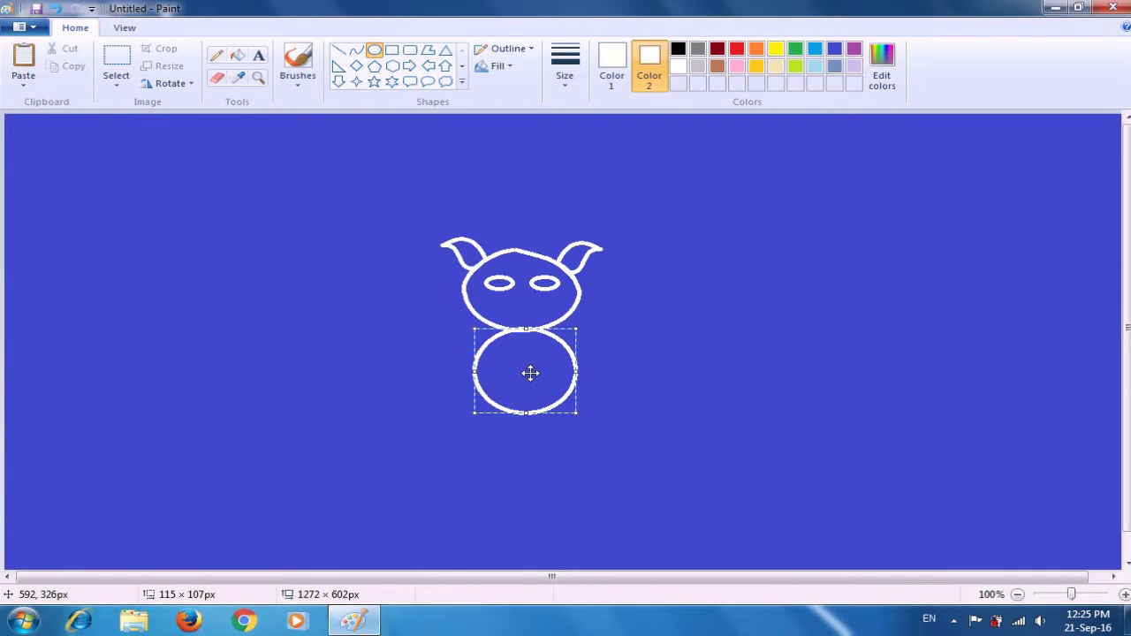
click(639, 356)
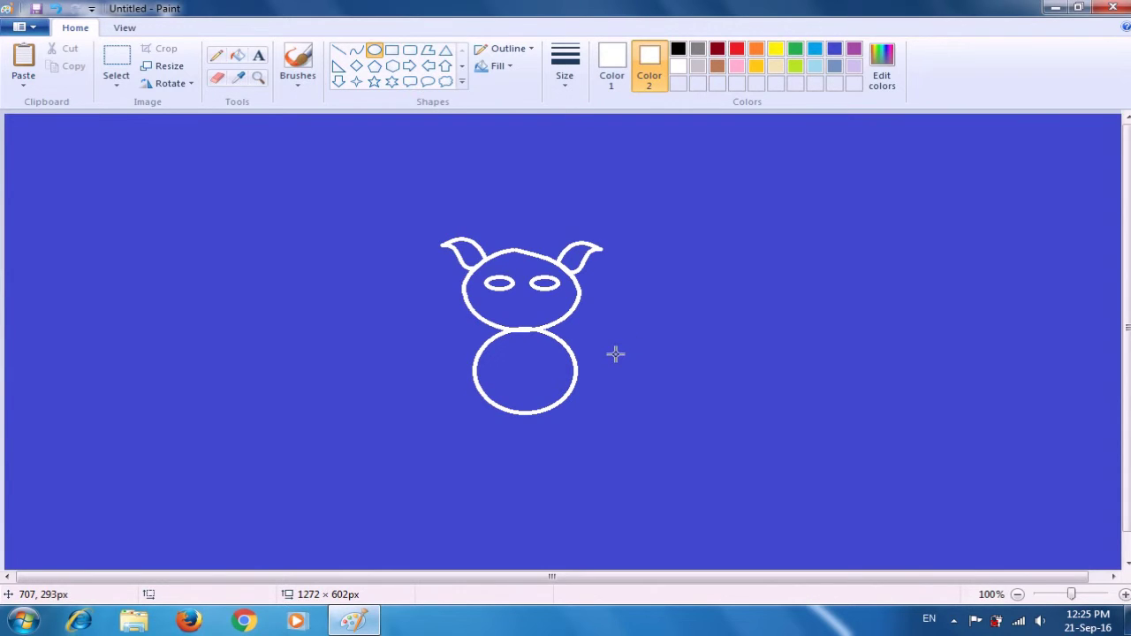
Draw two white curves, the lower one about 46 × 19 px, forming a pointed foot at the body's lower left edge.
click(355, 53)
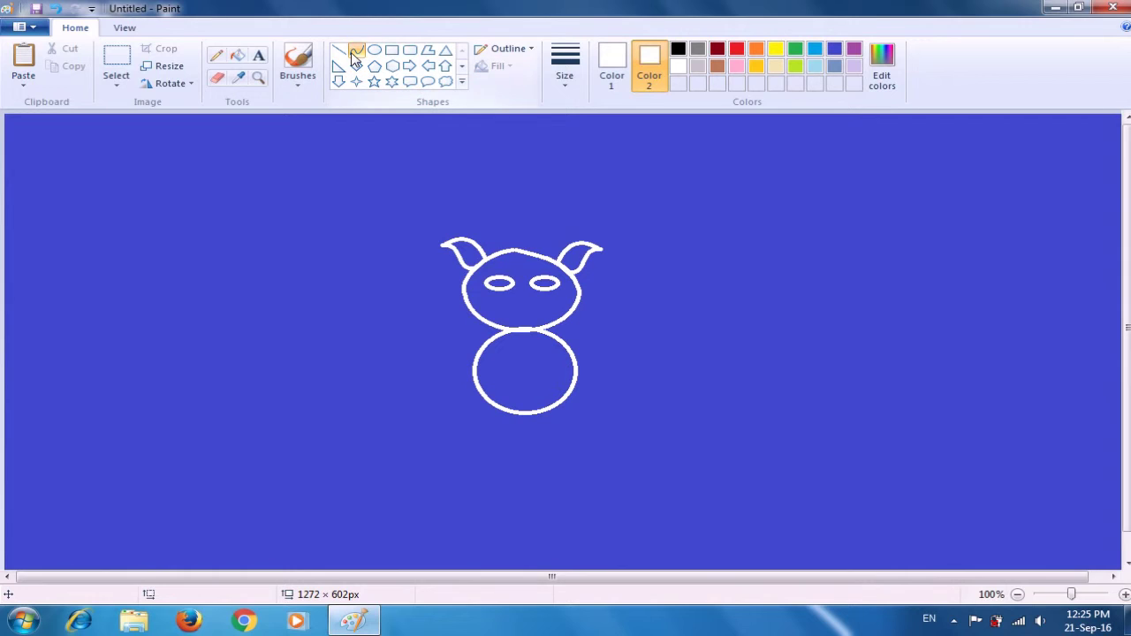
mouse_move(487, 402)
mouse_down()
mouse_move(460, 423)
mouse_move(469, 398)
mouse_move(459, 411)
mouse_move(468, 410)
mouse_up()
click(429, 408)
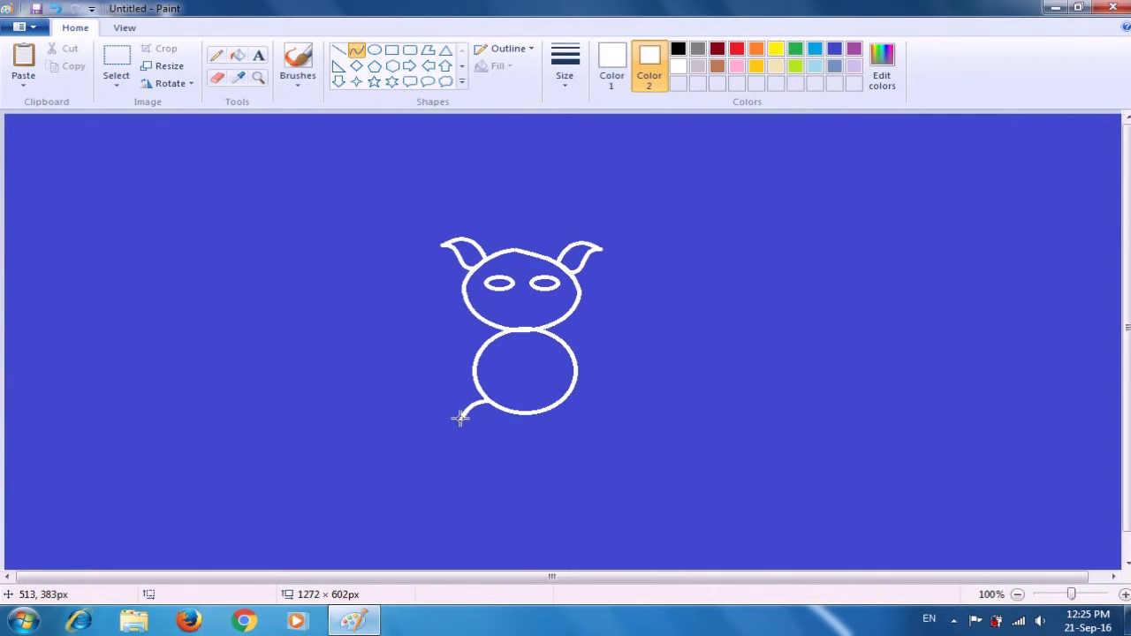
mouse_move(460, 418)
mouse_down()
mouse_move(508, 408)
mouse_move(470, 416)
mouse_move(478, 426)
mouse_move(493, 418)
mouse_up()
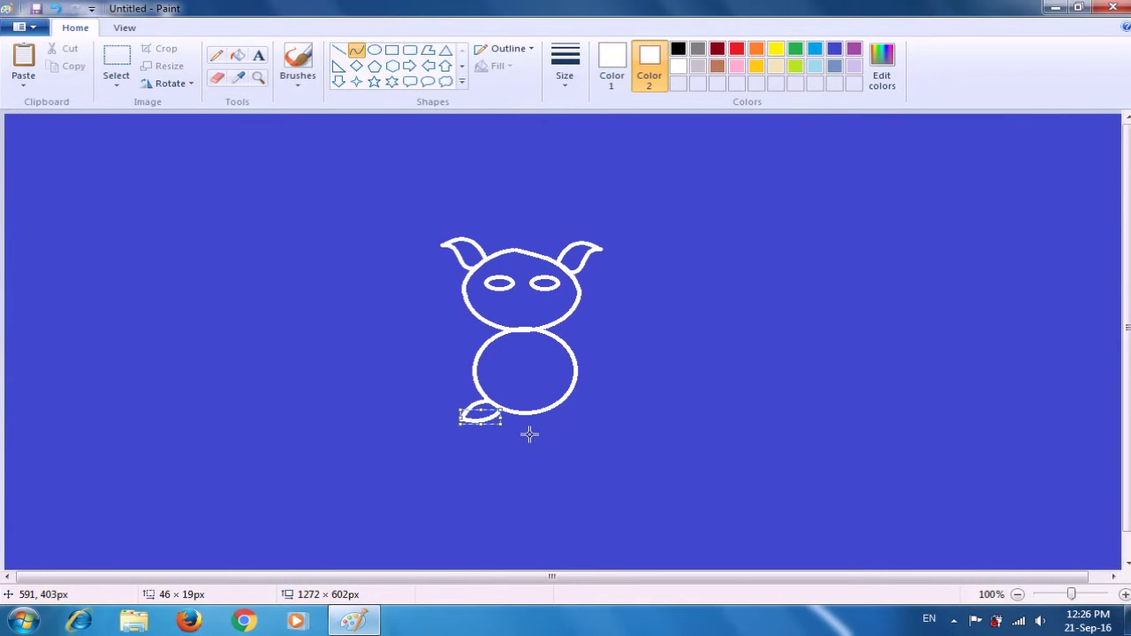
click(529, 434)
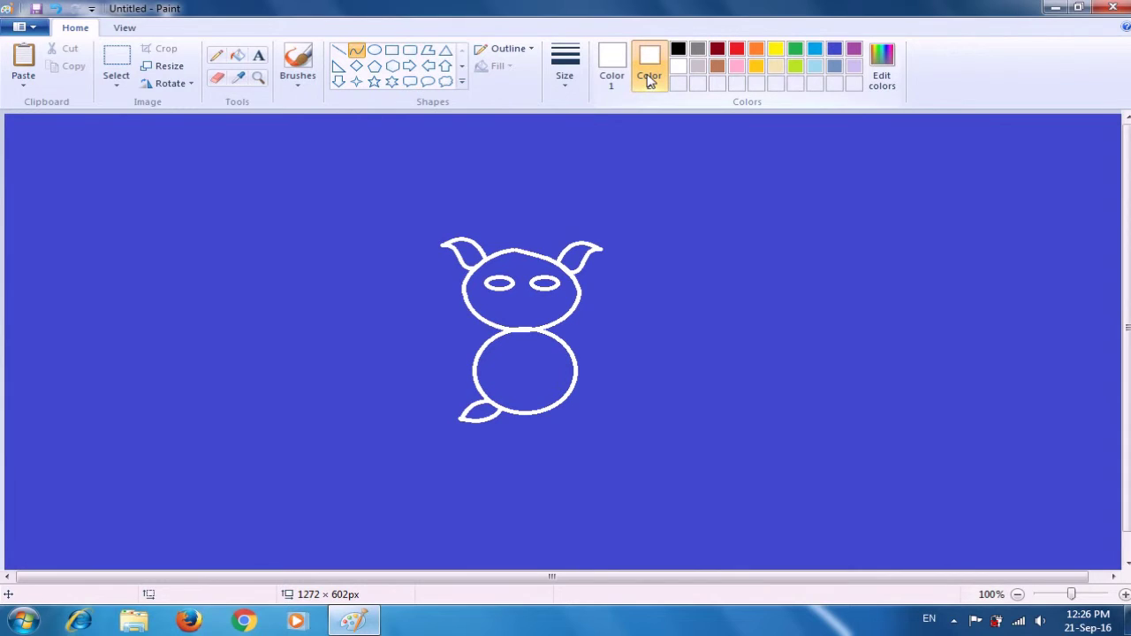
Set Color 2 to indigo and copy the left foot with a selection about 87 × 56 px, placing it below the body's lower right.
click(834, 51)
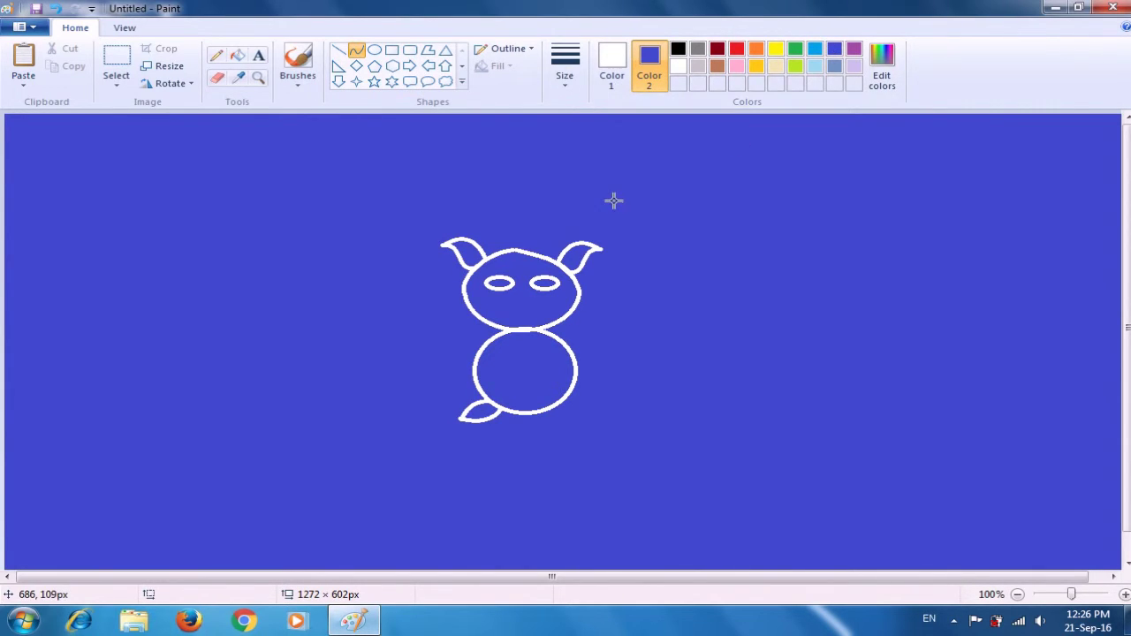
click(121, 60)
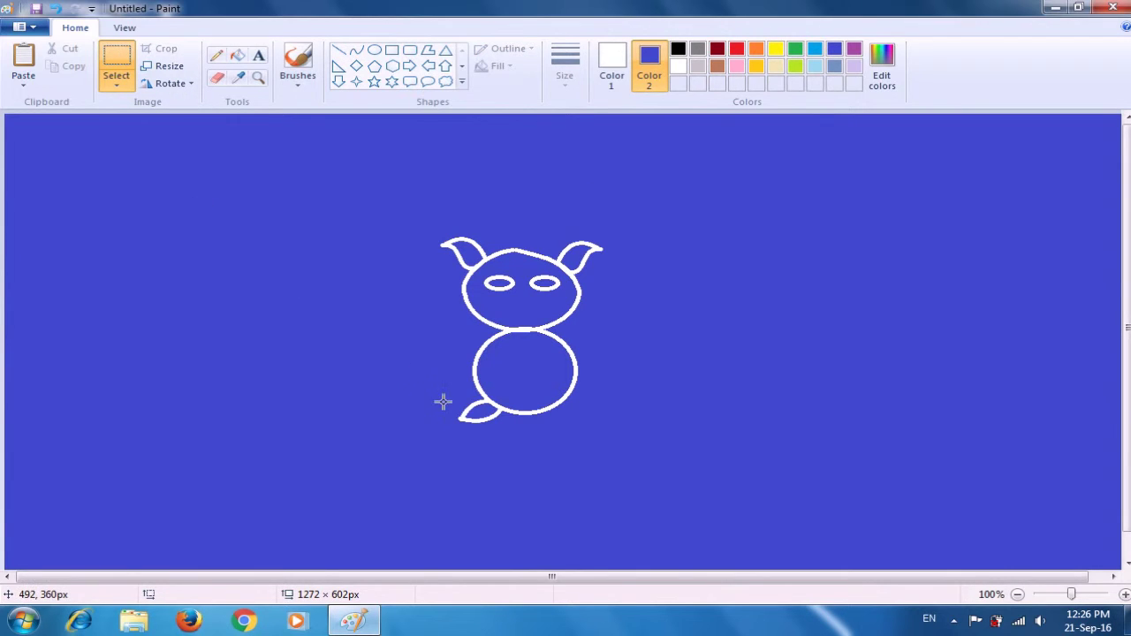
drag(442, 394, 520, 440)
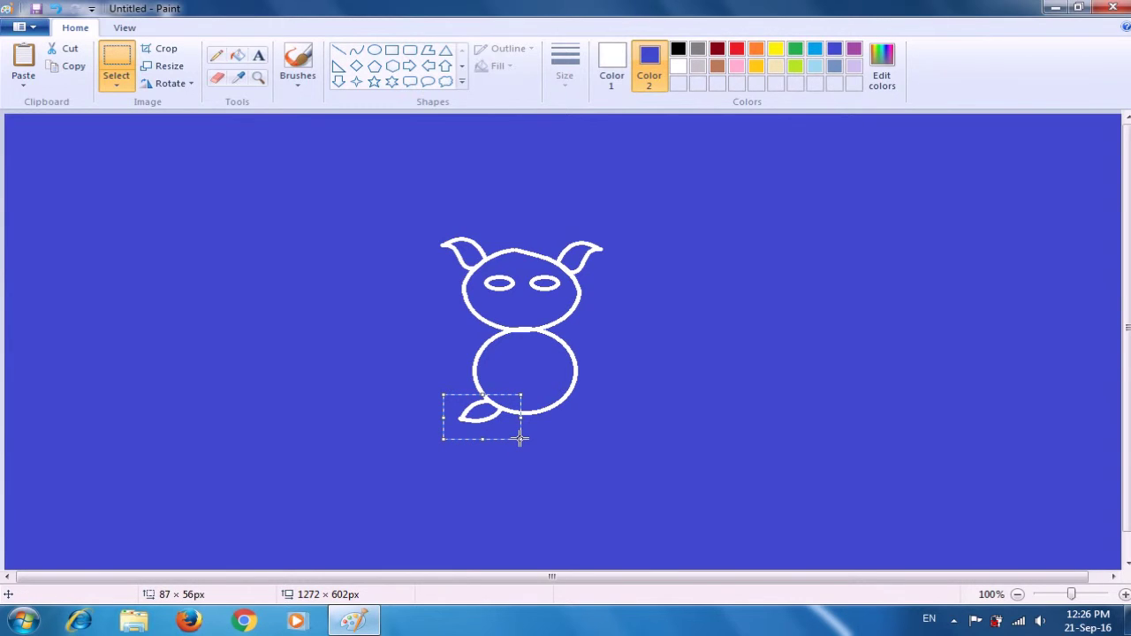
key(ctrl+c)
key(ctrl+v)
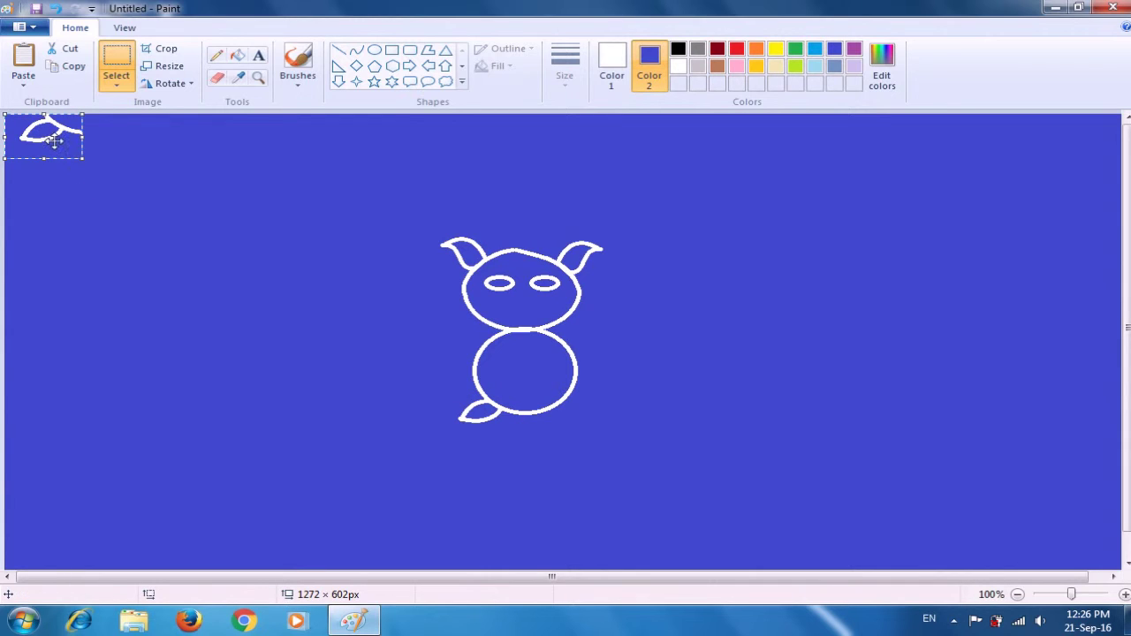
drag(49, 133, 607, 443)
click(532, 431)
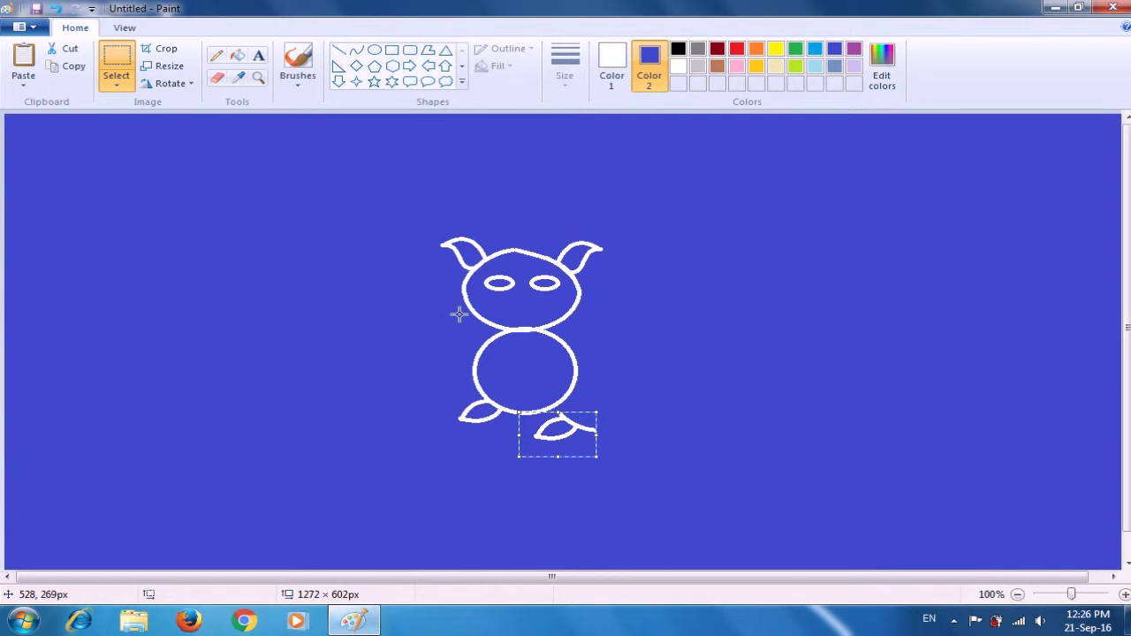
Flip the copied foot horizontally and attach it to the body's lower right edge, level with the left foot.
click(187, 88)
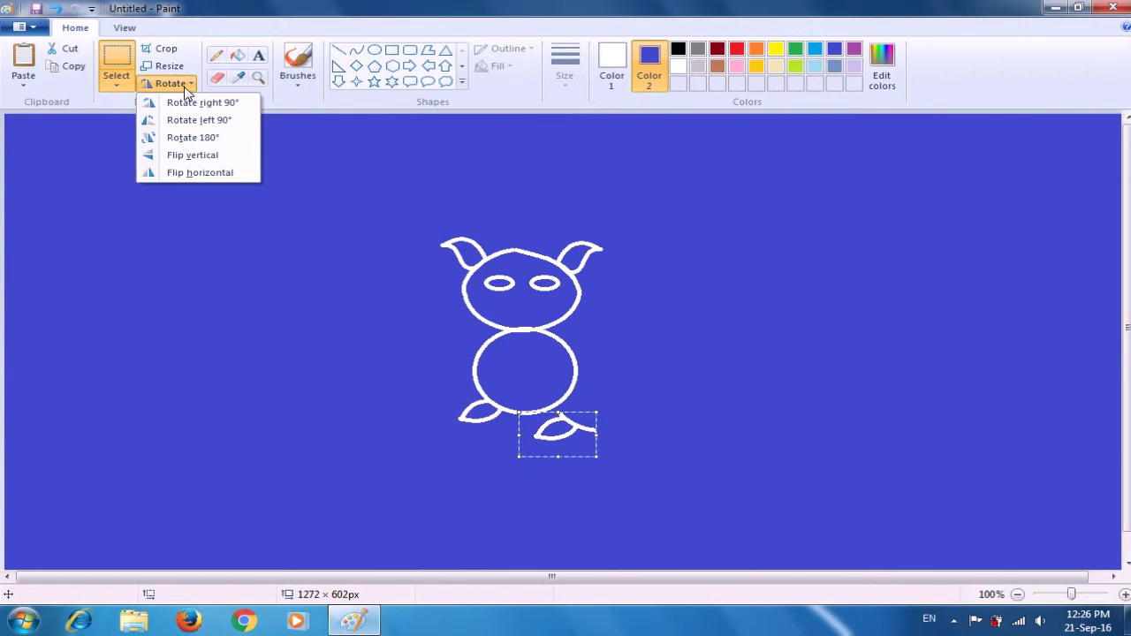
click(215, 174)
drag(564, 435, 575, 419)
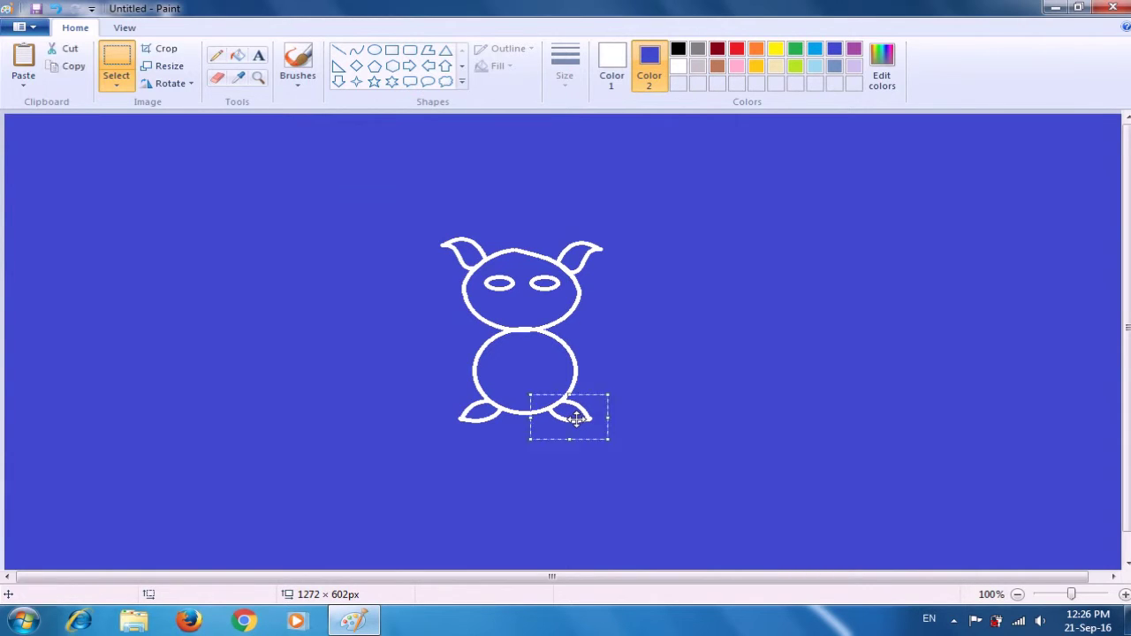
click(673, 399)
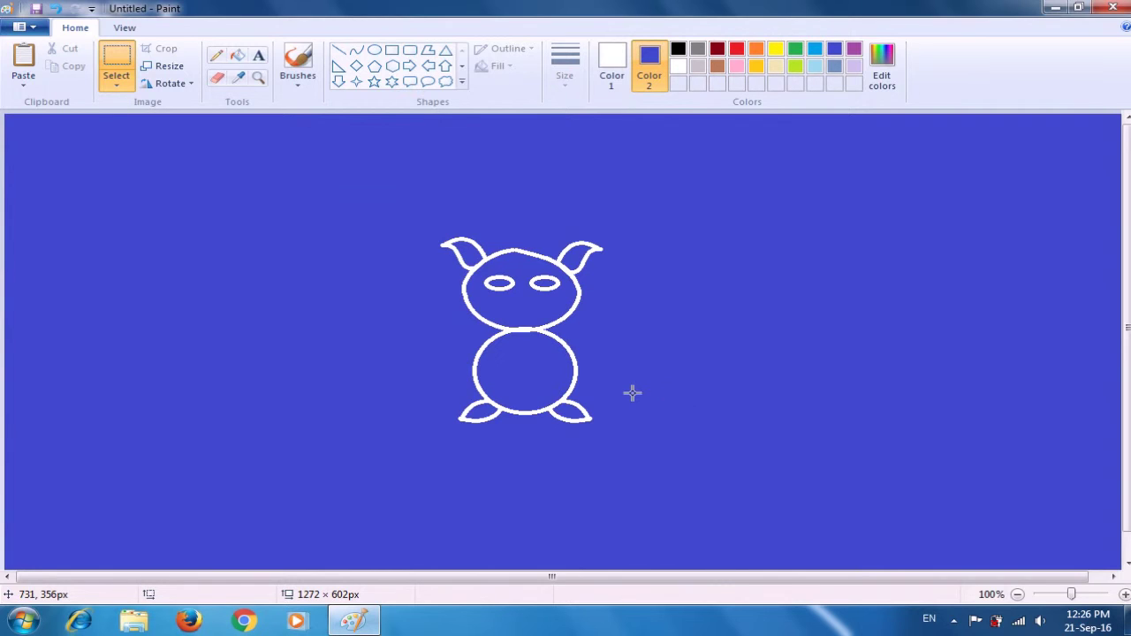
Draw an arm inside the body's left half from two white curves: an upright one about 17 × 32 px and a hand about 27 × 17 px.
click(354, 56)
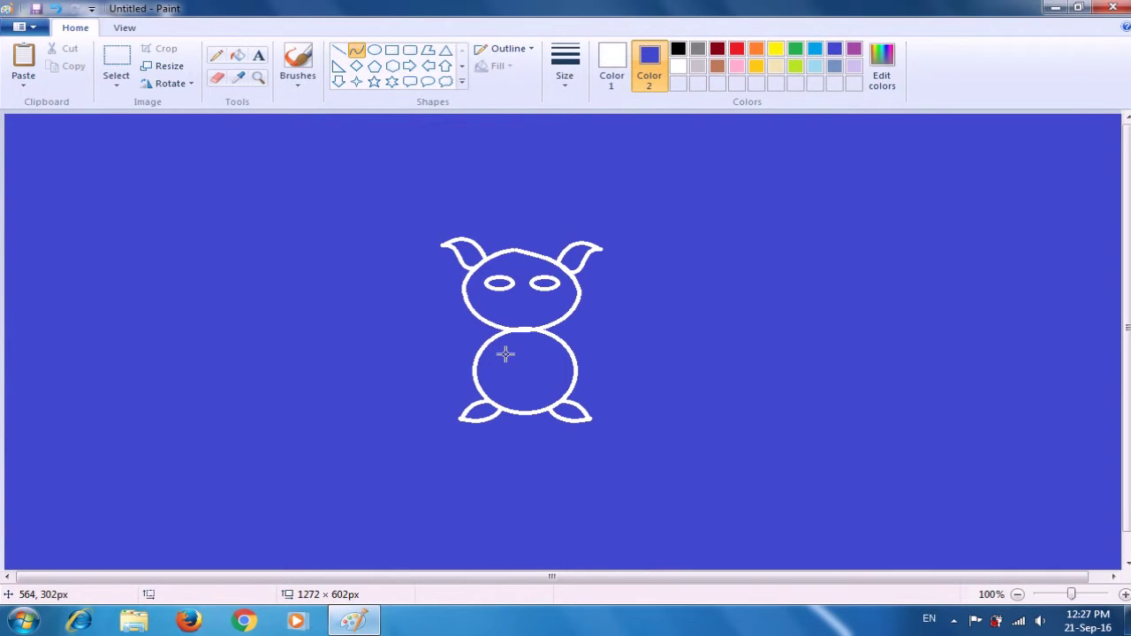
mouse_move(506, 354)
mouse_down()
mouse_move(516, 379)
mouse_move(504, 364)
mouse_move(496, 378)
mouse_up()
mouse_move(504, 350)
mouse_down()
mouse_move(520, 379)
mouse_move(498, 366)
mouse_up()
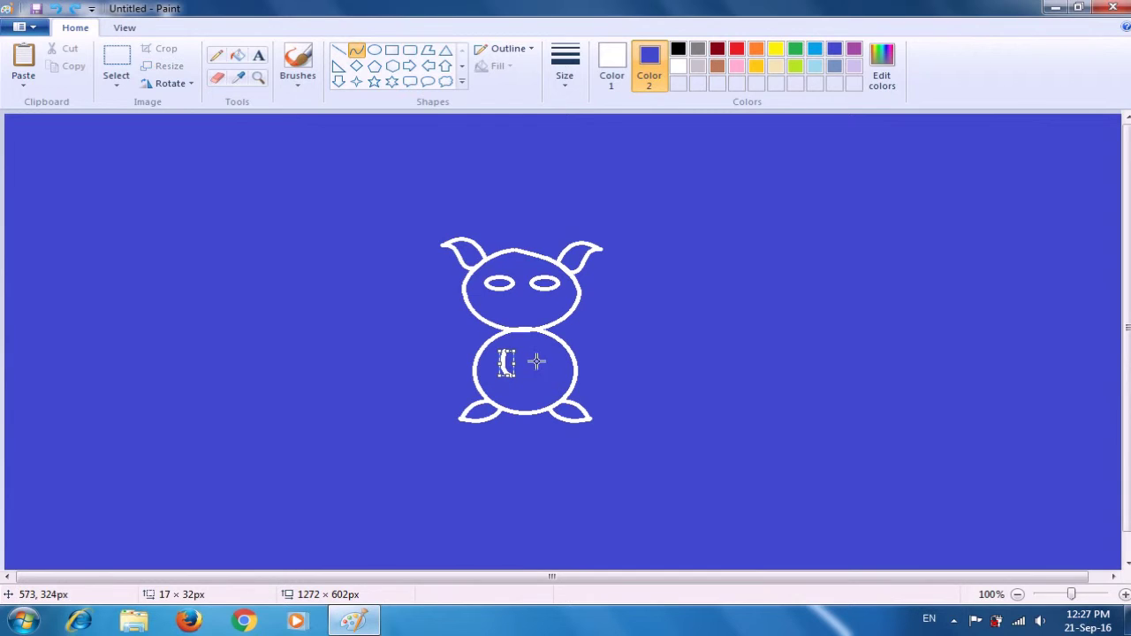
click(606, 351)
mouse_move(504, 374)
mouse_down()
mouse_move(515, 380)
mouse_move(492, 378)
mouse_up()
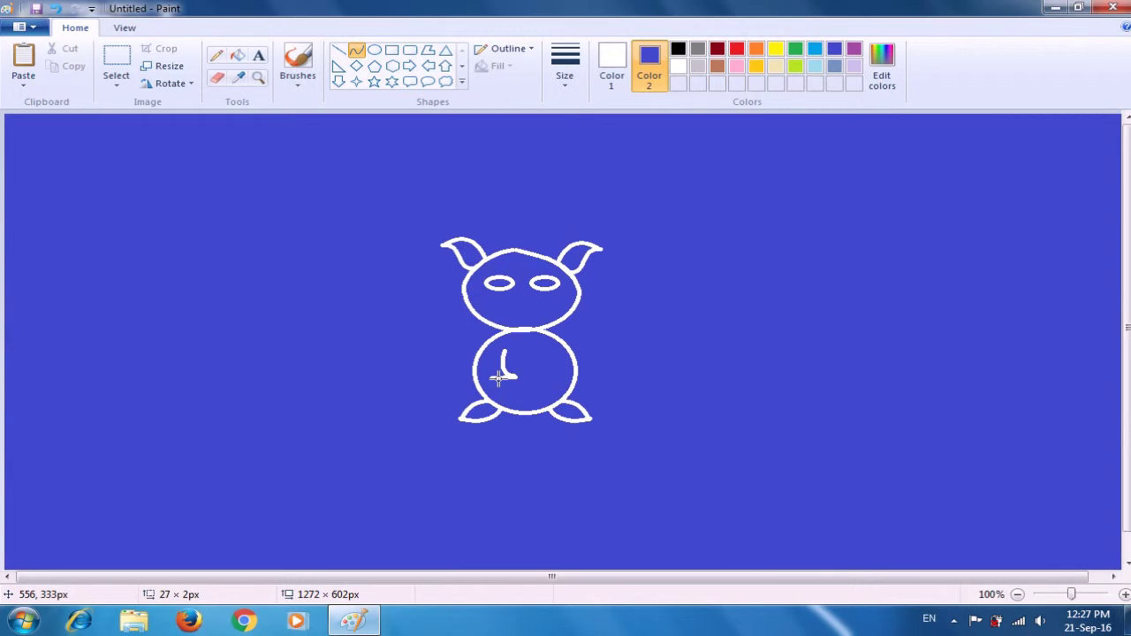
drag(497, 377, 515, 388)
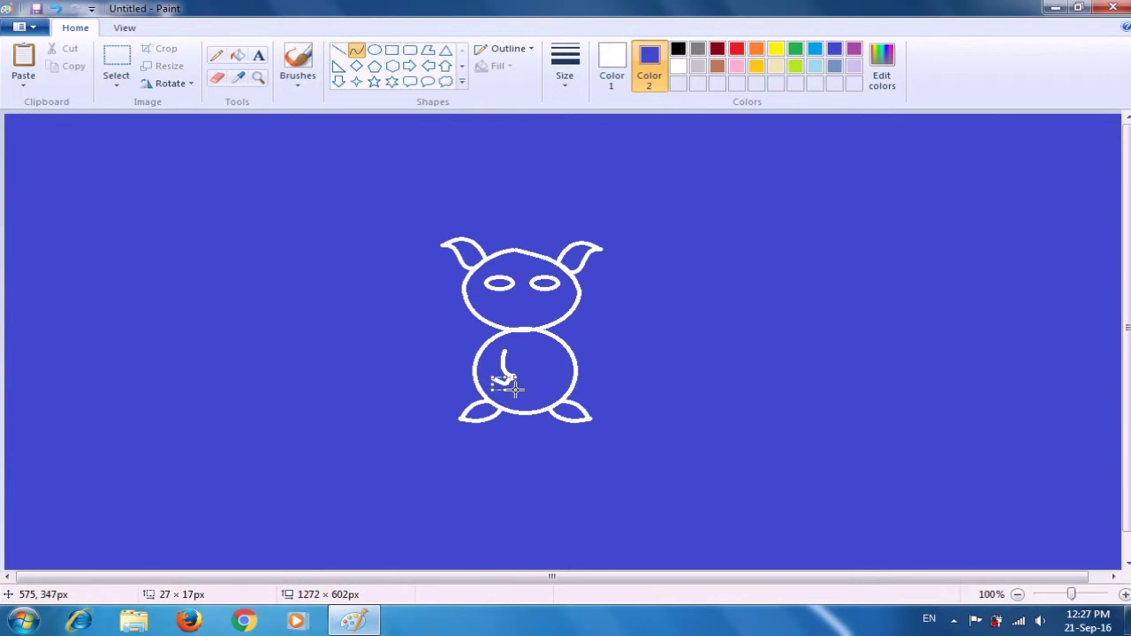
click(621, 372)
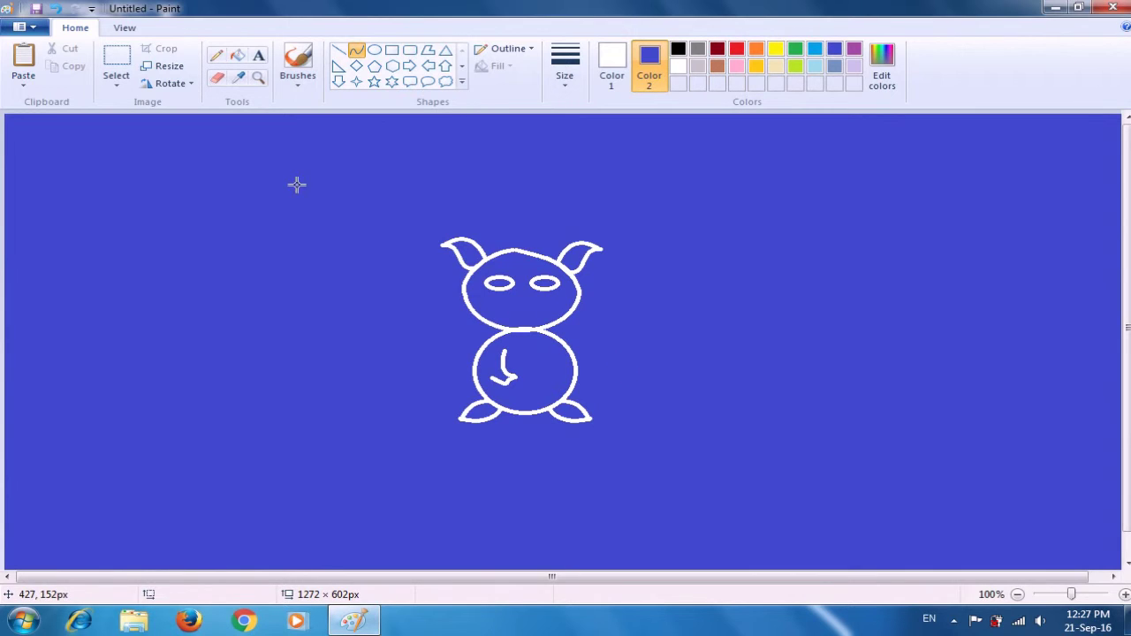
Copy the left arm with a selection about 35 × 55 px and place the copy in the body's right half.
click(115, 67)
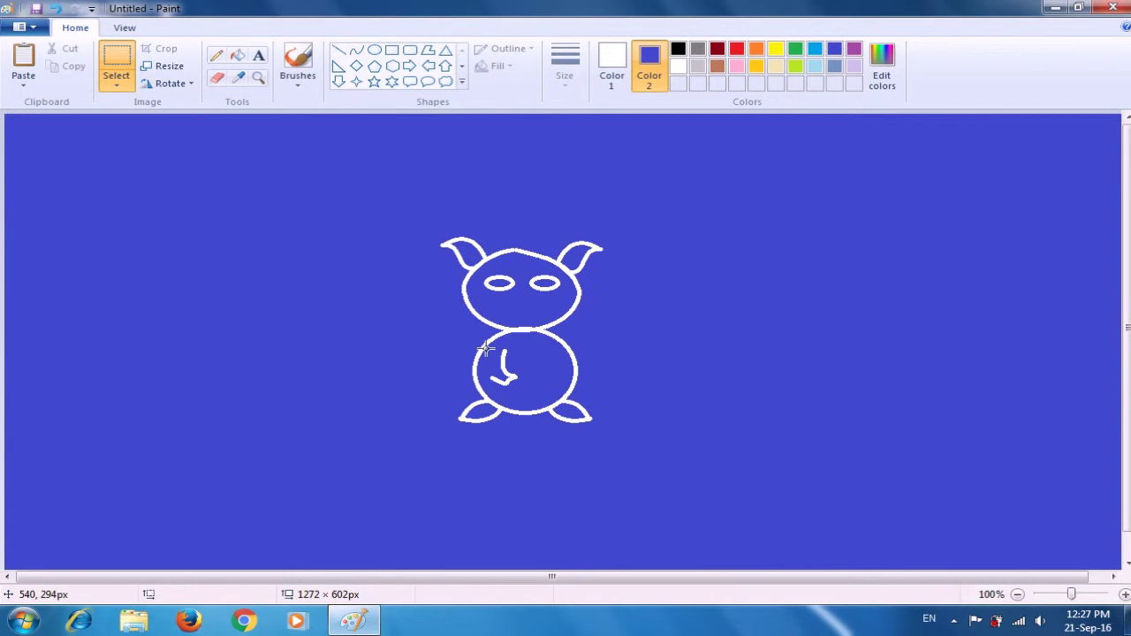
drag(490, 351, 520, 390)
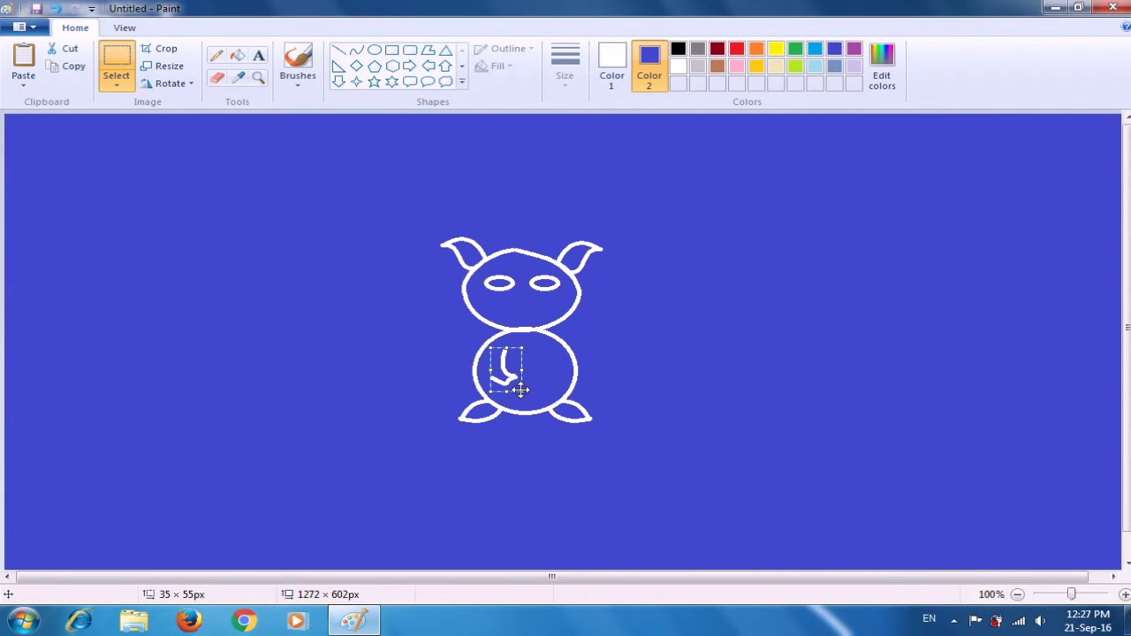
key(ctrl+v)
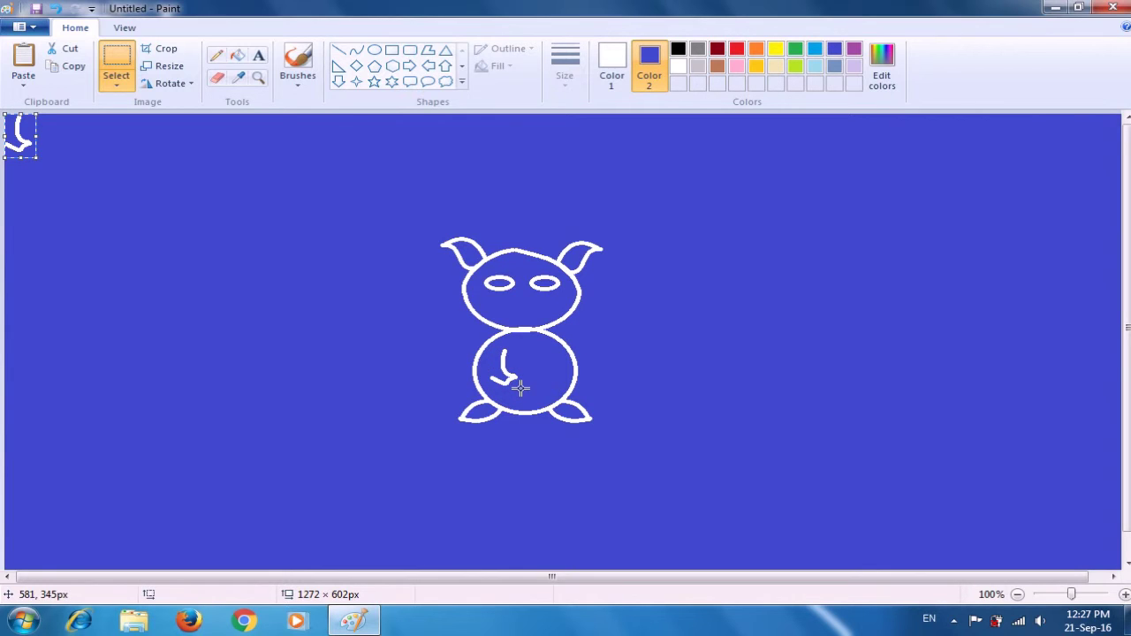
drag(32, 148, 547, 379)
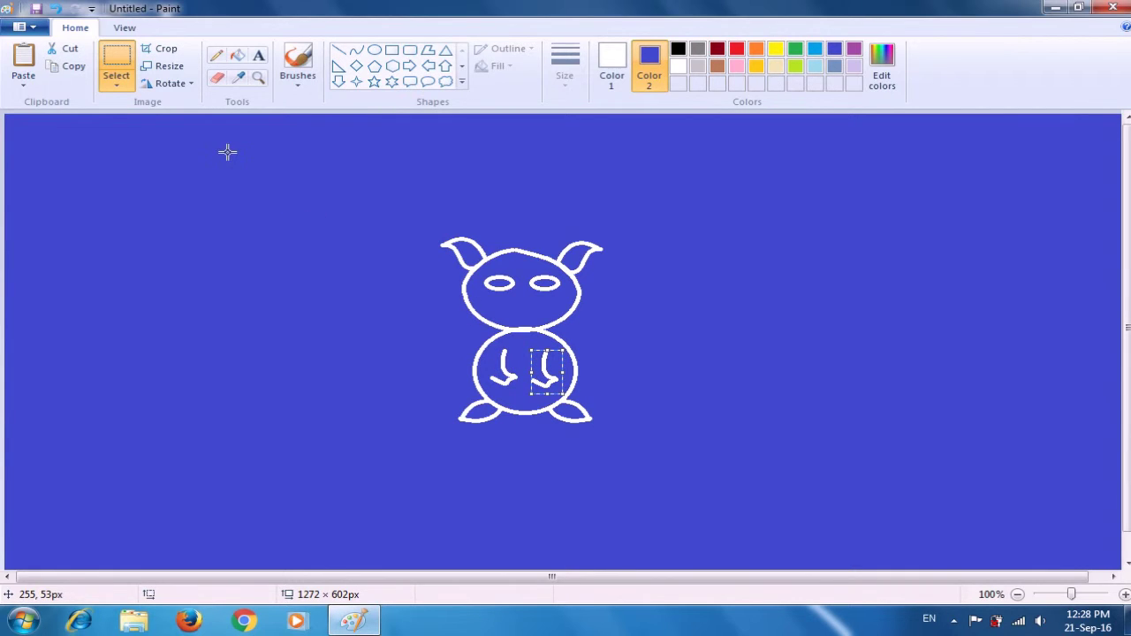
Flip the copied arm horizontally and leave it level with the left arm.
click(187, 85)
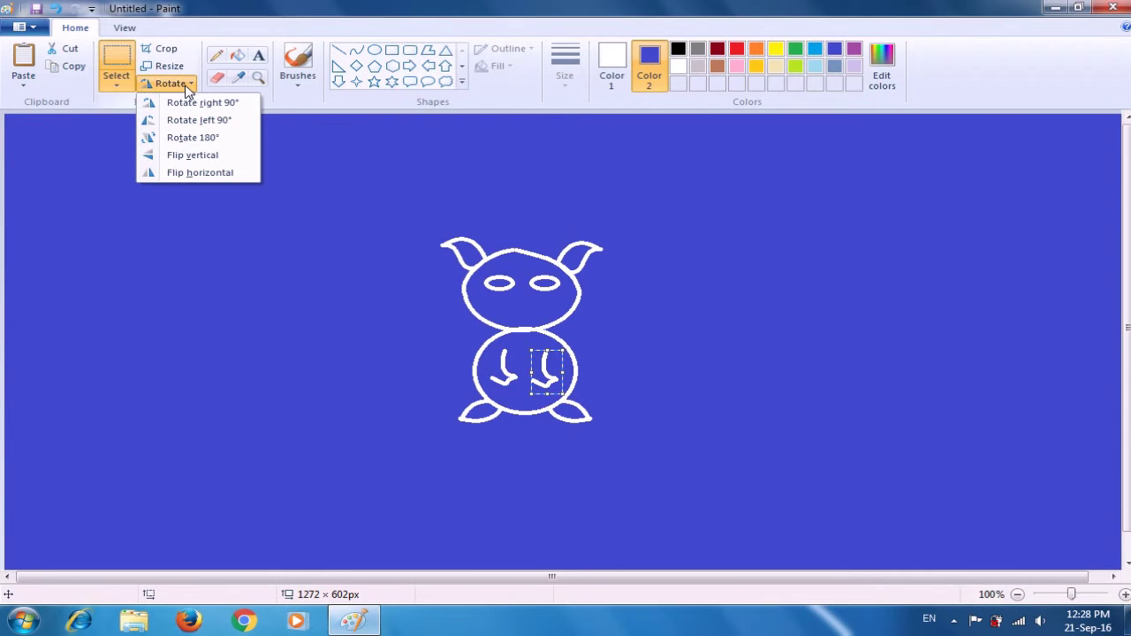
click(219, 173)
click(540, 376)
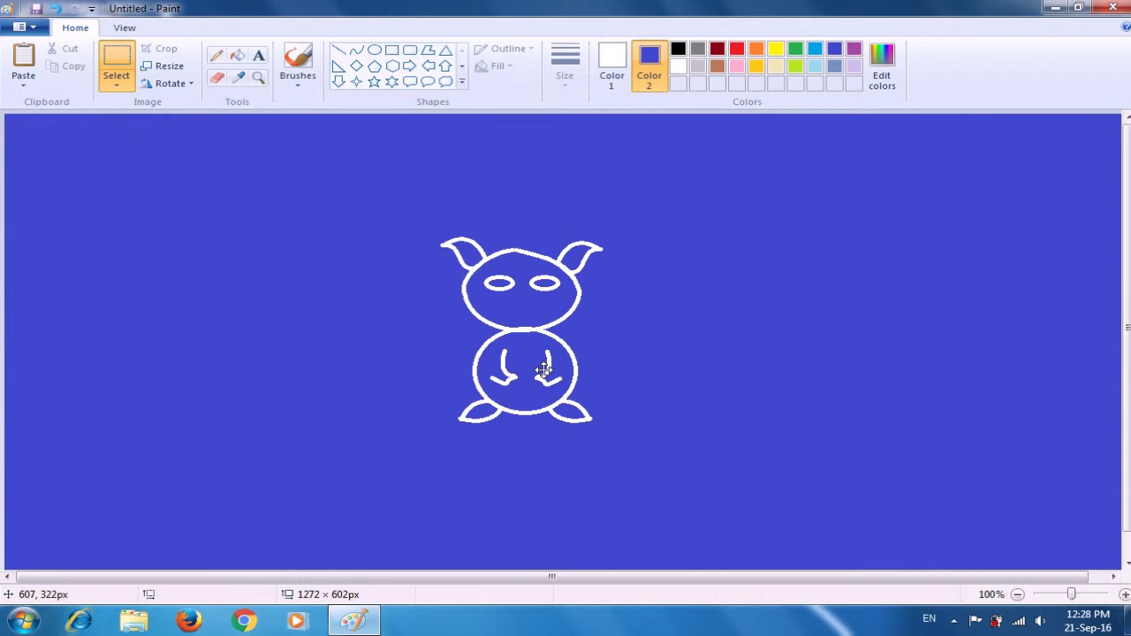
key(ctrl+z)
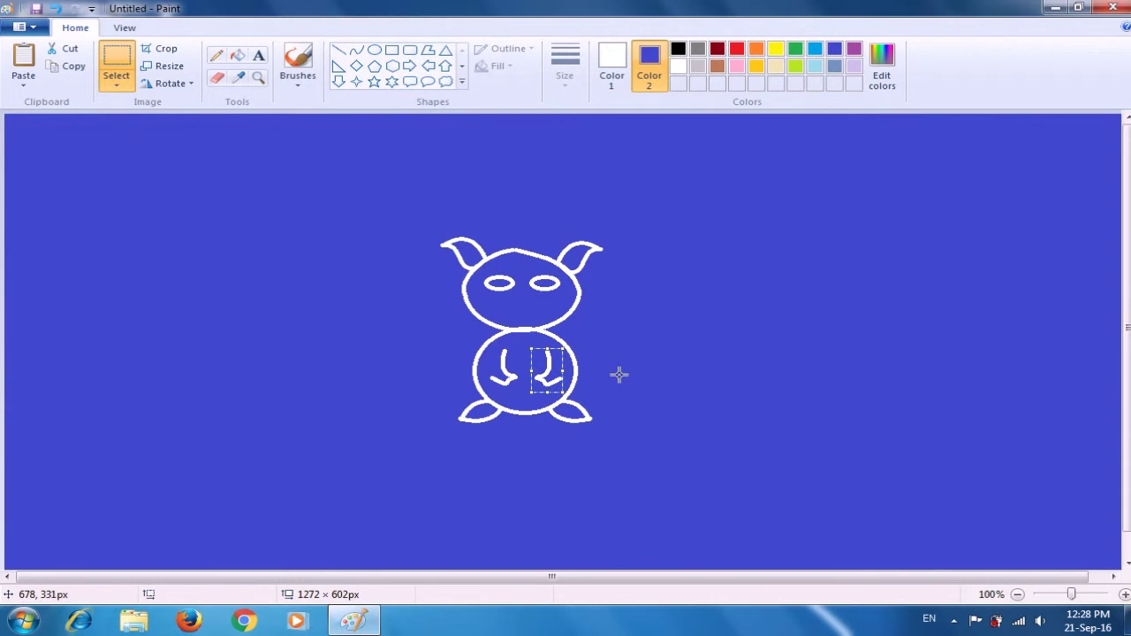
click(621, 372)
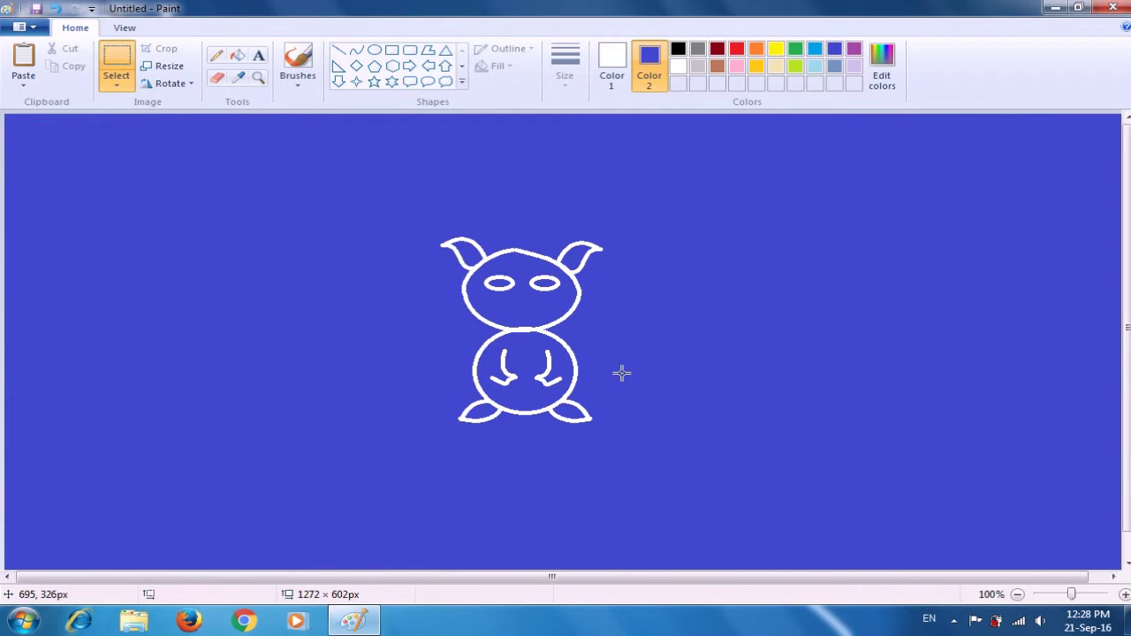
Set Color 2 to white and draw a small white four-point star as the nose, just below and between the eyes.
click(678, 67)
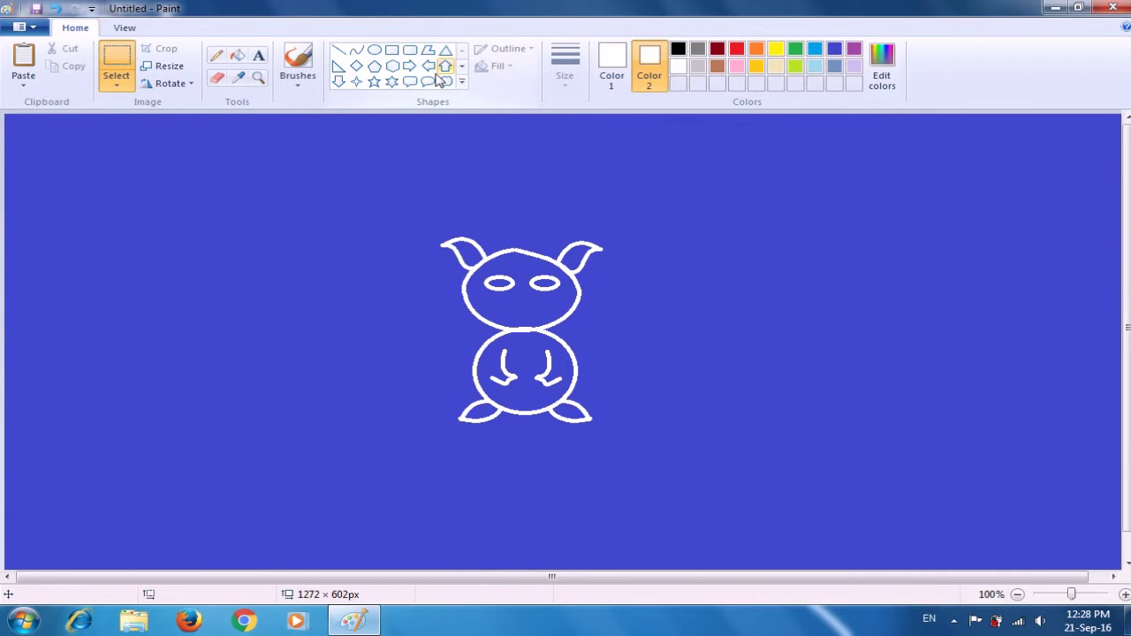
click(356, 81)
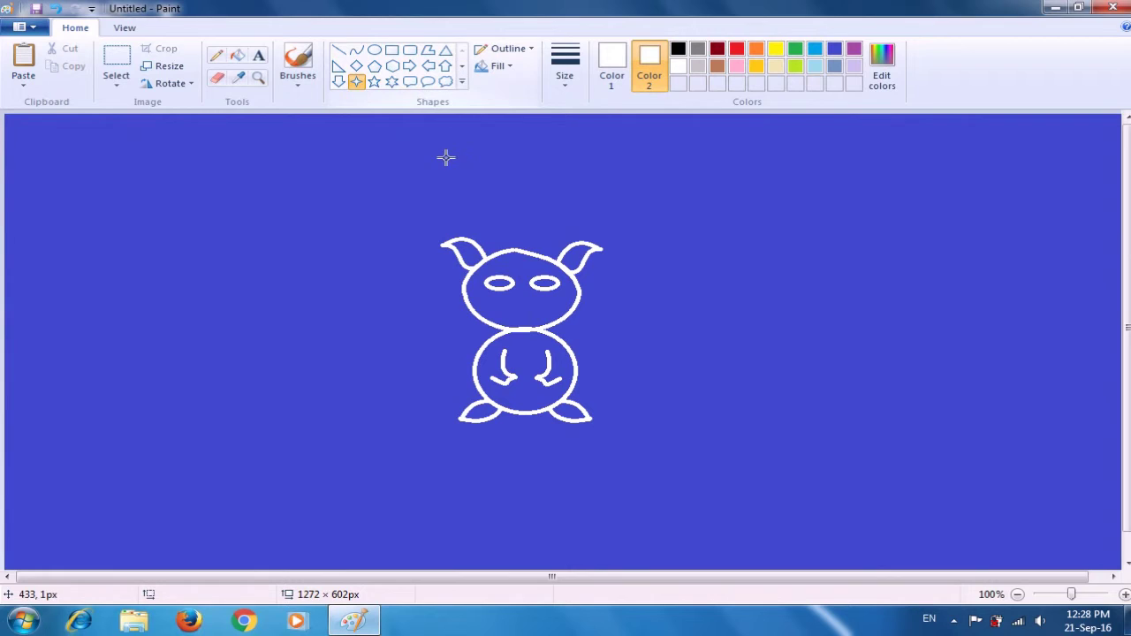
drag(518, 290, 524, 304)
click(640, 299)
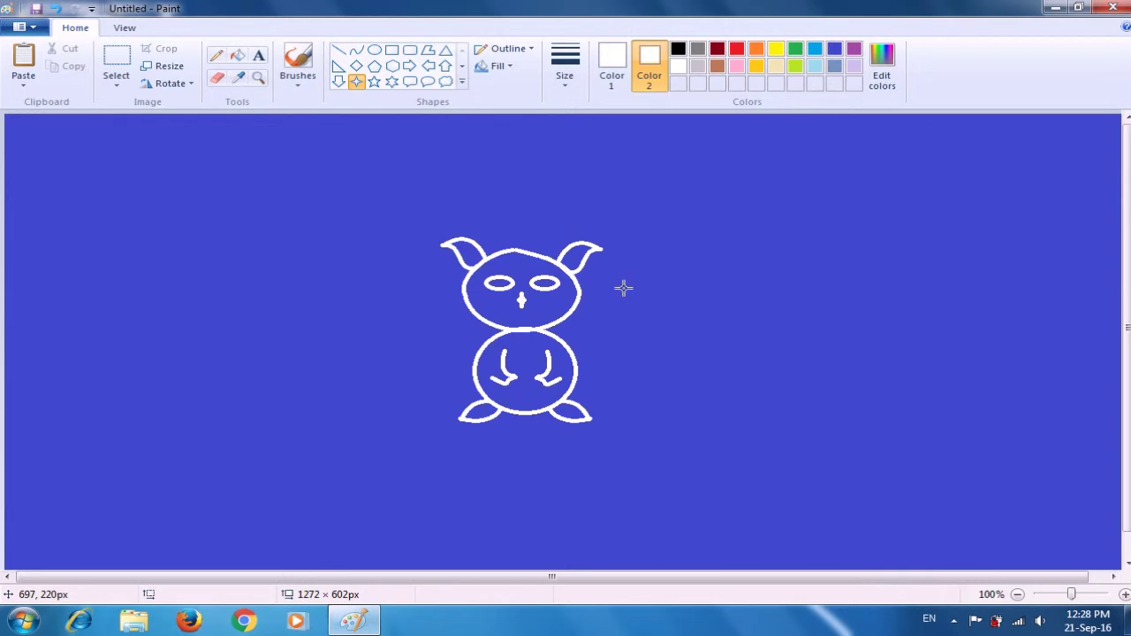
Draw a white curve about 17 × 16 px from the nose down to the left as the mouth's left half.
click(357, 54)
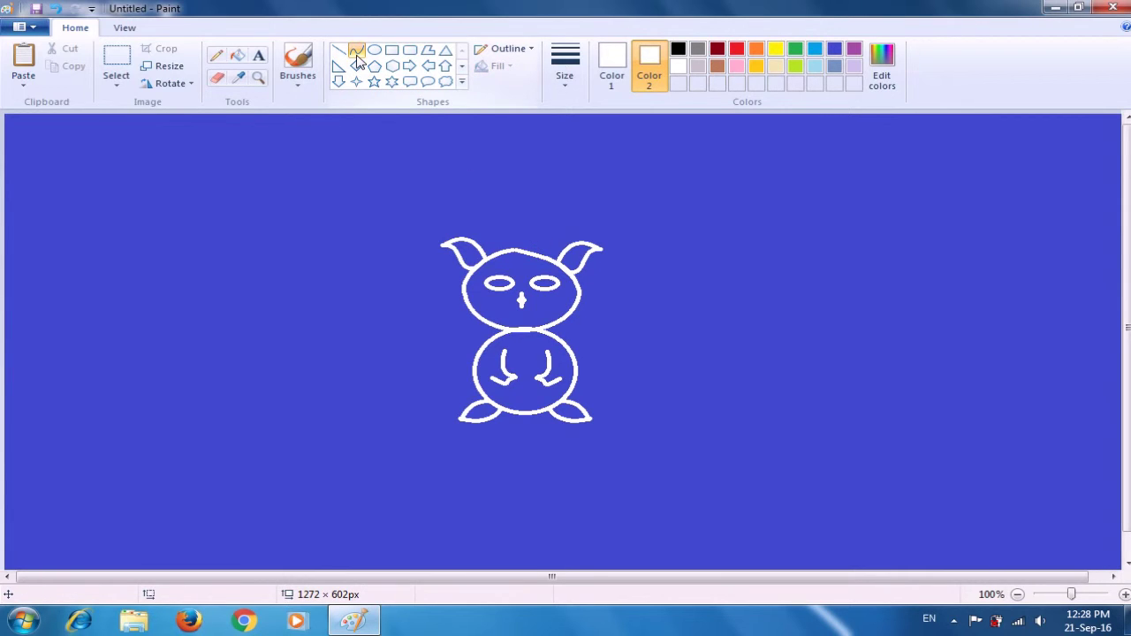
drag(521, 302, 507, 315)
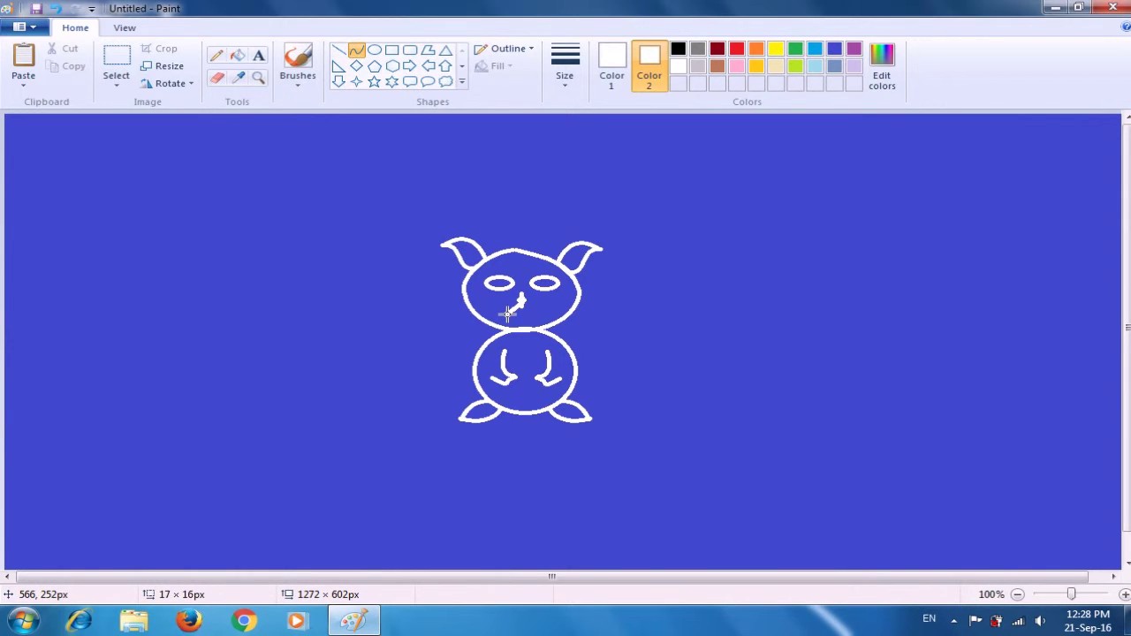
mouse_move(507, 315)
mouse_down()
mouse_move(514, 304)
mouse_move(520, 314)
mouse_up()
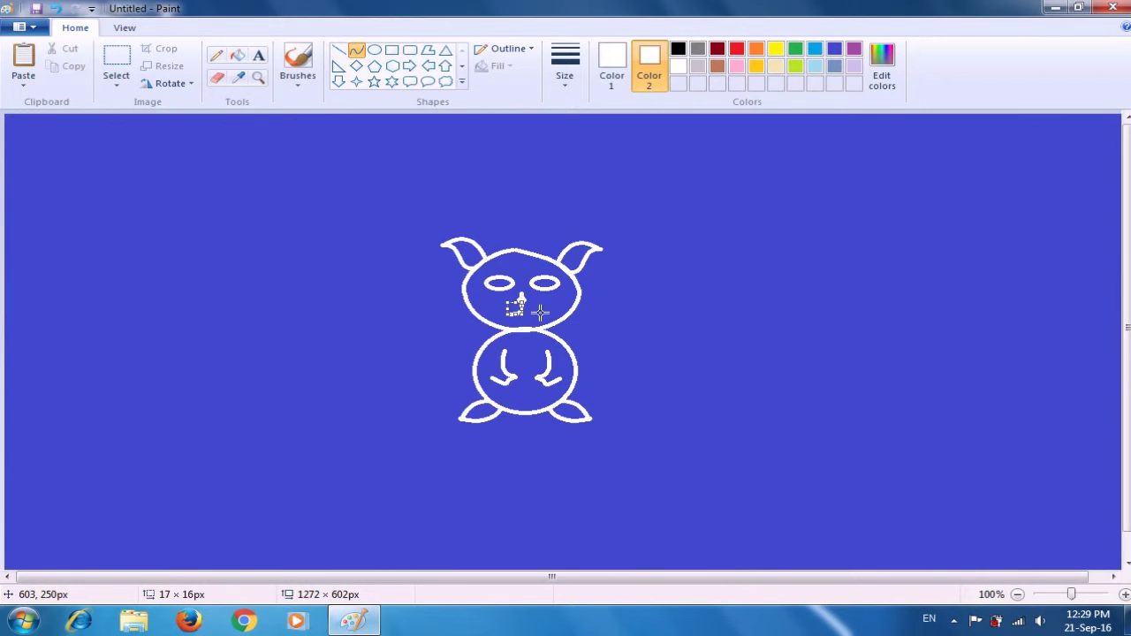
click(540, 311)
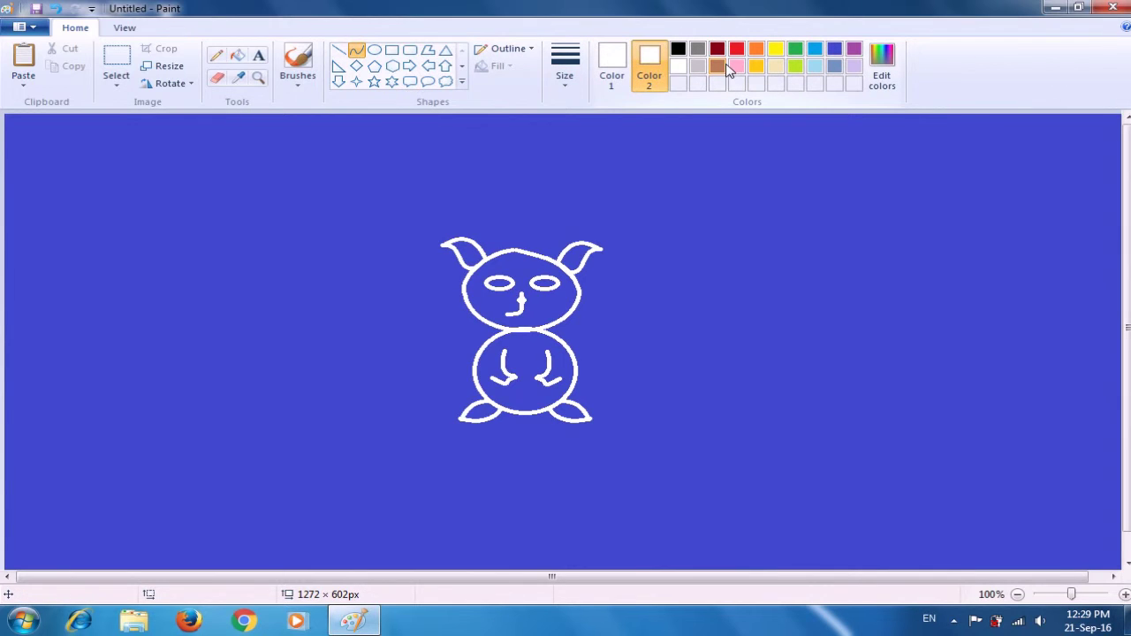
Set Color 2 to indigo and copy the mouth's left half with a selection about 46 × 24 px, placing the copy over the original.
click(835, 53)
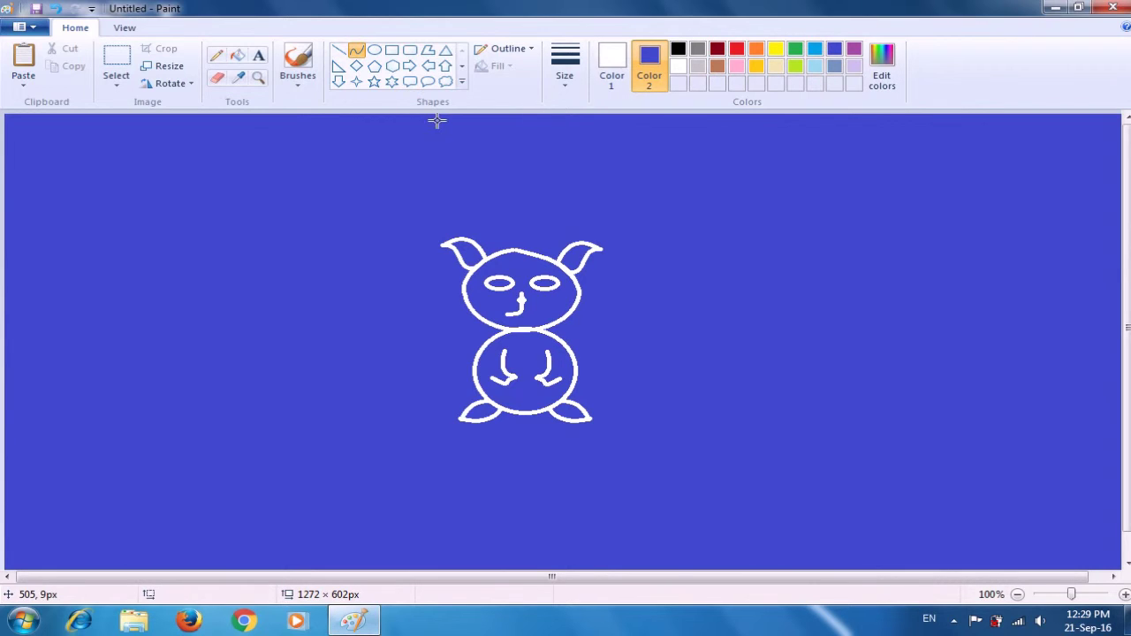
click(115, 60)
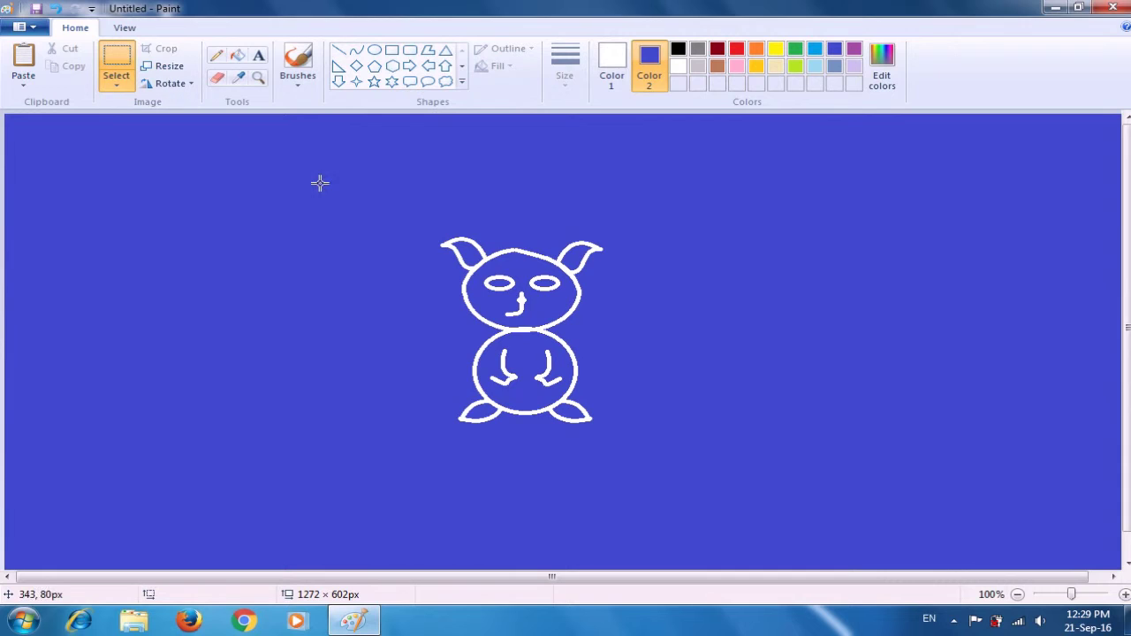
drag(499, 303, 538, 323)
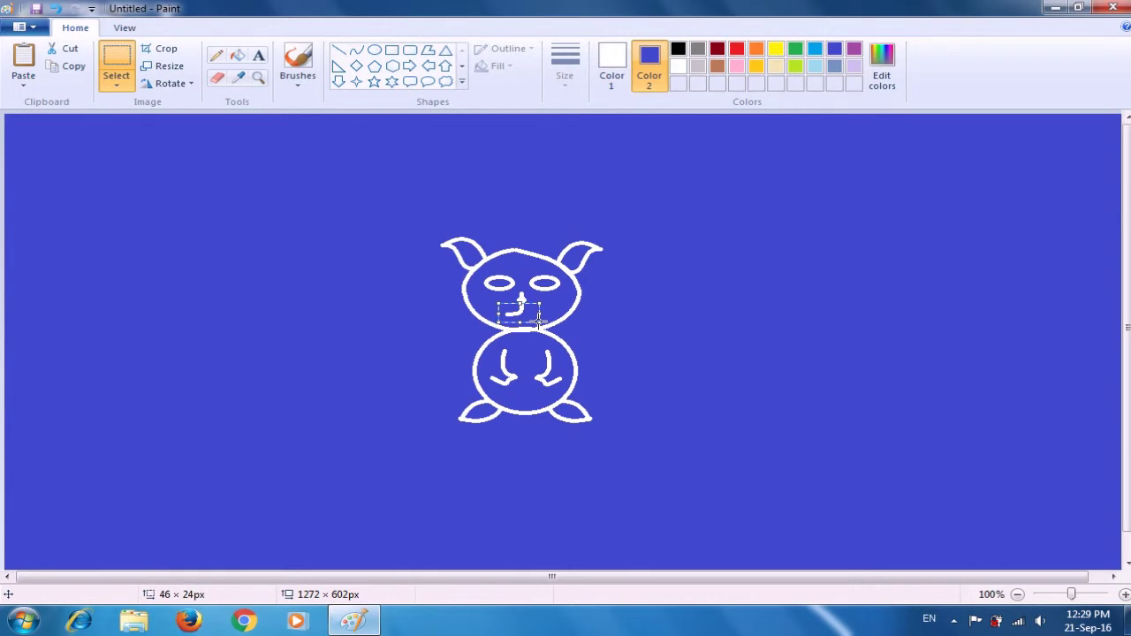
key(ctrl+x)
key(ctrl+v)
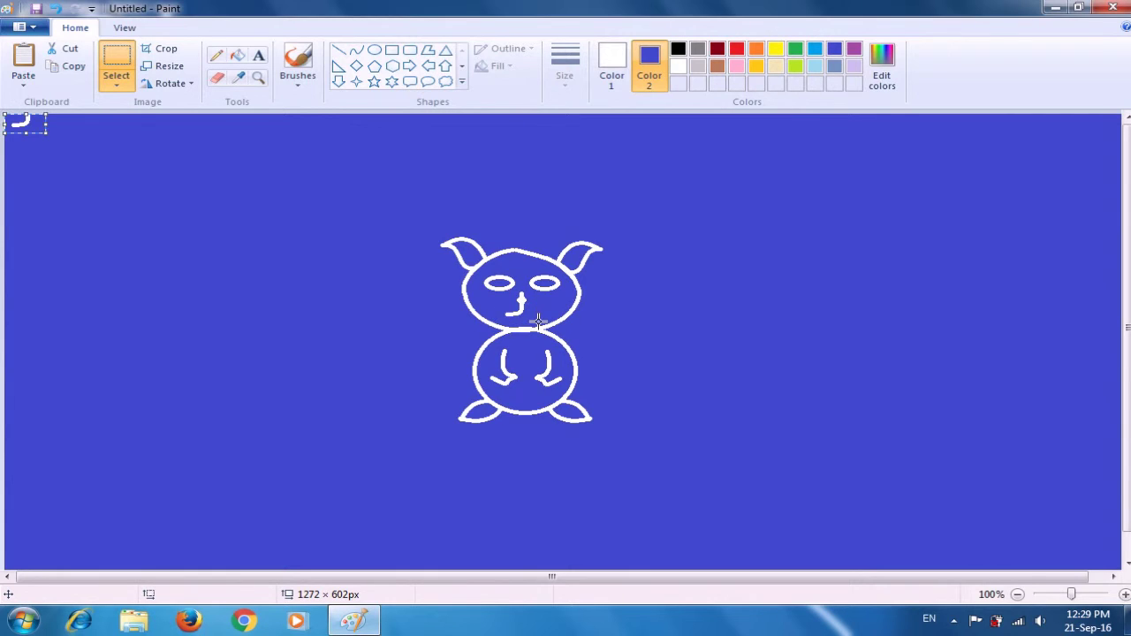
drag(23, 123, 522, 314)
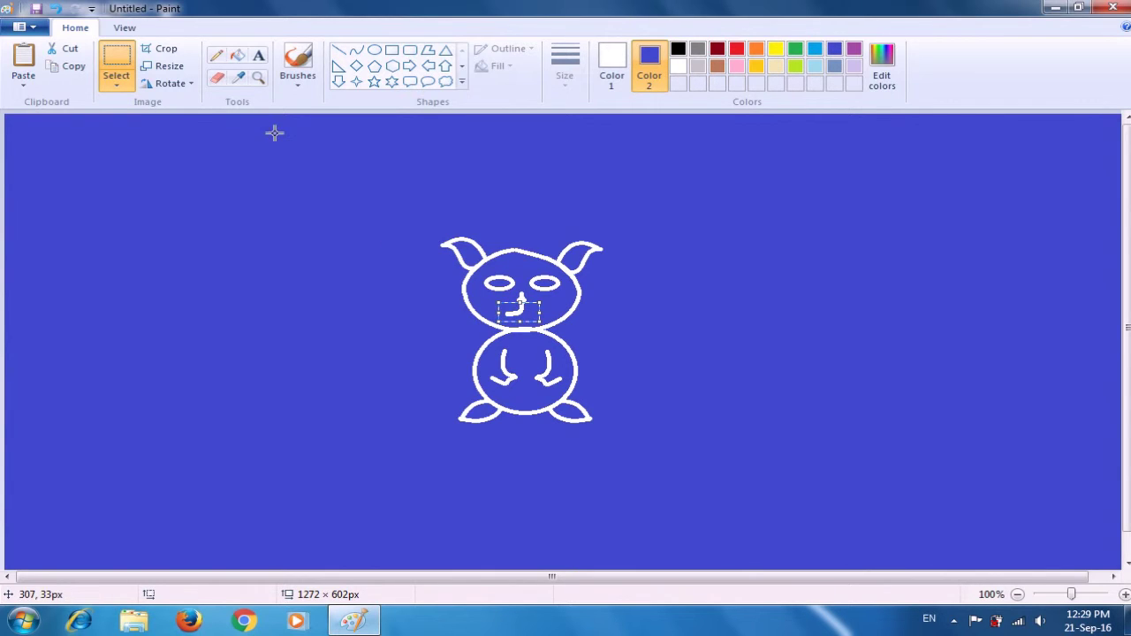
Flip the copied mouth half horizontally and place it against the left half, under the nose, to complete the mouth.
click(181, 83)
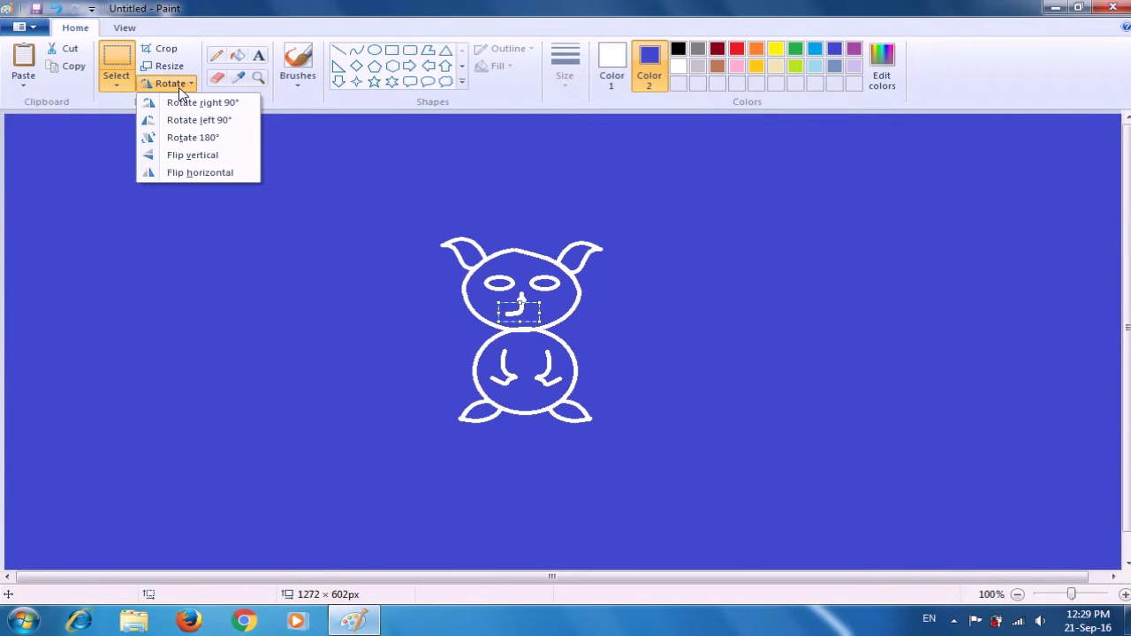
click(202, 173)
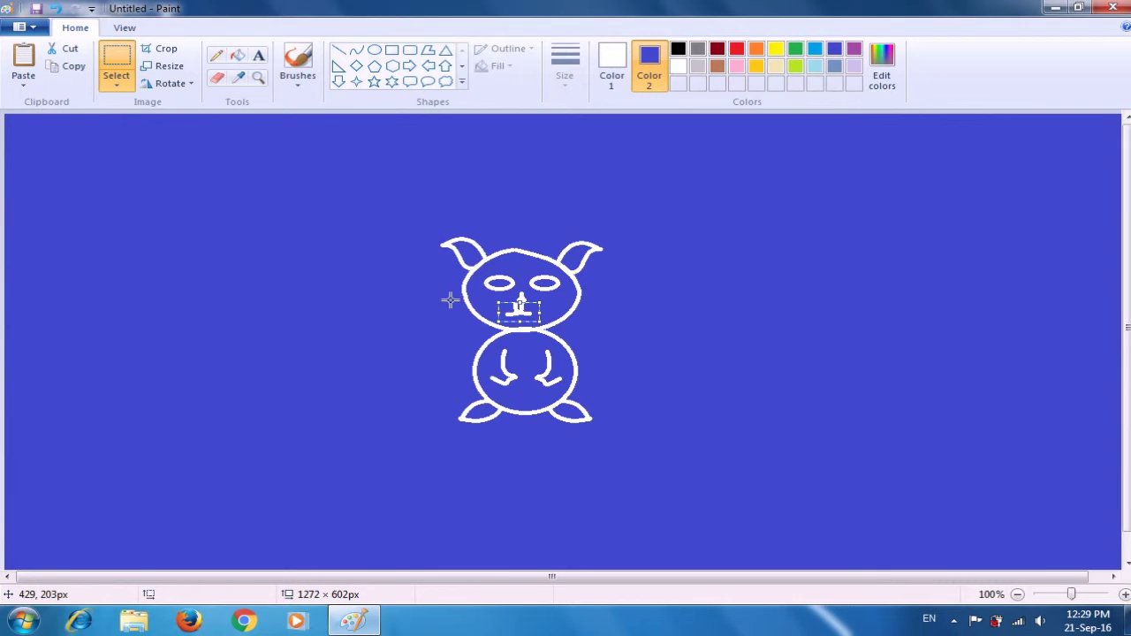
key(Escape)
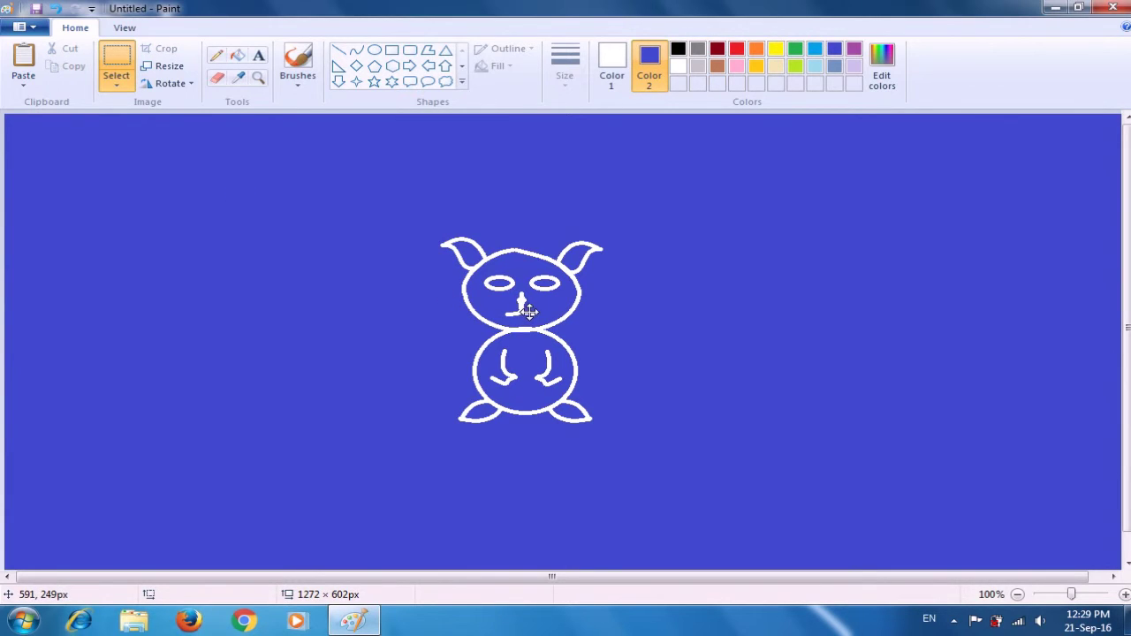
drag(504, 301, 546, 324)
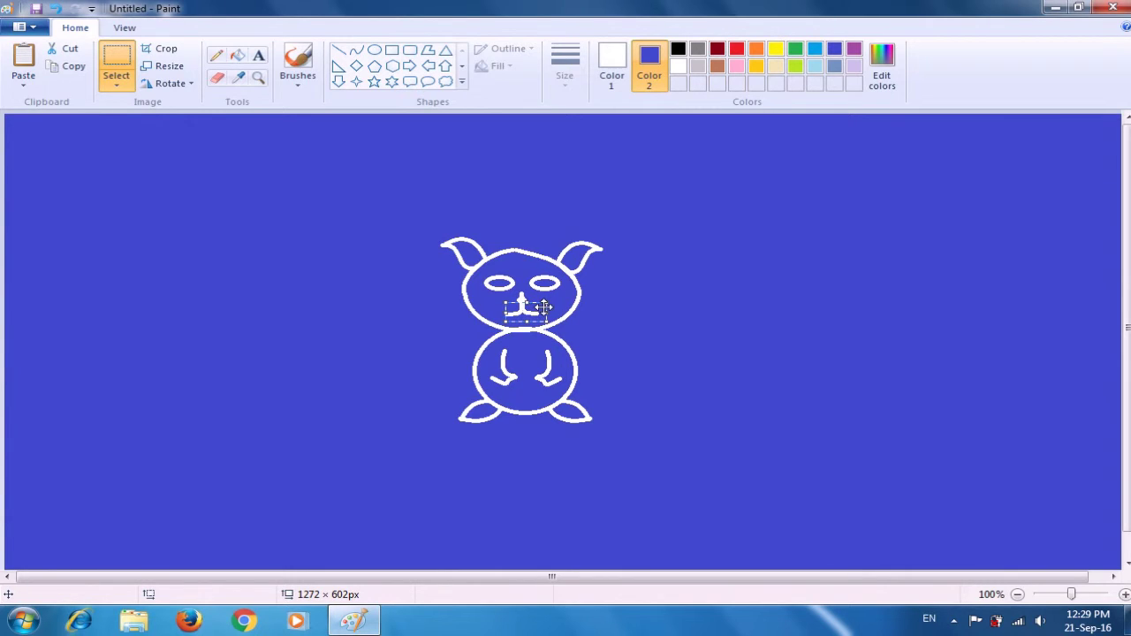
click(633, 323)
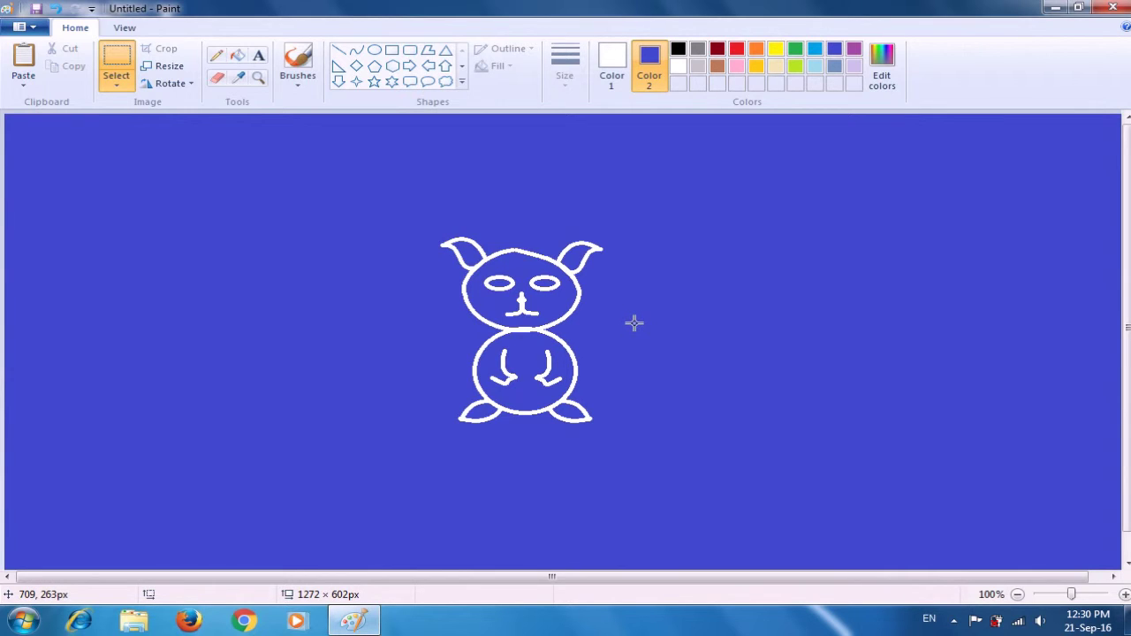
Draw a white tail with two curves rising outward from the body's lower right above the foot, the upper one about 109 × 51 px.
click(356, 54)
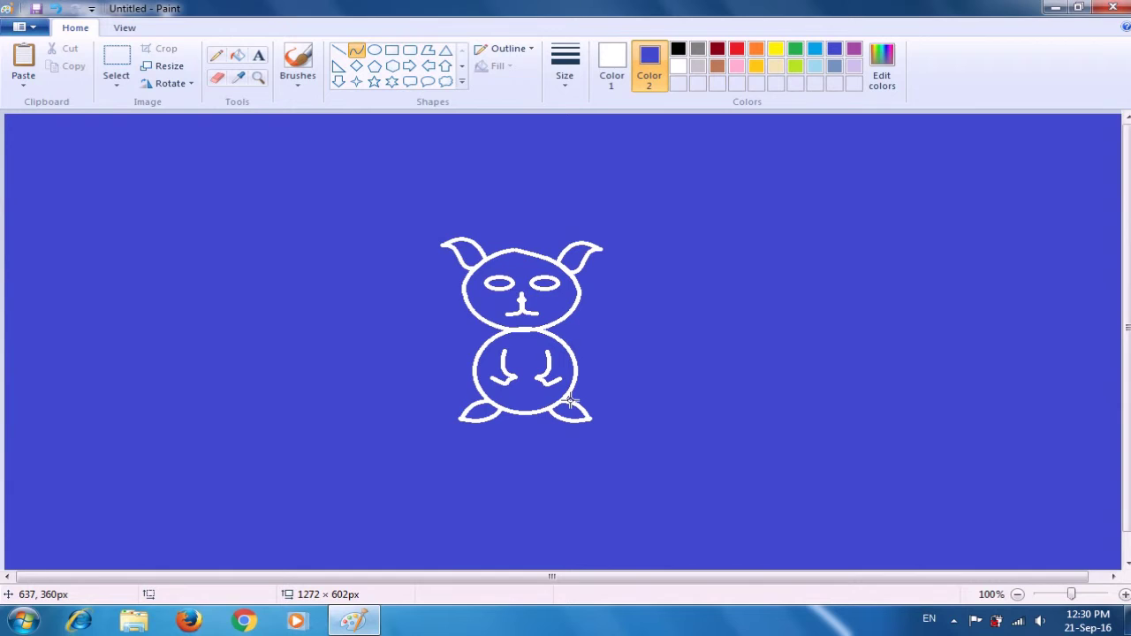
mouse_move(566, 405)
mouse_down()
mouse_move(661, 368)
mouse_move(591, 389)
mouse_move(599, 402)
mouse_move(628, 380)
mouse_move(621, 361)
mouse_up()
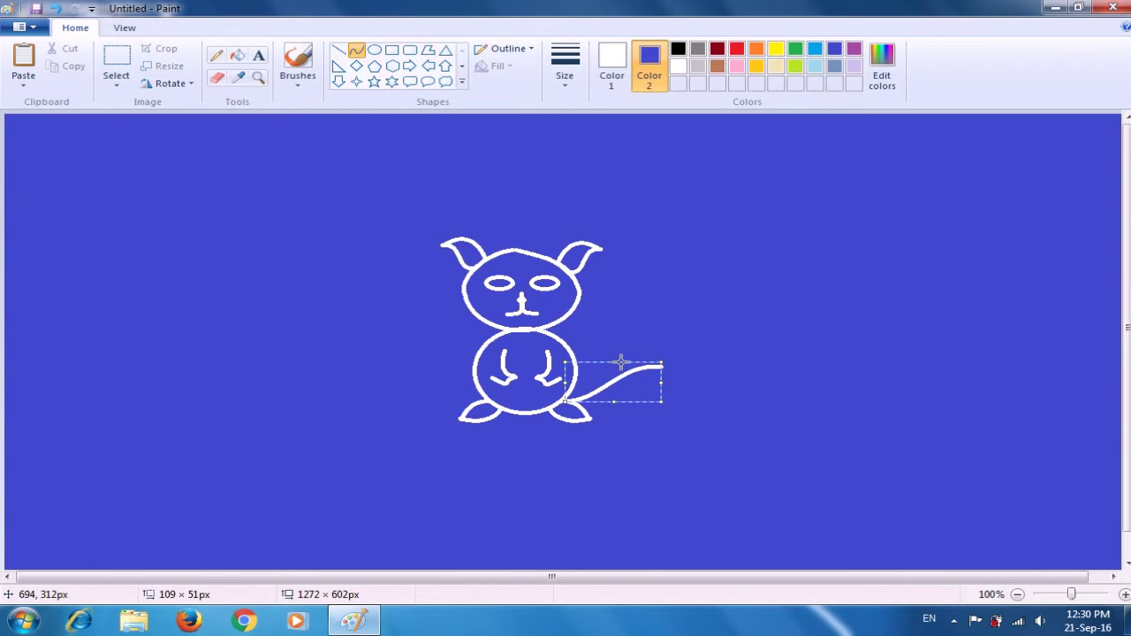
click(660, 309)
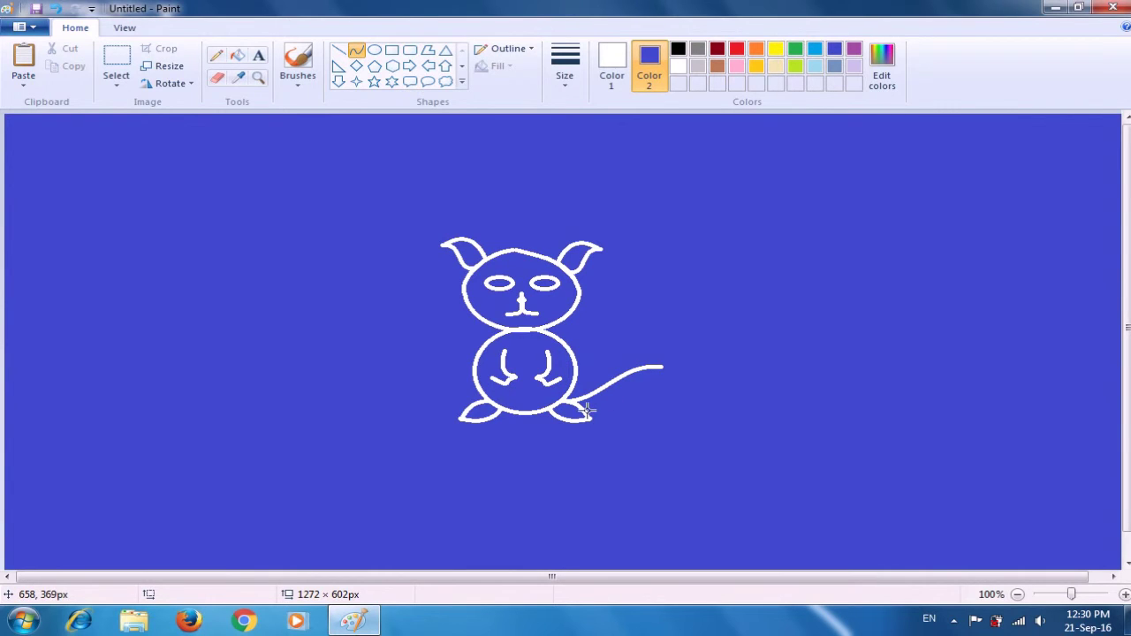
mouse_move(594, 409)
mouse_down()
mouse_move(659, 366)
mouse_move(601, 411)
mouse_move(611, 416)
mouse_move(645, 381)
mouse_move(631, 367)
mouse_move(614, 374)
mouse_up()
click(615, 375)
click(627, 304)
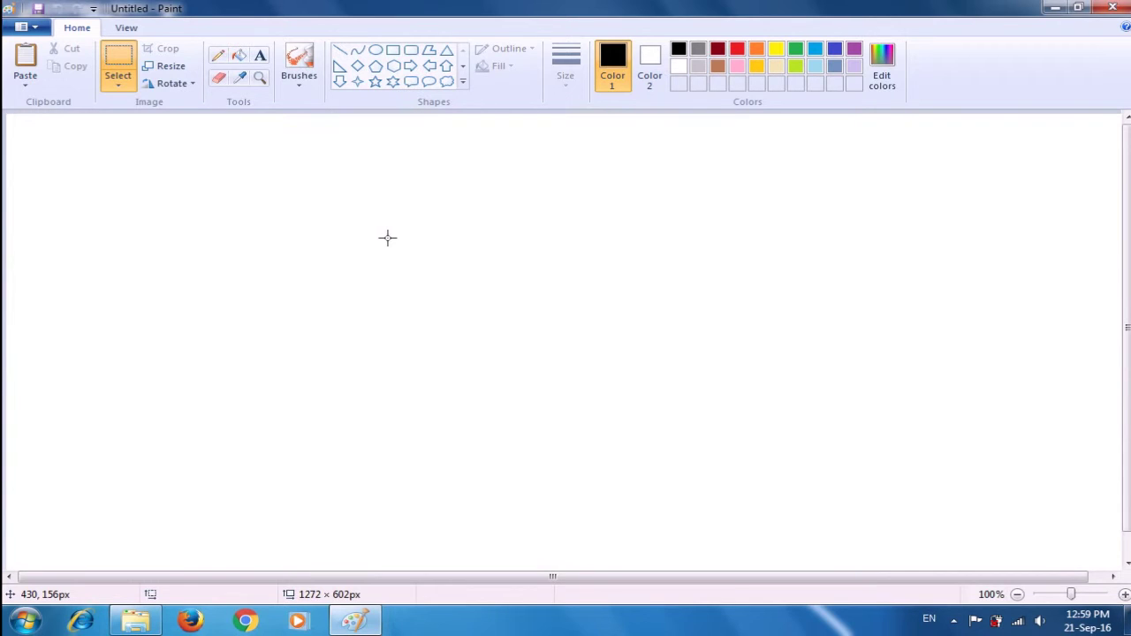
Draw a black ellipse about 127 × 116 px near the middle of the blank canvas with the third outline thickness.
click(375, 53)
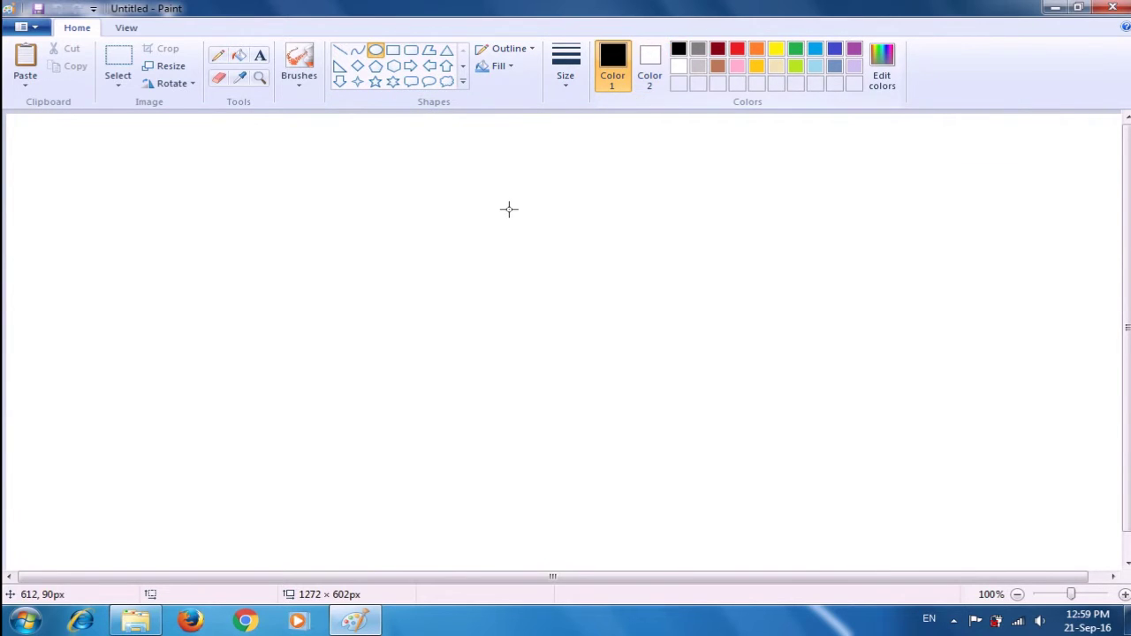
drag(471, 218, 583, 308)
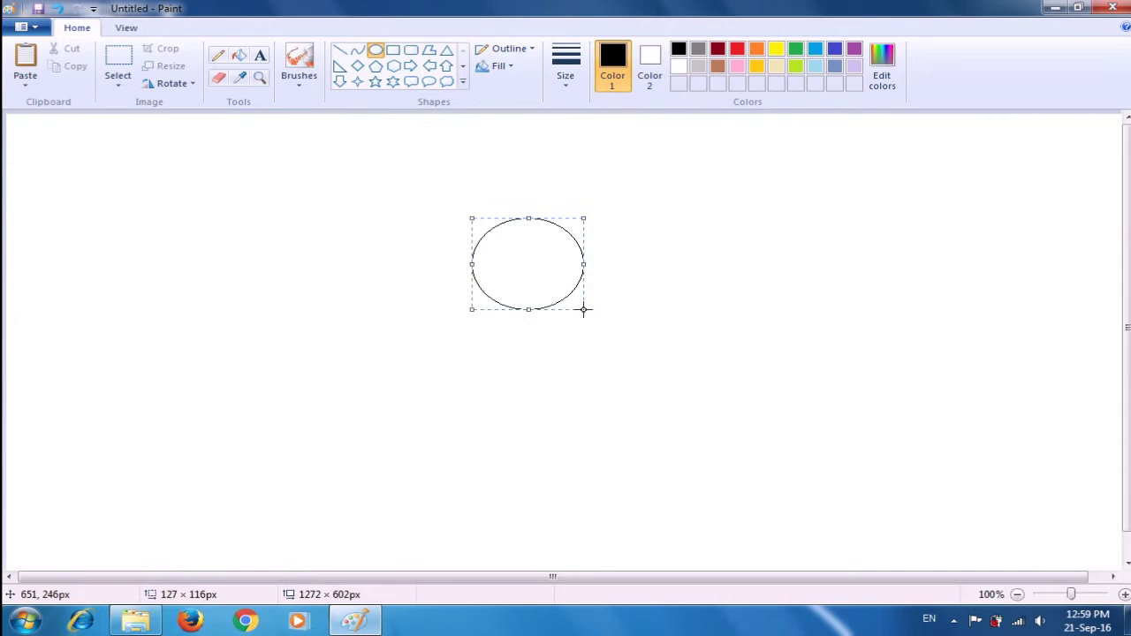
click(565, 93)
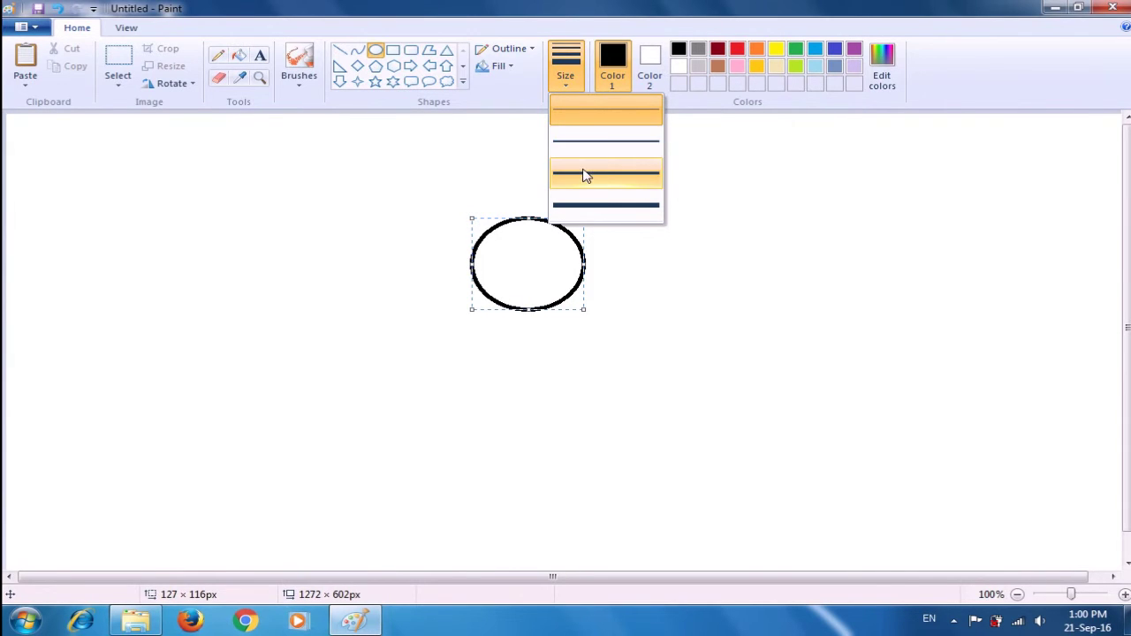
click(585, 172)
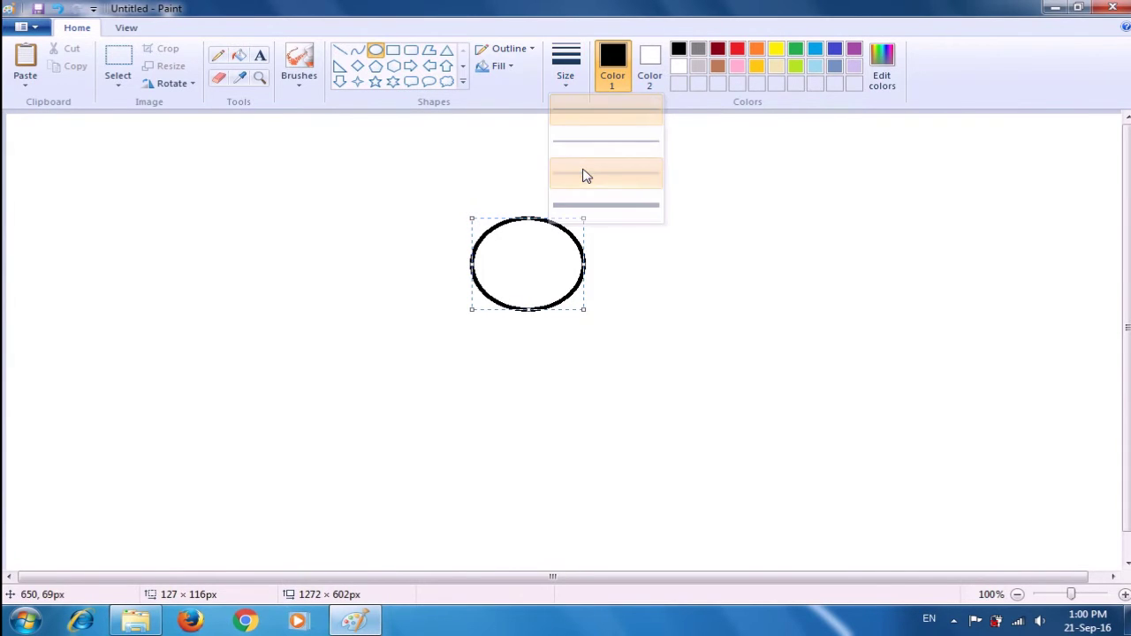
click(715, 228)
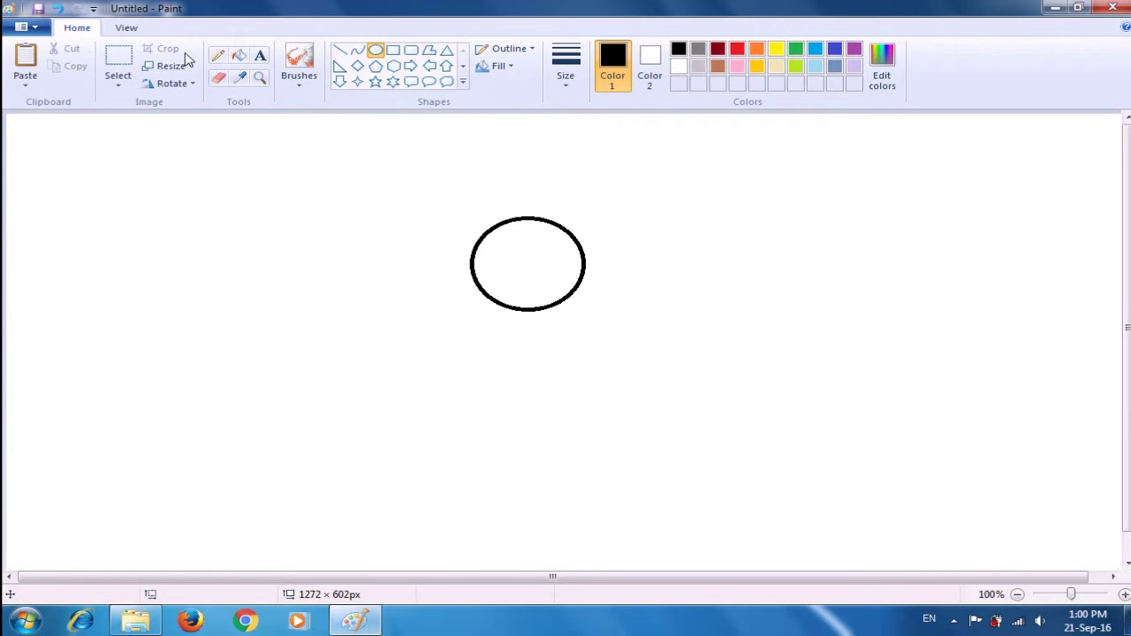
Delete the lower part of the ellipse with a selection about 188 × 84 px, leaving an open arch.
click(122, 58)
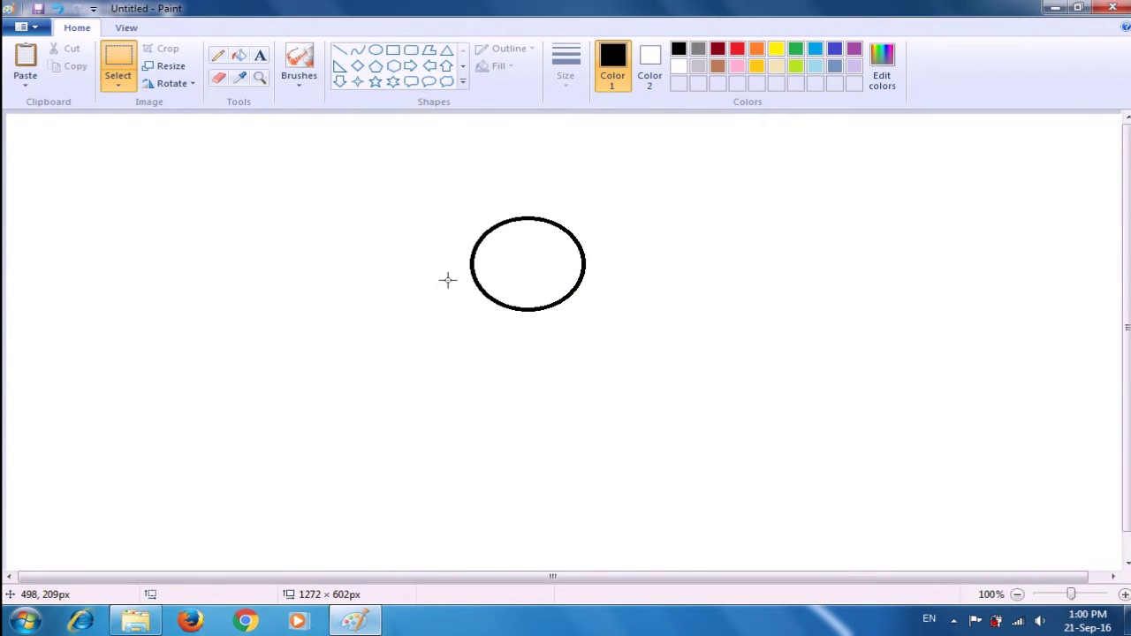
drag(452, 279, 618, 345)
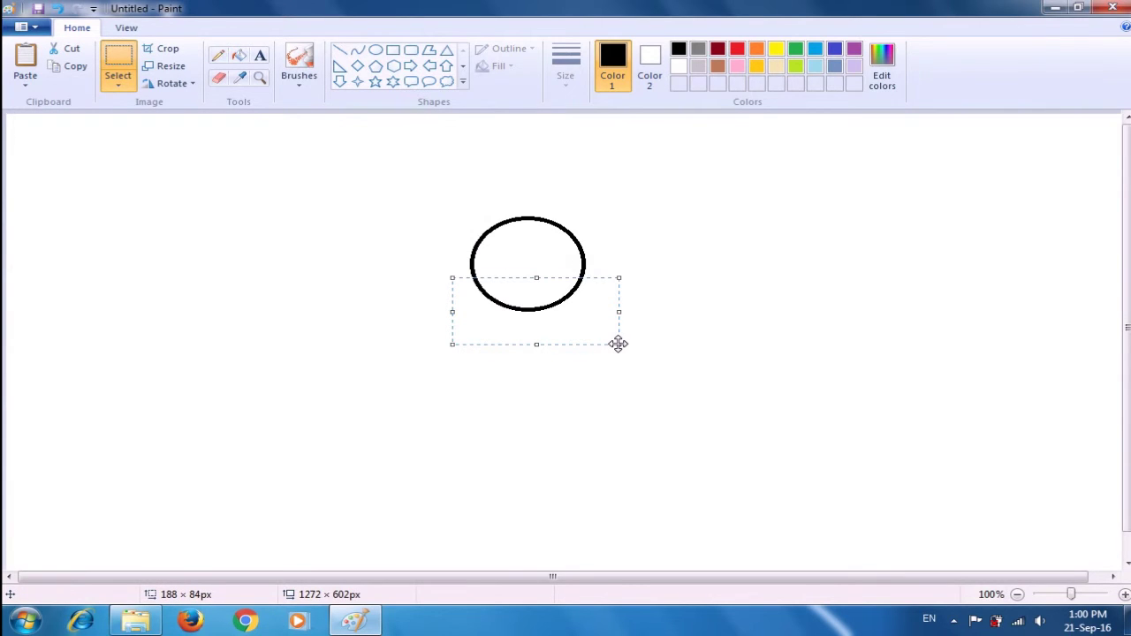
key(Delete)
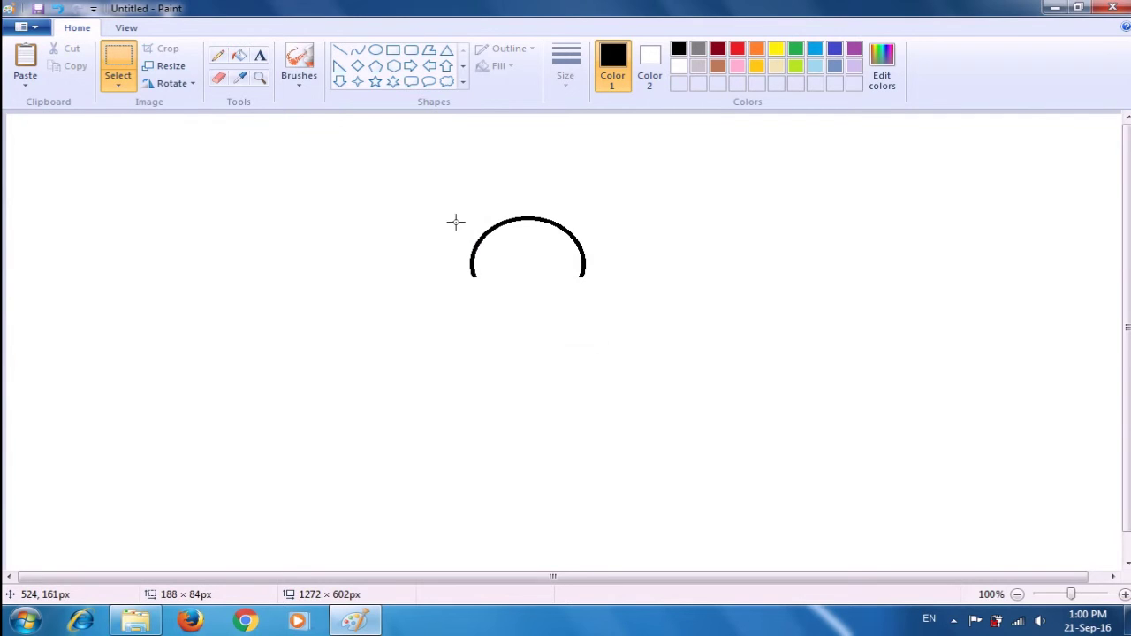
Draw an S-shaped curve about 69 × 40 px from the arch's centre past its left end and nudge it up to meet that end.
click(357, 55)
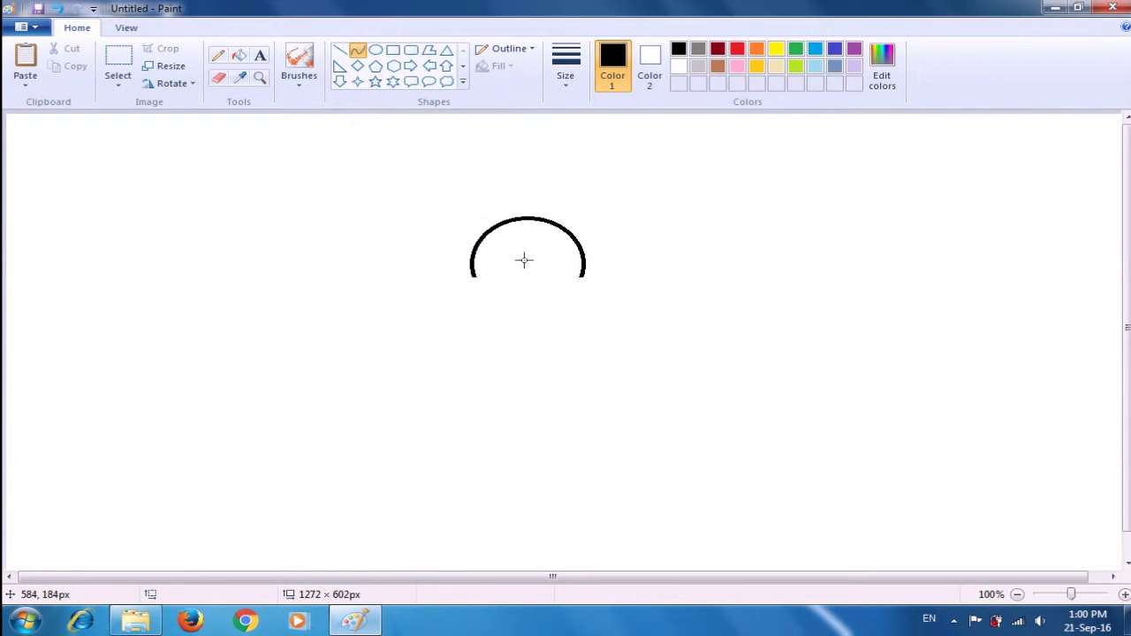
drag(525, 260, 497, 281)
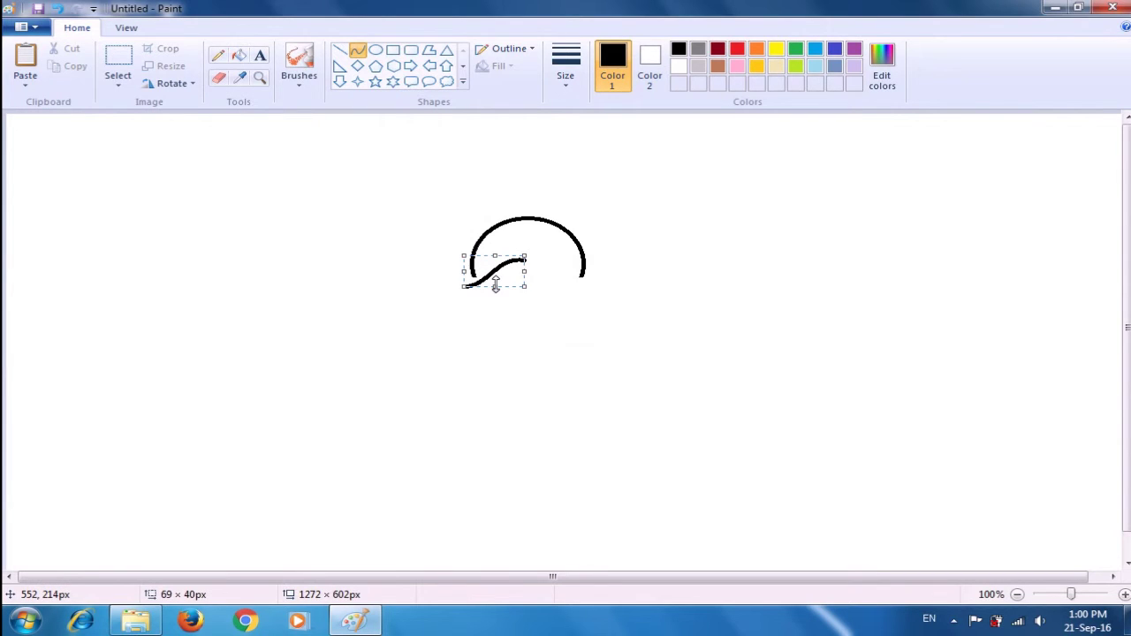
key(Up)
key(Up)
key(Up)
key(Up)
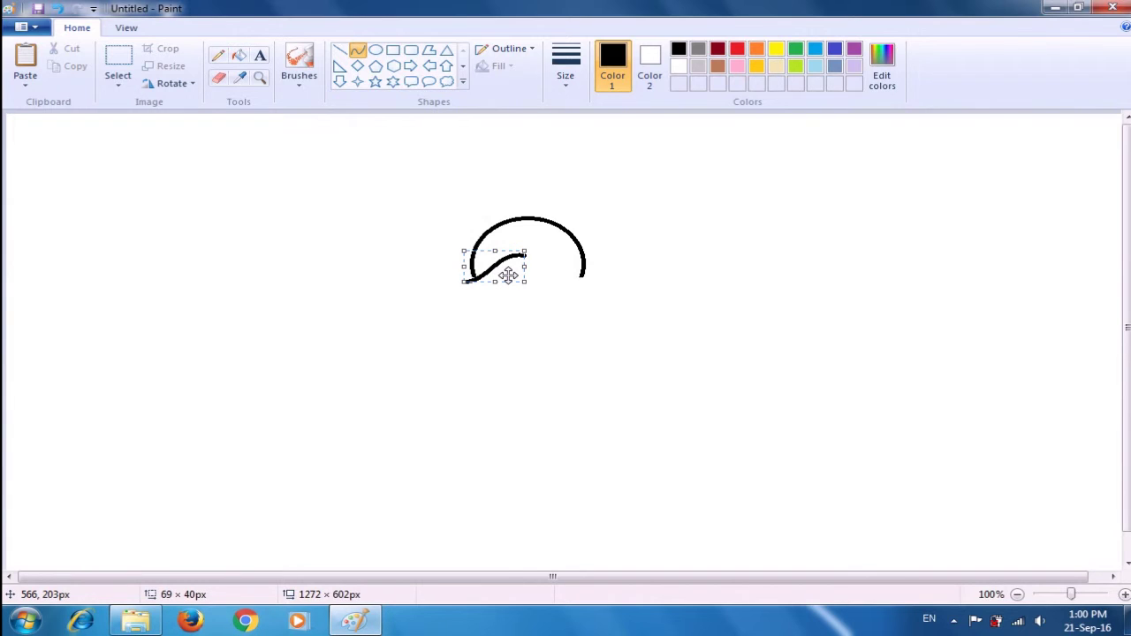
click(596, 326)
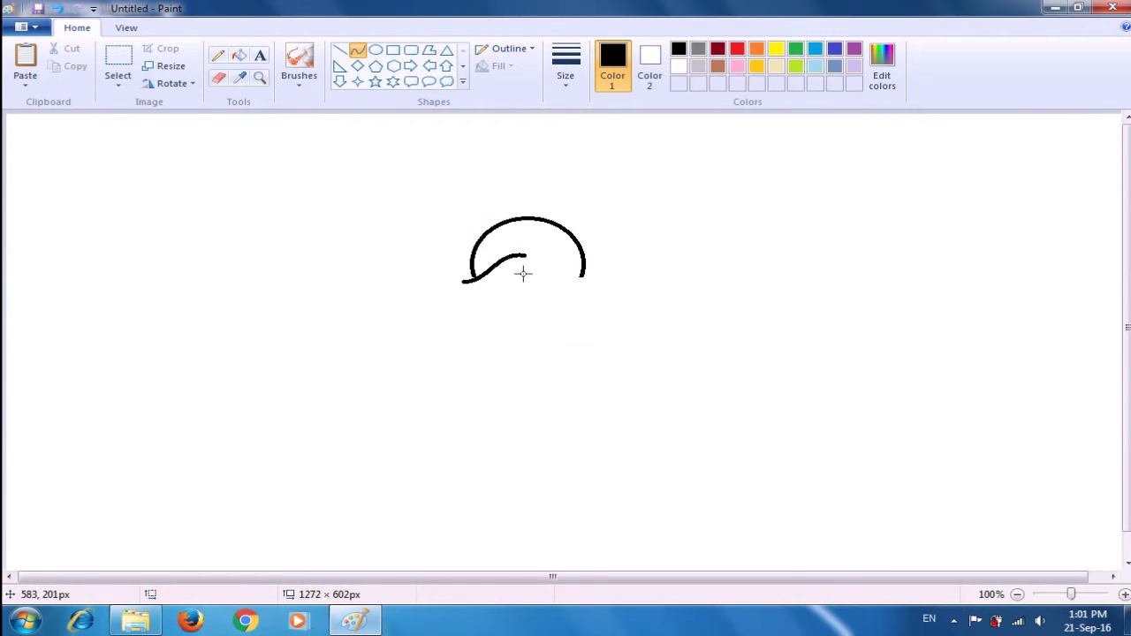
drag(523, 273, 467, 281)
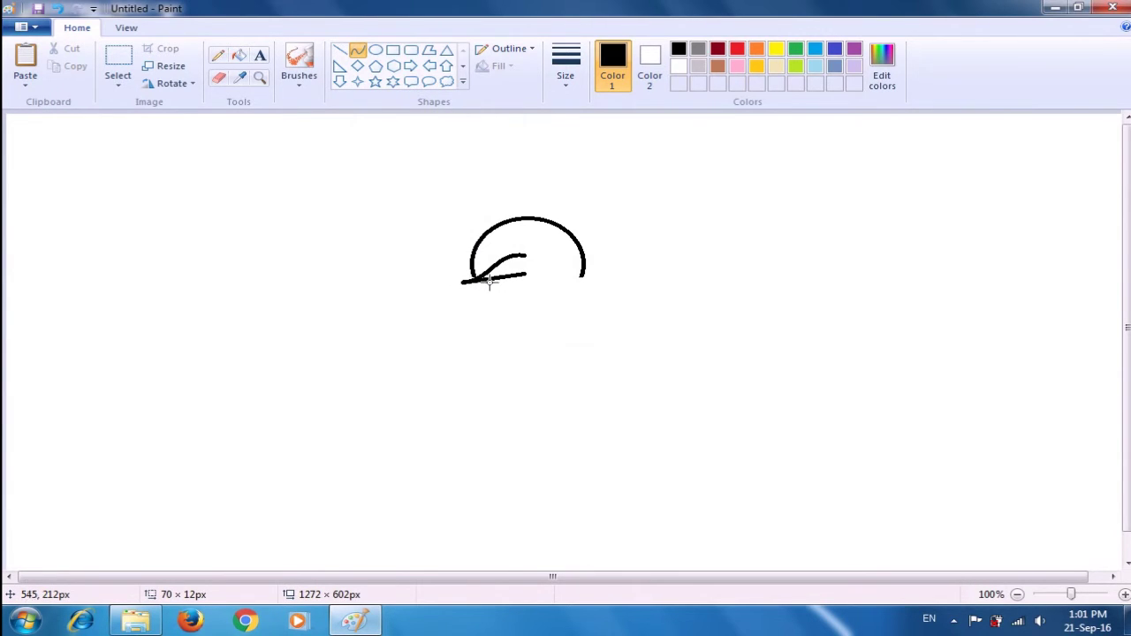
drag(484, 279, 486, 311)
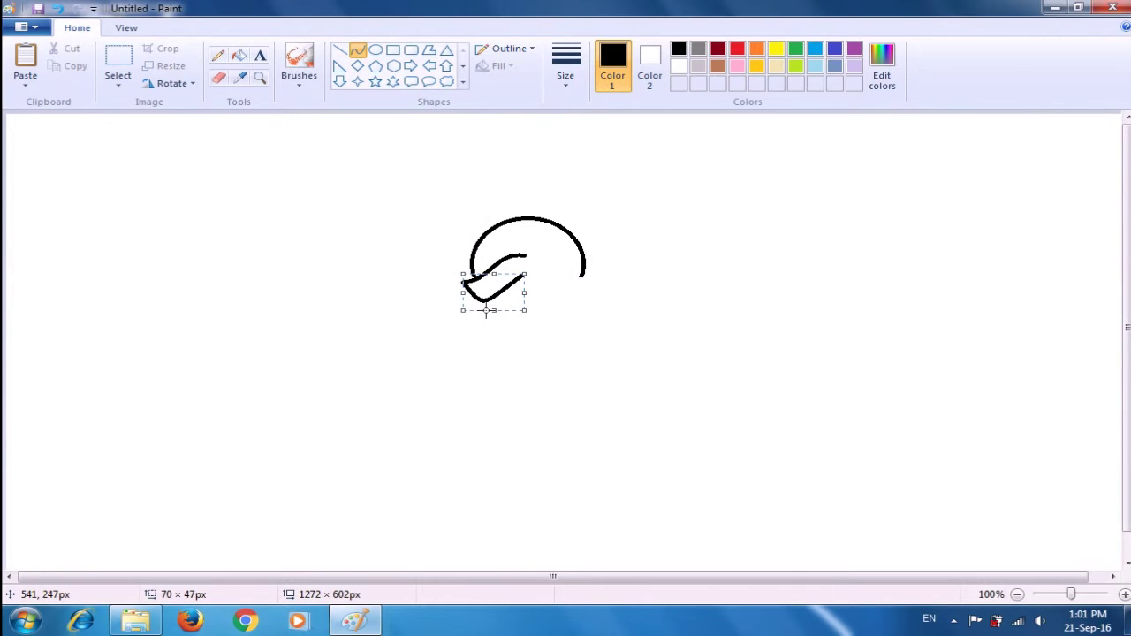
key(ctrl+z)
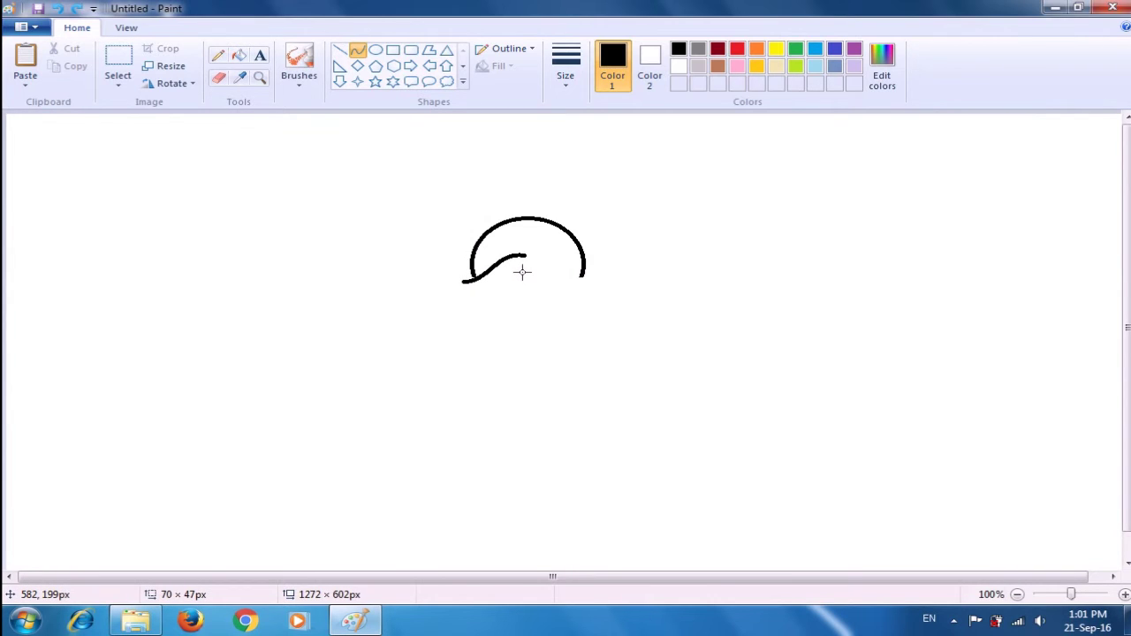
Draw a second curve about 68 × 53 px below the first, bowing downward and joining it at the left tip.
drag(522, 274, 461, 284)
drag(496, 278, 493, 316)
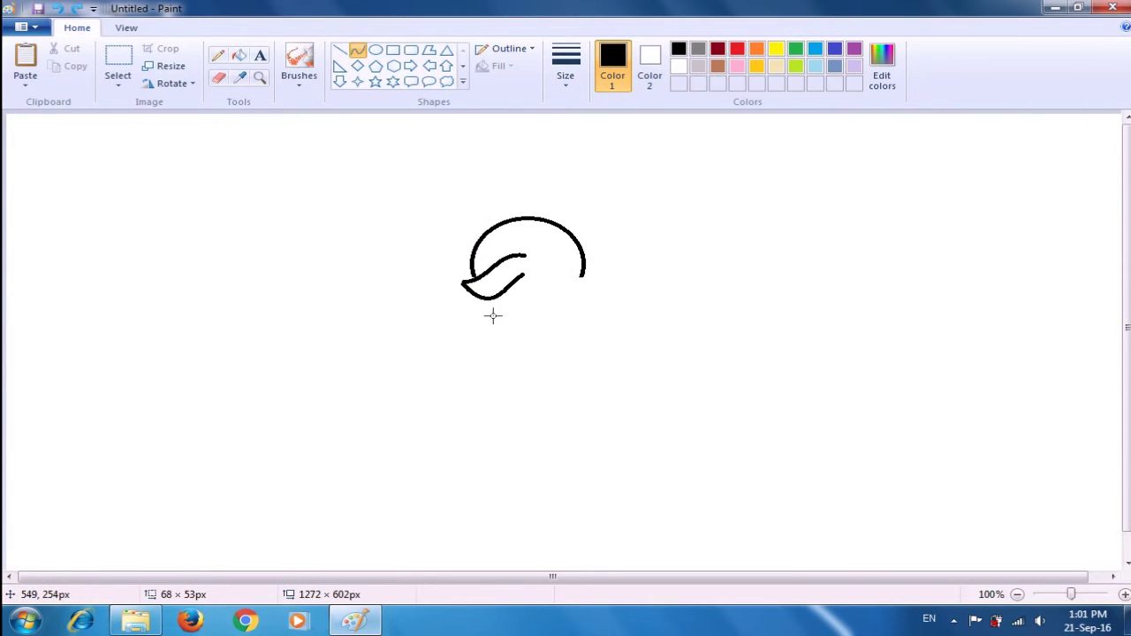
click(545, 306)
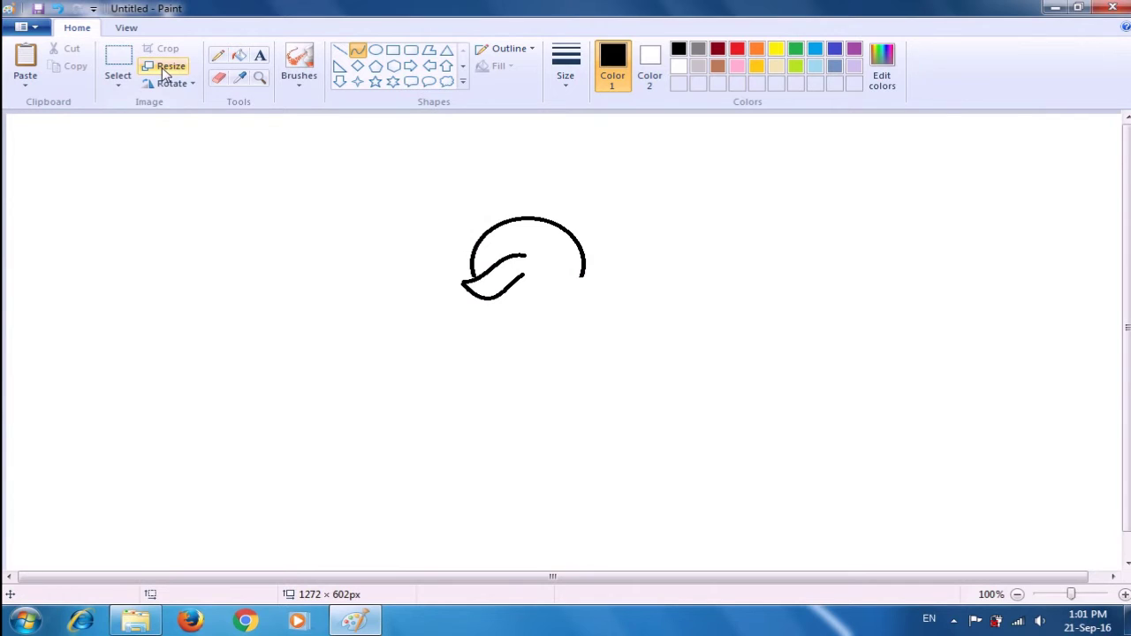
Duplicate the pair of curves at the arch's left end using a selection about 103 × 68 px and flip the copy horizontally.
click(124, 60)
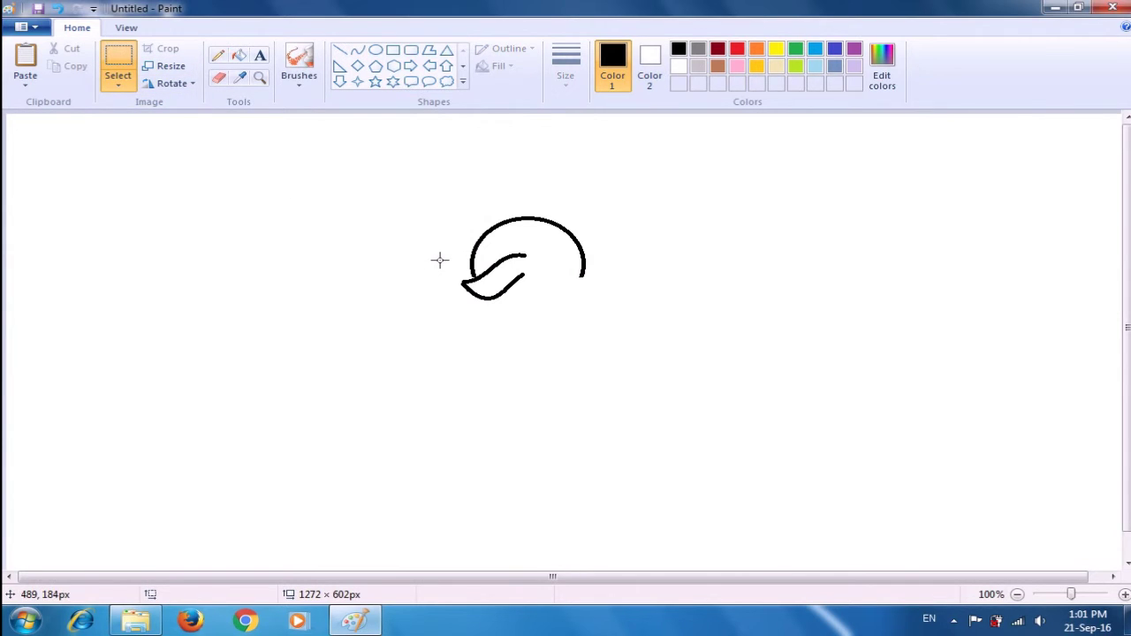
mouse_move(442, 251)
mouse_down()
mouse_move(479, 300)
mouse_move(532, 305)
mouse_up()
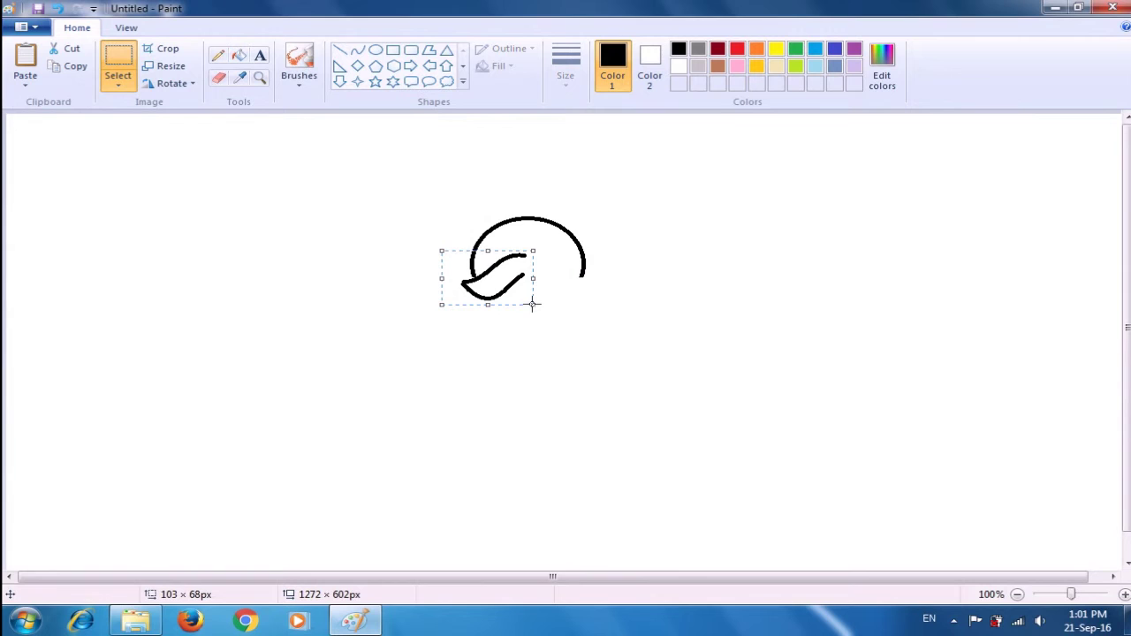
key(ctrl+c)
key(ctrl+v)
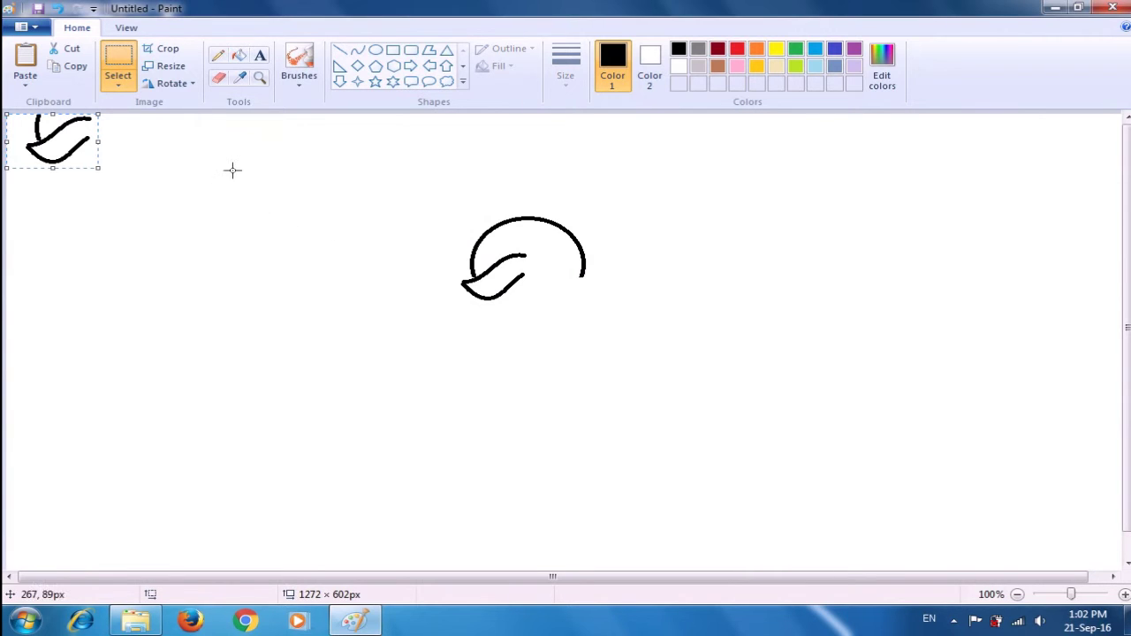
click(120, 88)
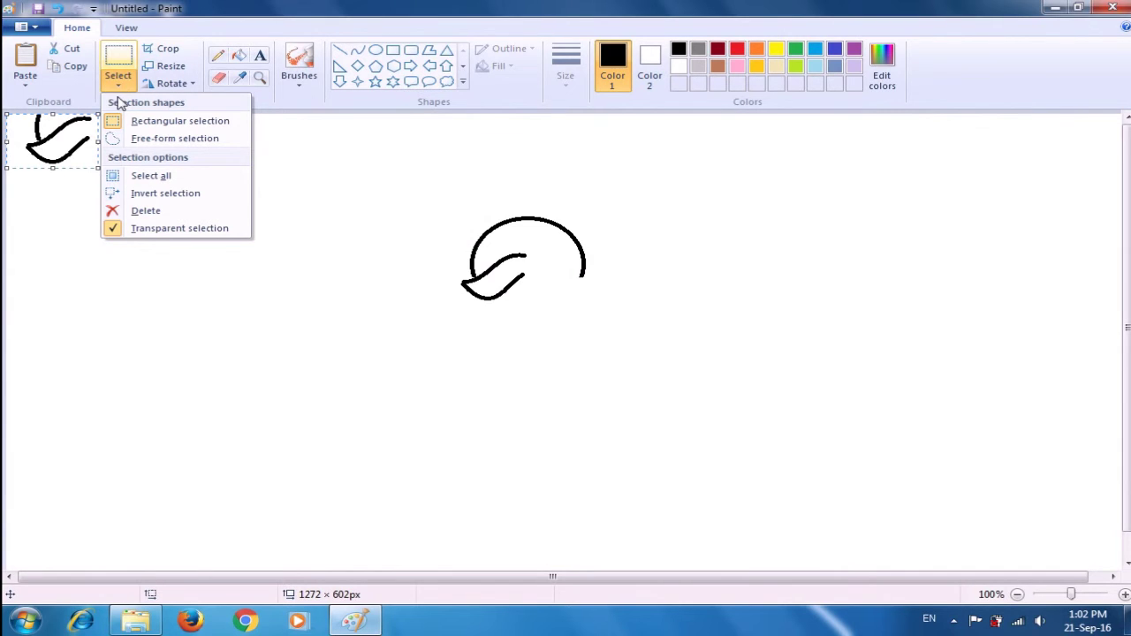
click(128, 92)
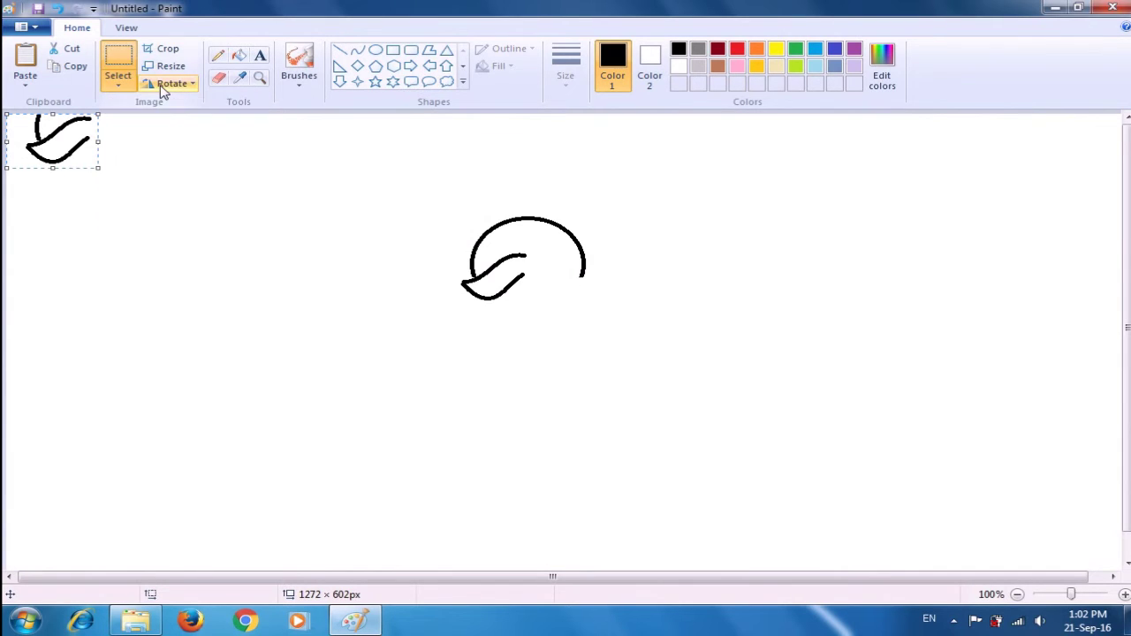
click(172, 87)
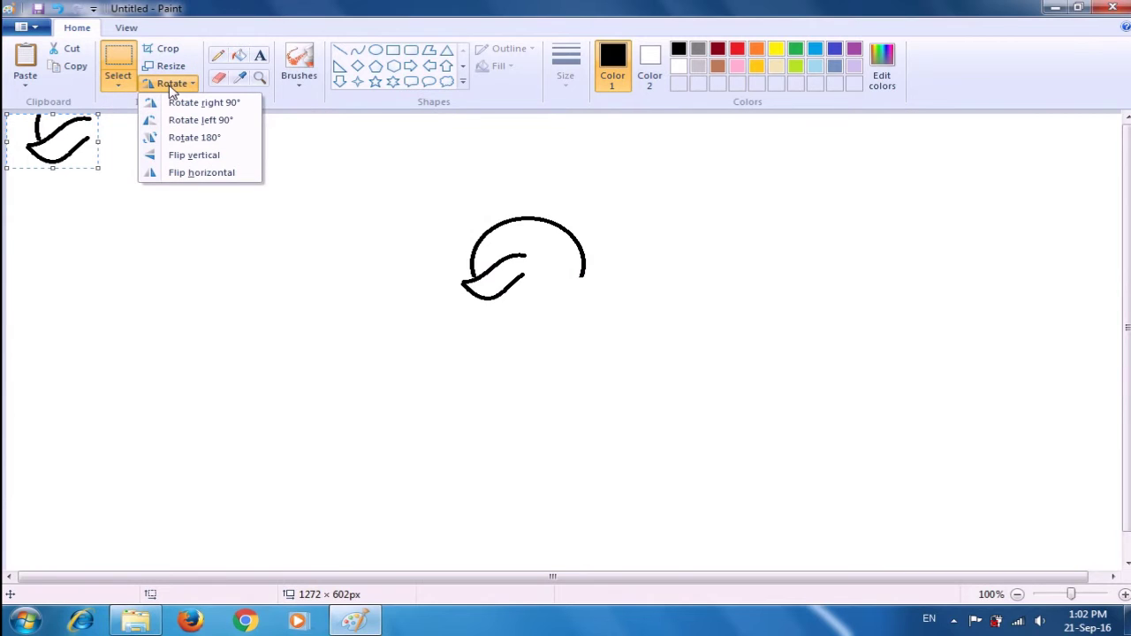
click(198, 173)
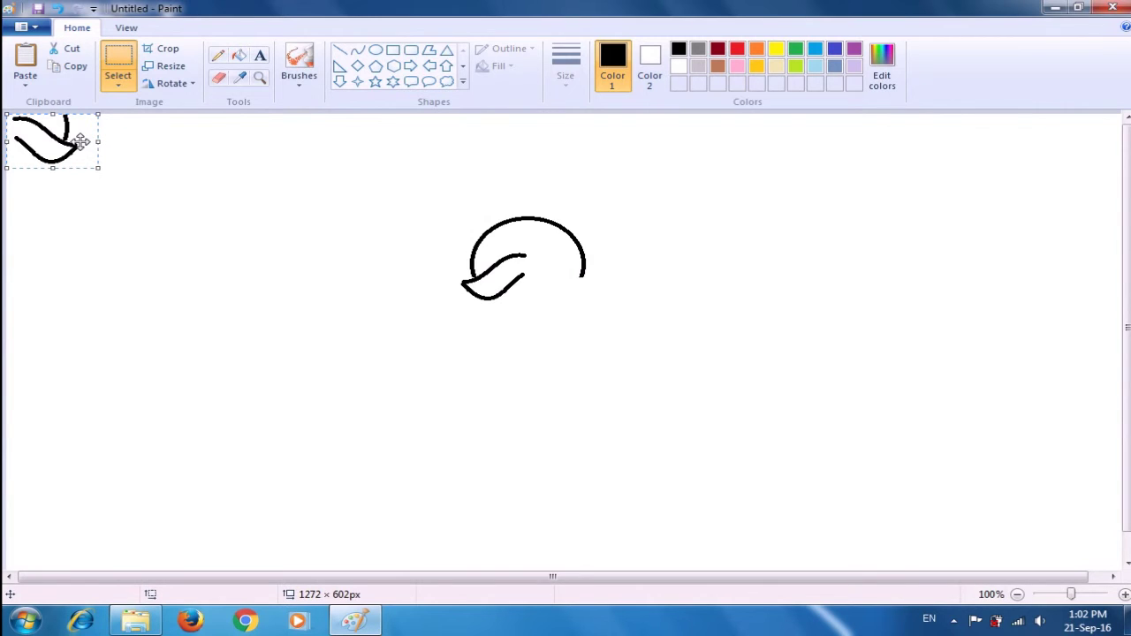
Place the flipped copy at the arch's right end, level with the original pair of curves.
drag(78, 139, 268, 194)
click(302, 209)
drag(487, 265, 599, 278)
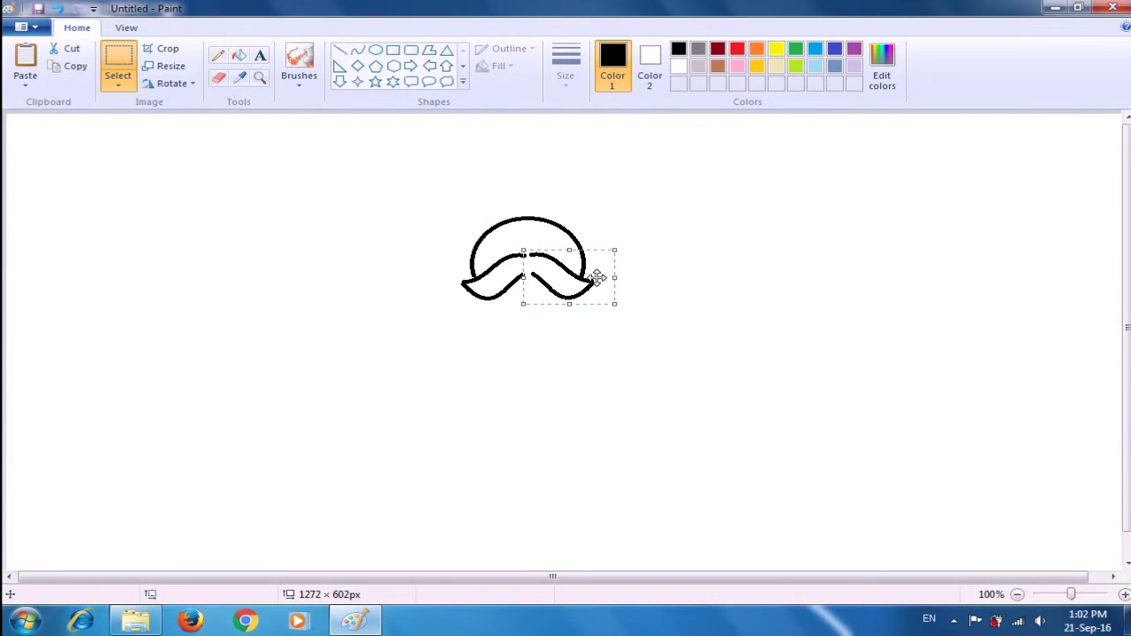
click(652, 250)
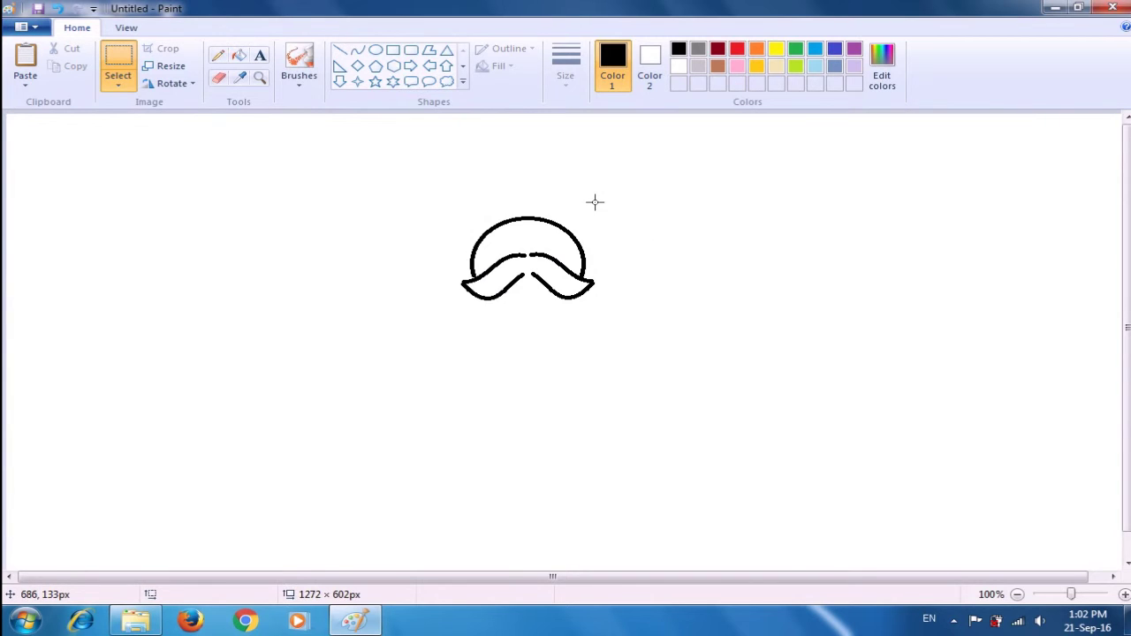
Draw a solid black-filled ellipse about 29 × 28 px over the gap between the two mirrored curved shapes.
click(375, 53)
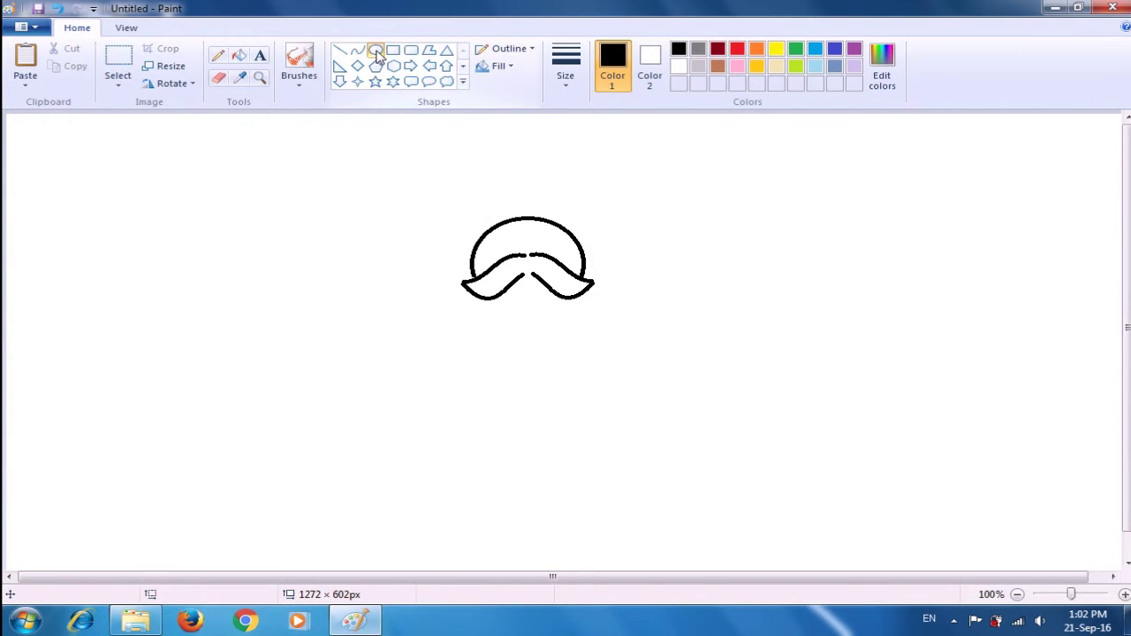
click(648, 68)
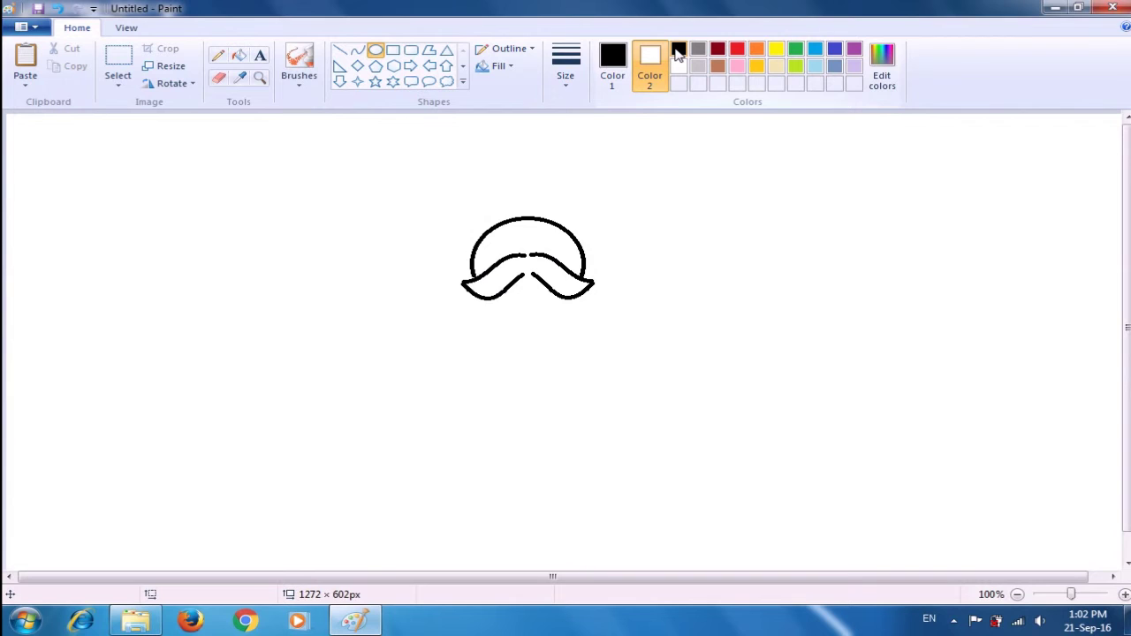
click(676, 50)
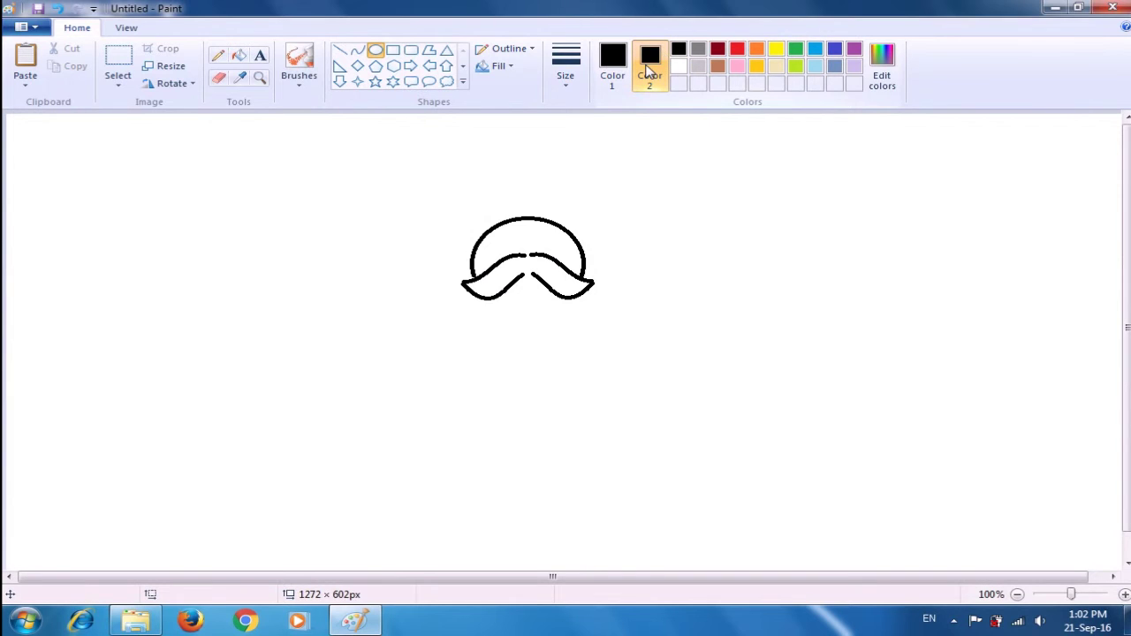
click(505, 71)
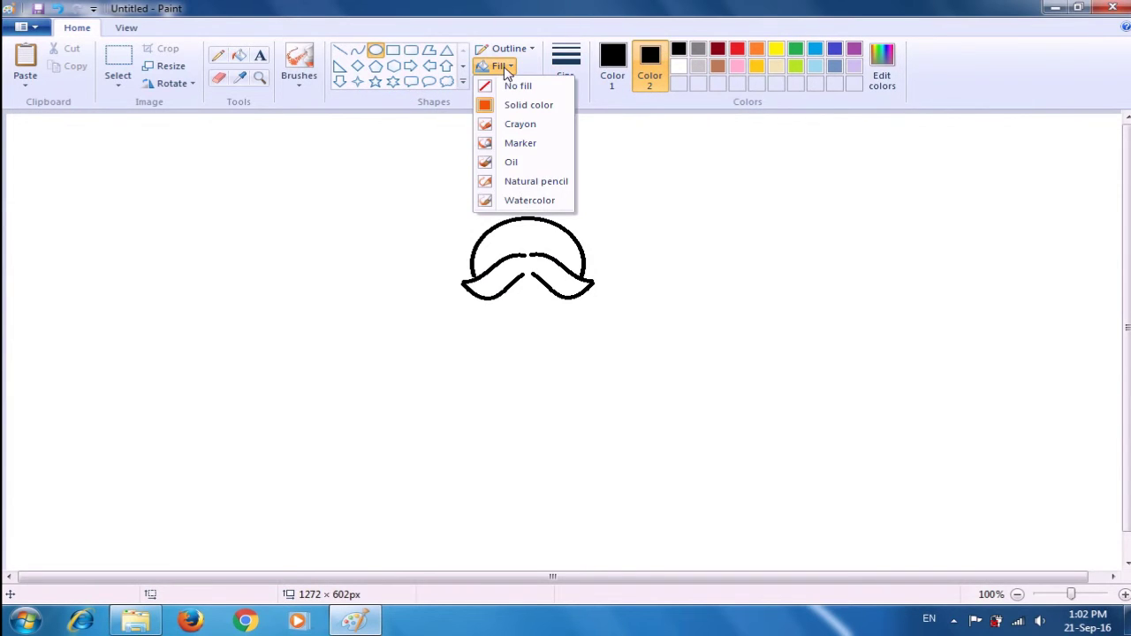
click(519, 105)
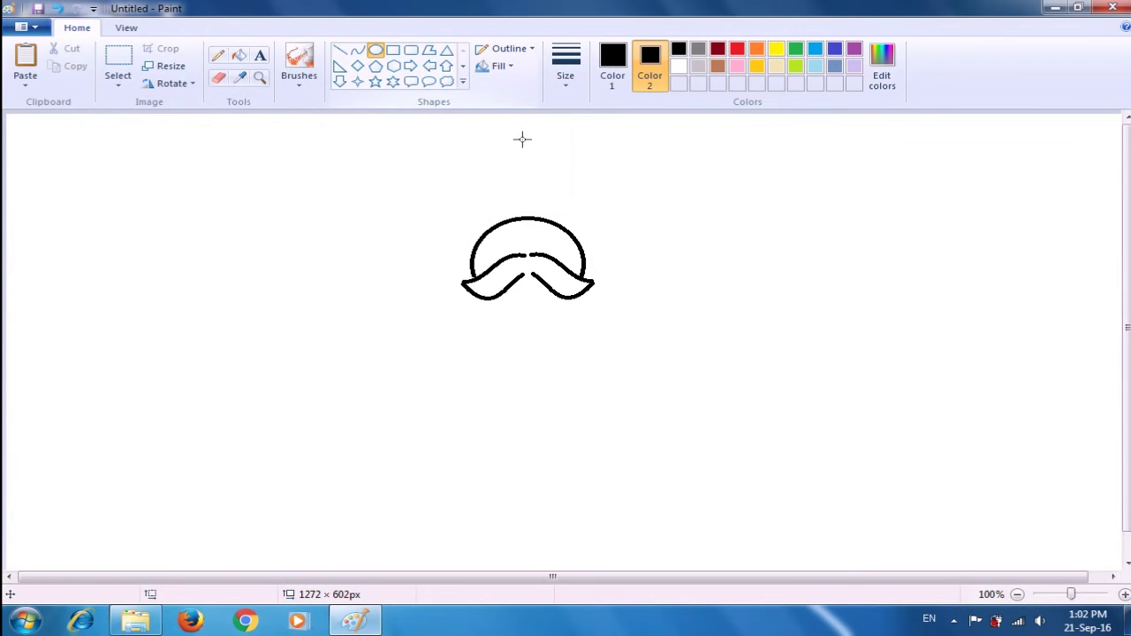
drag(519, 255, 544, 277)
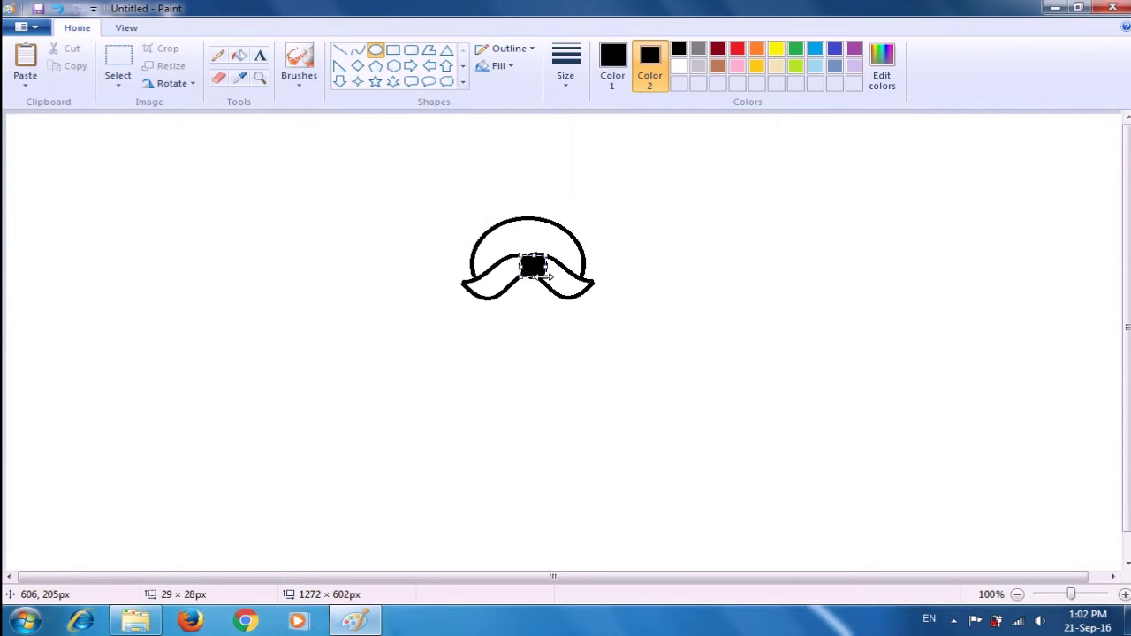
Nudge the black ellipse left and slightly up so it sits centred between the mirrored shapes as a nose.
key(Left)
key(Left)
key(Left)
key(Left)
key(Left)
key(Left)
key(Up)
key(Up)
key(Left)
key(Left)
click(547, 325)
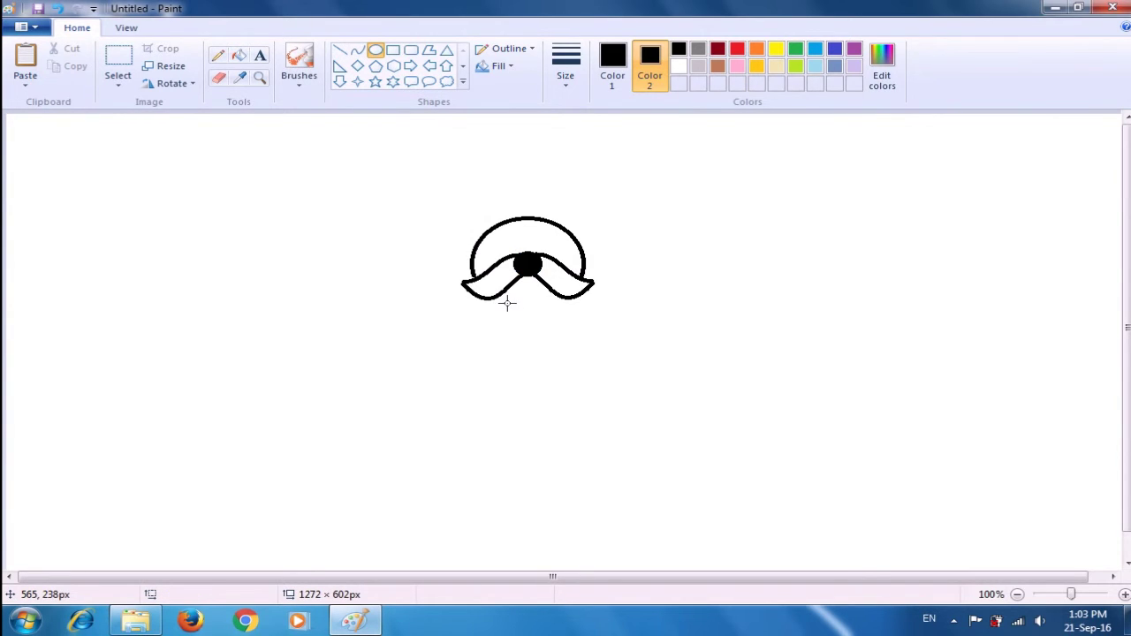
Set the secondary colour to white and draw a downward-bowing black curve about 69 × 31 px joining the undersides of the mirrored shapes.
click(678, 69)
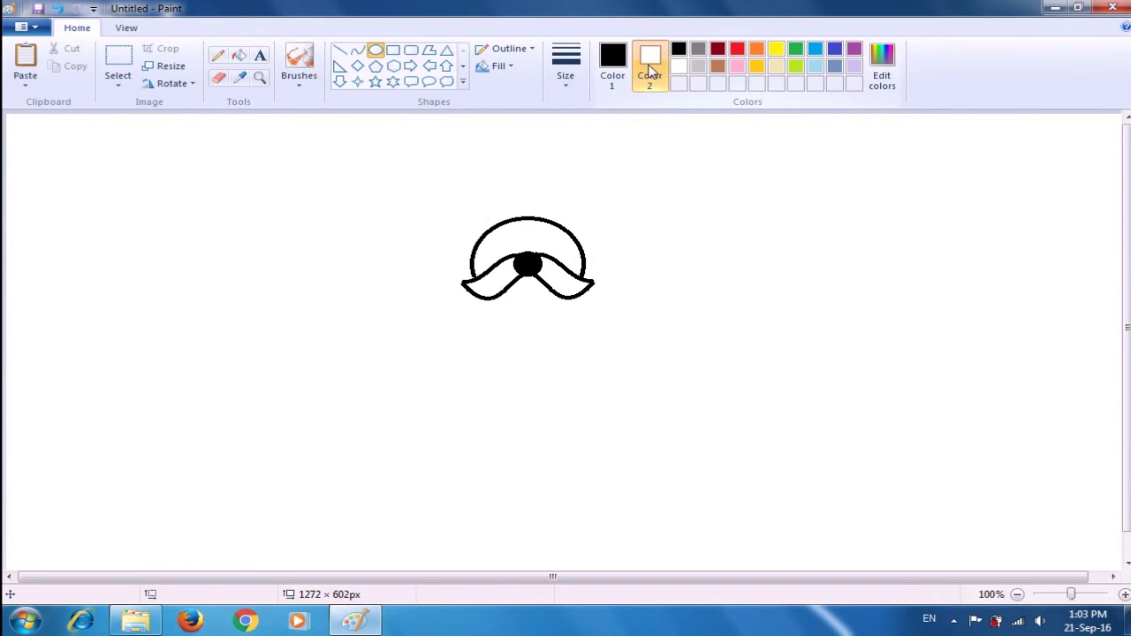
click(649, 71)
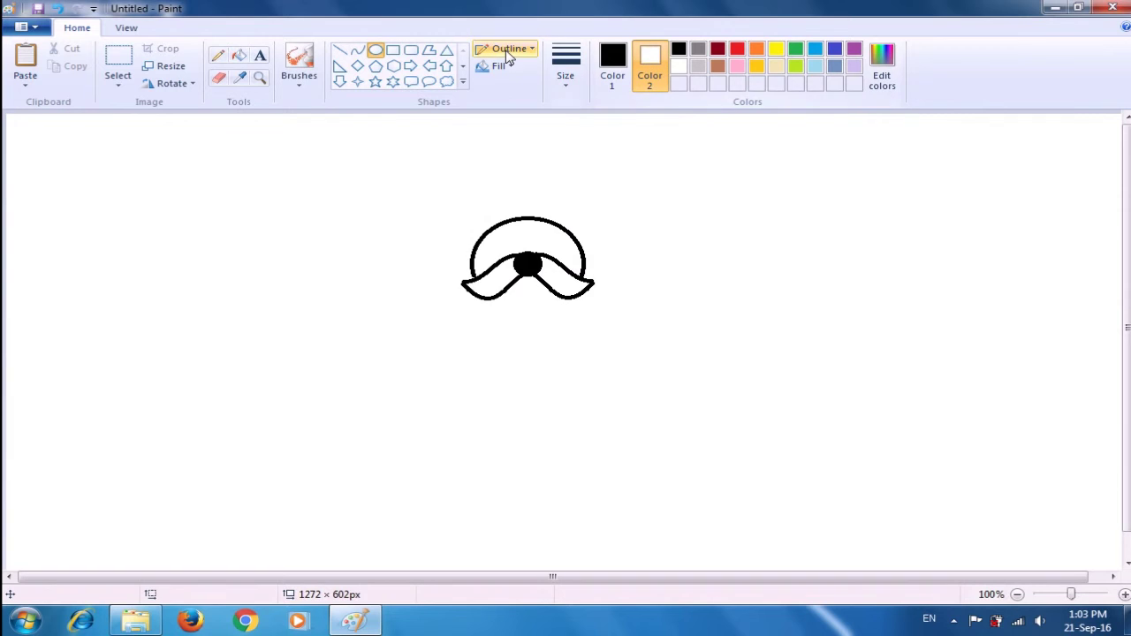
click(358, 52)
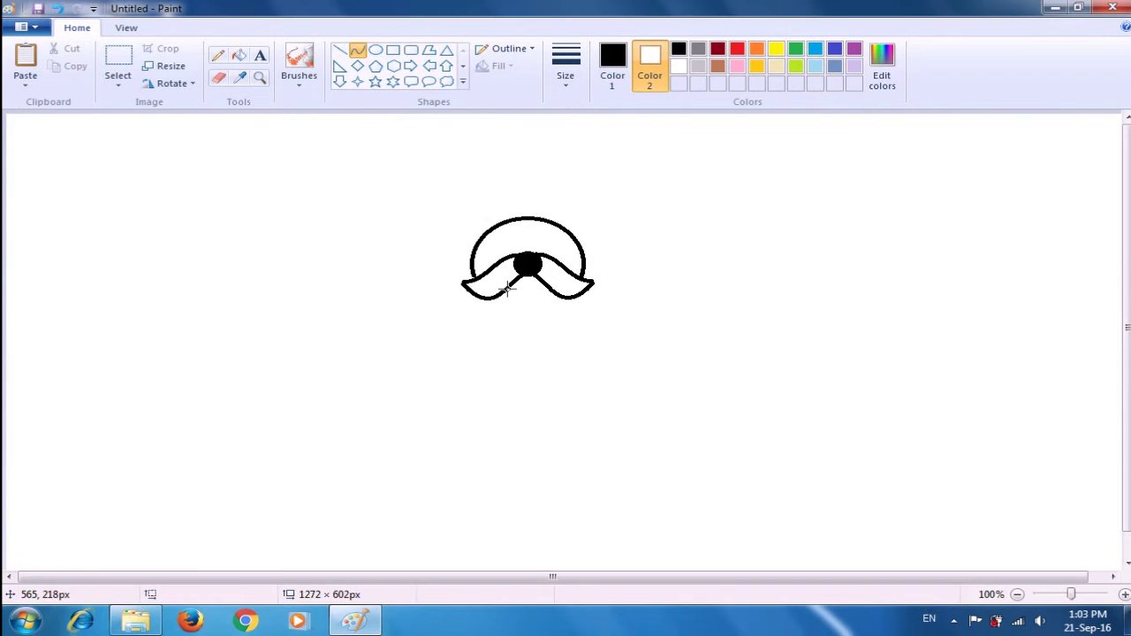
drag(498, 295, 546, 319)
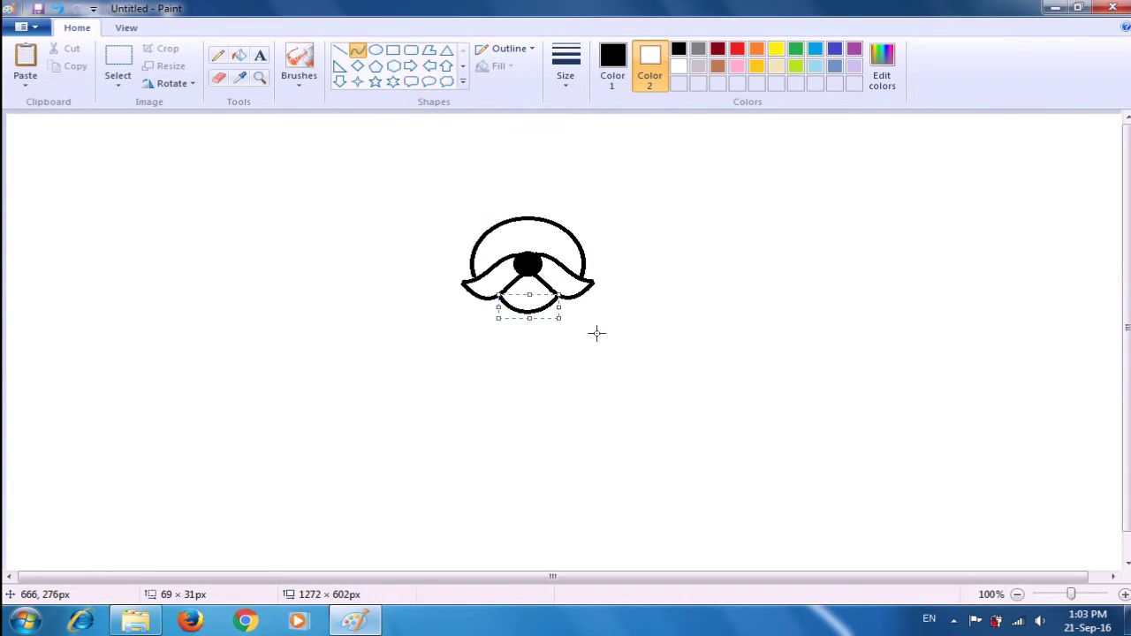
click(655, 361)
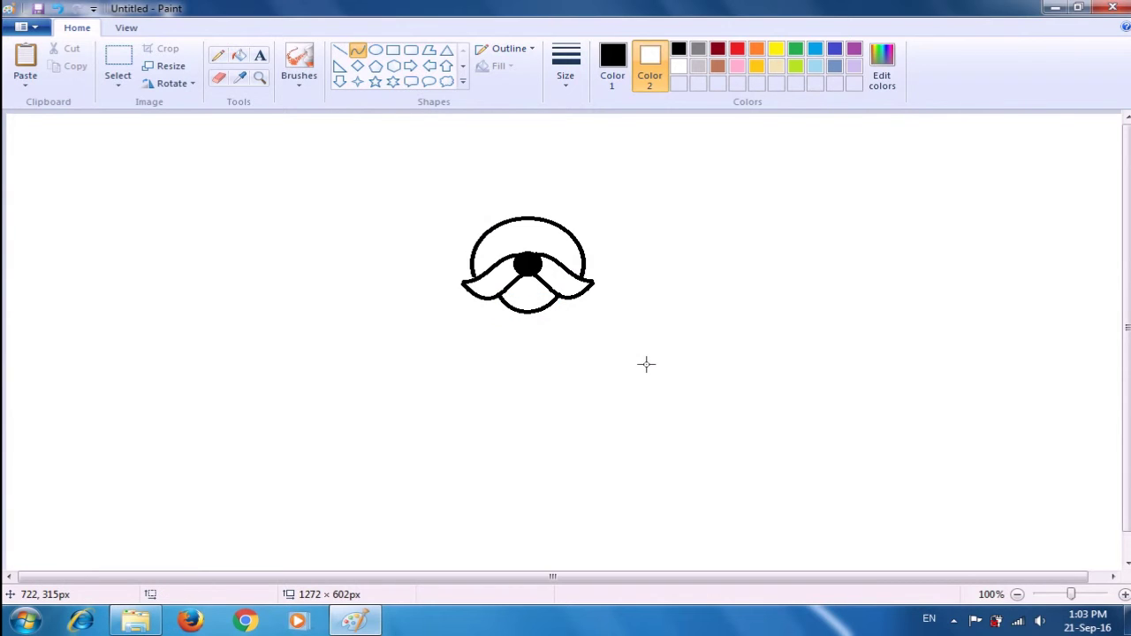
Set the secondary colour to black and draw a small solid black ellipse for an eye on the blank area right of the figure.
click(677, 52)
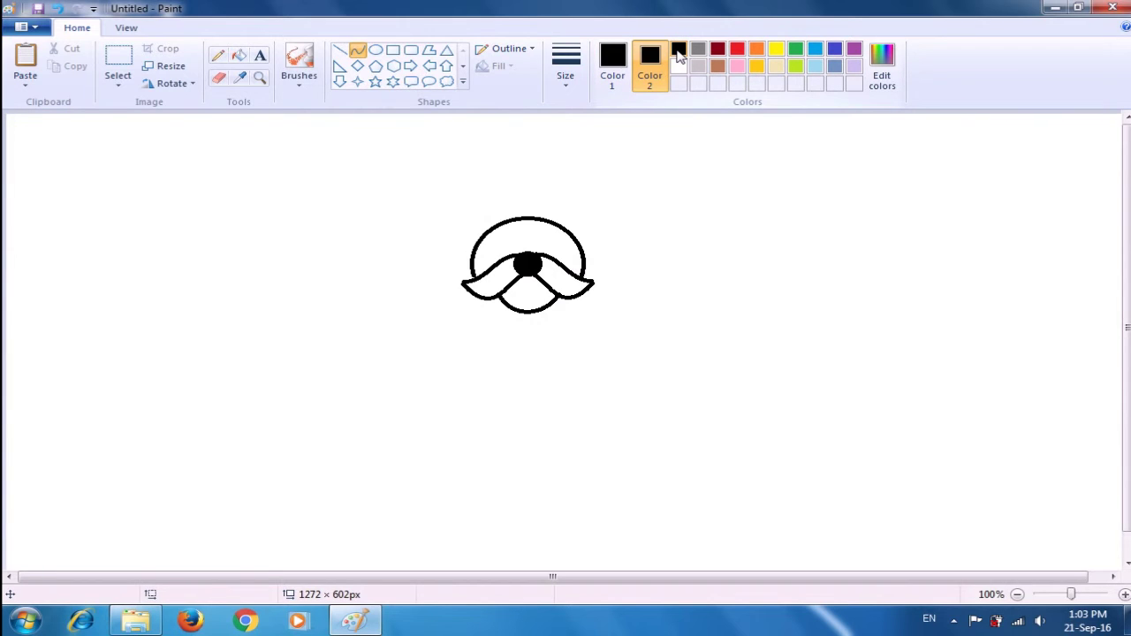
click(612, 60)
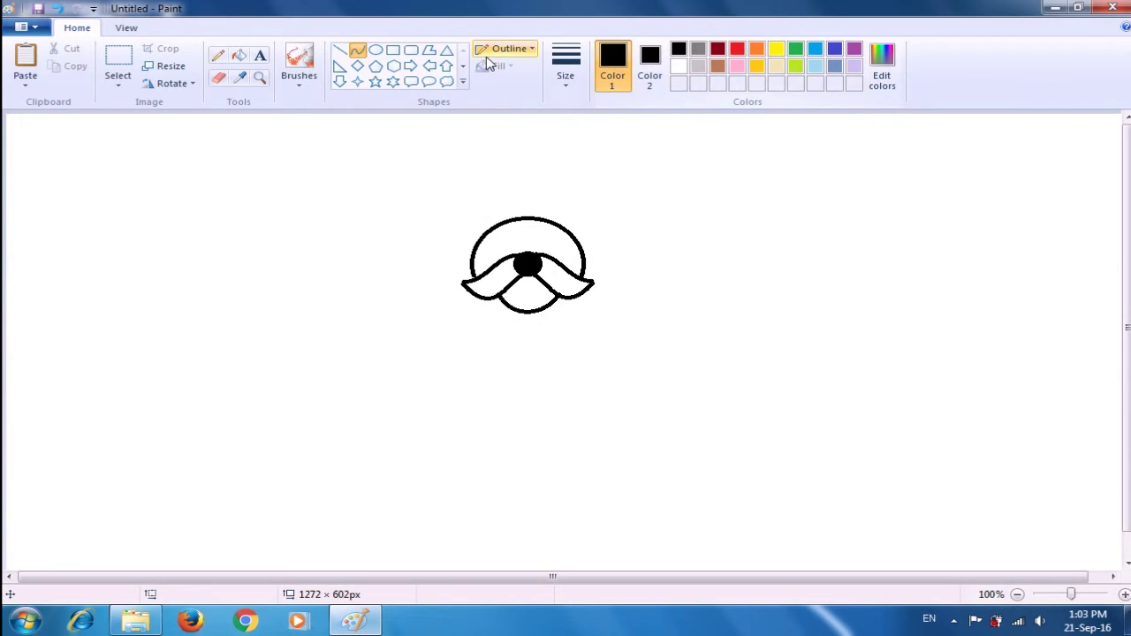
click(377, 52)
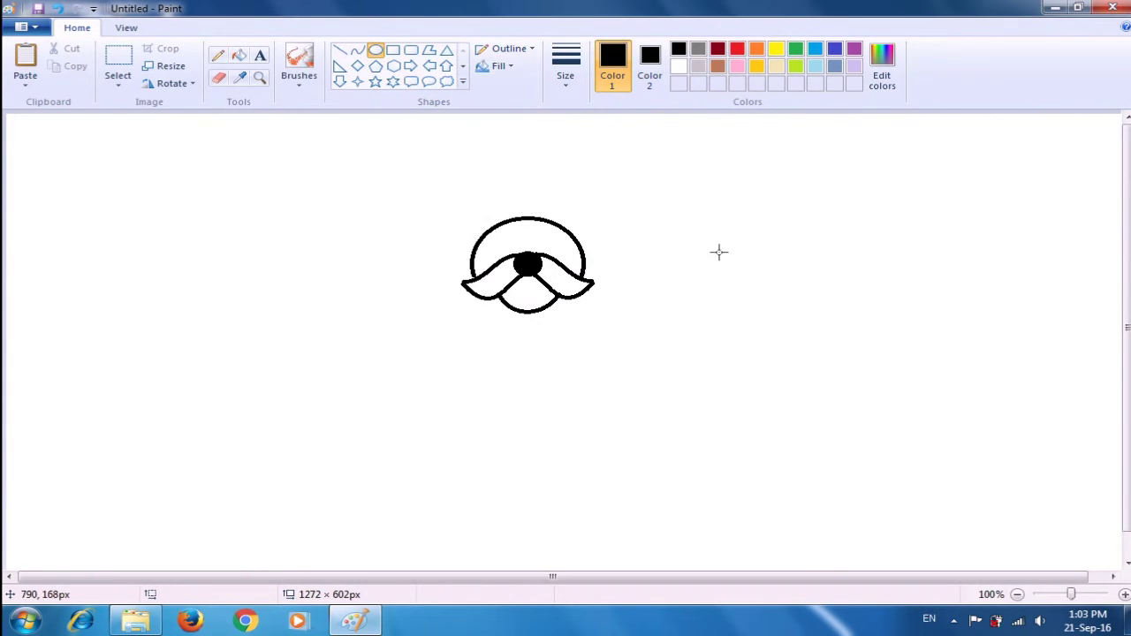
drag(707, 250, 725, 272)
click(769, 254)
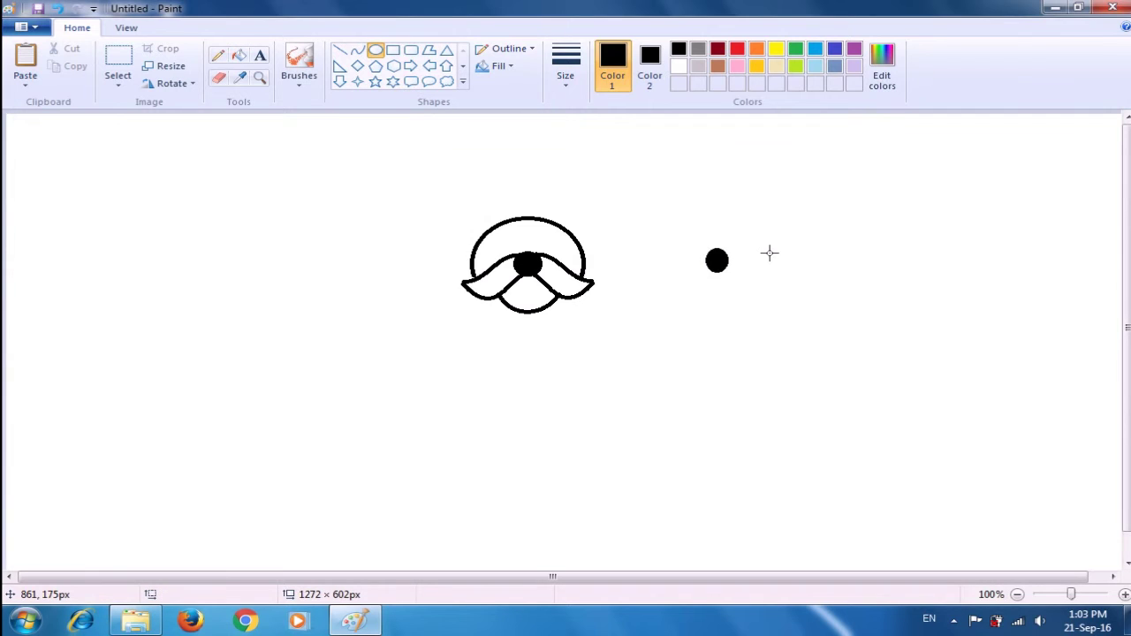
Set the fill colour to white and add tiny white highlights inside the separate black eye, including an ellipse about 9 × 11 px.
click(655, 71)
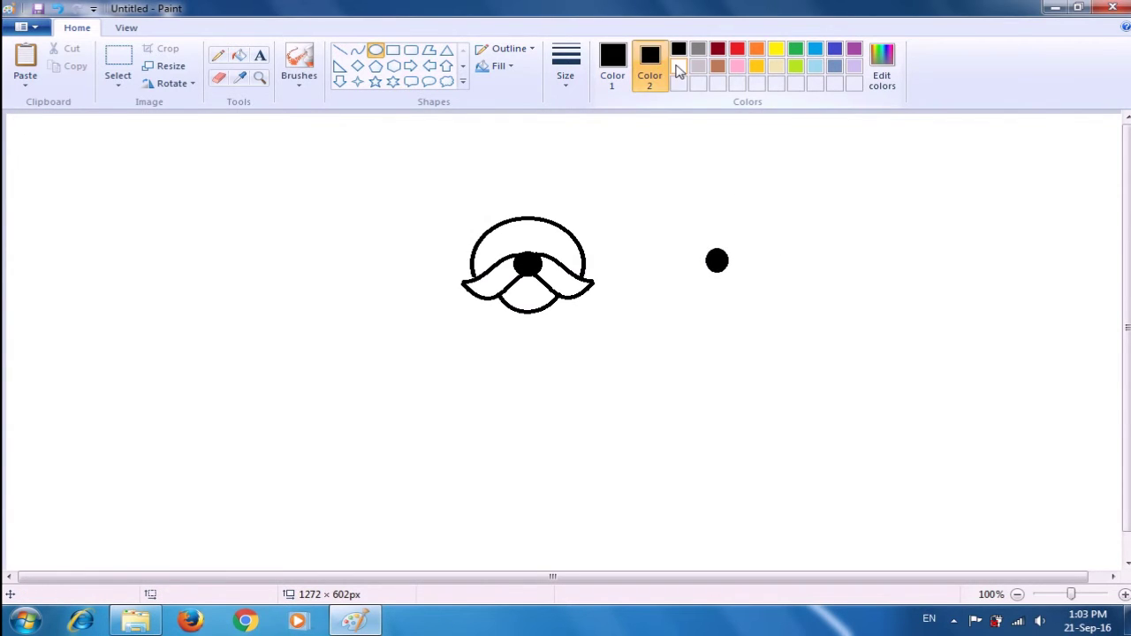
click(677, 66)
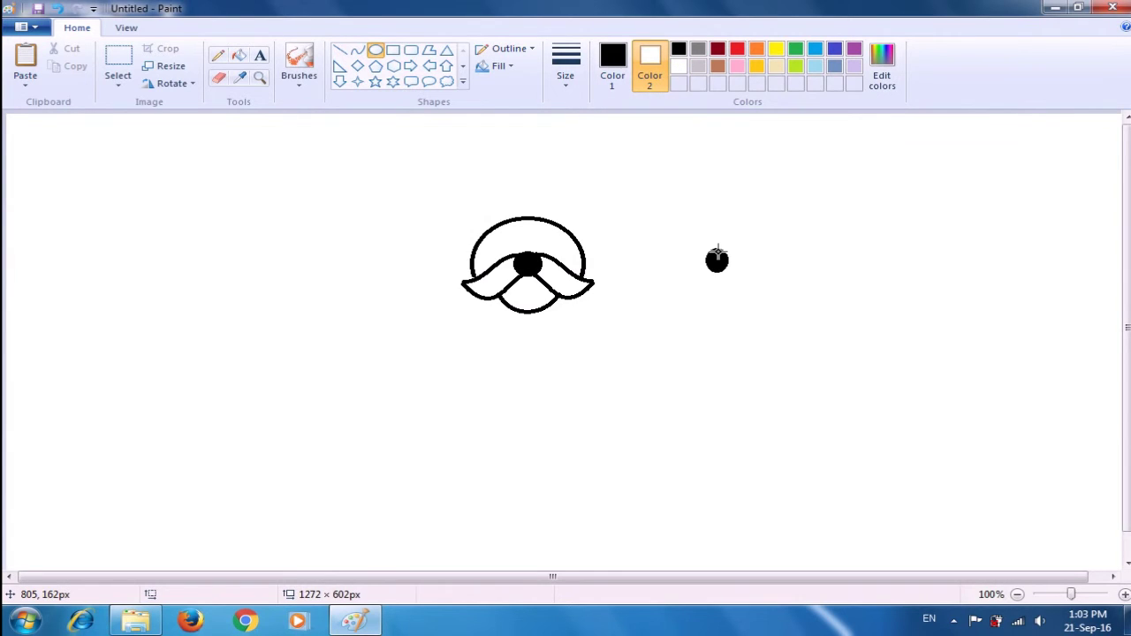
drag(714, 255, 717, 262)
click(716, 262)
right_click(717, 260)
drag(715, 261, 722, 269)
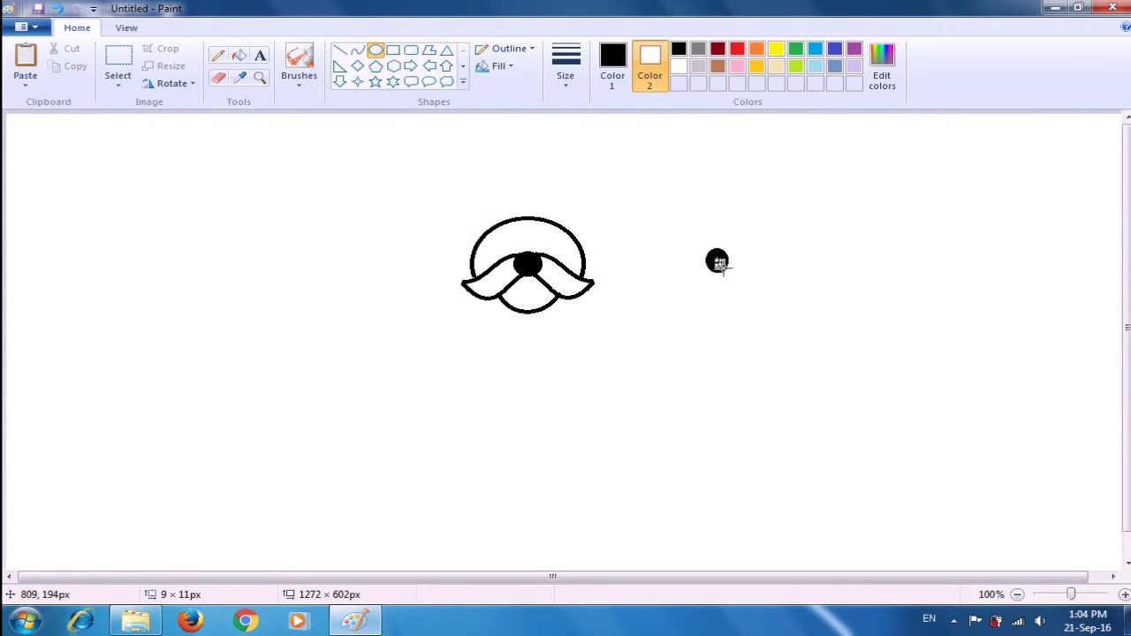
click(758, 255)
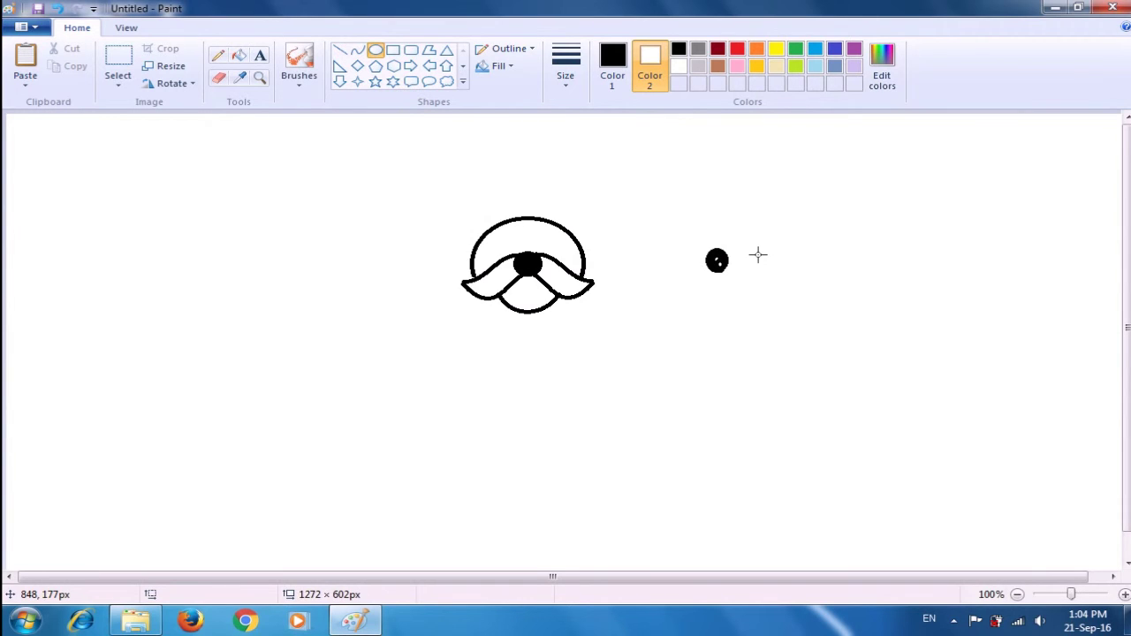
Copy the separate eye with a selection about 55 × 44 px and place the copy inside the arch, above and left of the nose.
click(613, 70)
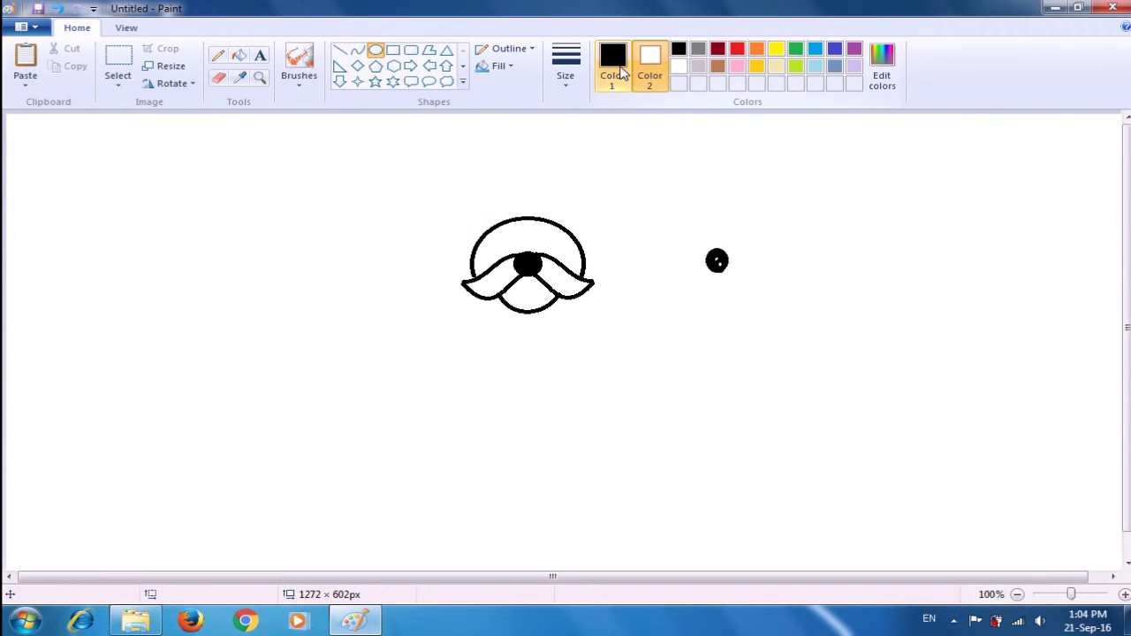
click(616, 73)
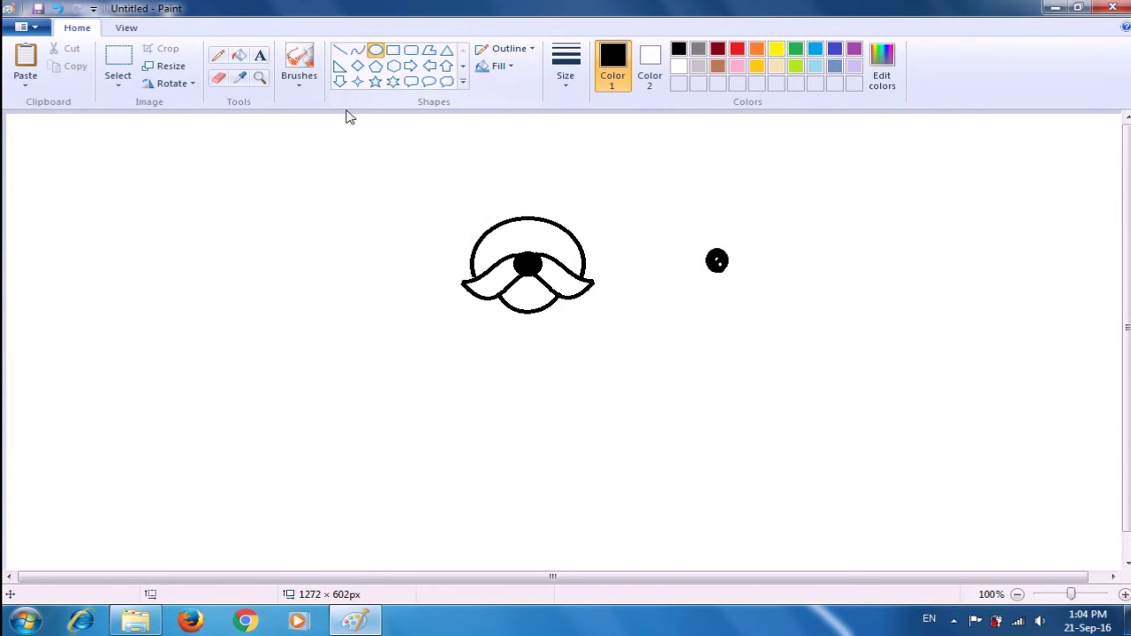
click(124, 58)
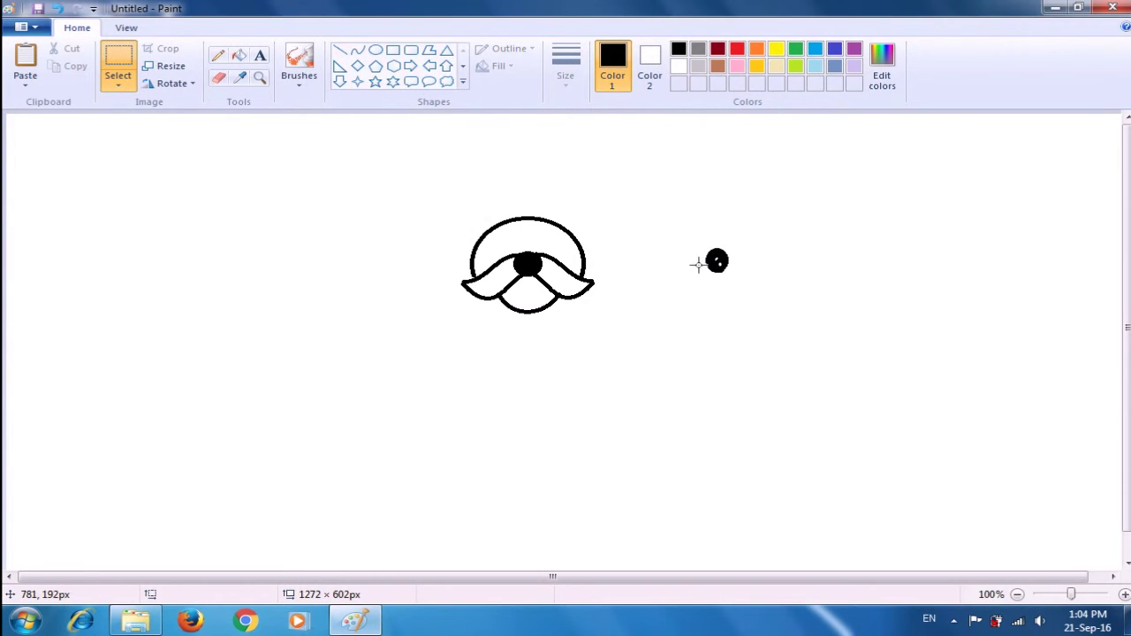
drag(694, 242, 742, 280)
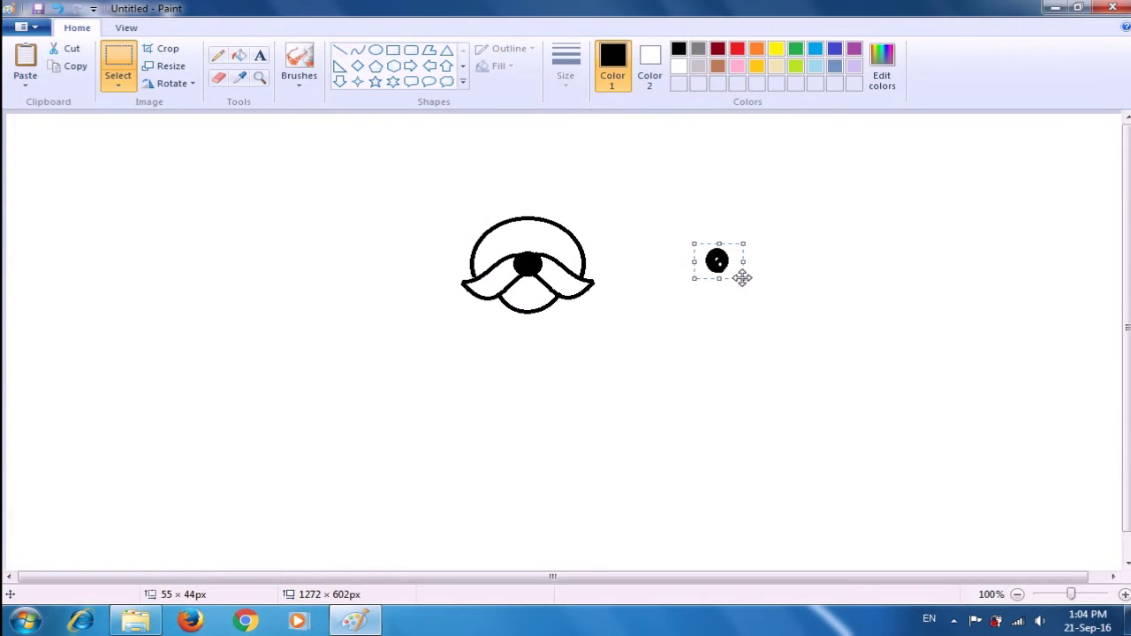
key(ctrl+c)
key(ctrl+v)
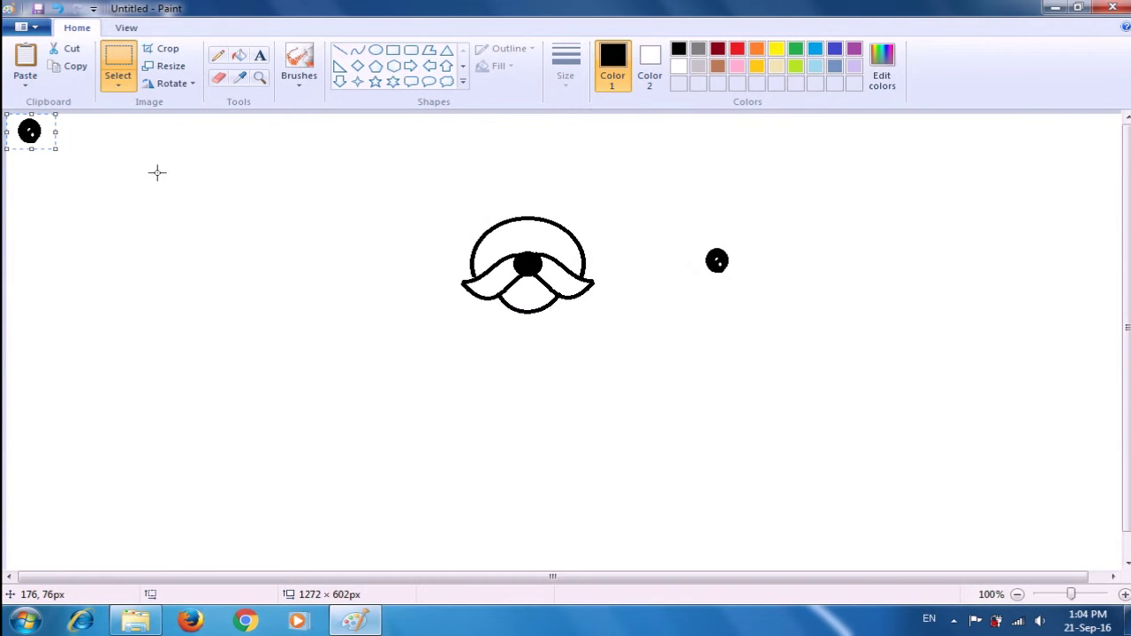
drag(39, 131, 509, 241)
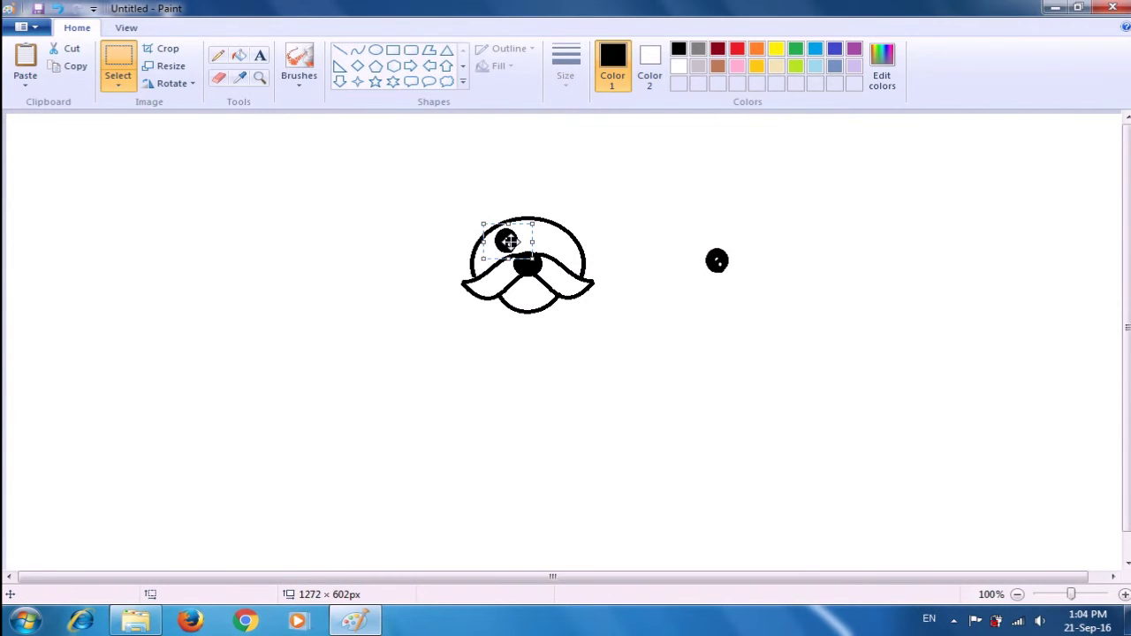
Paste another copy of the highlighted eye and place it inside the arch, above and right of the nose.
key(ctrl+v)
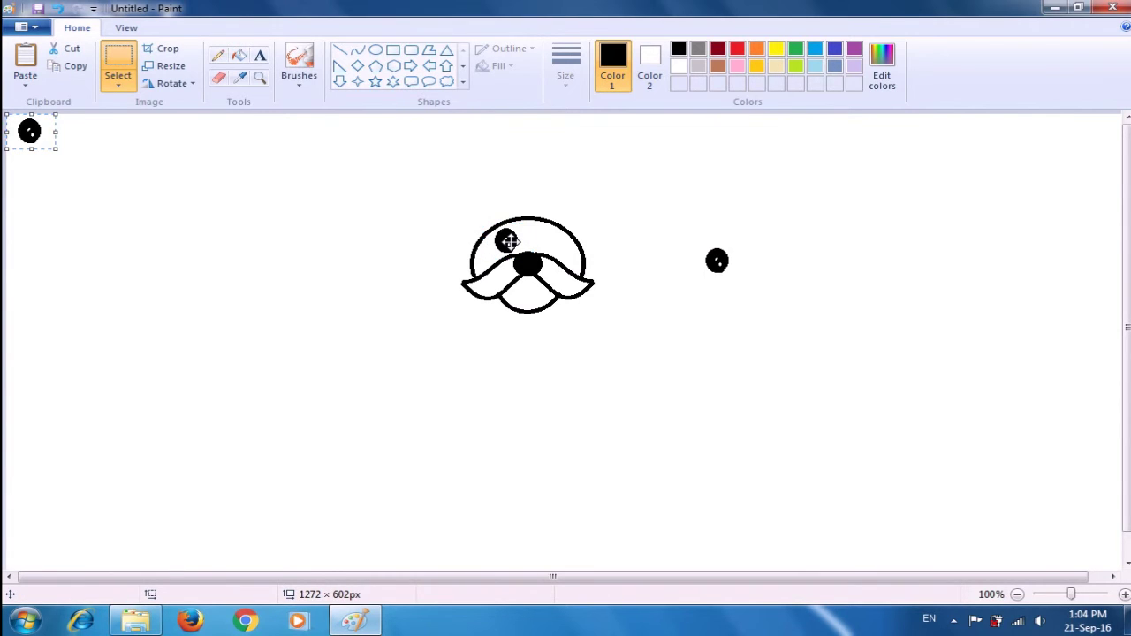
drag(37, 134, 551, 242)
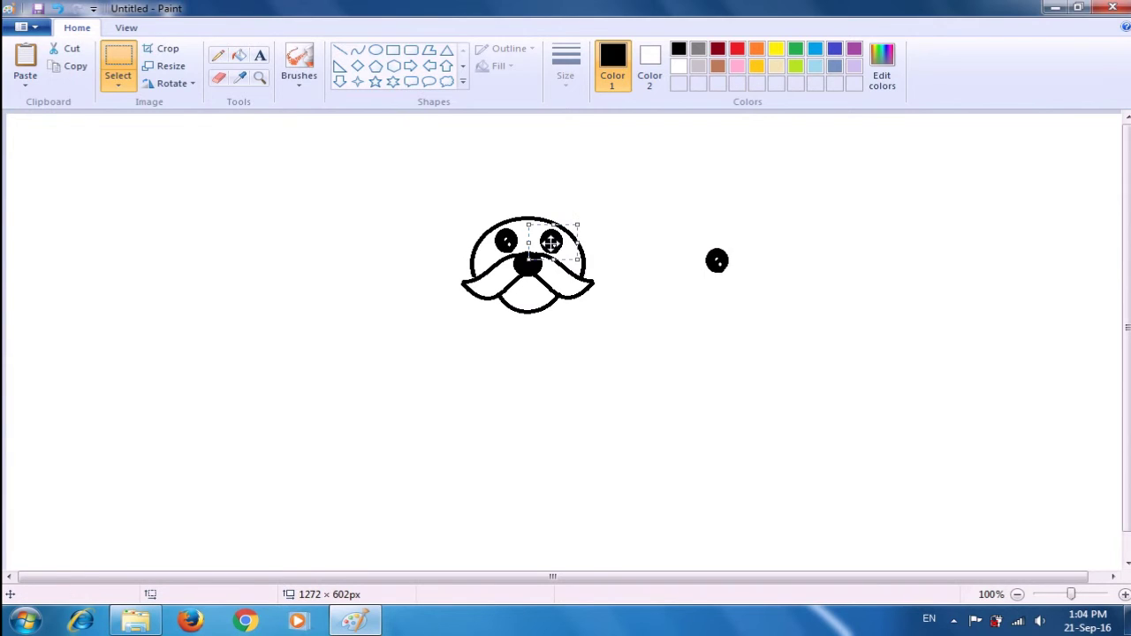
click(629, 239)
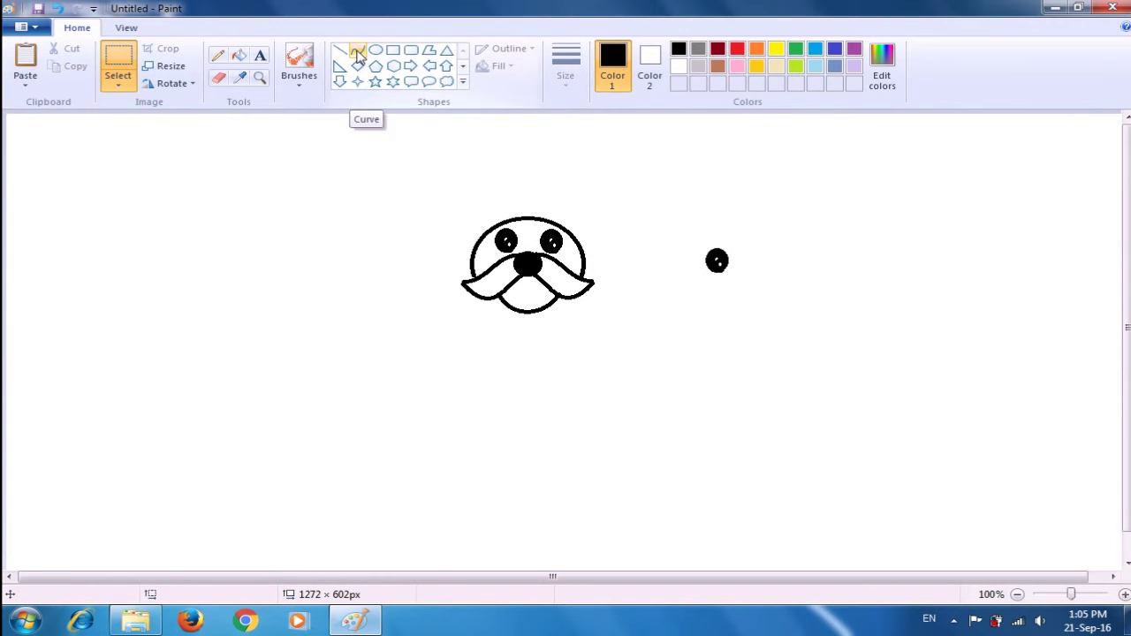
Paint short black eyebrows above both eyes with the basic Brush.
click(301, 82)
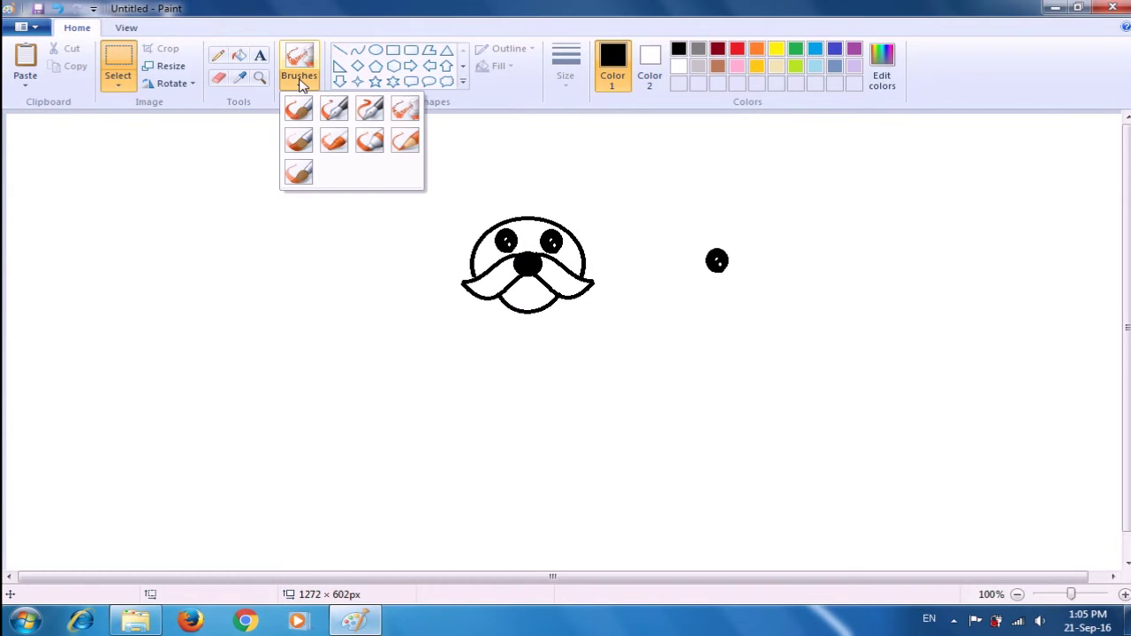
click(299, 108)
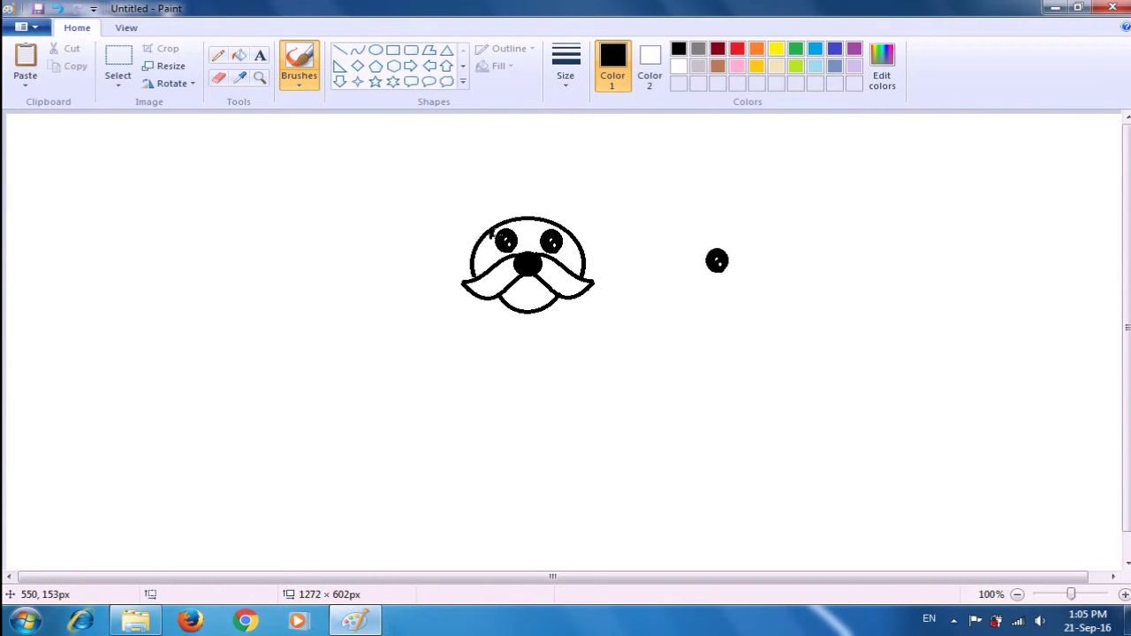
drag(493, 232, 514, 223)
drag(528, 234, 542, 228)
mouse_move(542, 237)
mouse_down()
mouse_move(527, 233)
mouse_move(539, 234)
mouse_up()
Draw a drooping ear on the head's left side from two black curves, the outer one about 79 × 102 px.
click(358, 51)
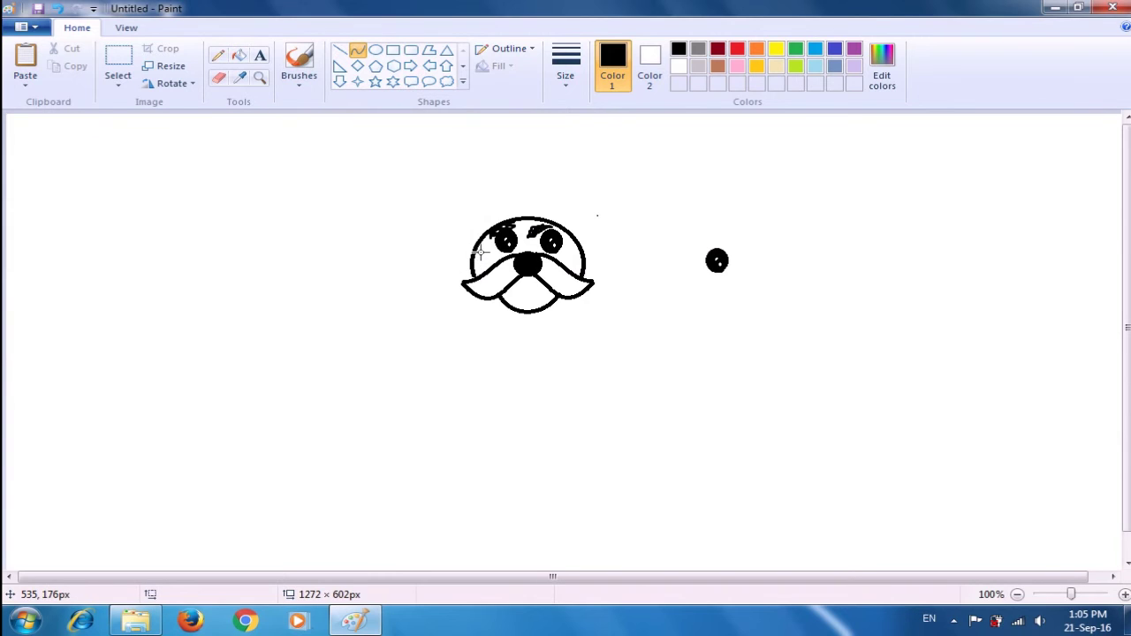
drag(474, 247, 418, 296)
drag(449, 262, 452, 301)
click(459, 323)
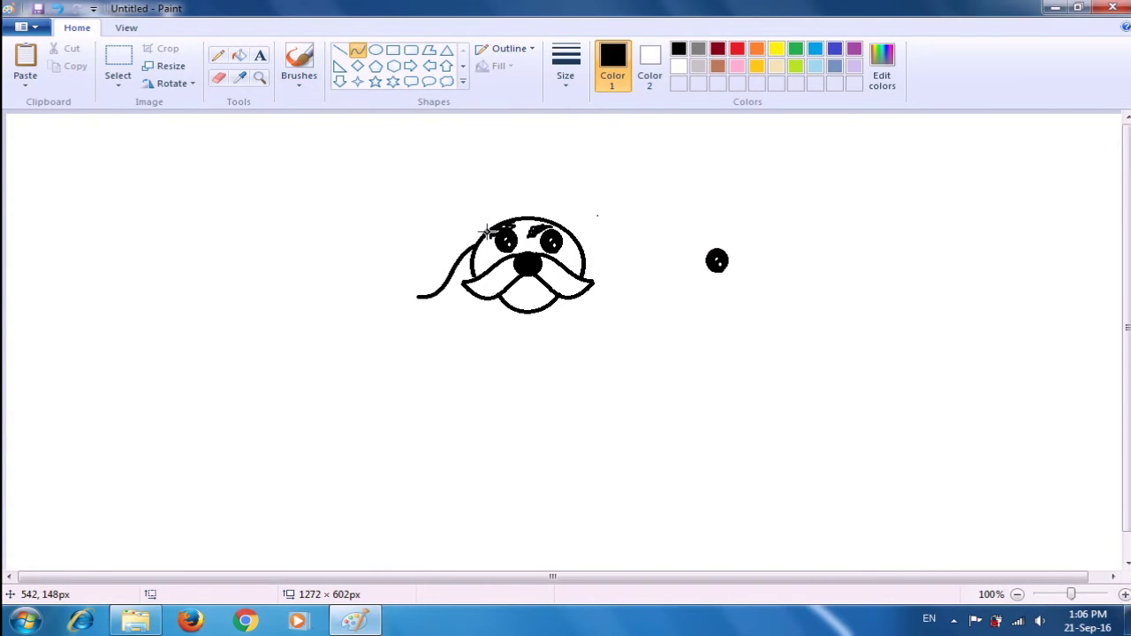
drag(487, 232, 431, 301)
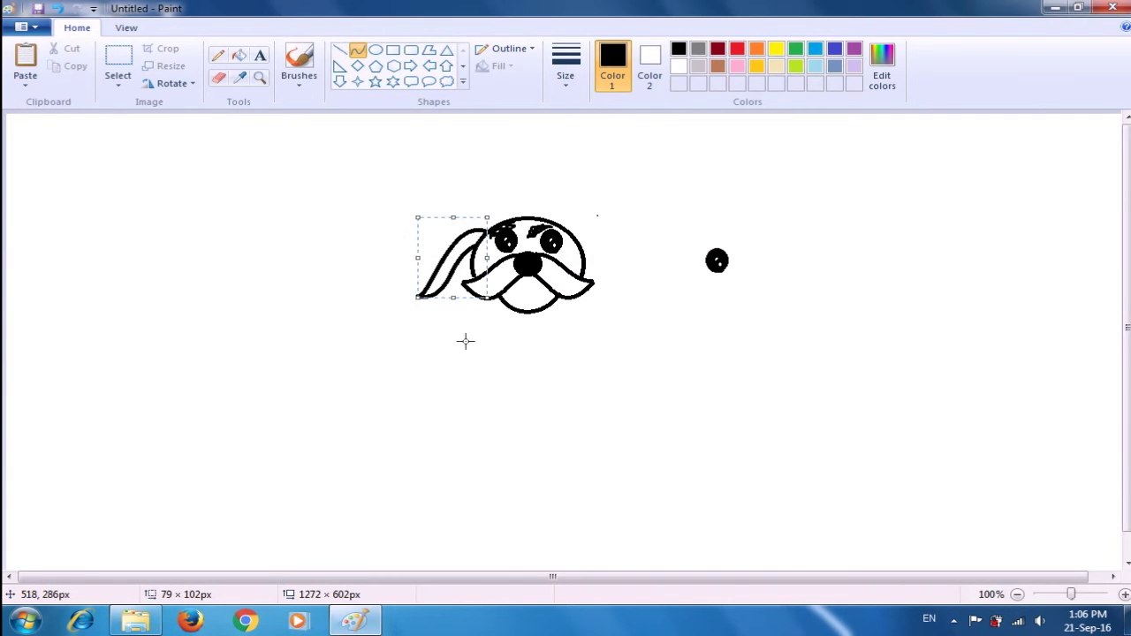
click(466, 342)
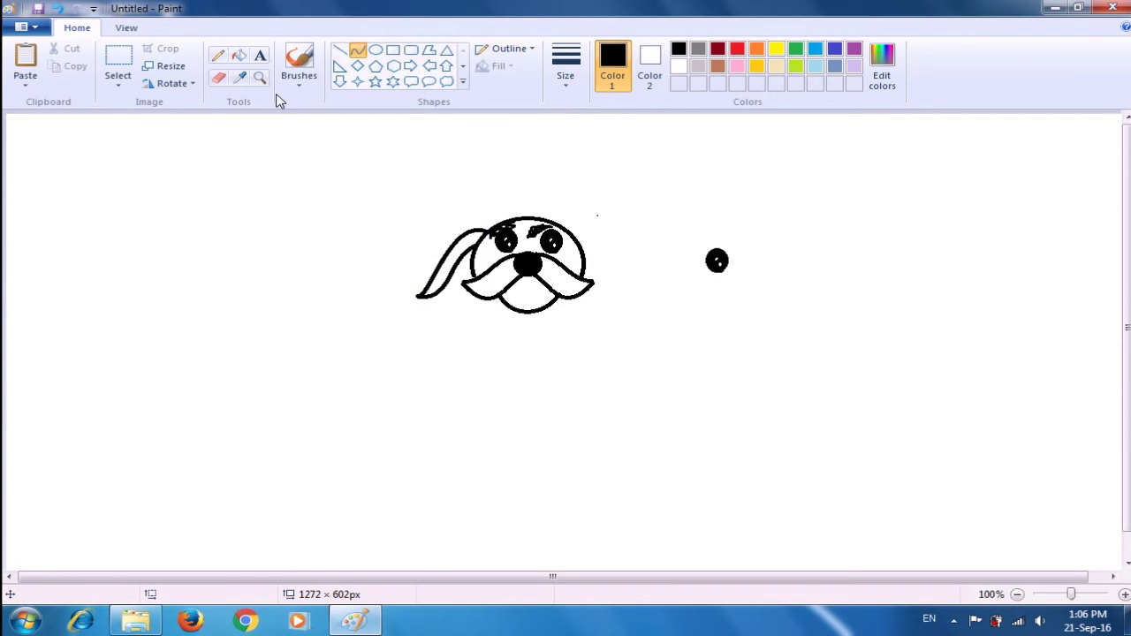
Copy the ear with a selection about 121 × 101 px and place the copy on the blank area left of the figure.
click(119, 58)
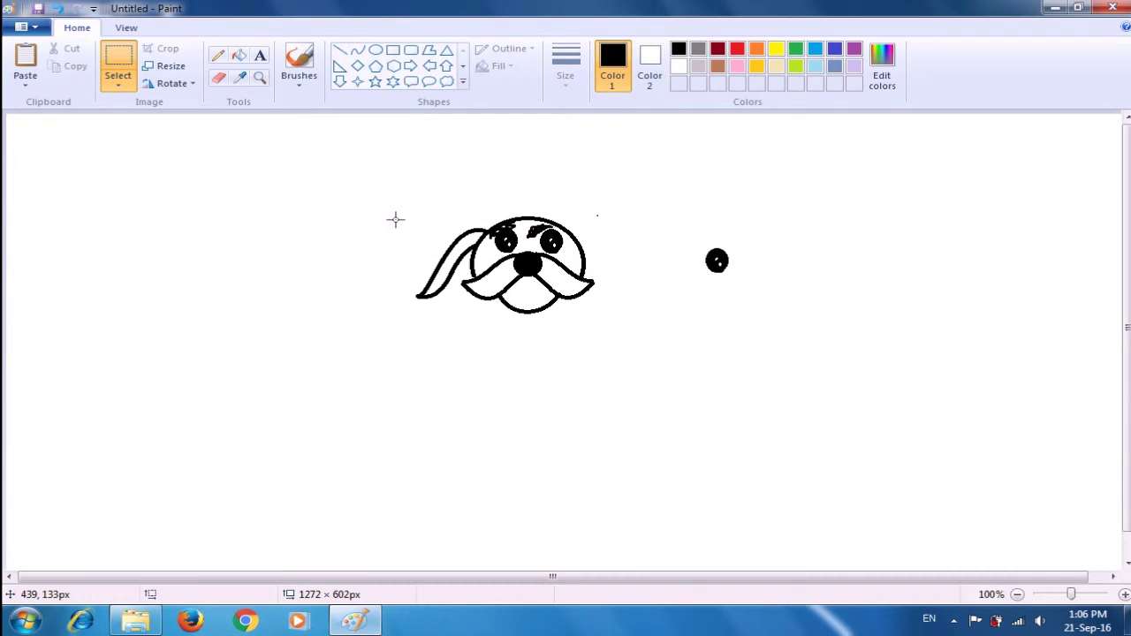
mouse_move(384, 220)
mouse_down()
mouse_move(414, 285)
mouse_move(444, 305)
mouse_move(491, 300)
mouse_up()
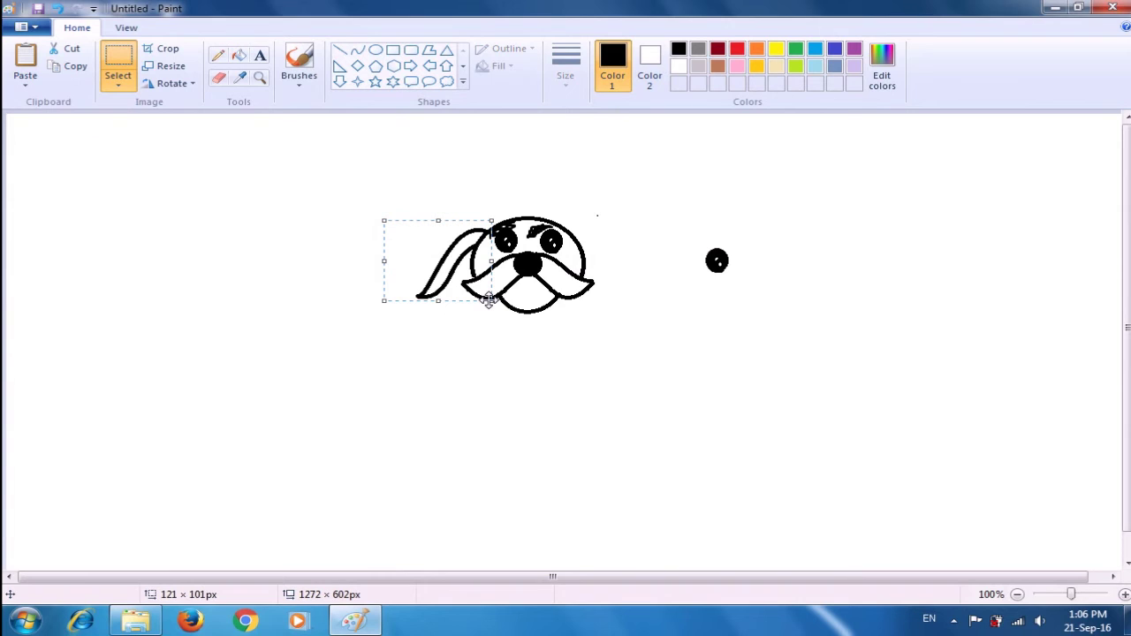
key(ctrl+v)
drag(82, 157, 265, 268)
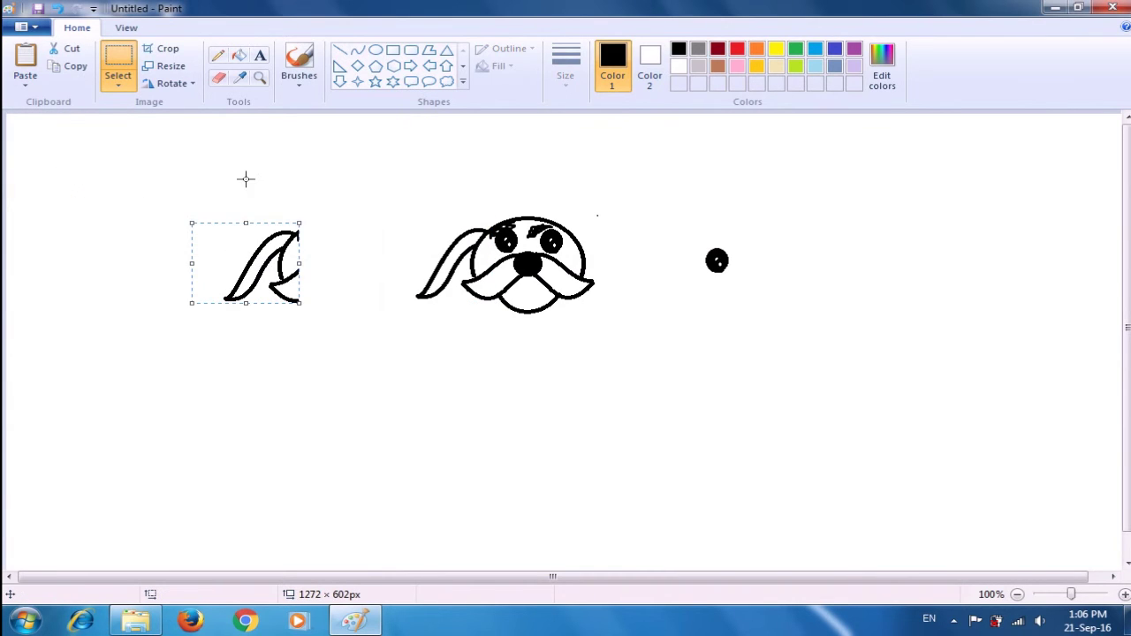
Flip the copied ear horizontally and attach it to the head's right side.
click(187, 84)
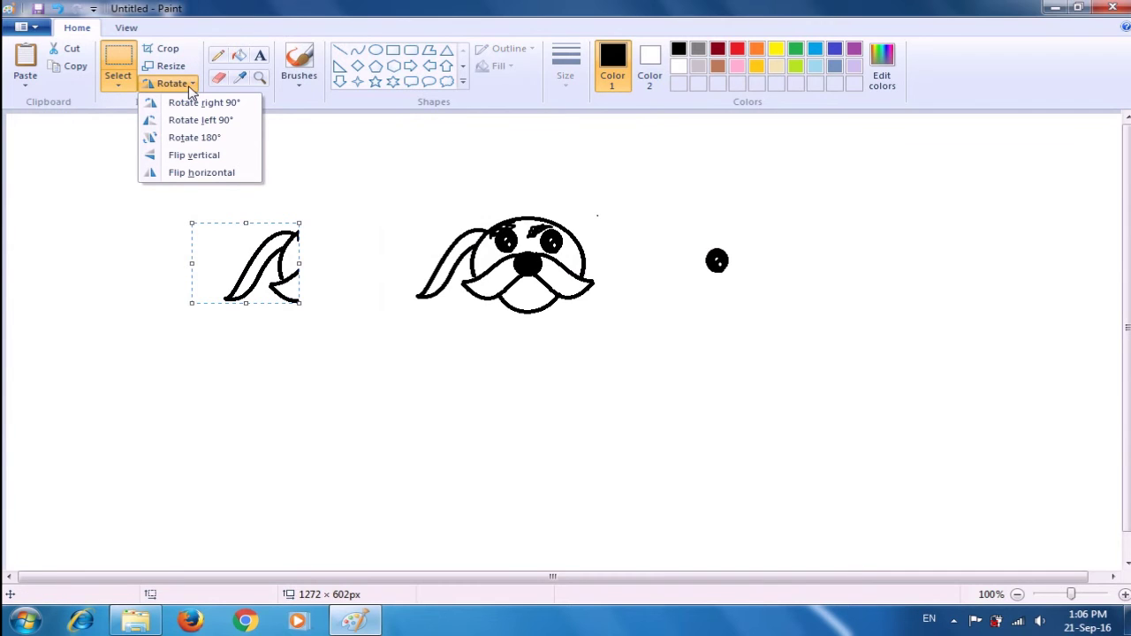
click(203, 173)
drag(232, 262, 608, 261)
key(Escape)
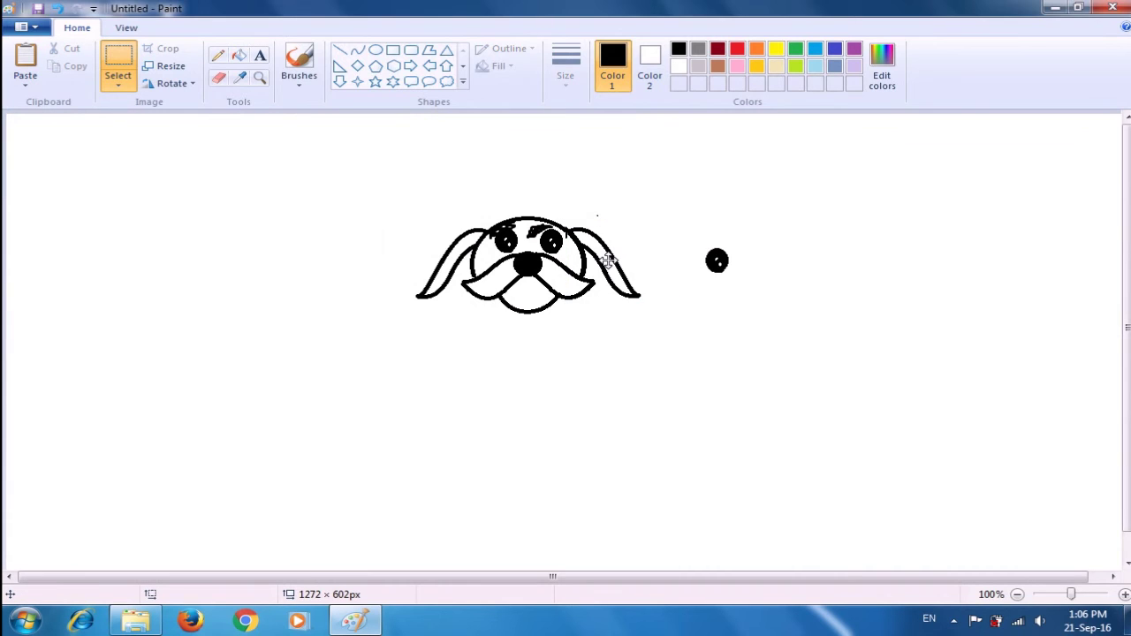
drag(606, 258, 608, 260)
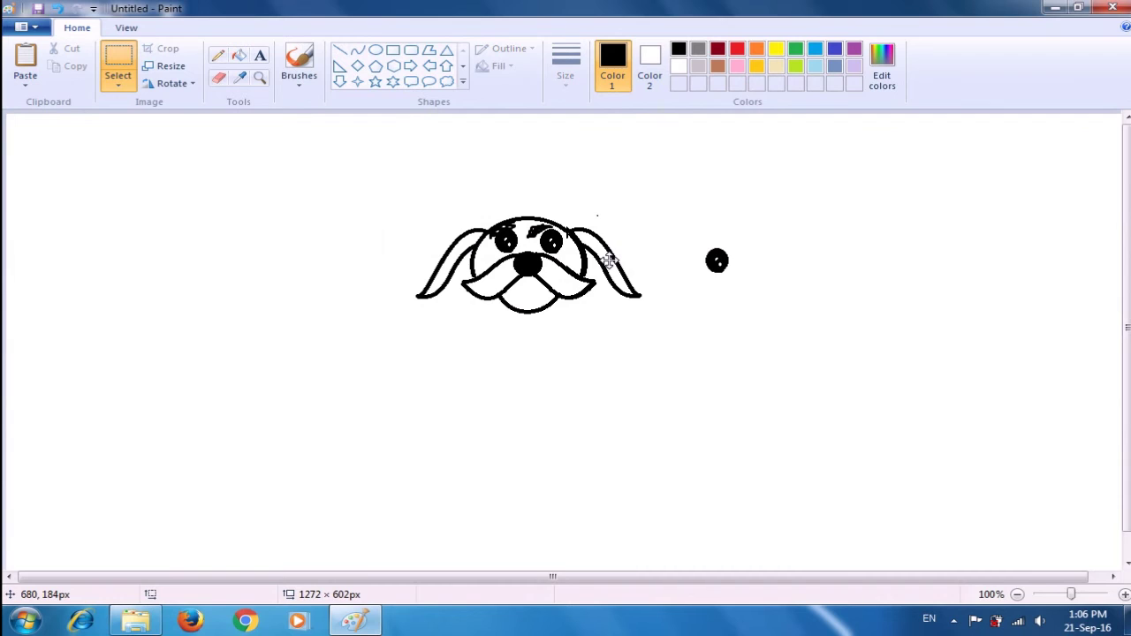
drag(608, 260, 608, 261)
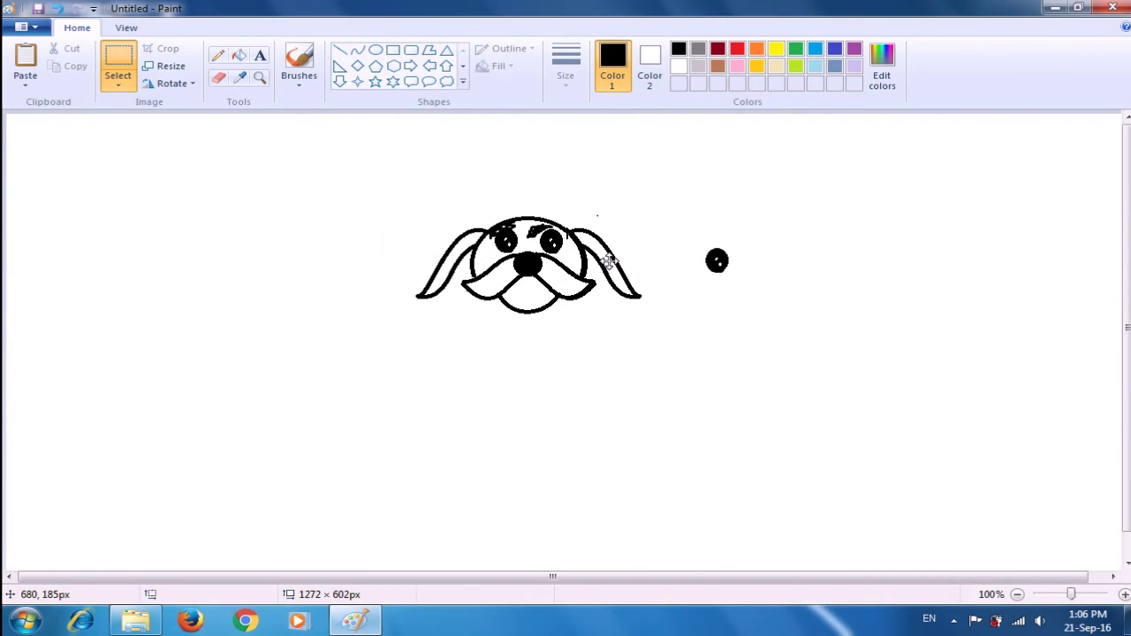
key(ctrl+z)
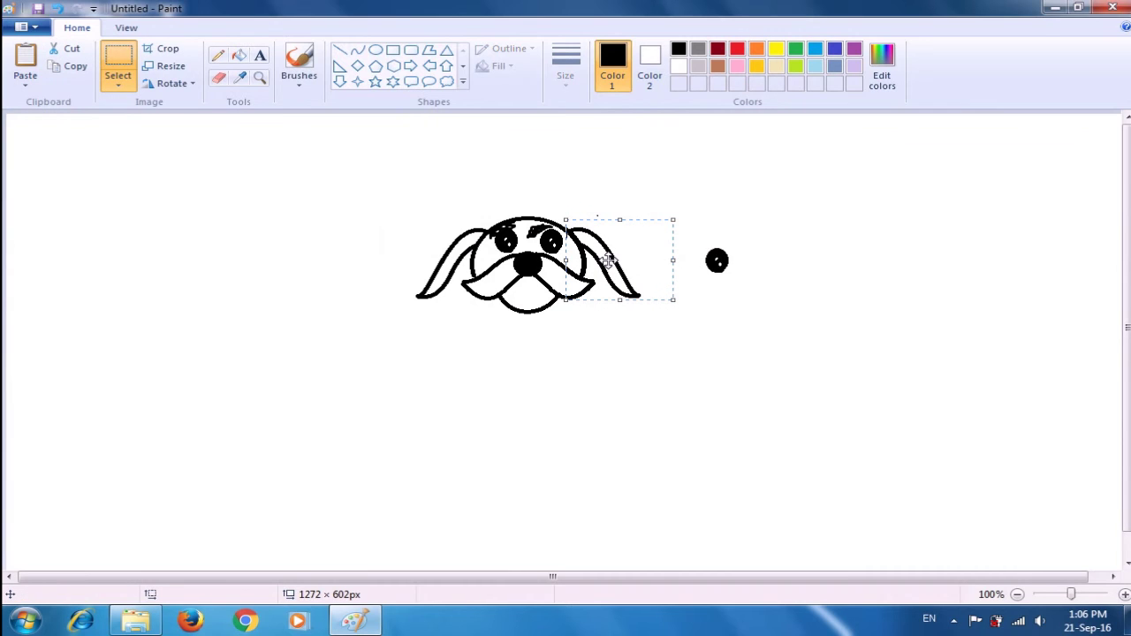
click(673, 332)
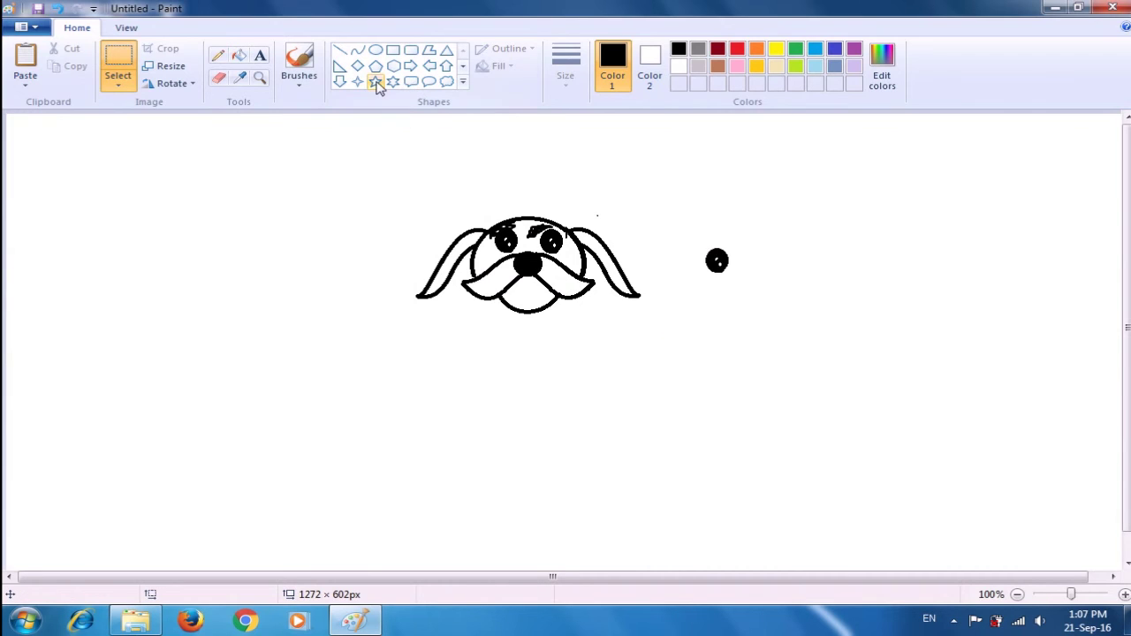
Draw the body's left outline as a gently bowed black curve about 39 × 171 px, running down from the moustache.
click(358, 51)
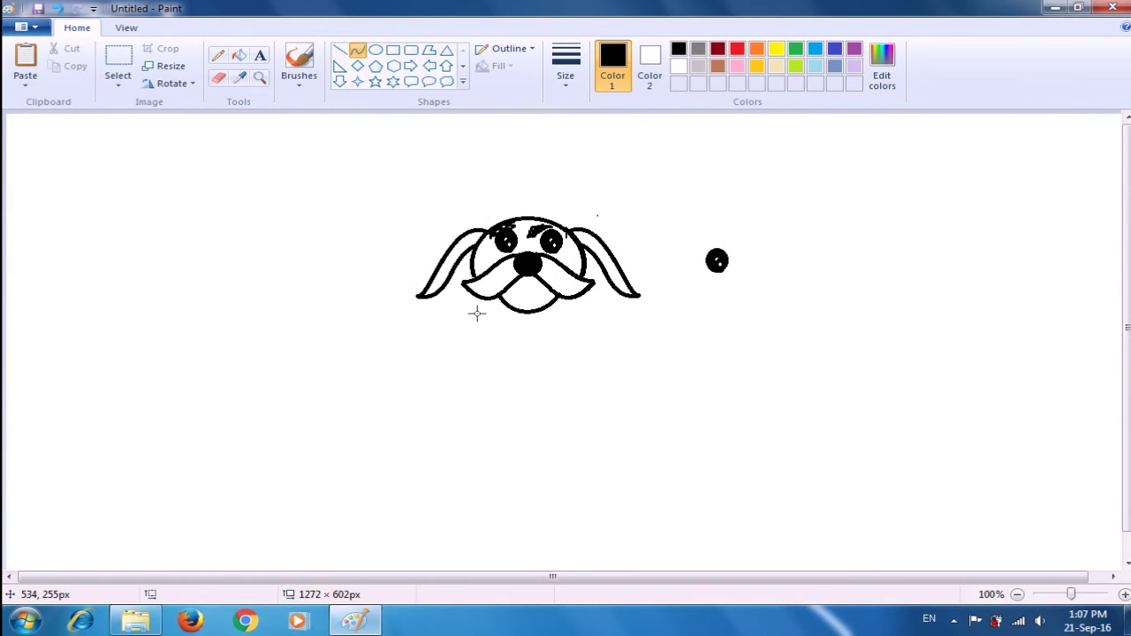
drag(480, 297, 482, 432)
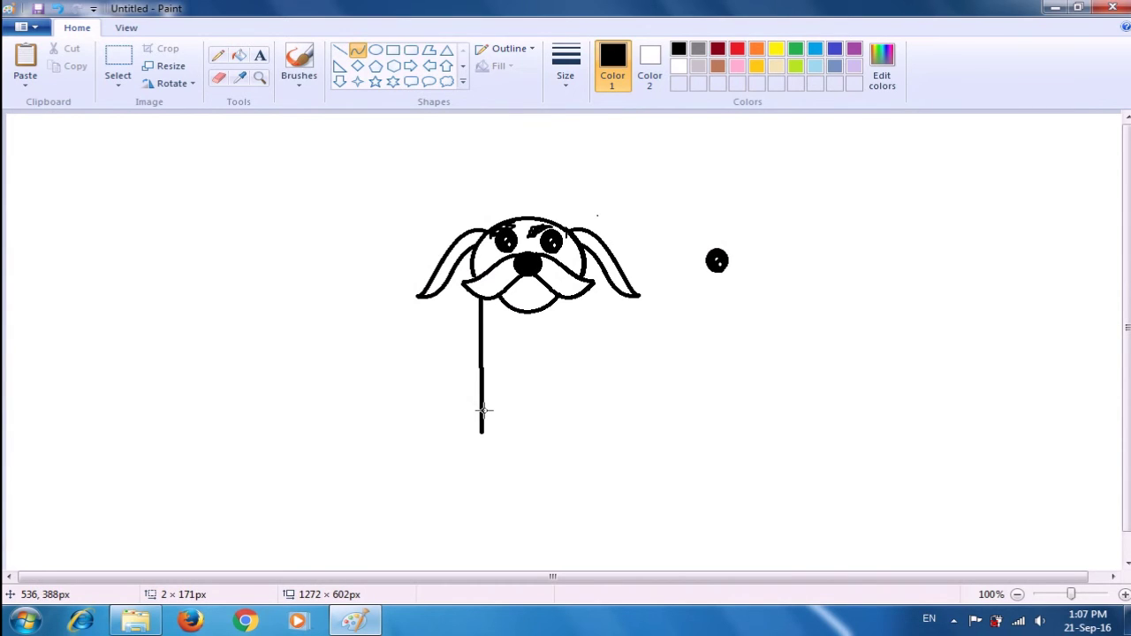
drag(480, 335, 487, 419)
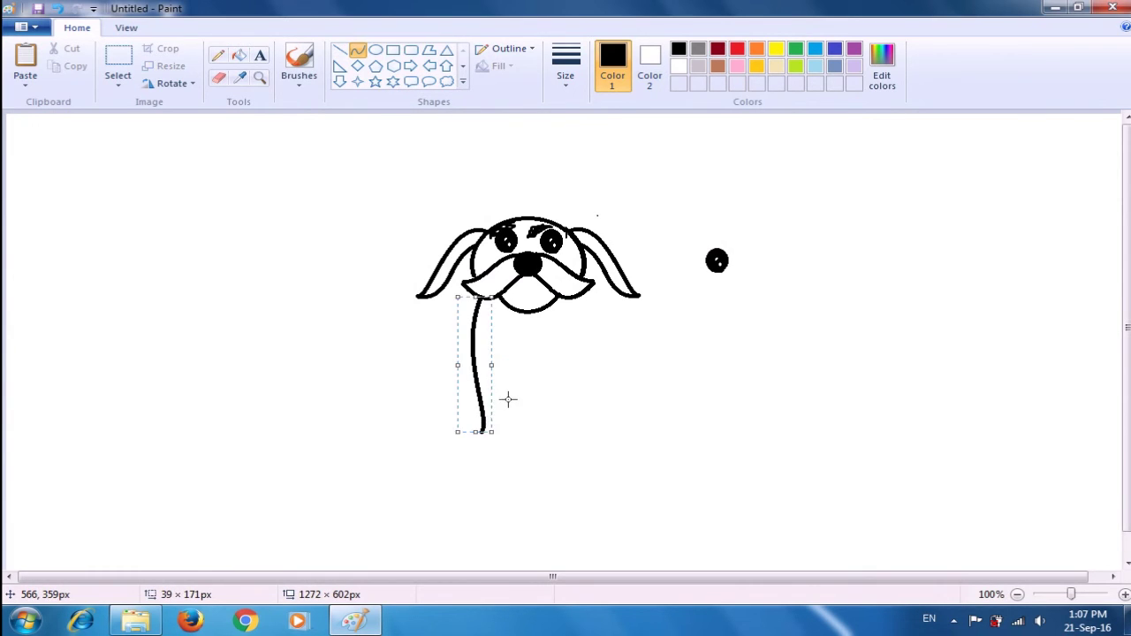
click(508, 400)
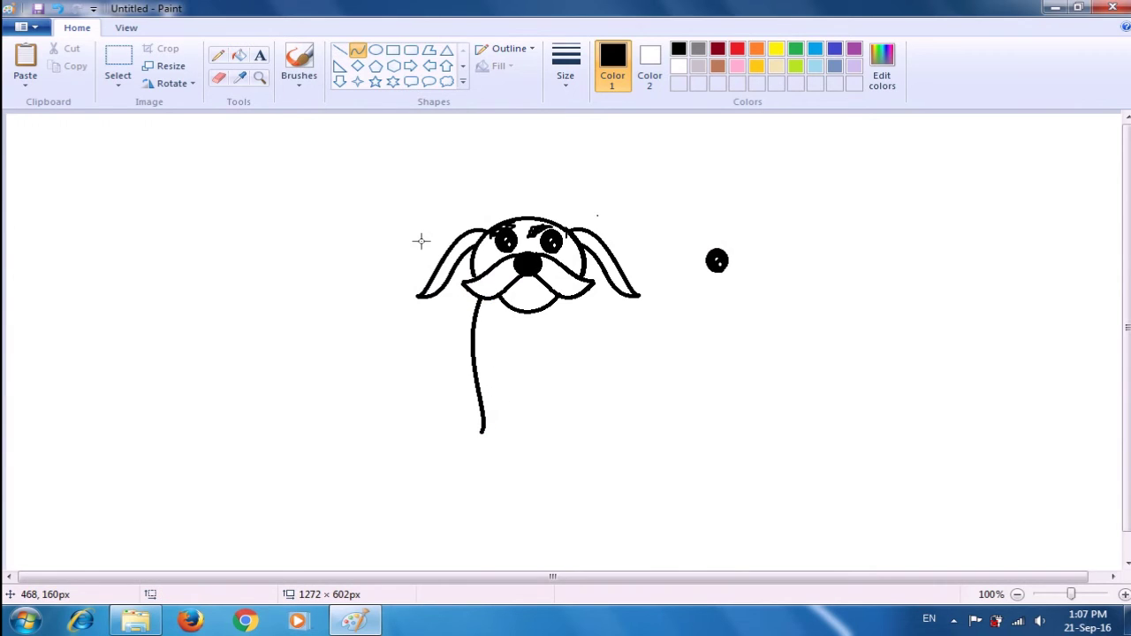
Draw a hooked curve about 20 × 38 px at the body outline's lower end for the paw's outer side.
click(480, 431)
mouse_move(481, 431)
mouse_down()
mouse_move(464, 439)
mouse_move(479, 442)
mouse_up()
key(ctrl+z)
mouse_move(482, 432)
mouse_down()
mouse_move(487, 454)
mouse_move(473, 444)
mouse_move(475, 460)
mouse_up()
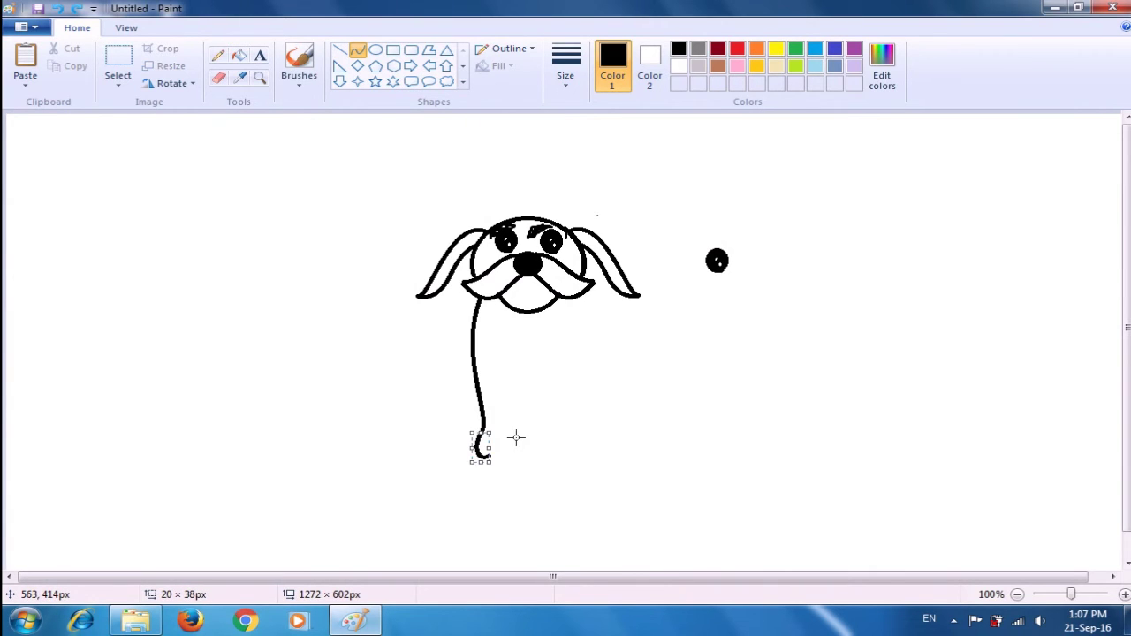
click(514, 438)
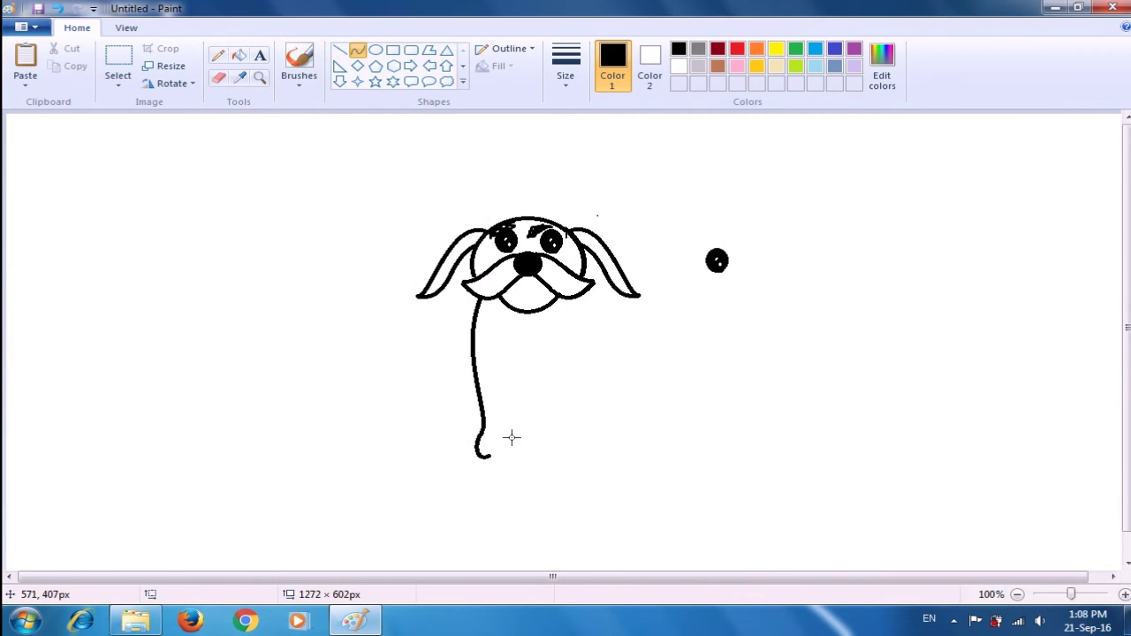
Draw small black curves for the remaining toes, one about 21 × 18 px, and close the paw's rounded inner side.
drag(489, 448, 492, 463)
click(527, 447)
mouse_move(500, 456)
mouse_down()
mouse_move(515, 459)
mouse_move(504, 462)
mouse_move(511, 474)
mouse_move(507, 465)
mouse_up()
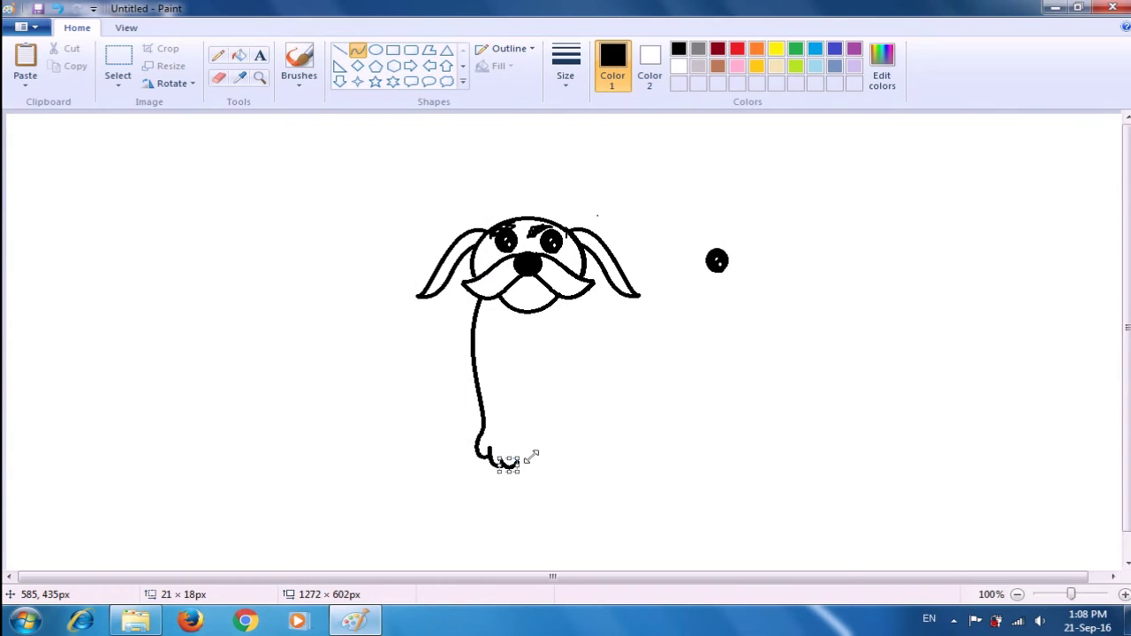
click(532, 456)
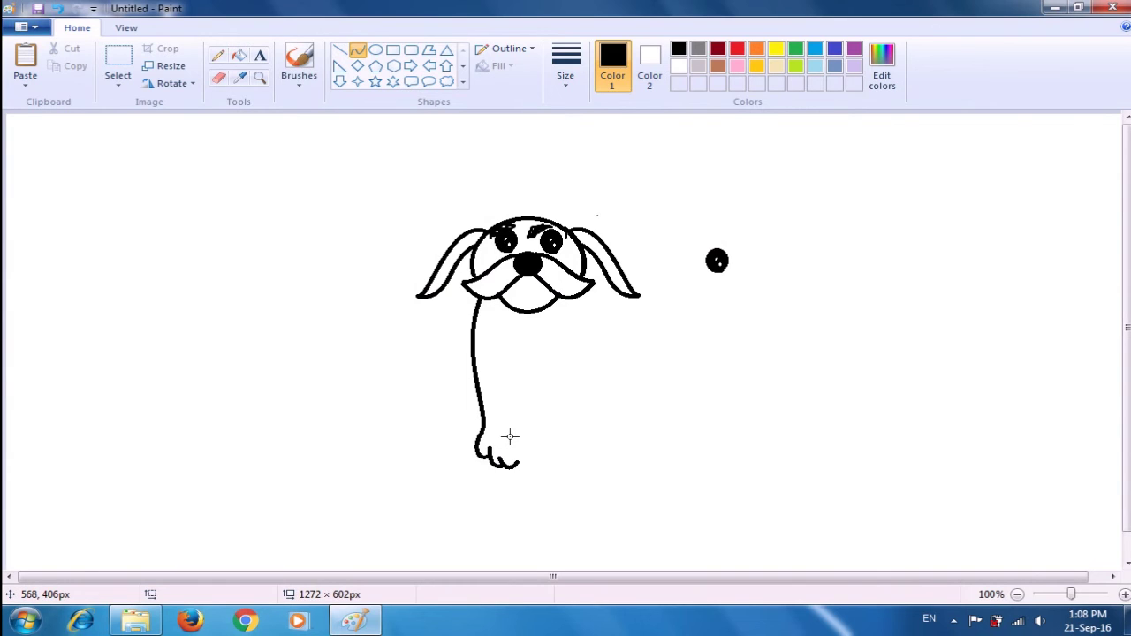
mouse_move(510, 441)
mouse_down()
mouse_move(513, 466)
mouse_move(517, 443)
mouse_move(525, 454)
mouse_up()
click(569, 435)
drag(512, 385, 505, 411)
click(529, 411)
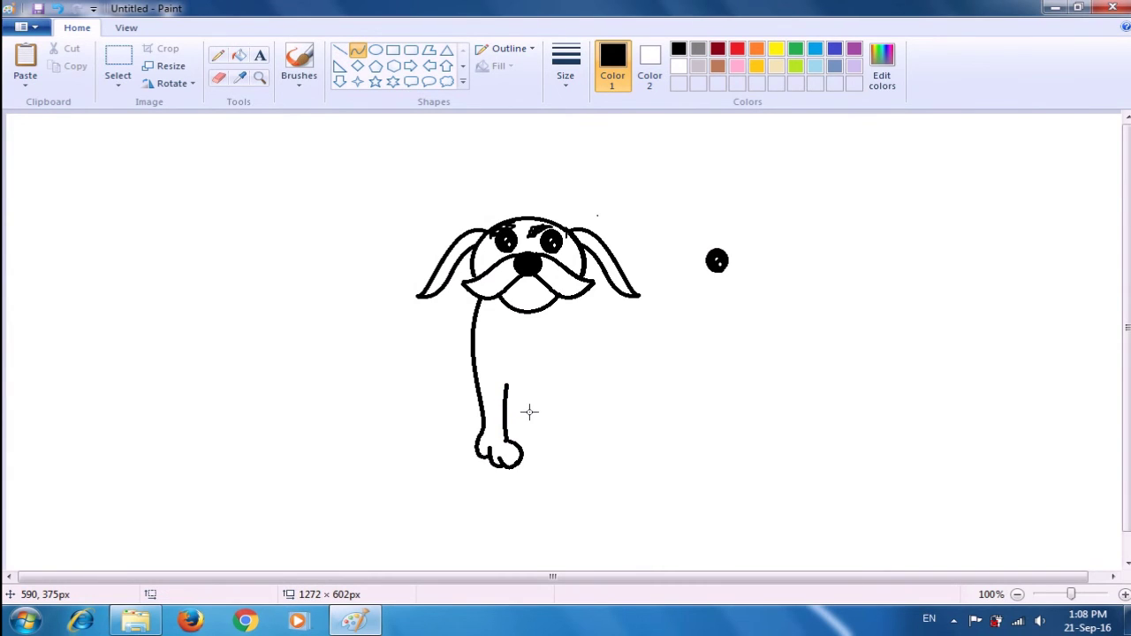
key(ctrl+z)
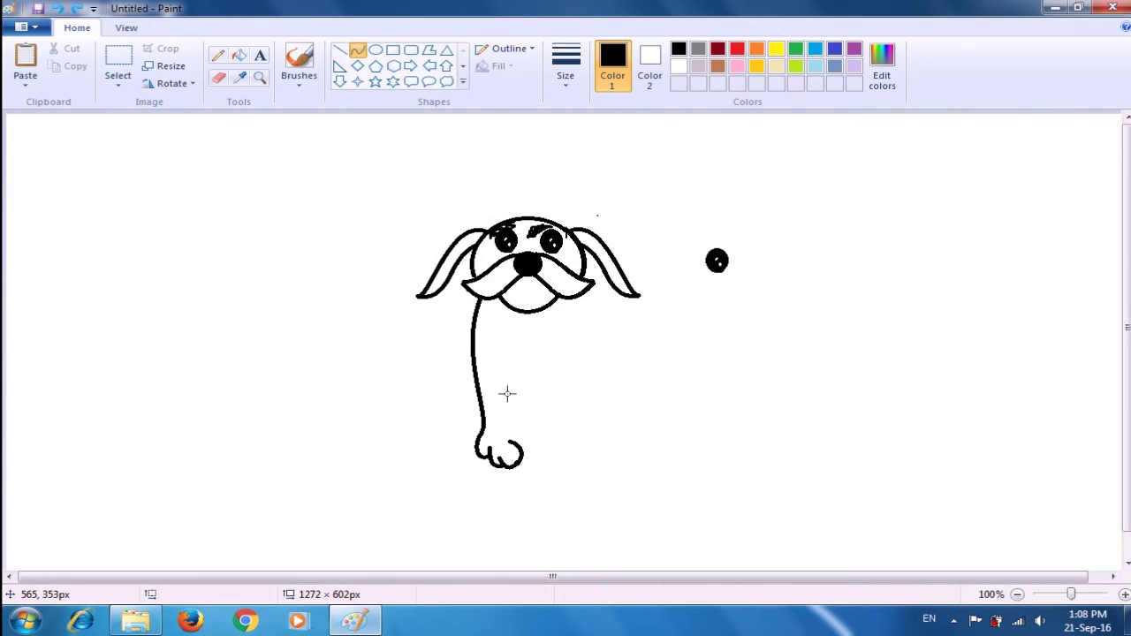
Draw the left leg's inner edge as a slightly bent black curve ending at the top of the paw.
mouse_move(507, 393)
mouse_down()
mouse_move(503, 454)
mouse_move(510, 442)
mouse_up()
click(578, 432)
Copy the body side and leg with a selection about 83 × 236 px and place the copy left of the figure.
click(119, 64)
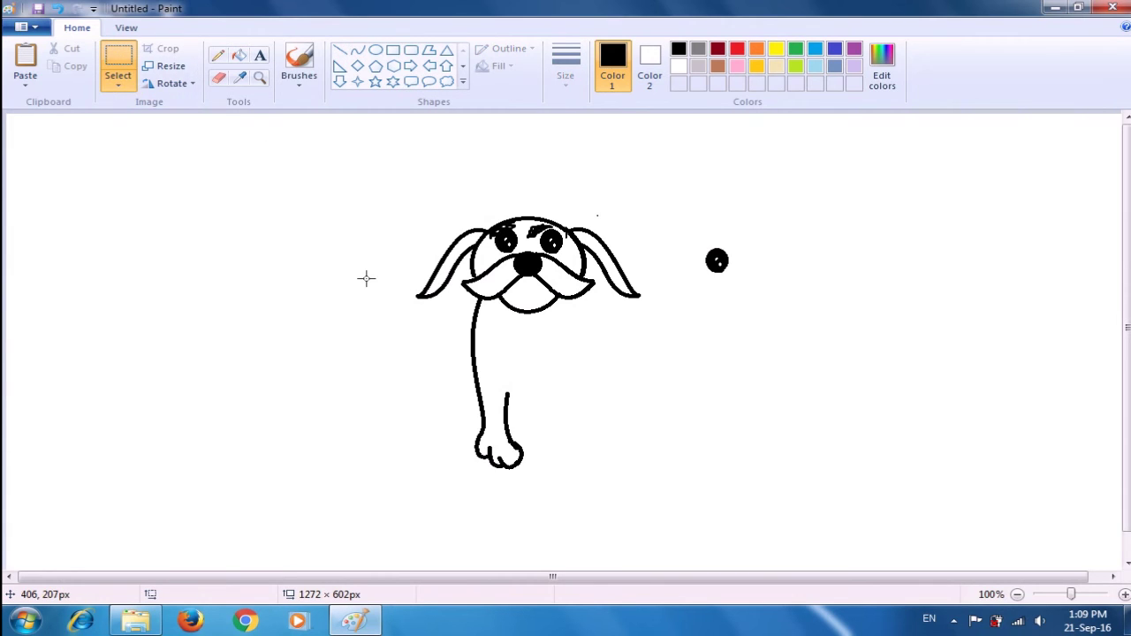
drag(460, 295, 533, 480)
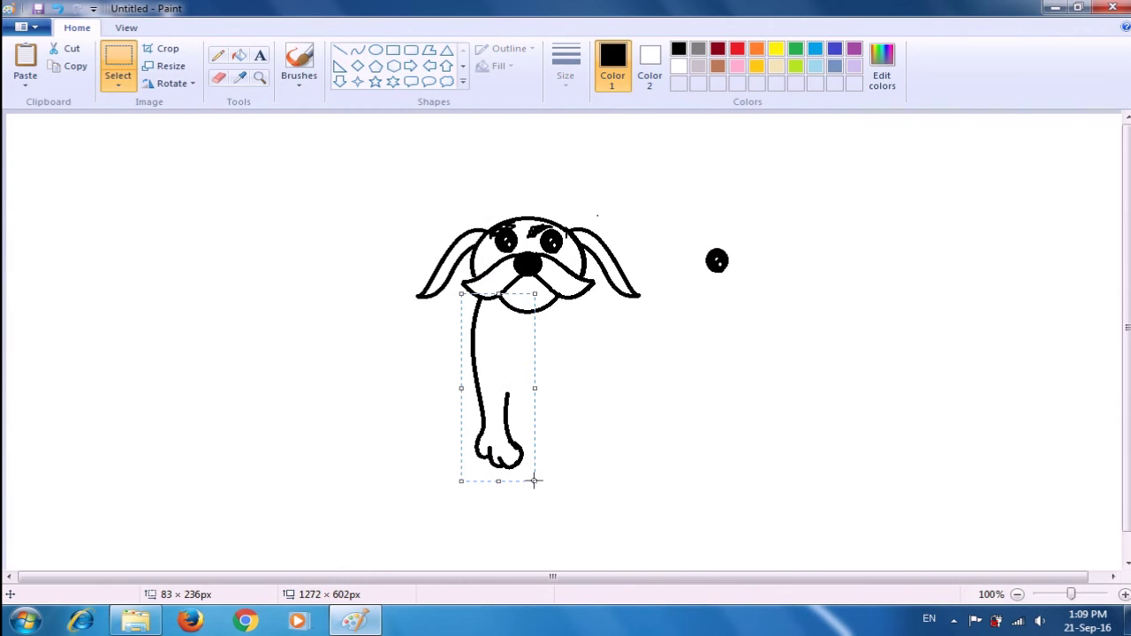
key(ctrl+c)
key(ctrl+v)
drag(46, 200, 223, 311)
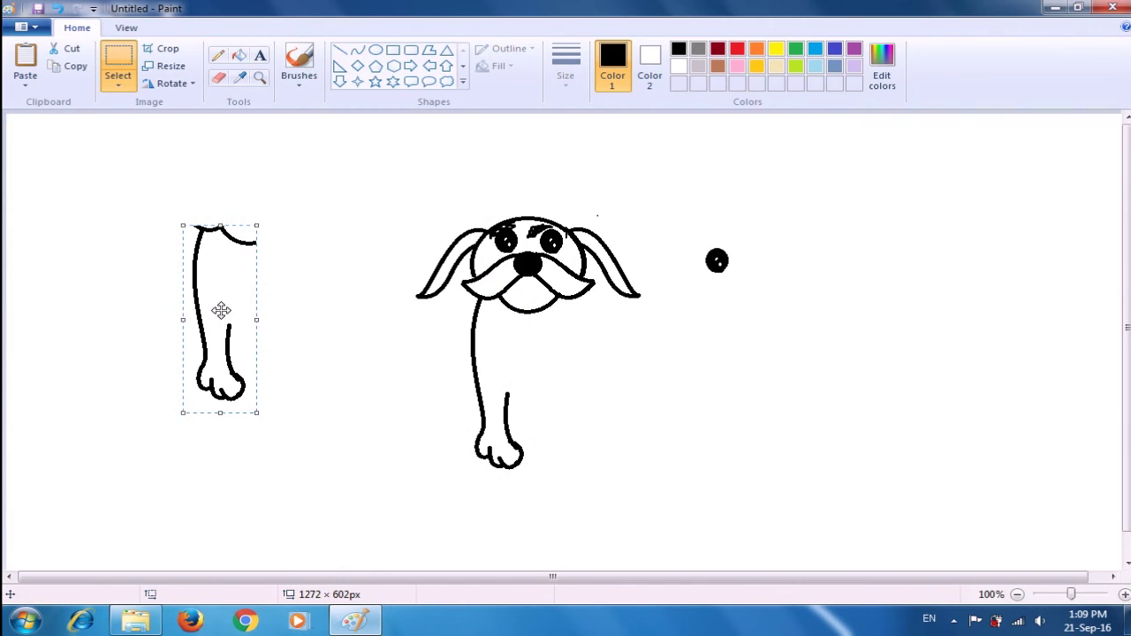
Flip the copied body side and leg horizontally and place it under the head as the right half of the body.
click(178, 89)
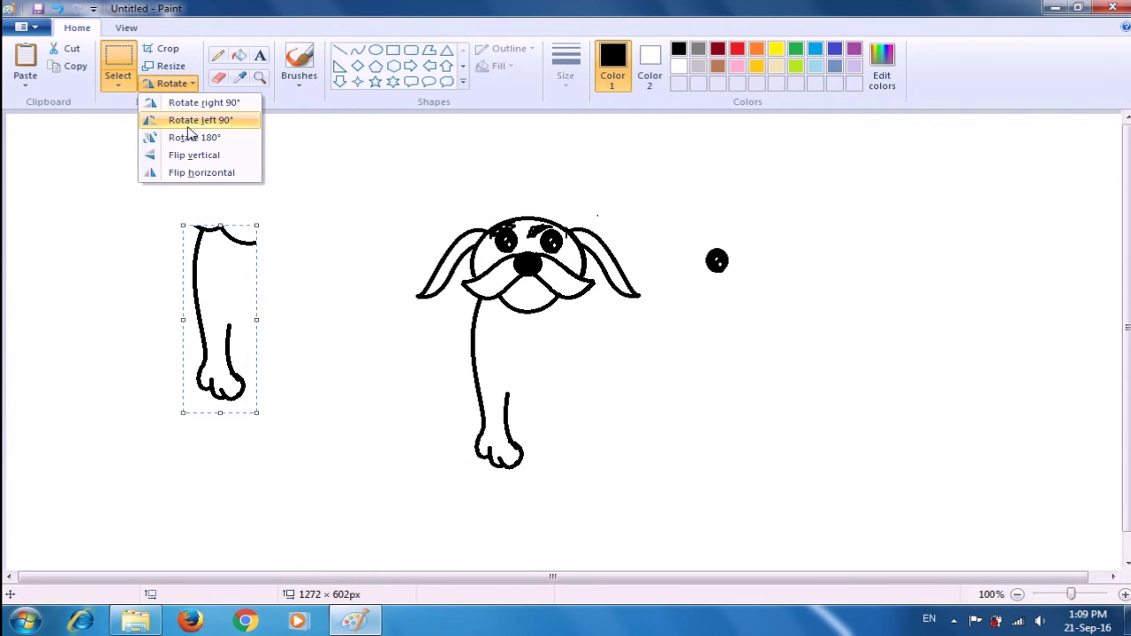
click(198, 171)
drag(222, 286, 560, 353)
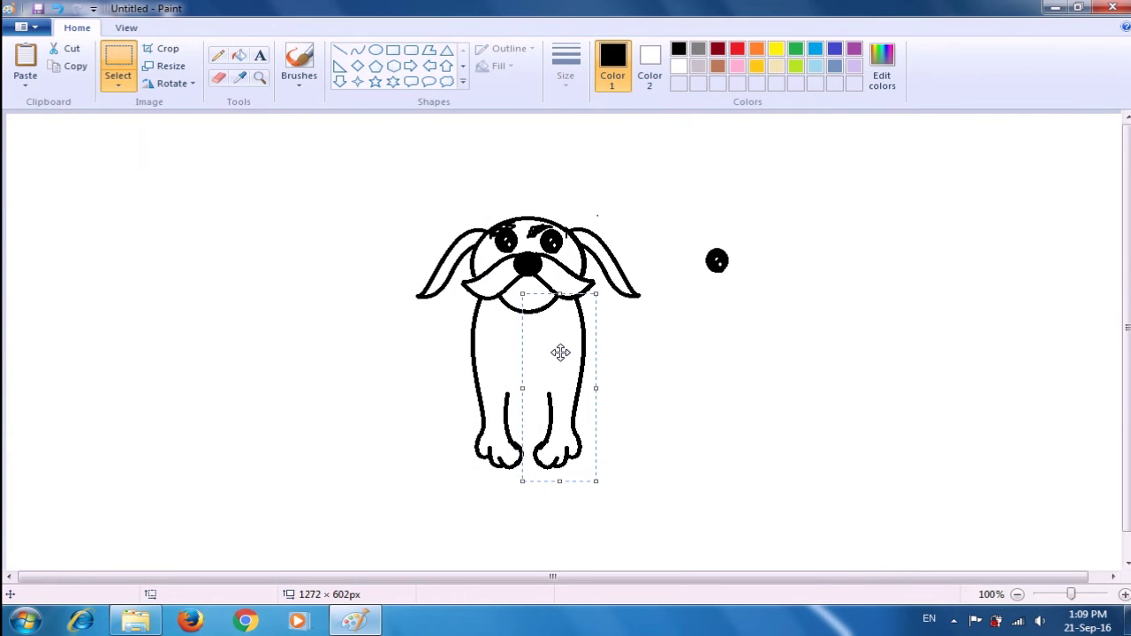
click(659, 372)
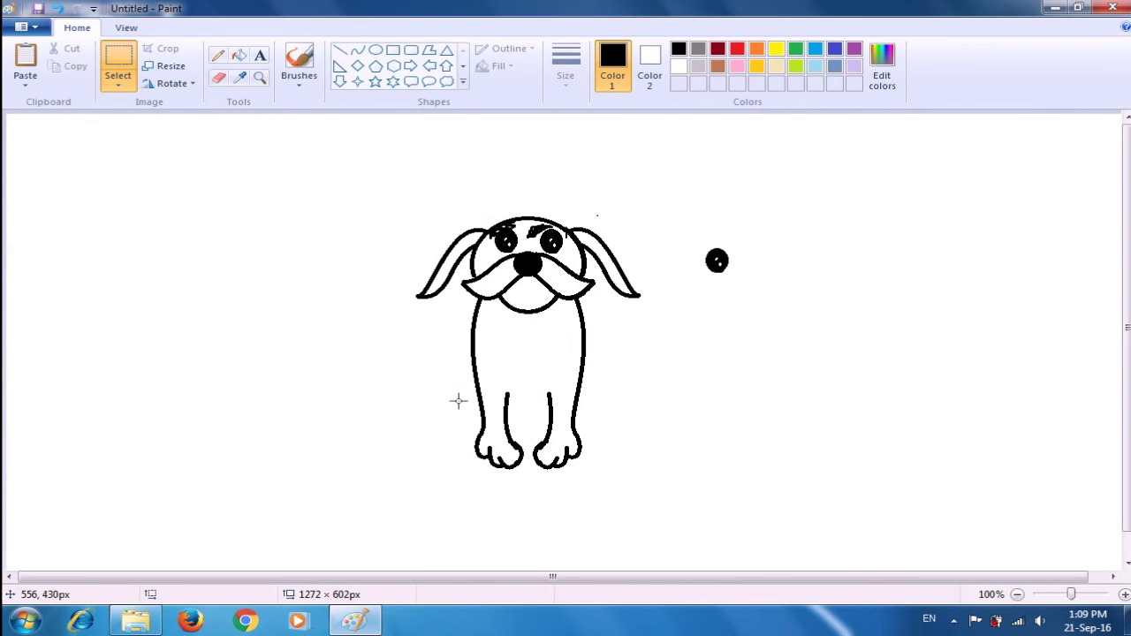
Draw the left hind foot's top edge and toes as small black curves running outward from the body's lower left side.
click(357, 55)
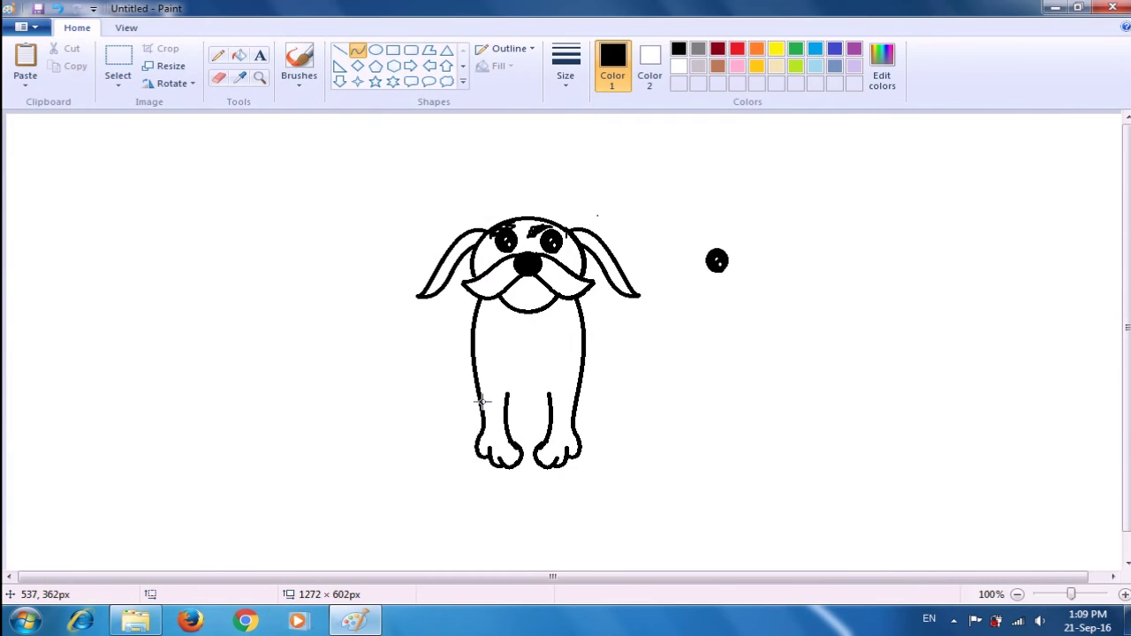
drag(480, 407, 446, 406)
mouse_move(440, 424)
mouse_down()
mouse_move(451, 414)
mouse_move(432, 410)
mouse_up()
click(436, 400)
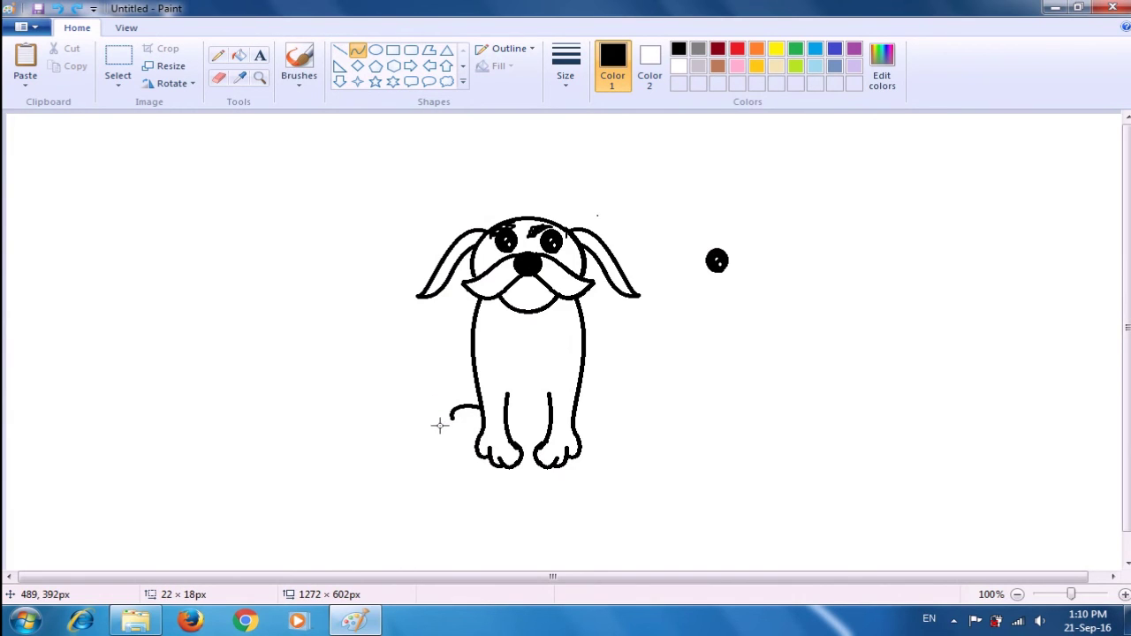
mouse_move(440, 425)
mouse_down()
mouse_move(455, 405)
mouse_move(437, 418)
mouse_move(440, 410)
mouse_up()
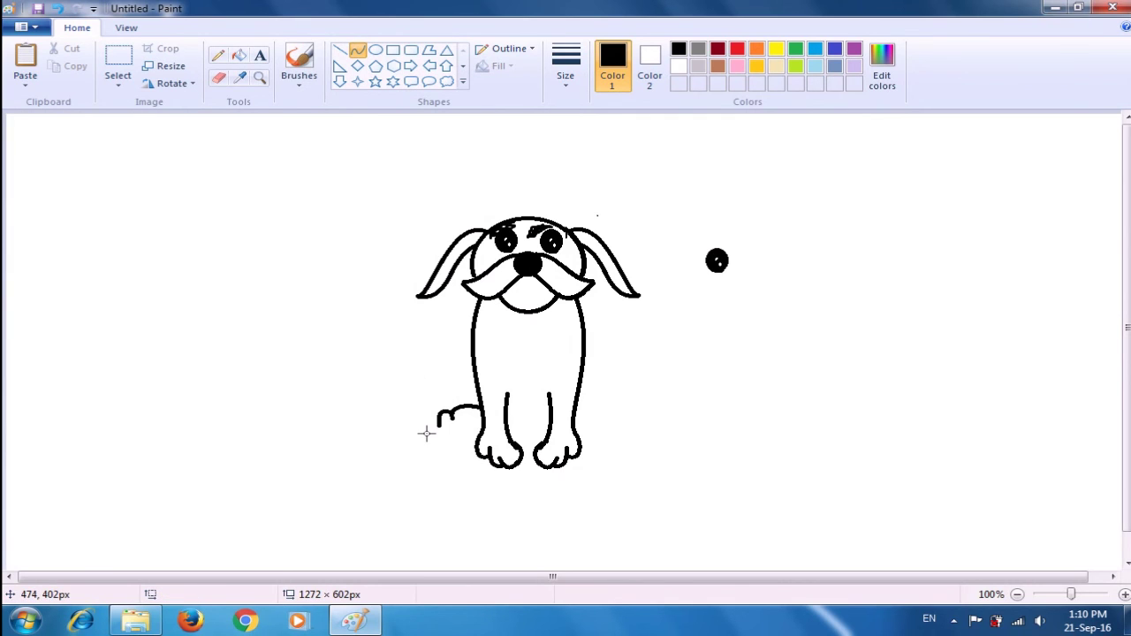
drag(426, 433, 420, 410)
click(426, 432)
Close the left hind foot with an outer side curve about 21 × 45 px and a bottom curve about 51 × 33 px.
drag(426, 431, 439, 465)
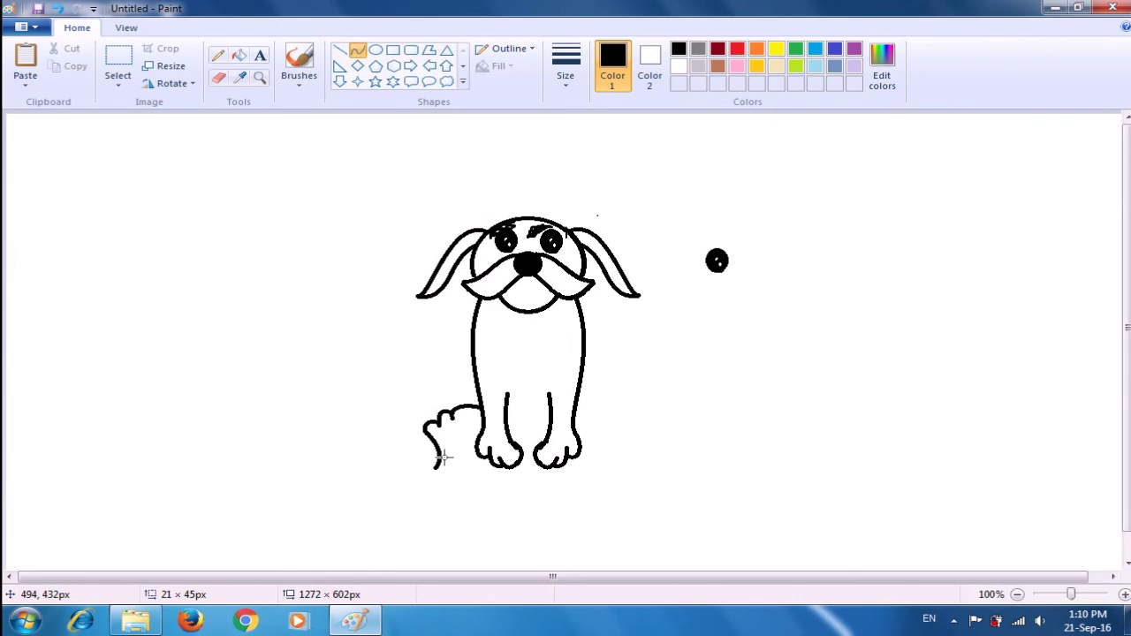
click(389, 453)
drag(434, 470, 470, 480)
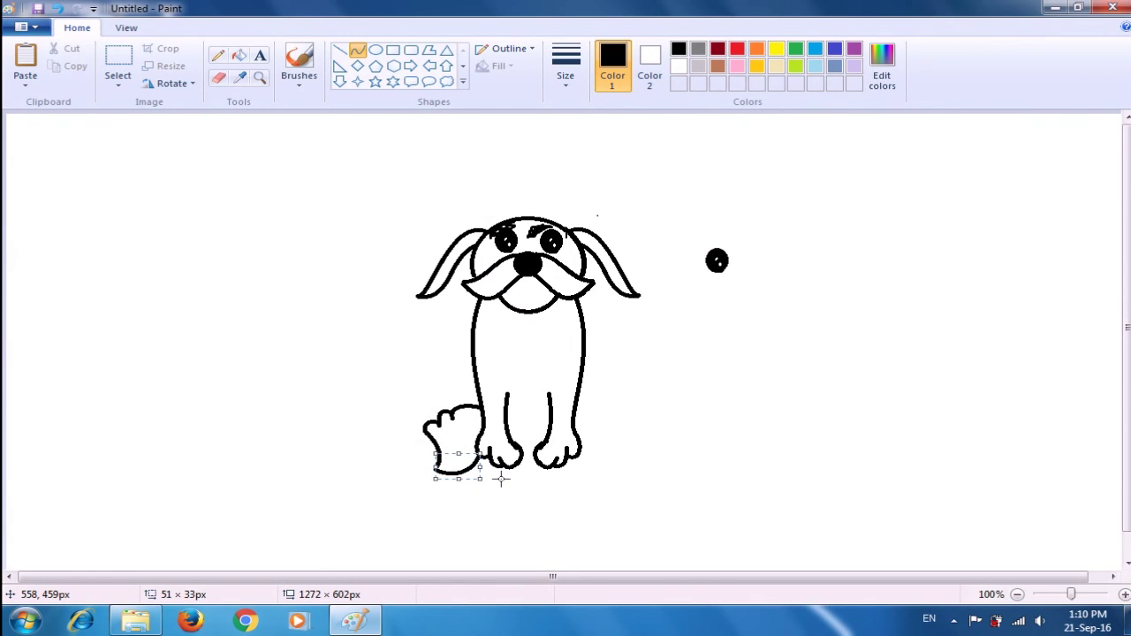
click(500, 479)
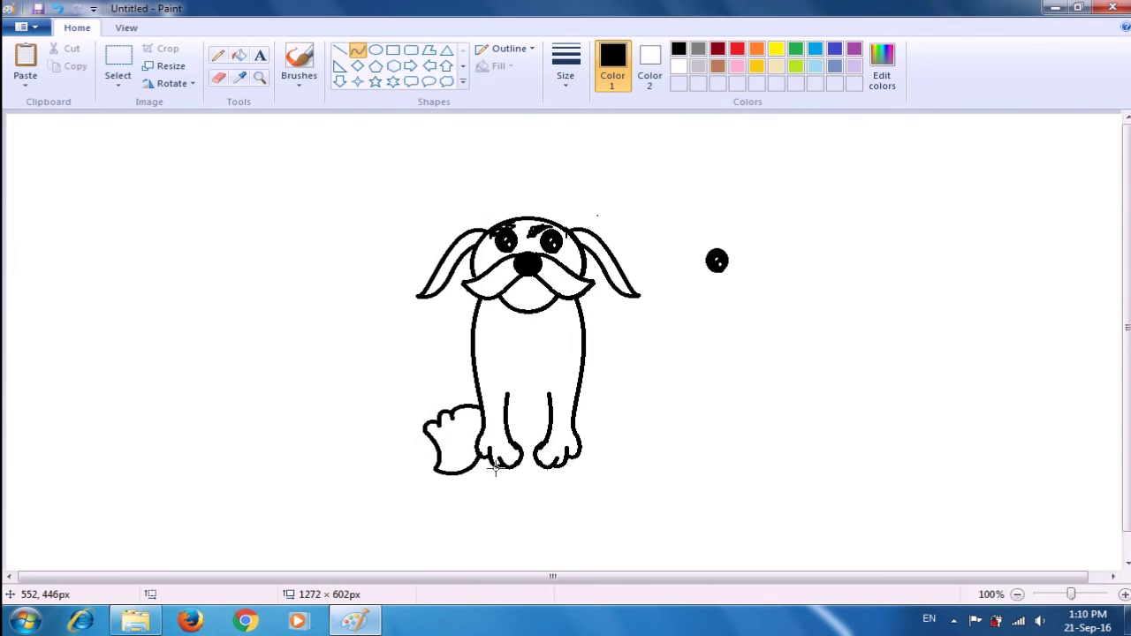
Copy the left hind foot with a selection about 89 × 118 px and place the horizontally flipped copy beside the right front leg.
click(129, 62)
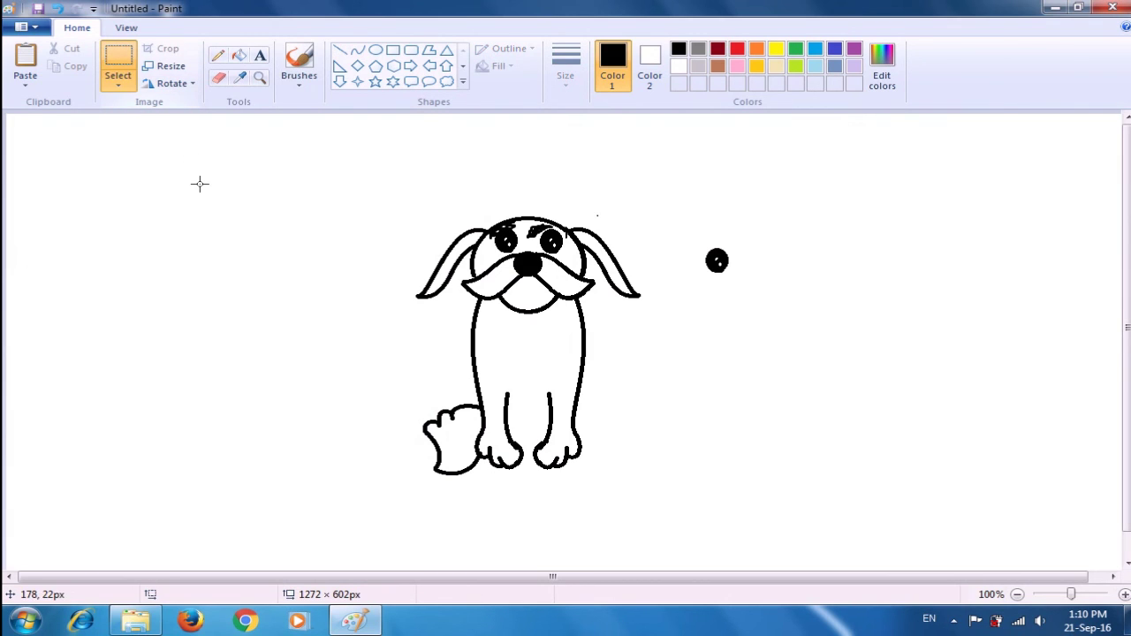
drag(411, 396, 489, 490)
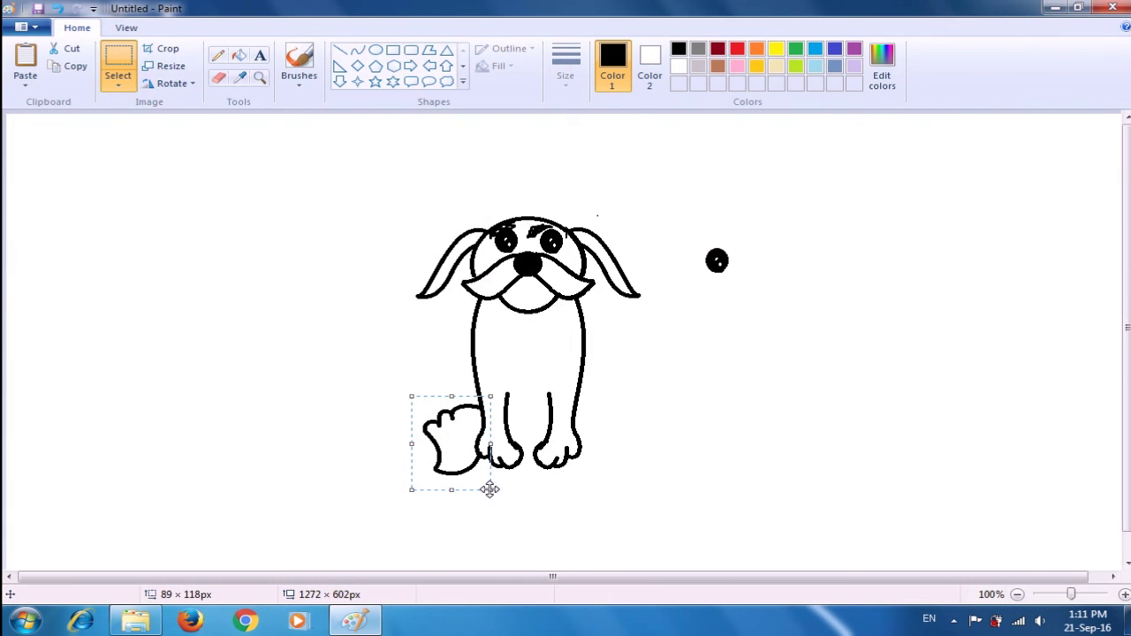
key(ctrl+v)
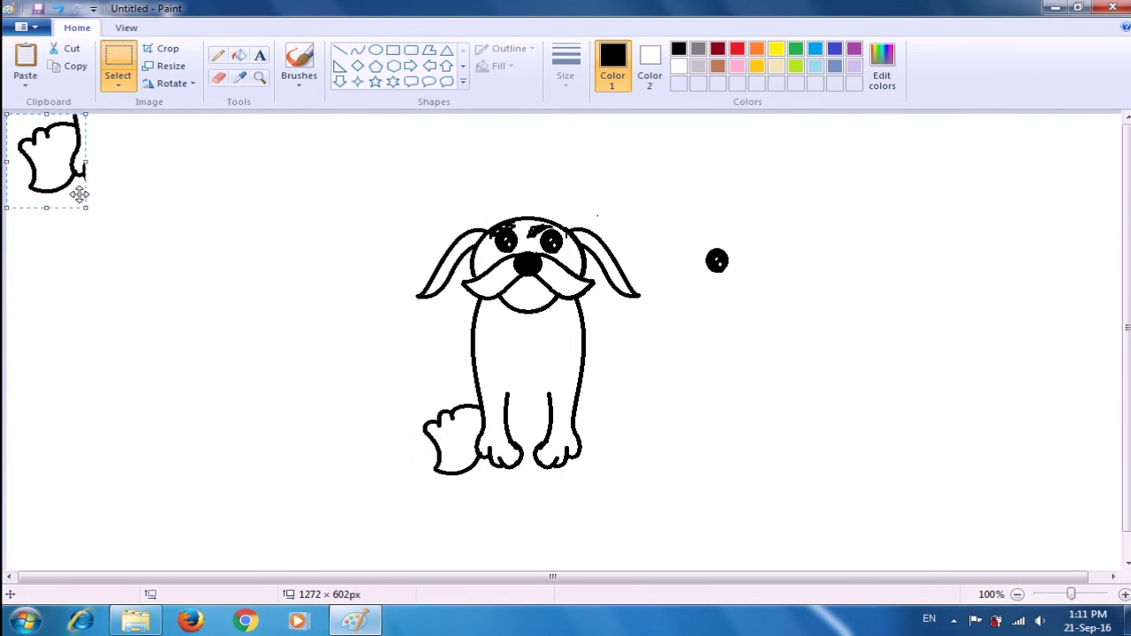
click(170, 86)
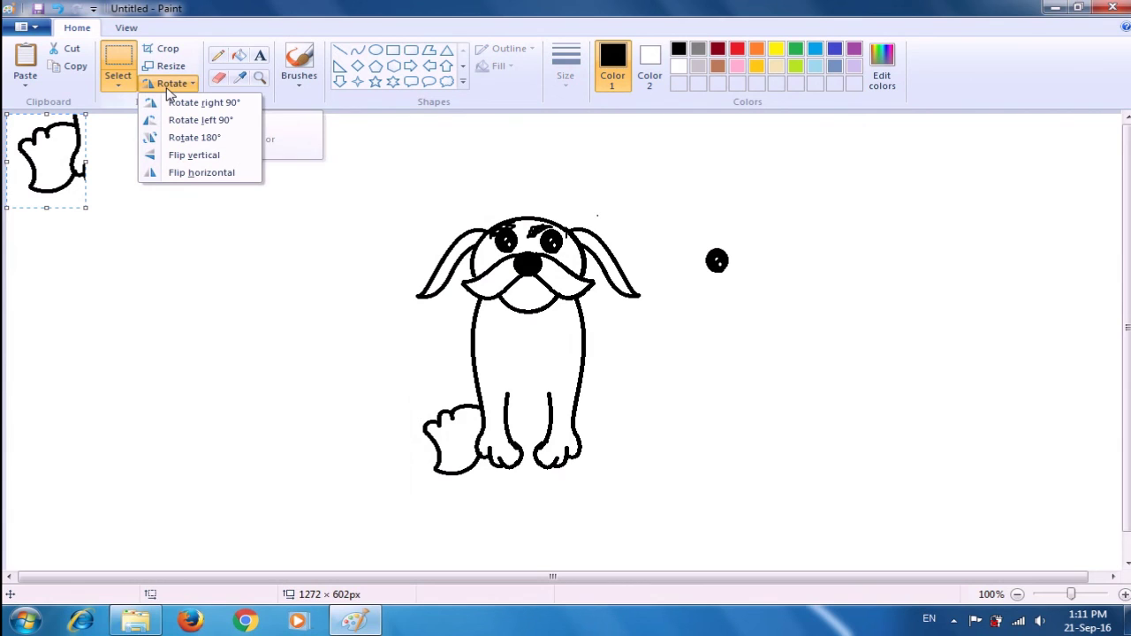
click(190, 173)
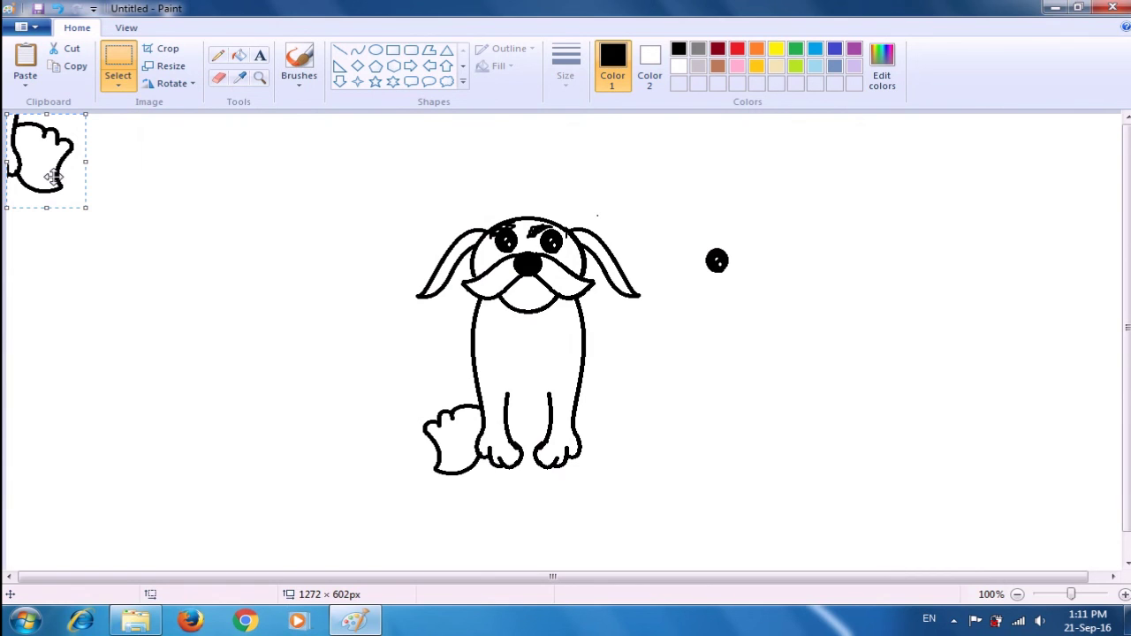
drag(53, 176, 615, 461)
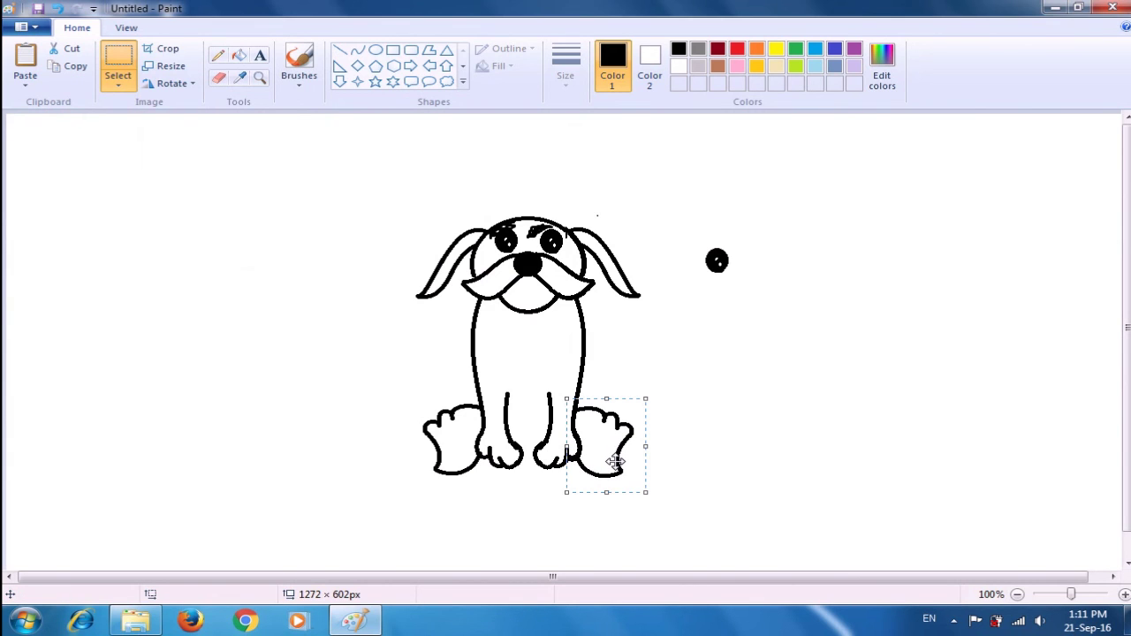
click(679, 446)
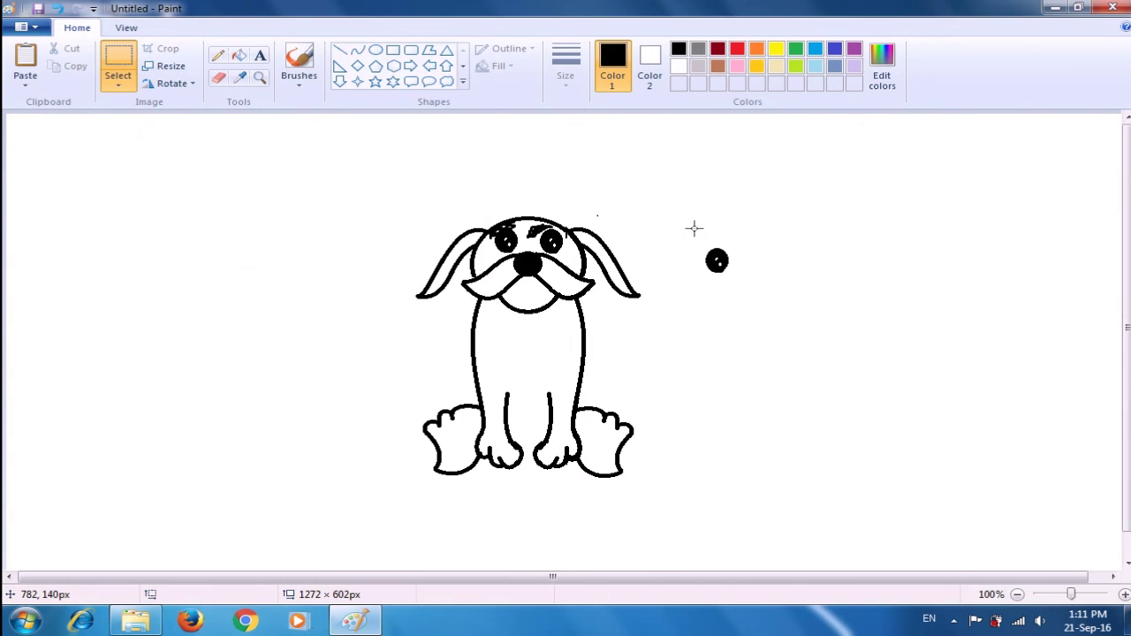
Delete the spare eye to the right of the dog with a selection about 67 × 72 px.
drag(694, 237, 752, 295)
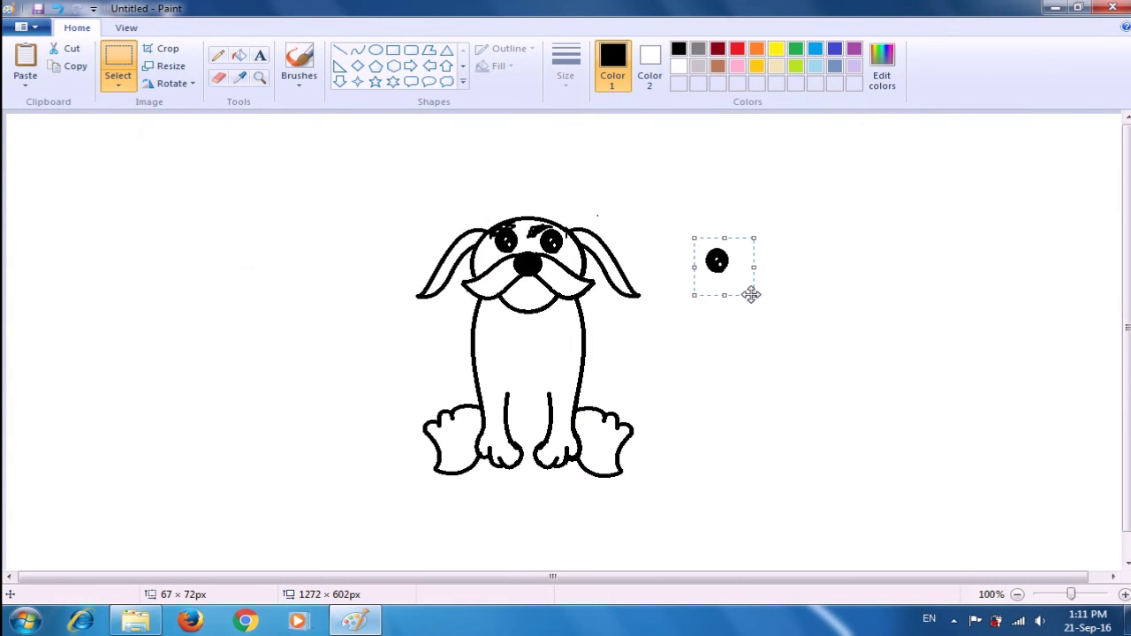
key(Delete)
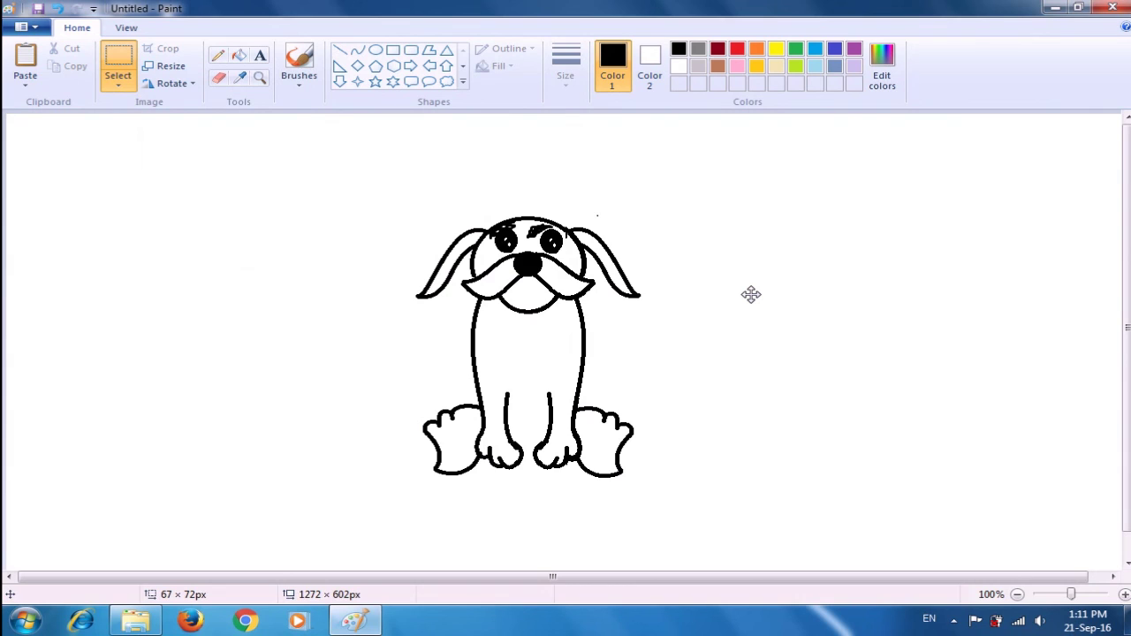